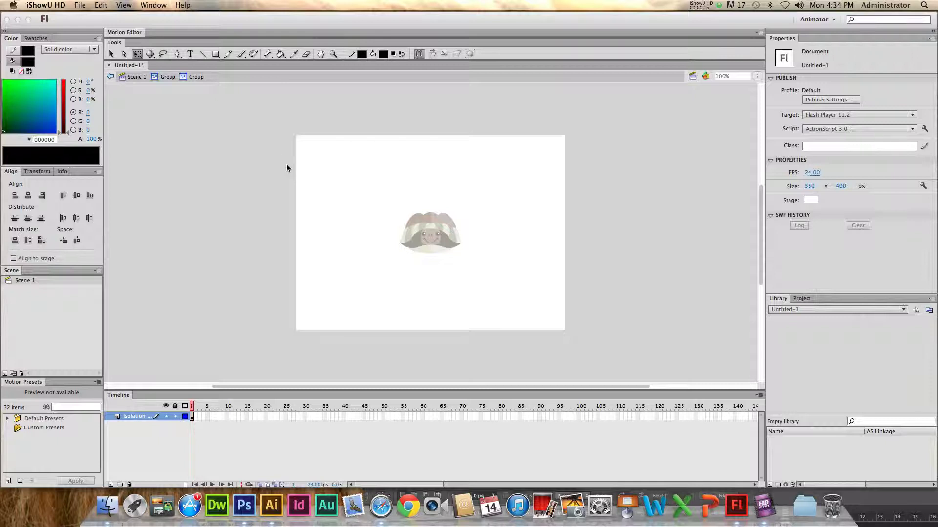
- Start a new ActionScript 3.0 document and set its stage size to 720 px wide by 486 px high
left_click(79, 5)
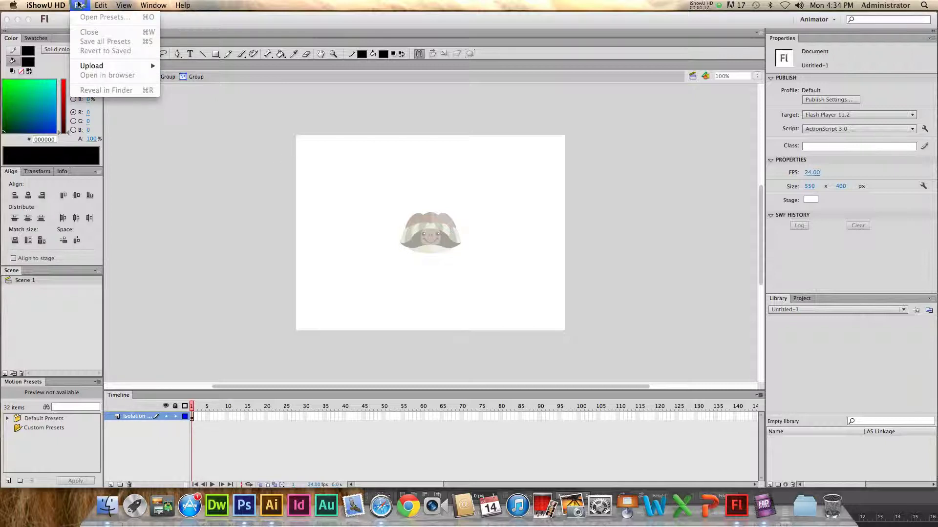
left_click(174, 130)
left_click(59, 5)
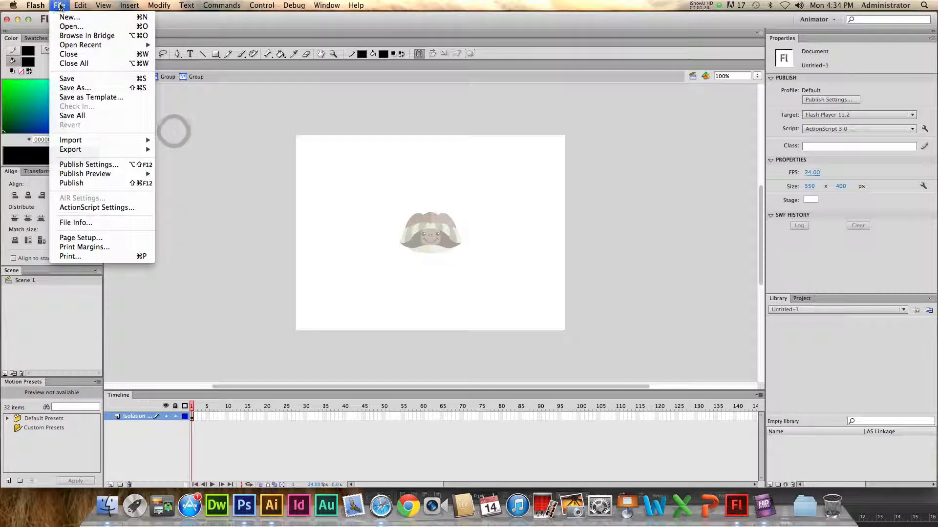
left_click(69, 17)
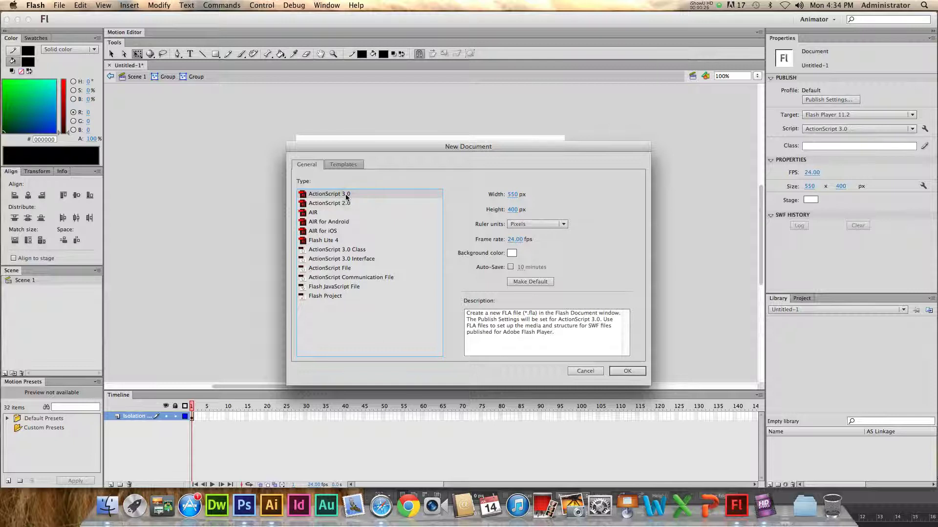
left_click(513, 194)
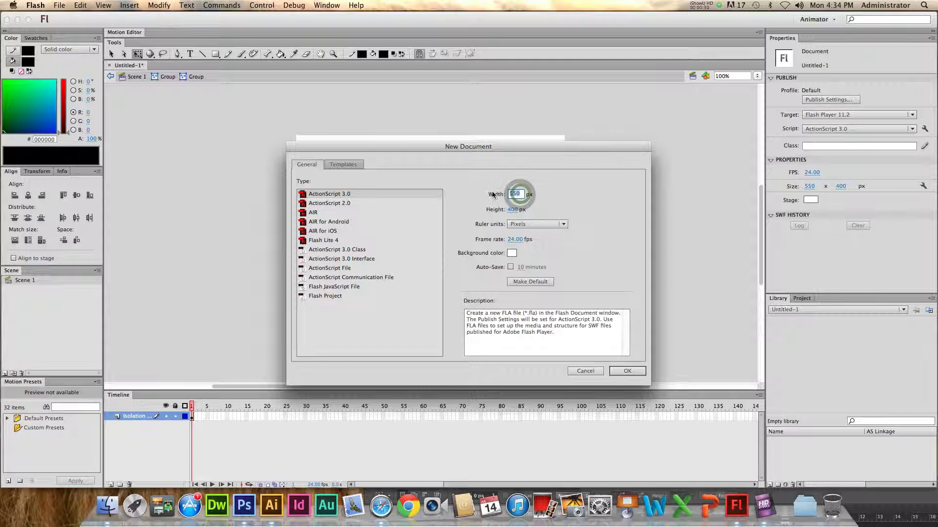
type("720")
left_click(515, 209)
type("486")
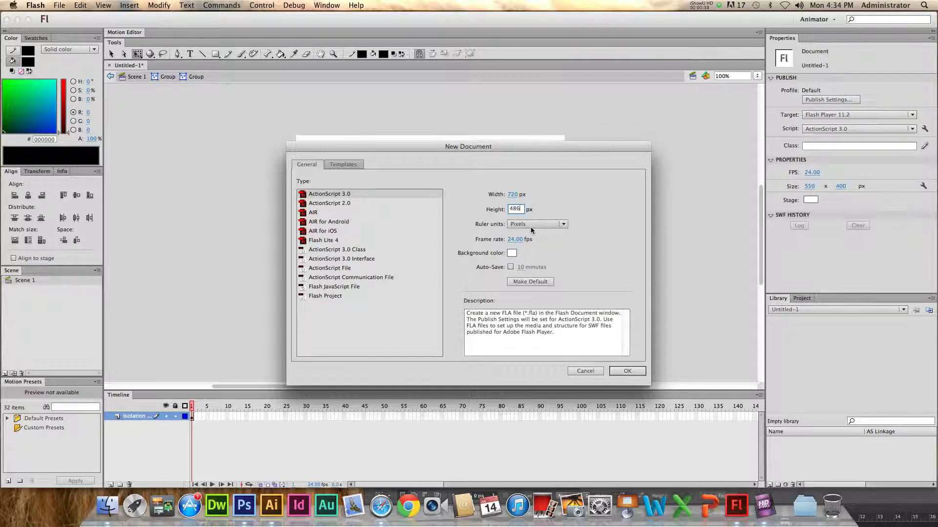
left_click(511, 198)
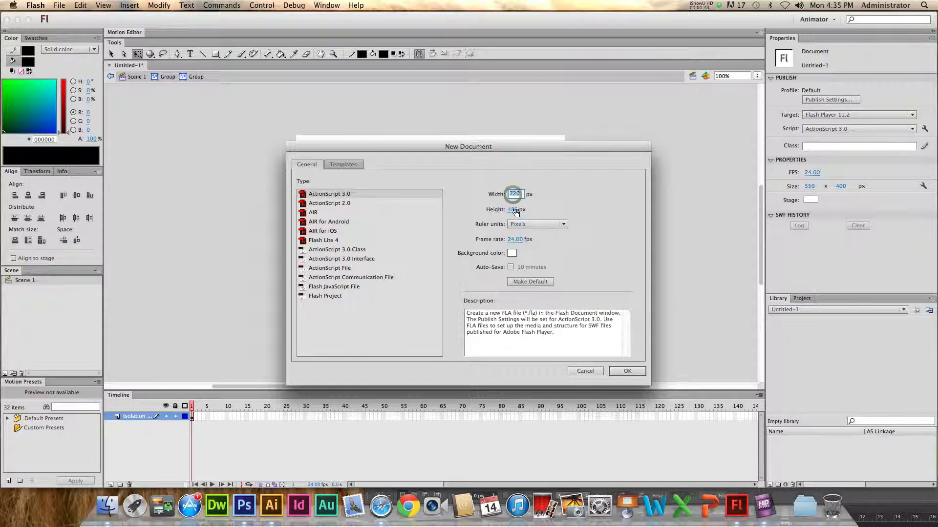
left_click(521, 194)
left_click(515, 209)
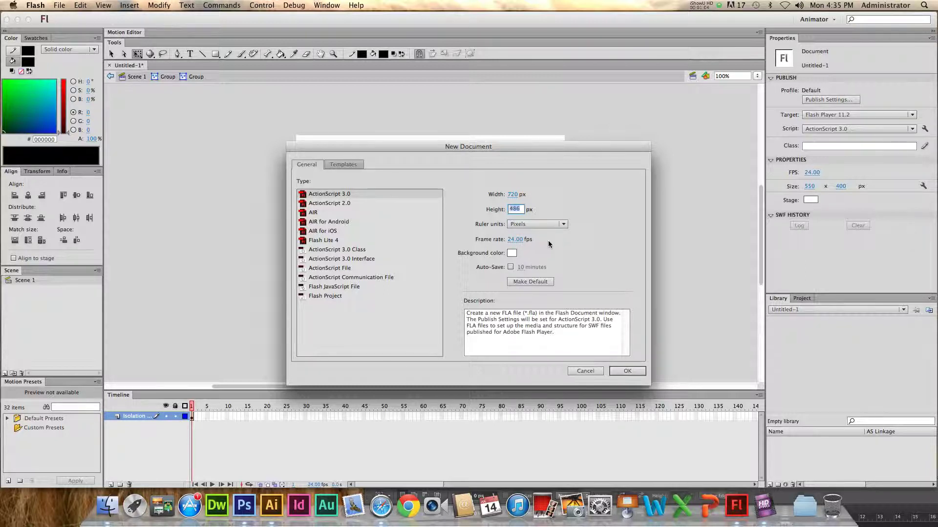
- Give the new document a cyan background color and create it
left_click(512, 254)
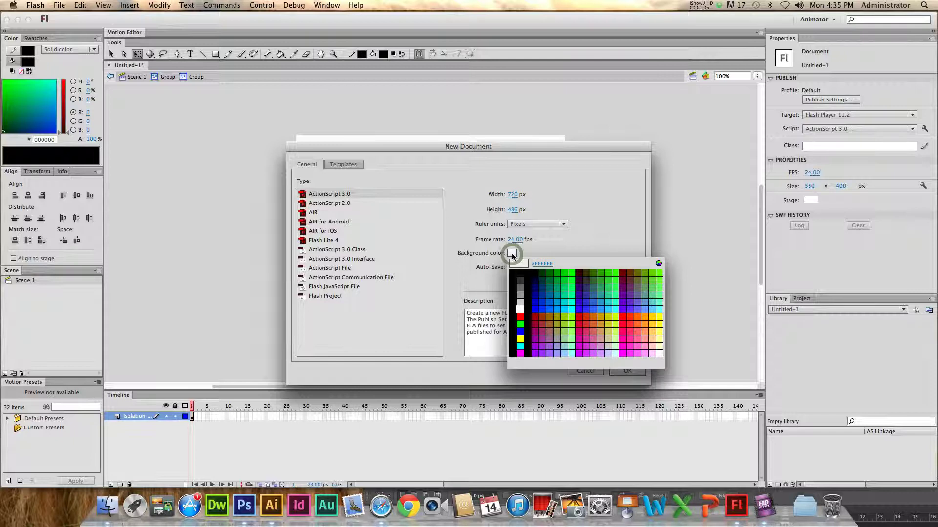
left_click(520, 346)
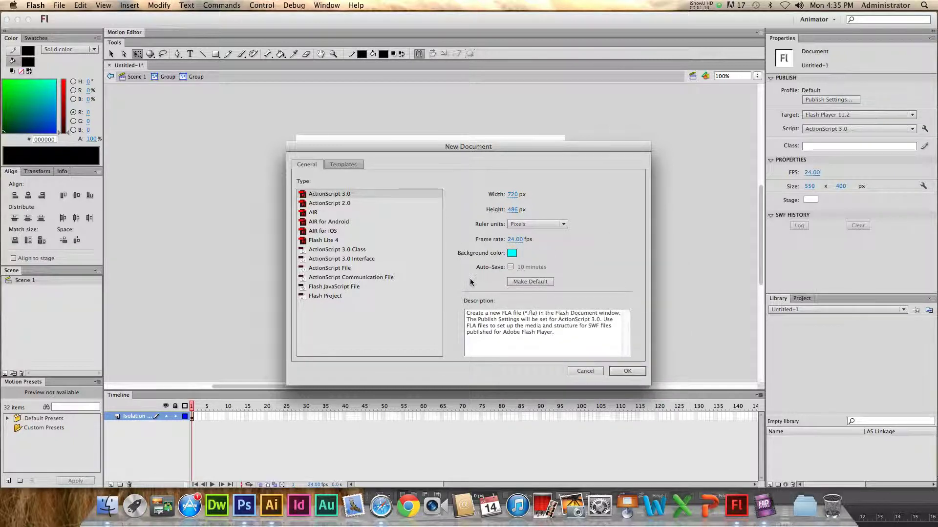
left_click(630, 371)
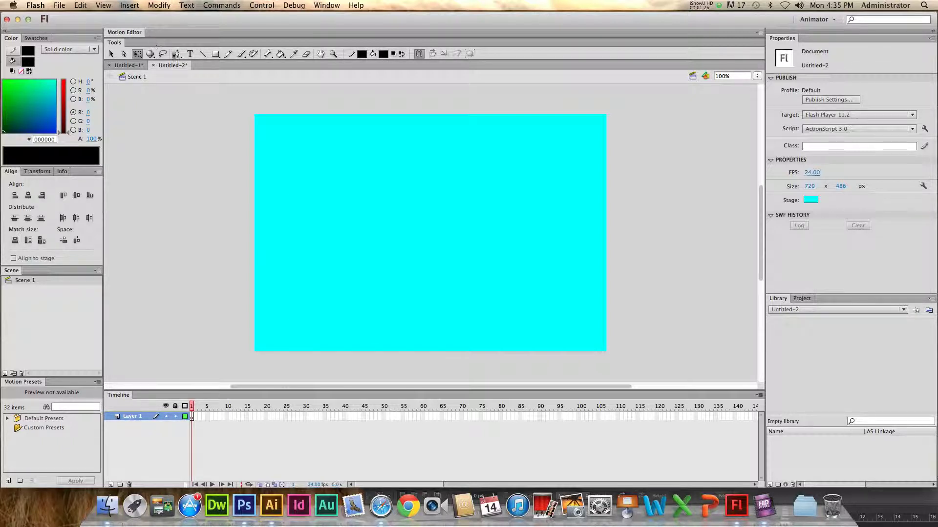
- Import amazing_boat_sea_beach_hd_wallpaper_2013.jpg from the Puppet lesson folder on the Desktop to the stage
left_click(62, 4)
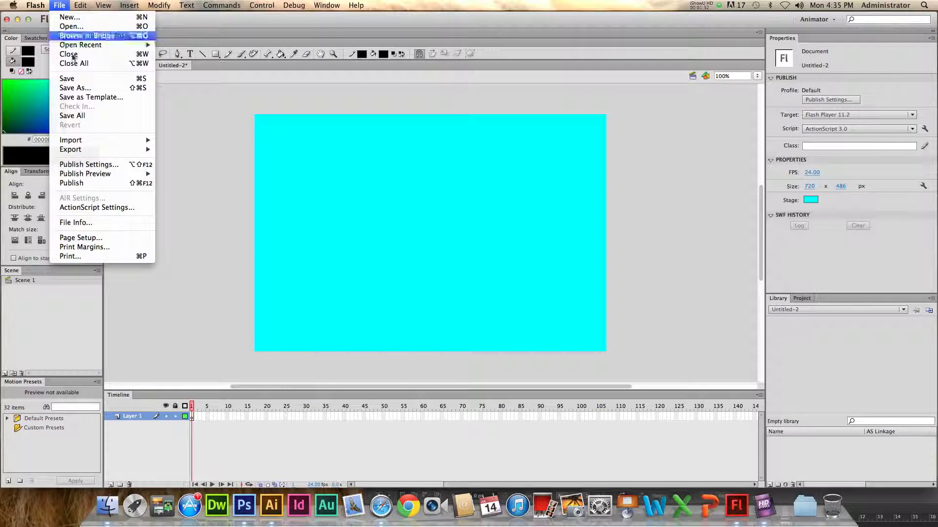
mouse_move(135, 144)
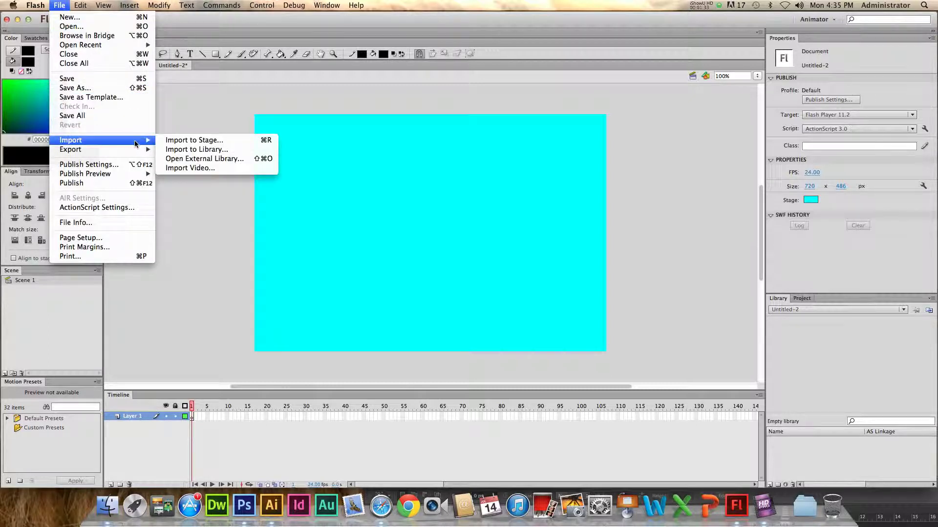
left_click(187, 145)
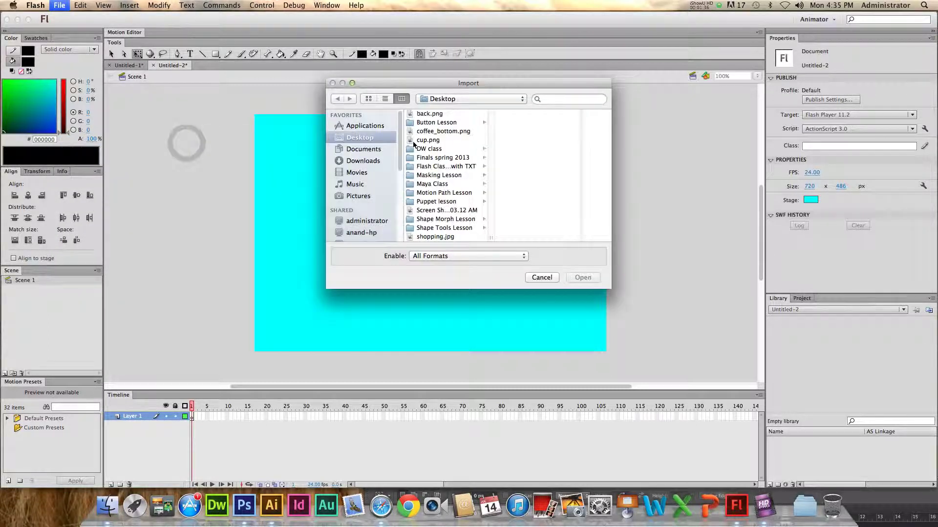
left_click(454, 202)
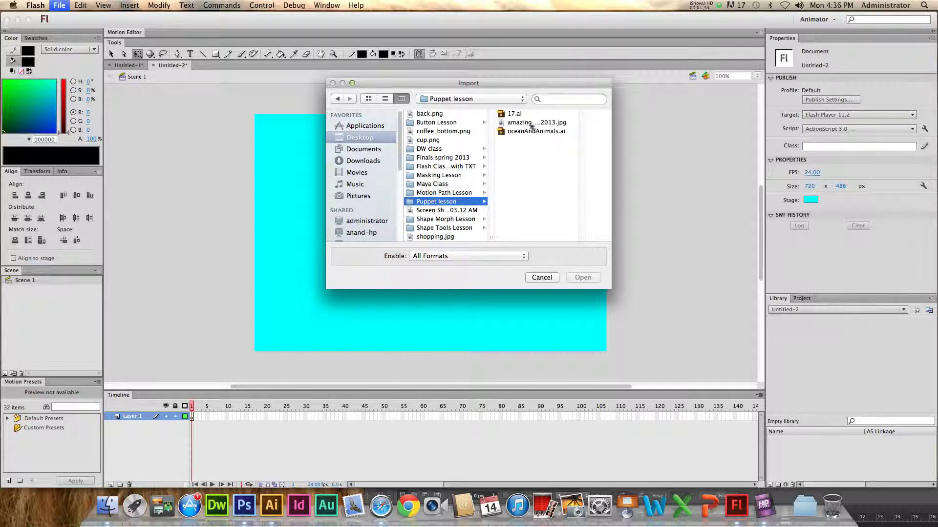
left_click(533, 122)
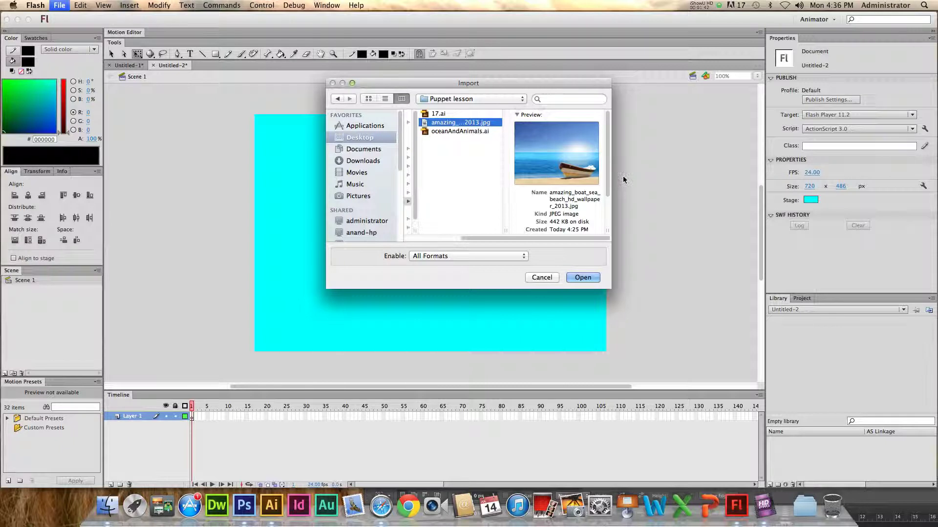
left_click(583, 279)
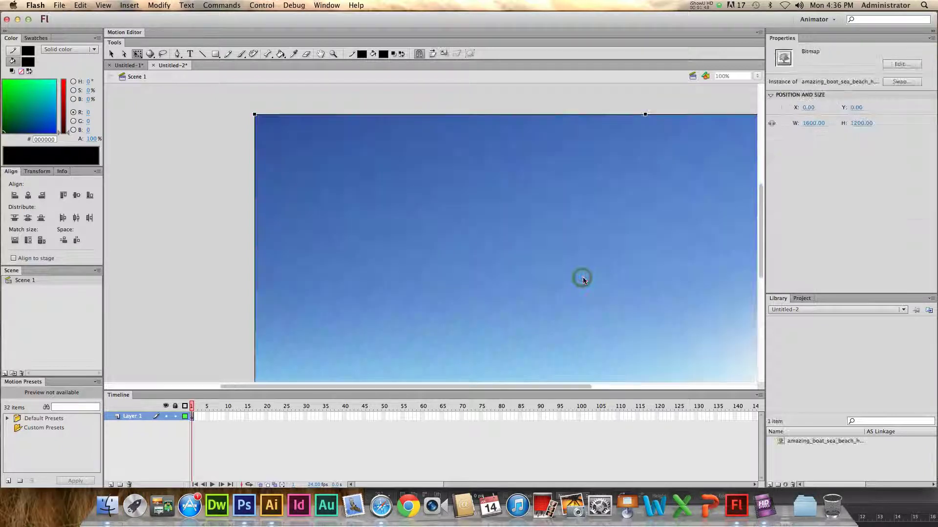
- Scale the beach bitmap down freehand to about 814 by 610 px and move it to about X 36, Y 64
left_click(451, 201)
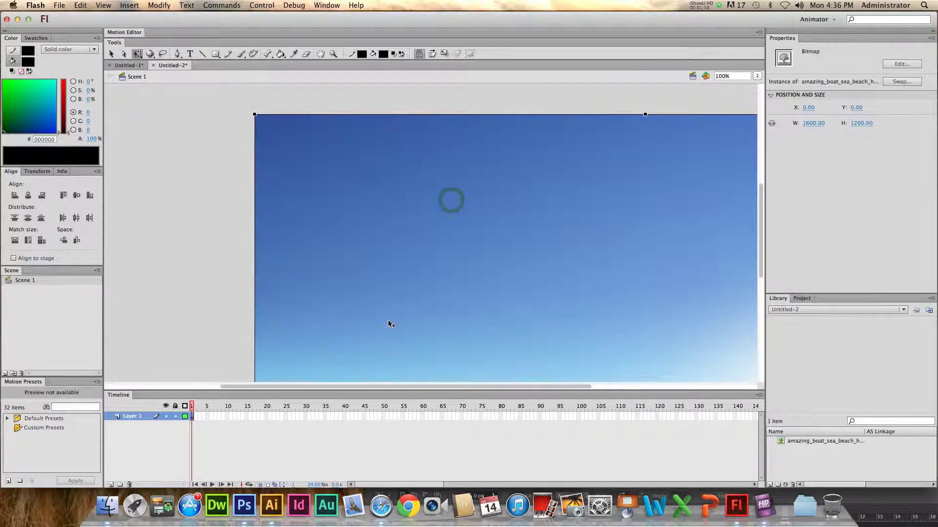
left_click_drag(761, 203, 765, 166)
left_click(405, 179)
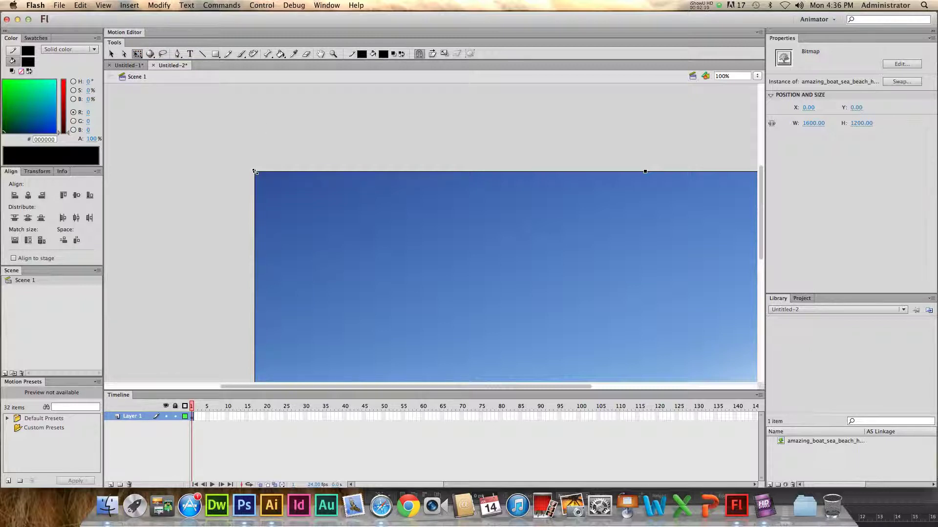
left_click_drag(254, 172, 387, 317)
left_click_drag(595, 355, 420, 243)
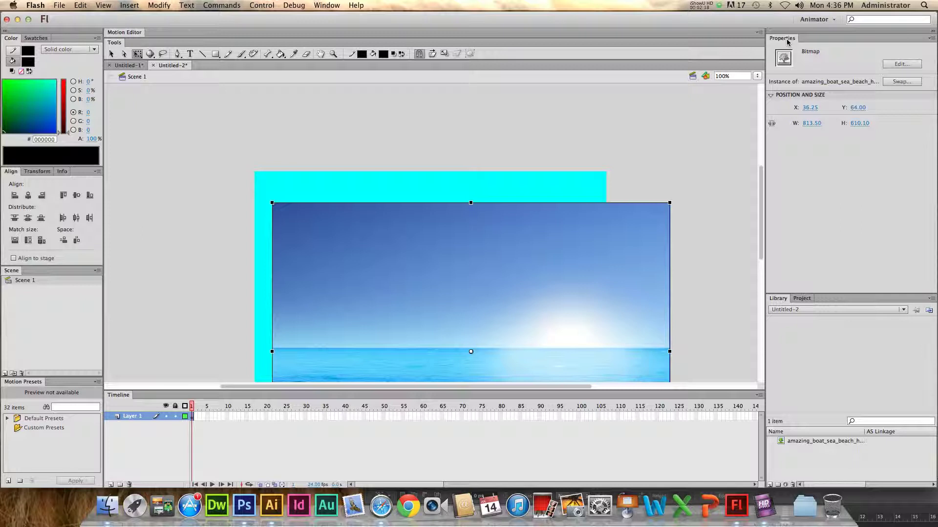
- Set the beach bitmap's width to 720 and its height to 486
left_click(809, 123)
type("720")
left_click(861, 123)
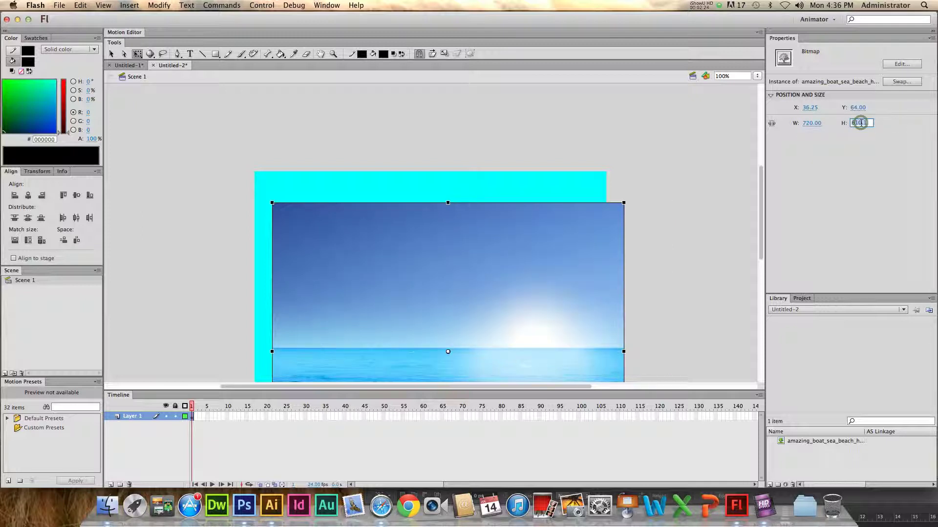
type("486")
key("Return")
- Align the beach bitmap with the stage at X 0, Y 0 and deselect it
left_click_drag(530, 238, 511, 207)
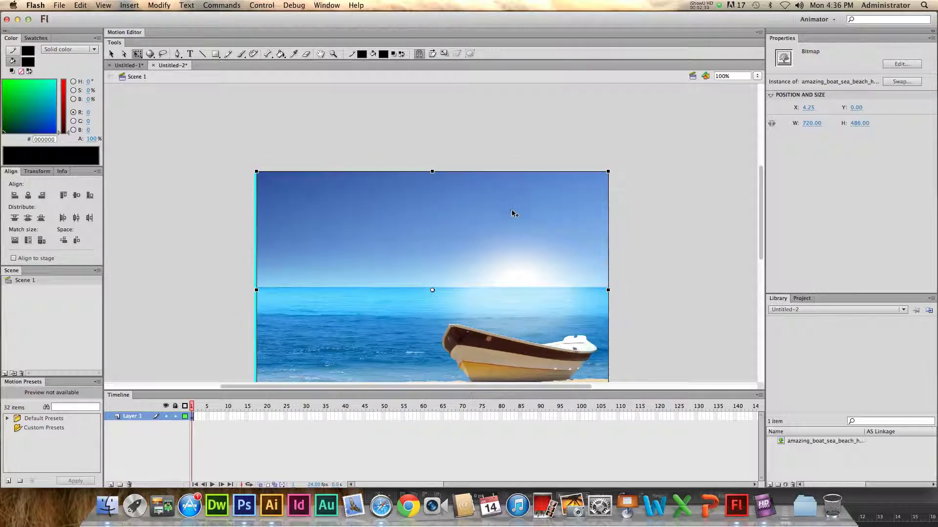
left_click(808, 108)
type("0")
key("Return")
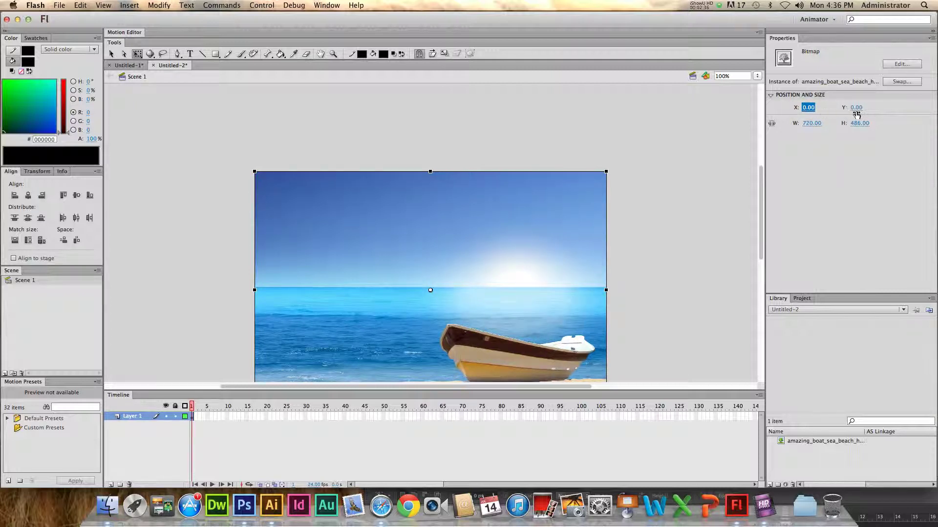
mouse_move(760, 188)
left_mouse_down()
mouse_move(760, 199)
mouse_move(760, 185)
left_mouse_up()
left_click(660, 200)
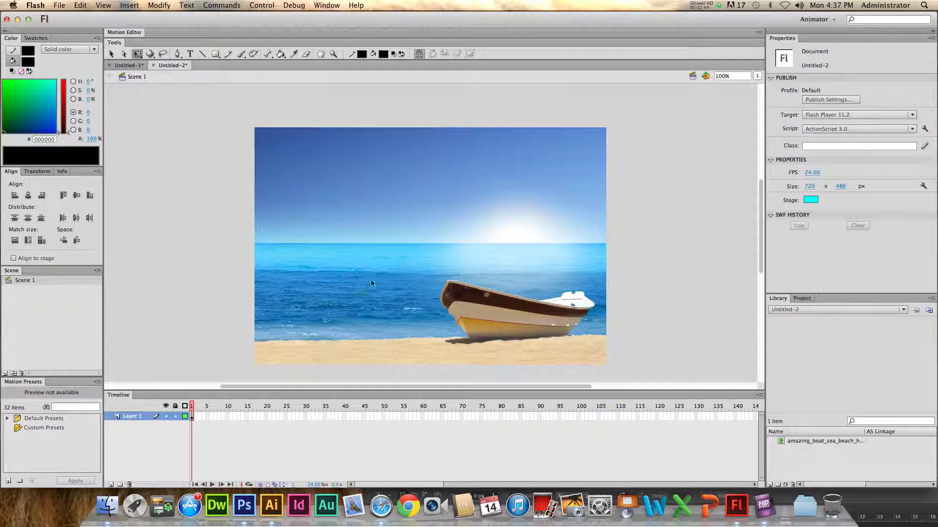
- Rename the layer containing the beach bitmap as BG
double_click(136, 418)
left_click(147, 424)
double_click(128, 417)
double_click(135, 417)
type("BG")
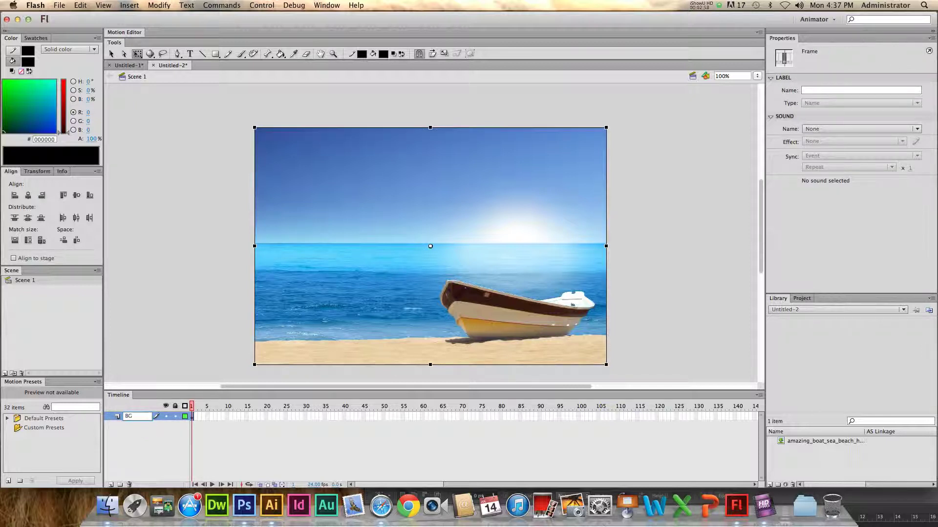
key("Return")
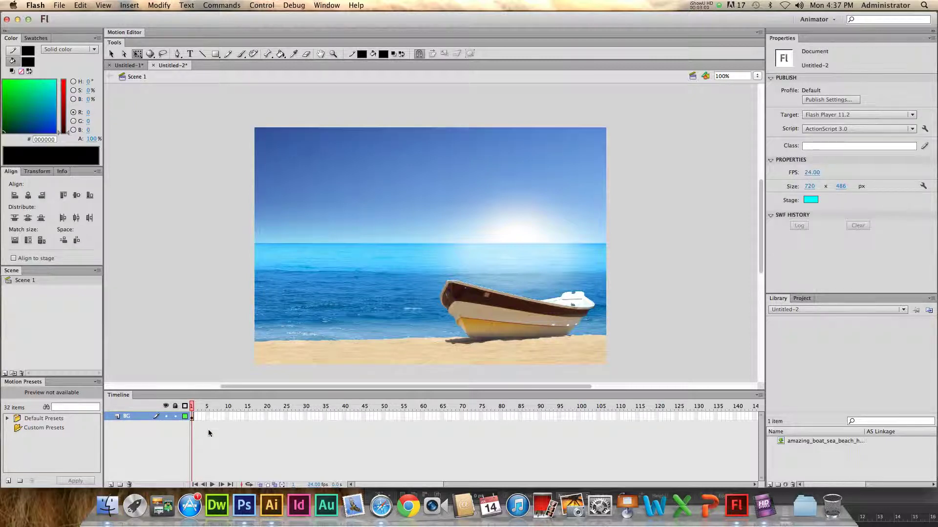
- Toggle the BG layer's visibility off and on, and lock the layer
left_click(166, 418)
left_click(166, 418)
left_click(166, 418)
left_click(166, 416)
- Add a new layer above BG and name it Turtle
left_click(111, 485)
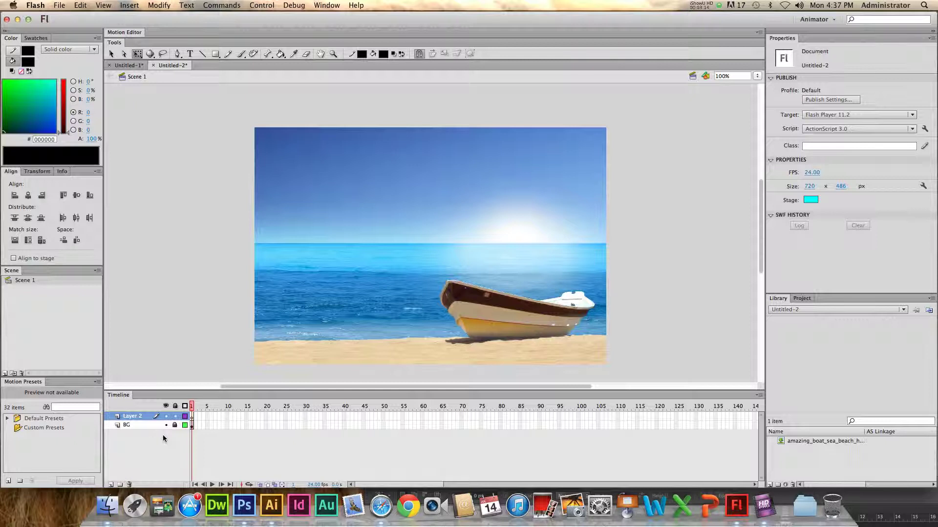
double_click(137, 419)
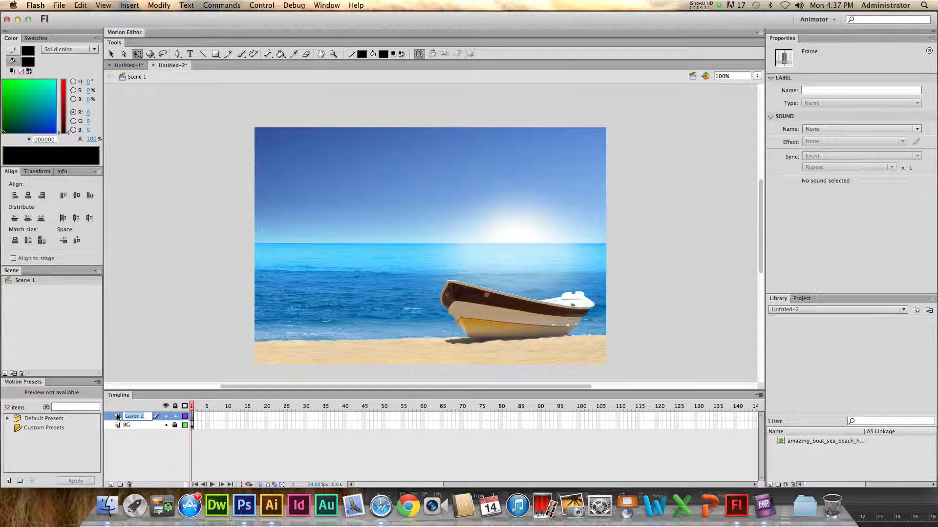
type("Turtle")
key("Return")
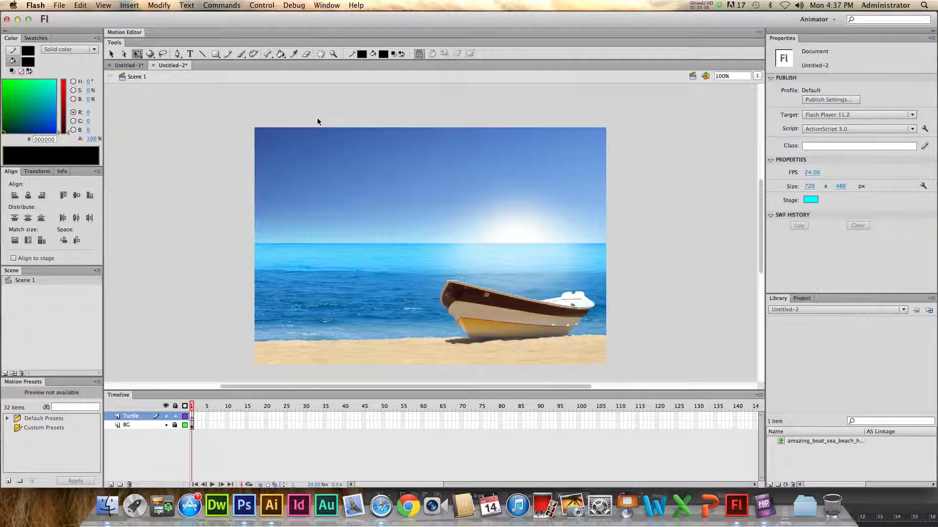
- Hide Flash and open the Puppet lesson folder from the desktop in Finder
key("super+h")
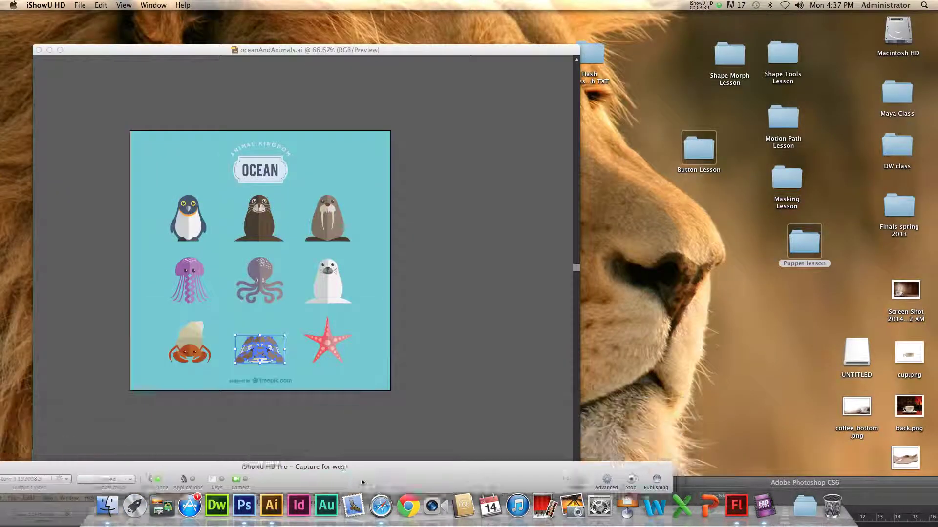
left_click_drag(459, 29, 453, 29)
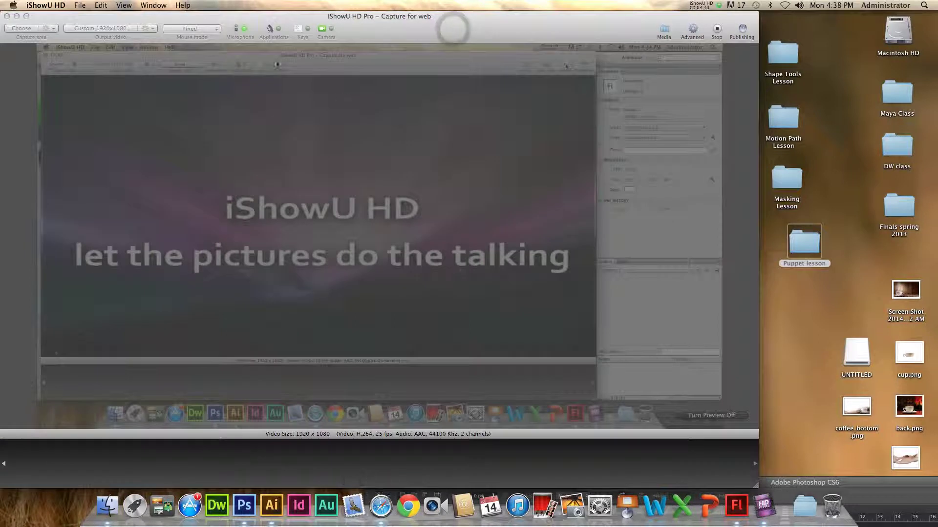
left_click_drag(206, 17, 220, 17)
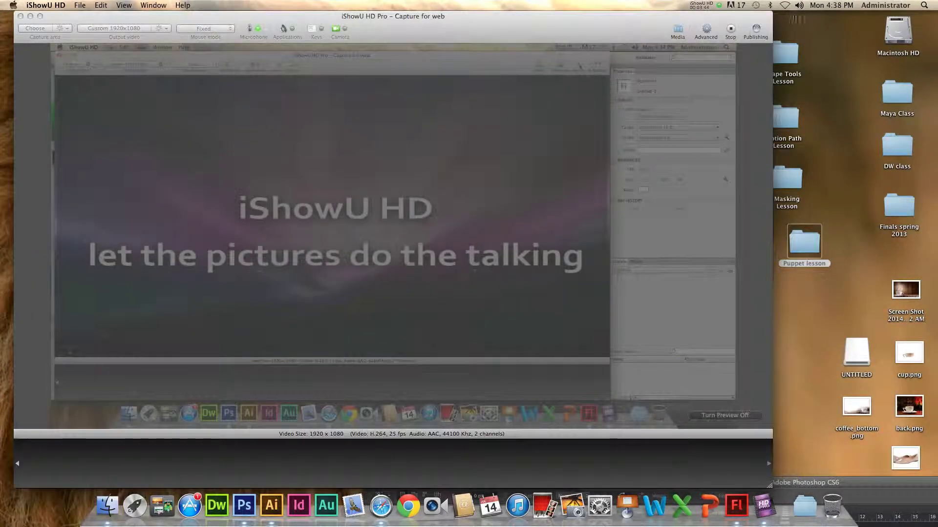
left_click_drag(739, 24, 725, 23)
left_click(812, 246)
left_click_drag(499, 208, 466, 100)
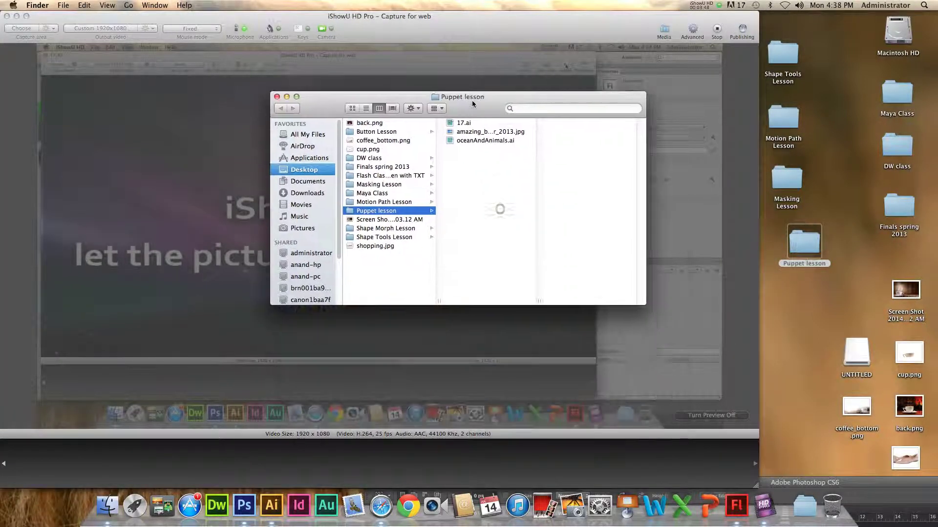
- Look through the files in the Puppet lesson folder and preview oceanAndAnimals.ai
left_click(469, 123)
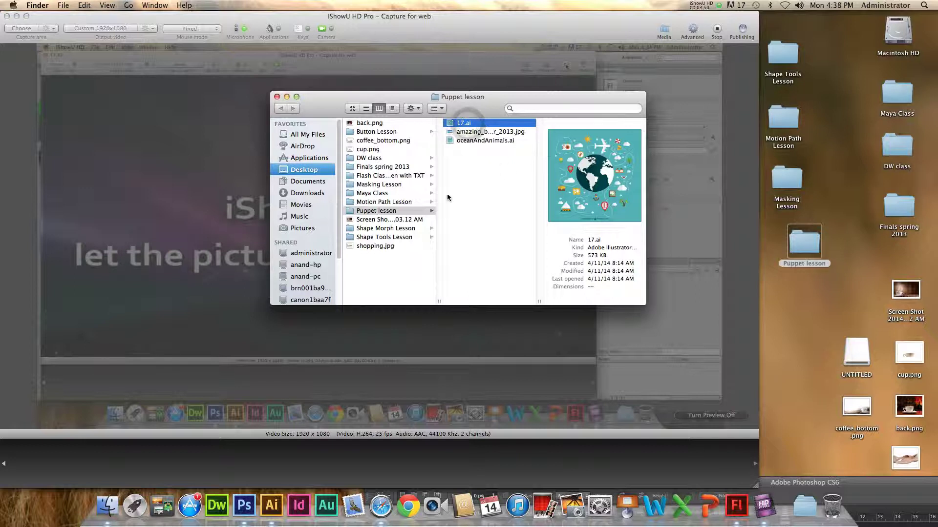
left_click(395, 211)
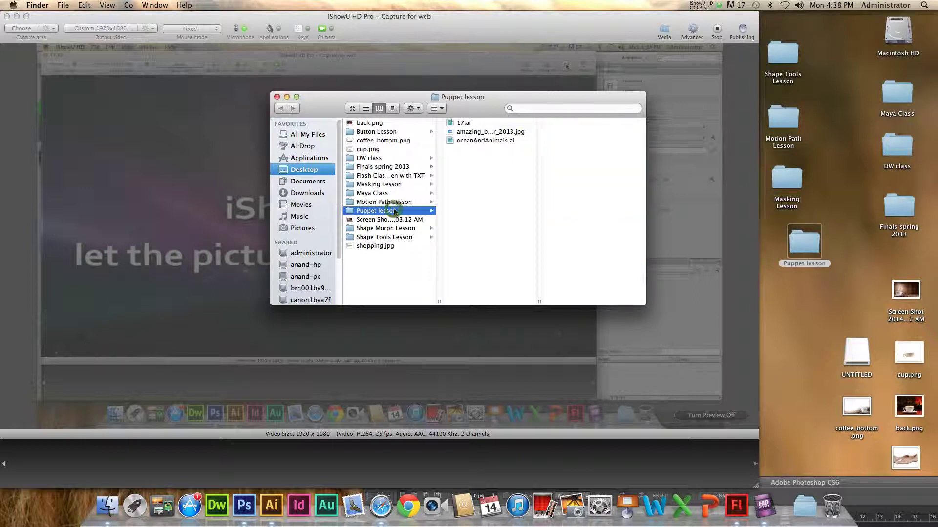
left_click(464, 132)
left_click(465, 141)
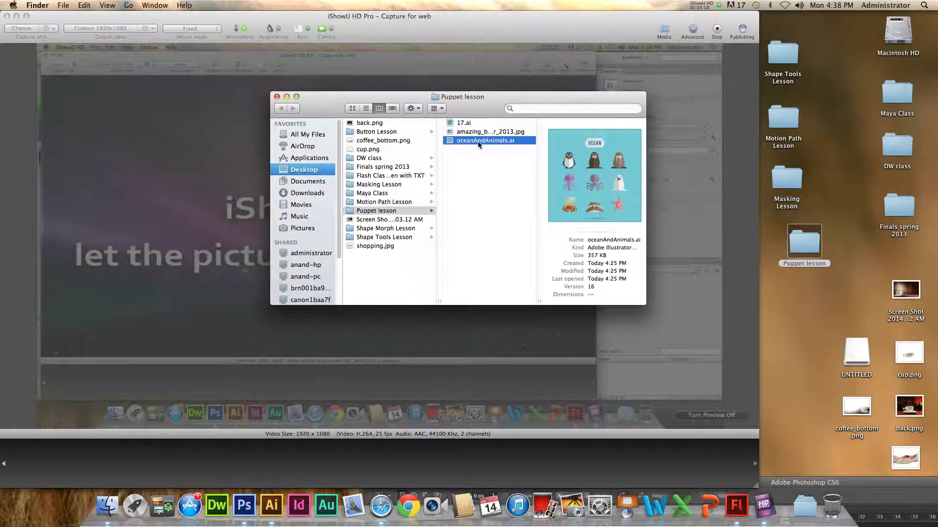
- Open oceanAndAnimals.ai in Illustrator, try to select the turtle on its own and reposition the document window
double_click(486, 141)
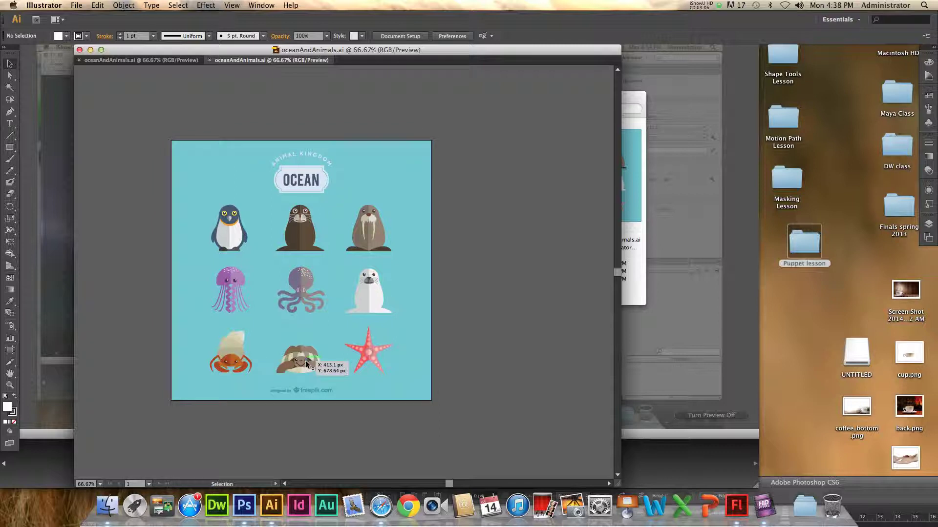
left_click_drag(285, 363, 335, 400)
key("super+z")
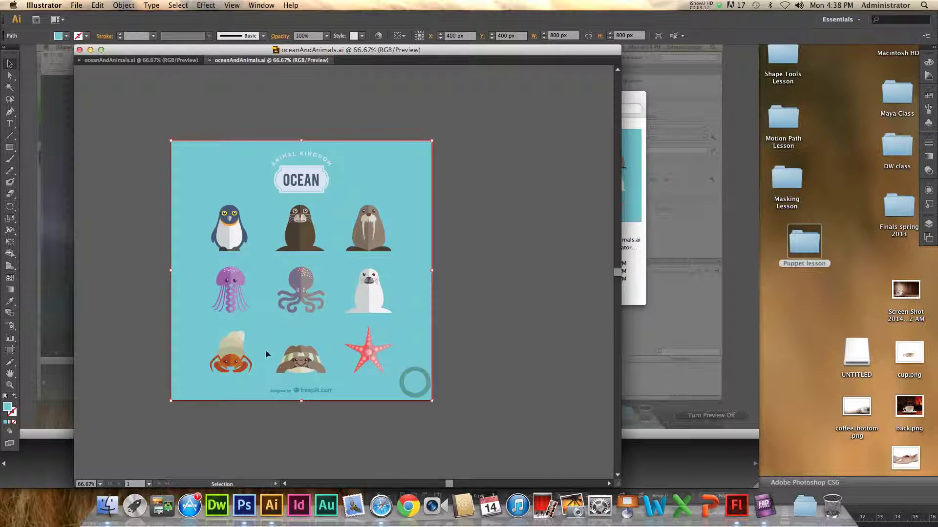
left_click_drag(548, 49, 569, 49)
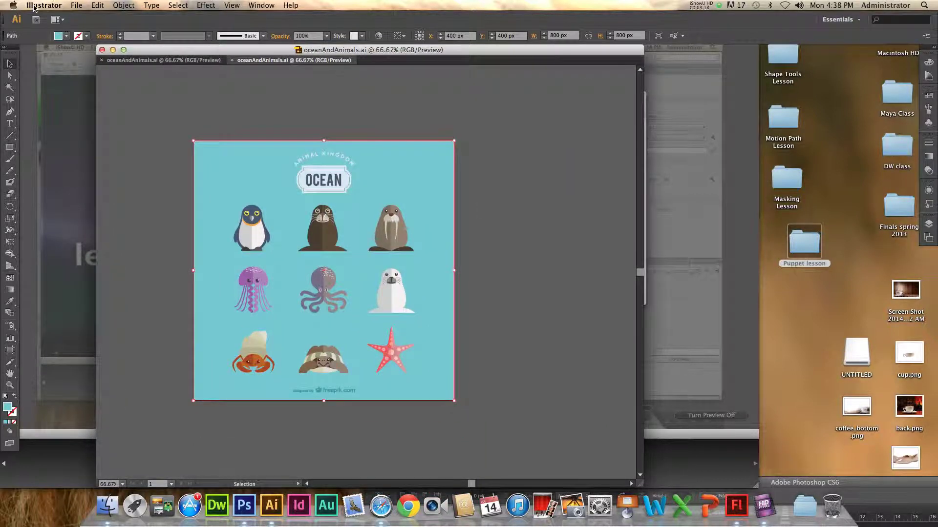
- Show the document's layers and hide the Background layer
left_click(266, 5)
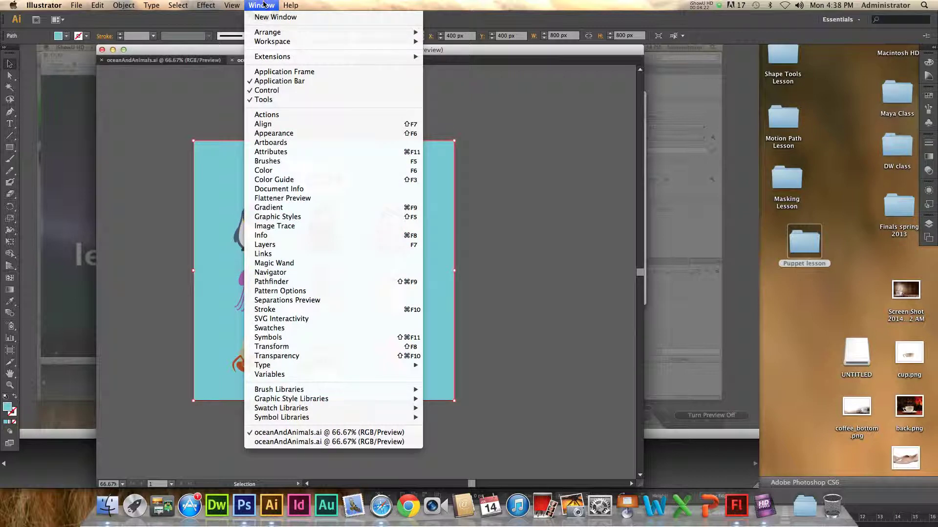
left_click(282, 245)
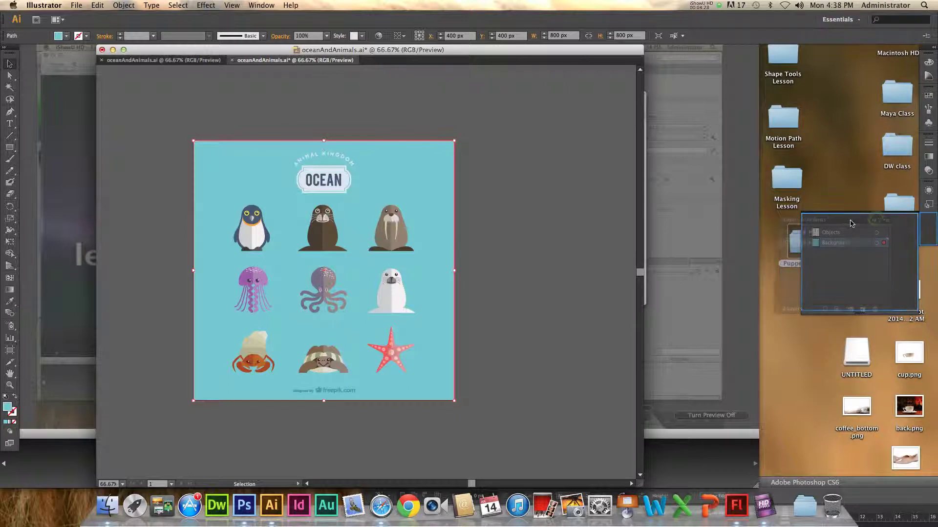
left_click(808, 241)
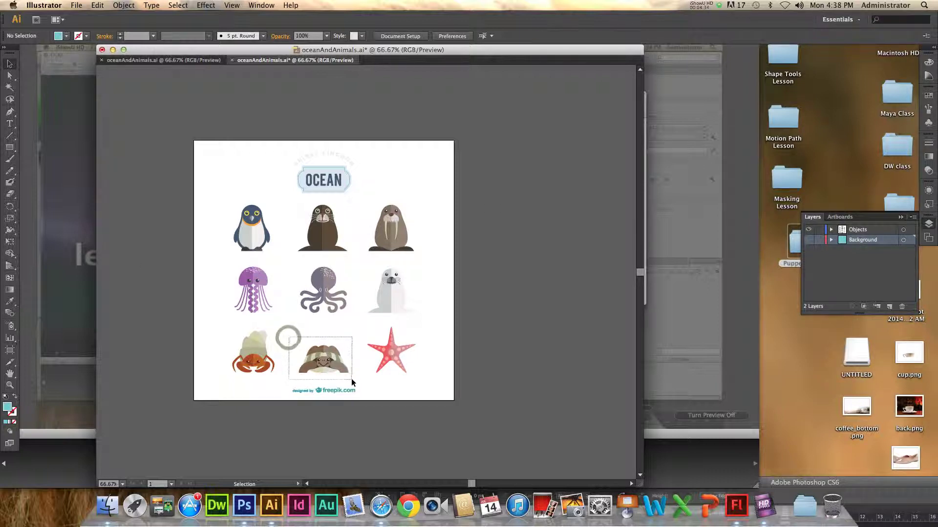
- Isolate the turtle's group from the other animals, then select and copy all of its artwork
left_click(332, 362)
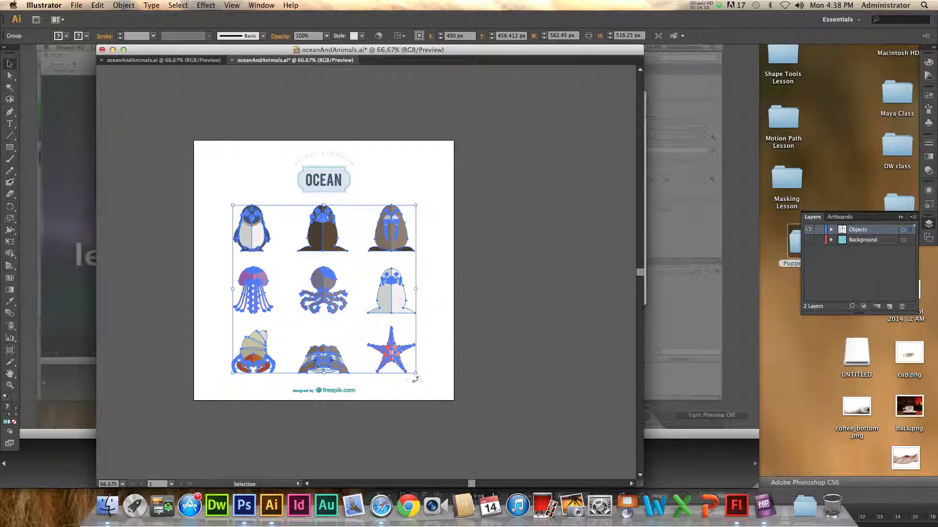
double_click(325, 355)
double_click(325, 354)
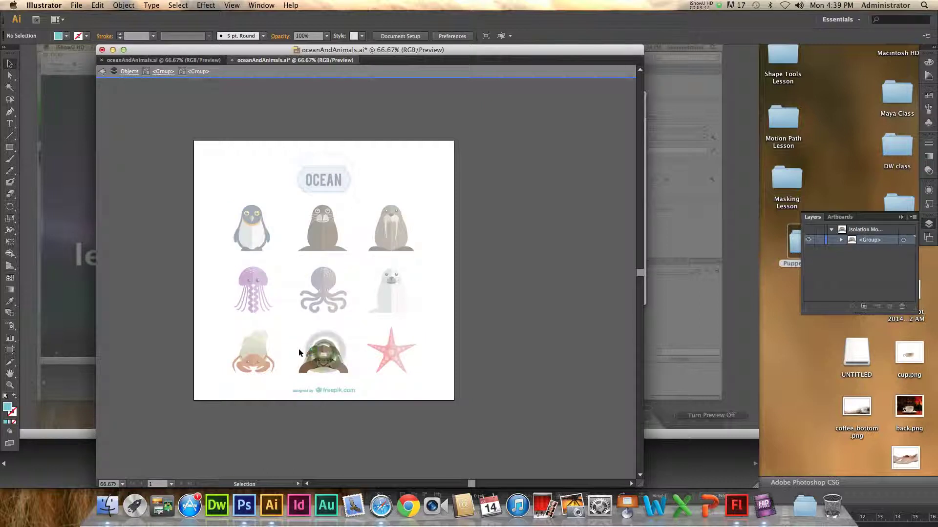
key("super+a")
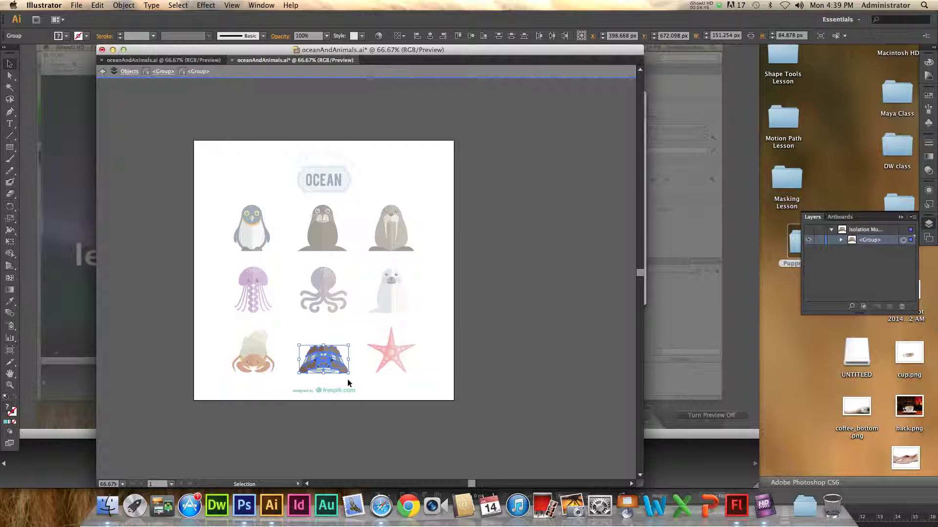
key("a")
key("v")
left_click(364, 386)
left_click_drag(292, 335, 353, 382)
key("a")
key("v")
- Switch to Flash and paste the turtle into the Turtle layer using AI File Importer preferences, with recommended import settings and Maintain layers on
left_click(740, 511)
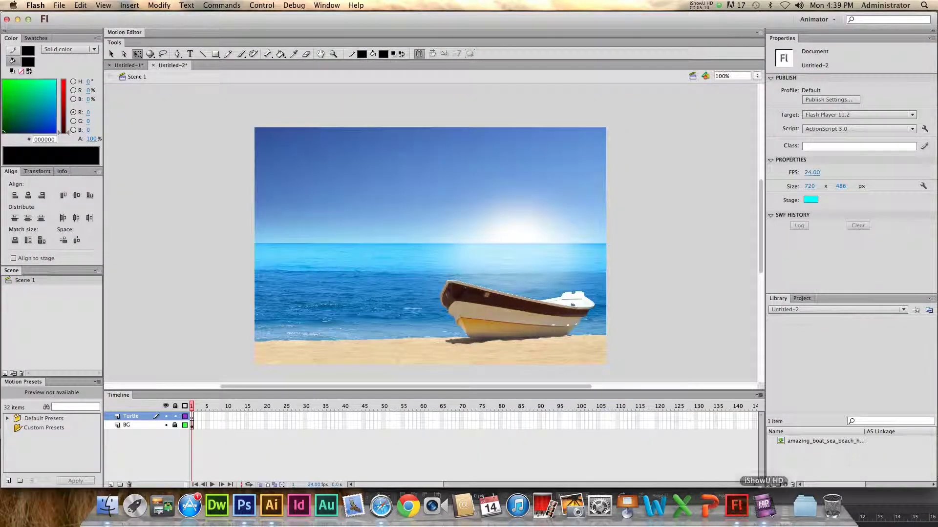
left_click(135, 419)
left_click(135, 419)
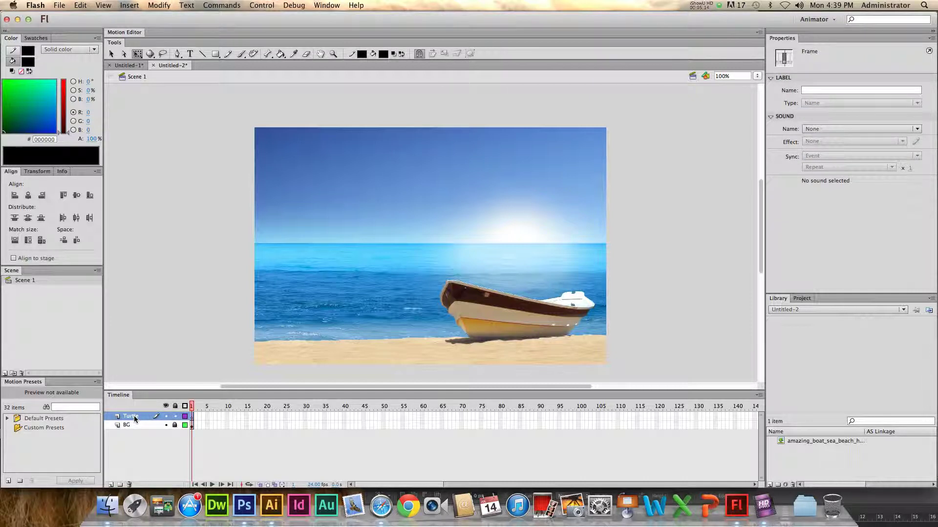
key("super+v")
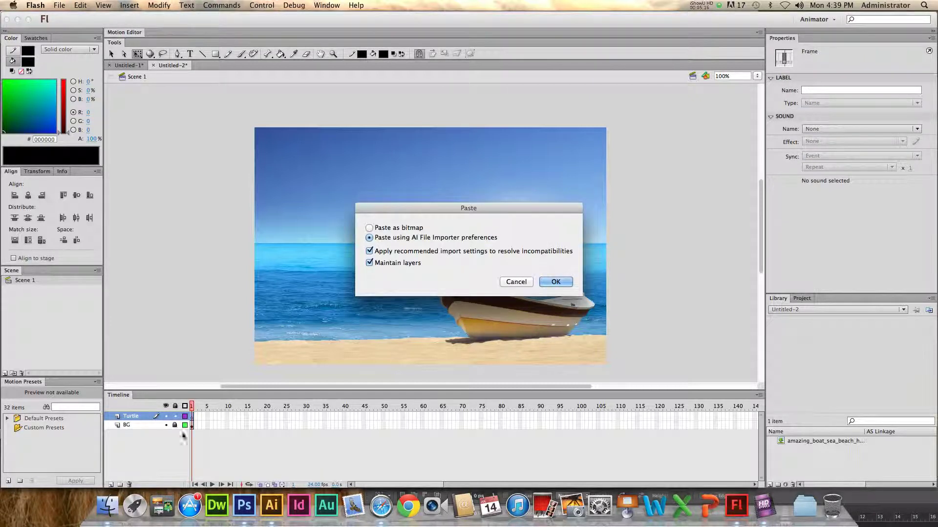
left_click(459, 347)
left_click(556, 283)
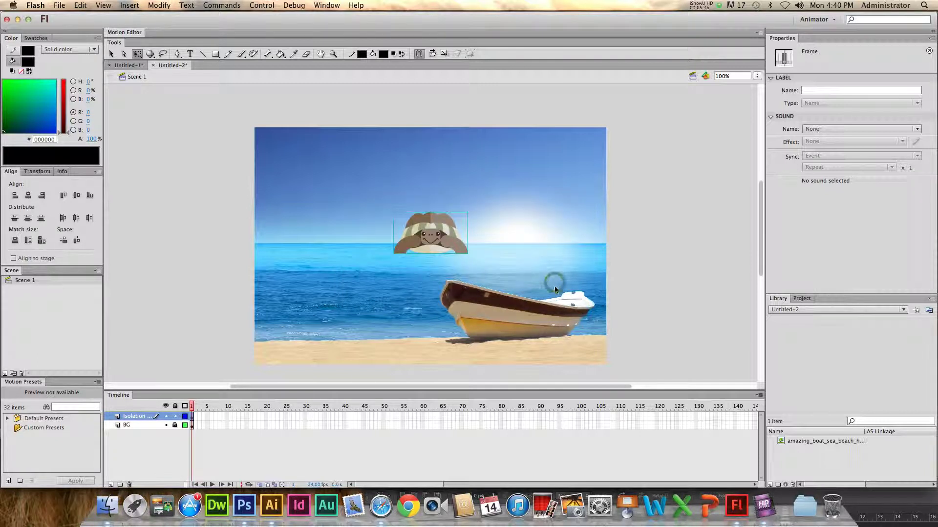
- Move the turtle onto the sand near the stage's lower-left corner and scale it down to about 105 by 59 px
left_click_drag(452, 228, 349, 326)
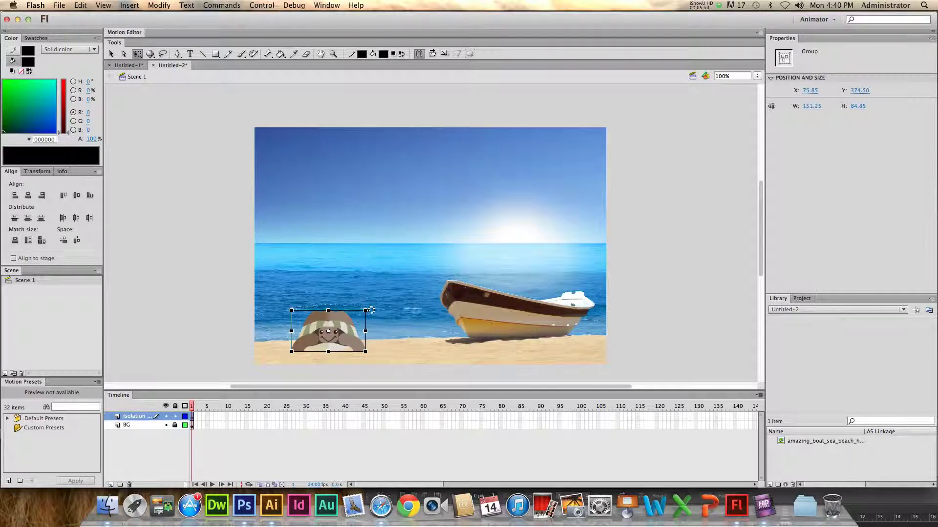
left_click_drag(366, 311, 331, 332)
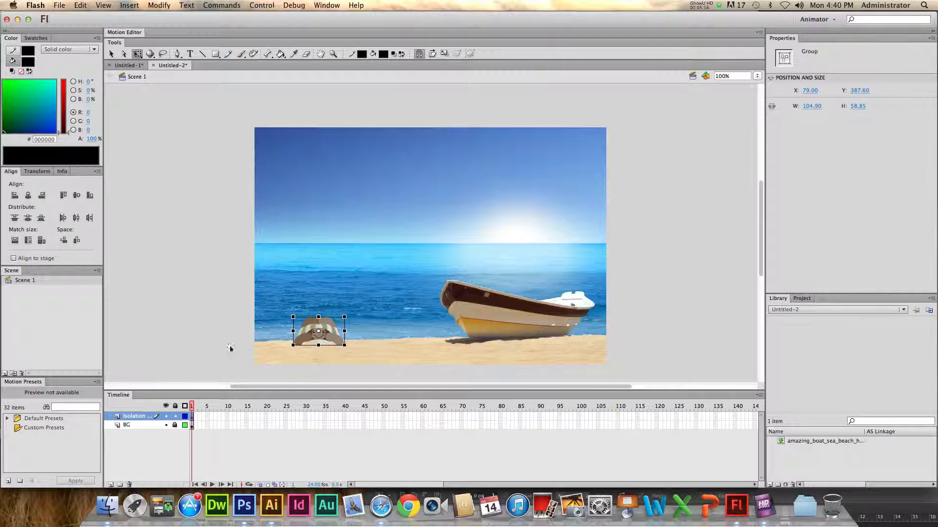
left_click(141, 442)
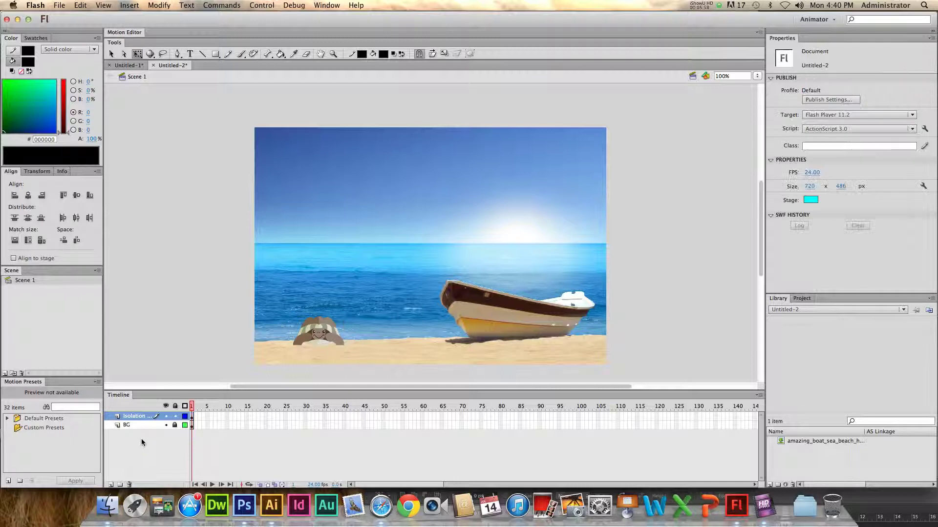
- Rename the pasted artwork's layer above BG as Turtle
left_click(140, 418)
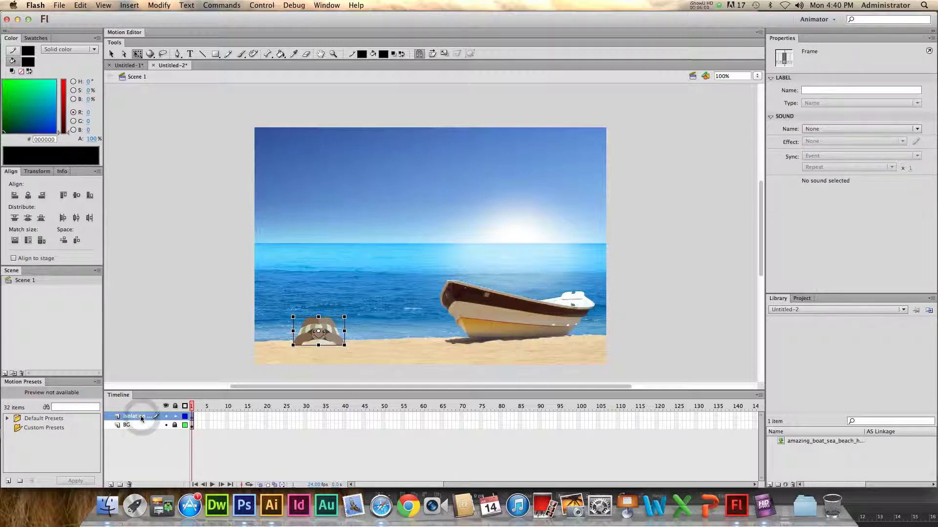
double_click(144, 416)
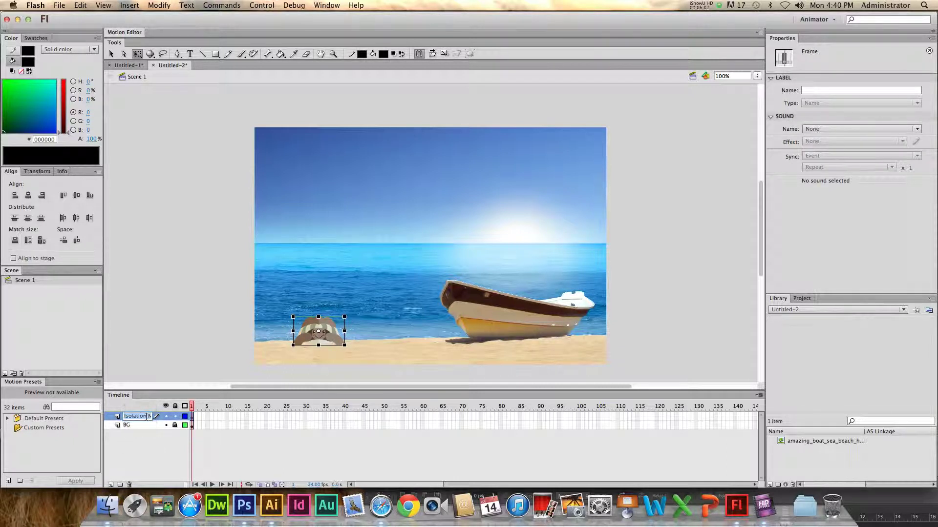
type("Turtle")
- Examine how the turtle's shell and legs are nested by entering its groups, and return to Scene 1
left_click(328, 331)
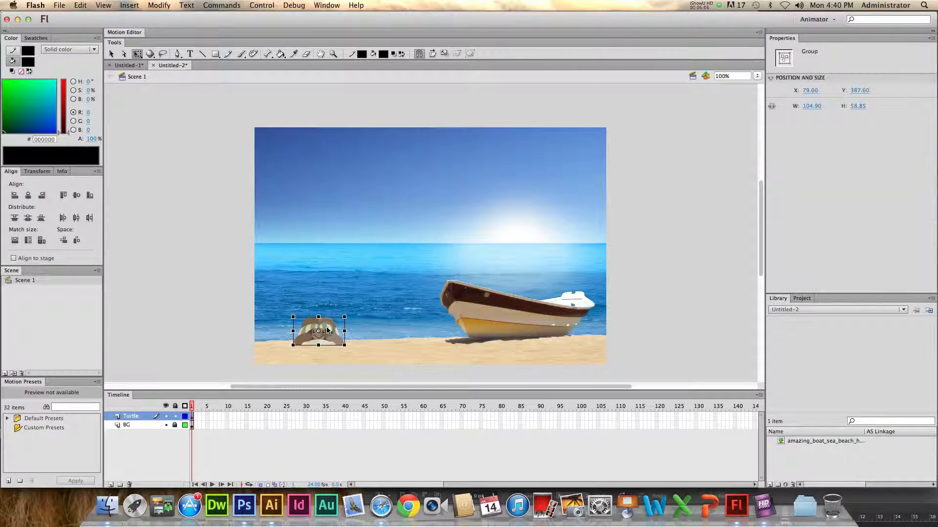
double_click(328, 331)
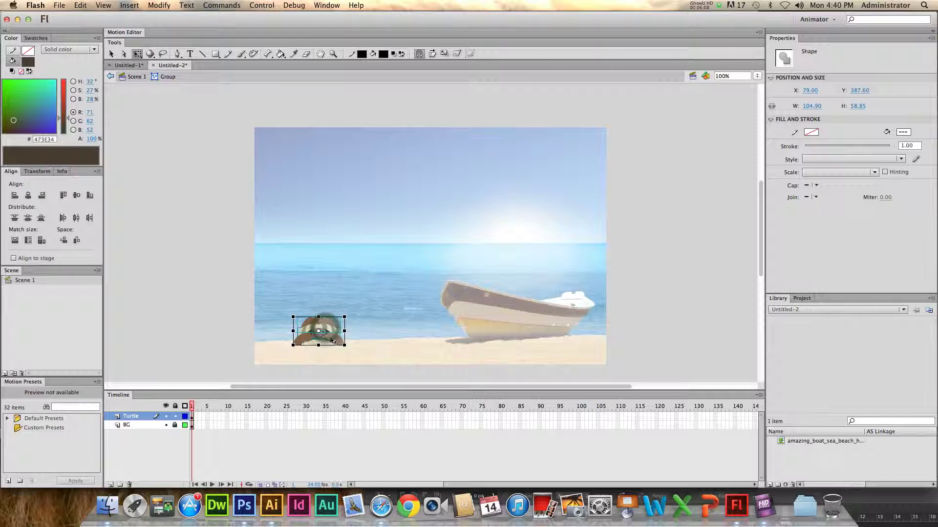
left_click(134, 425)
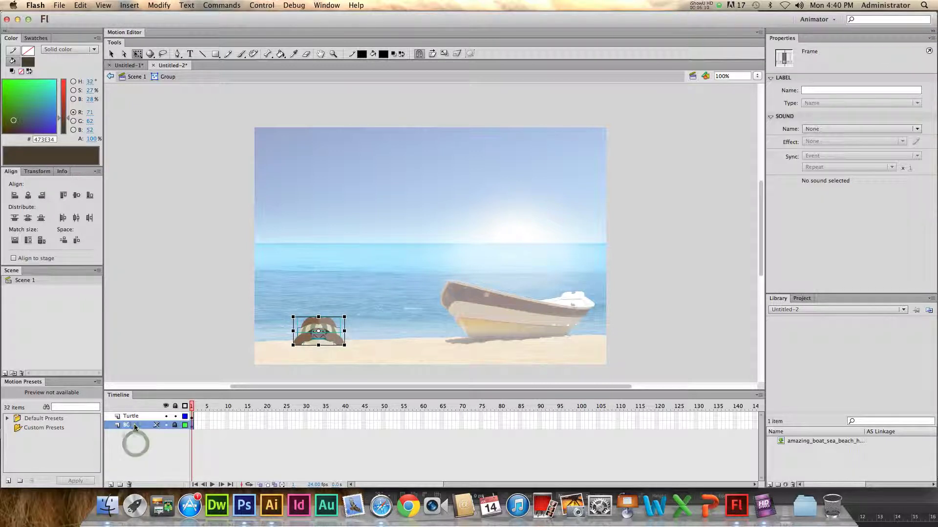
double_click(131, 416)
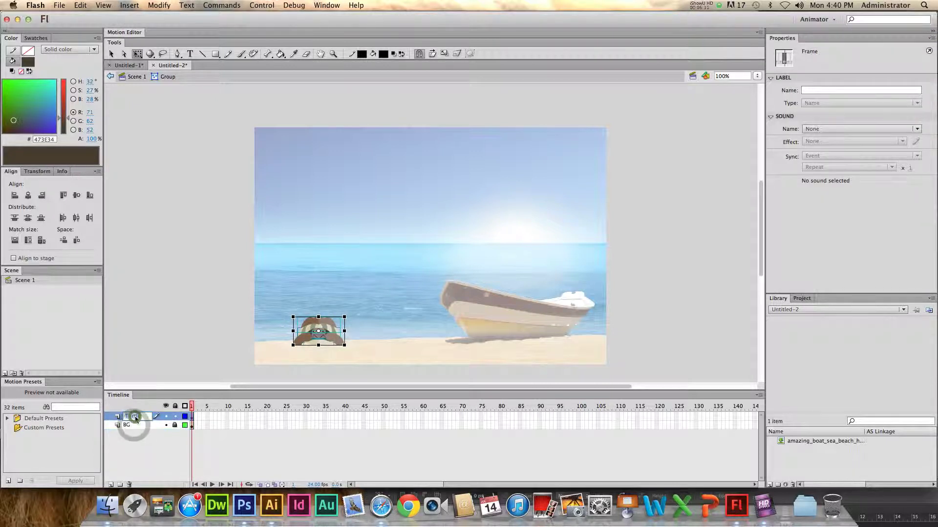
double_click(330, 327)
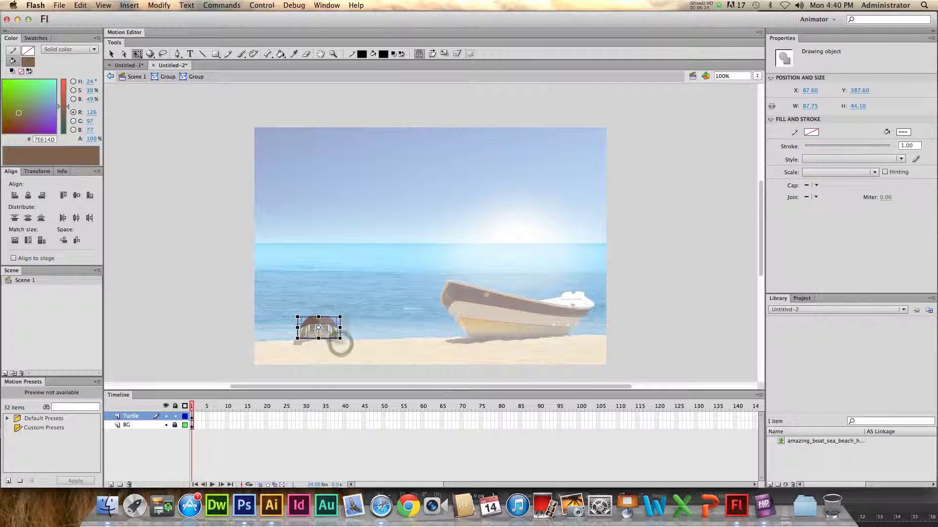
left_click(111, 54)
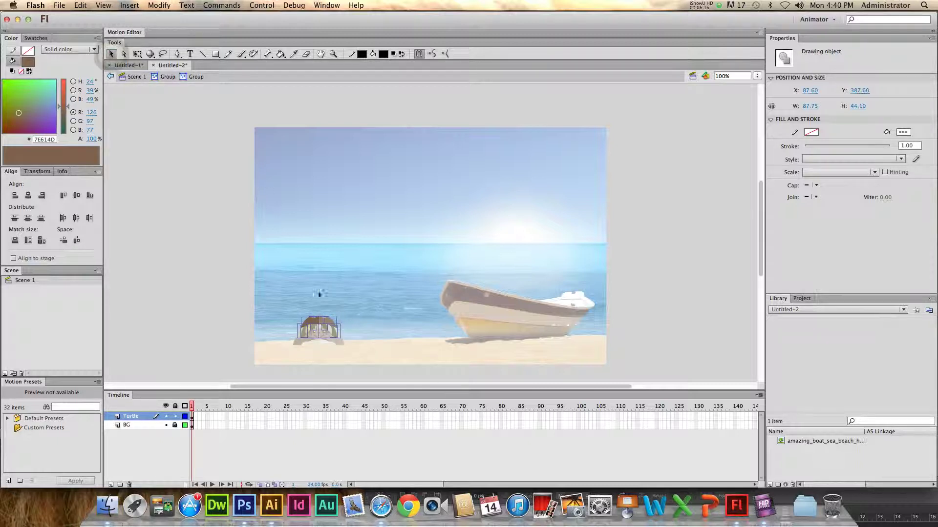
double_click(299, 343)
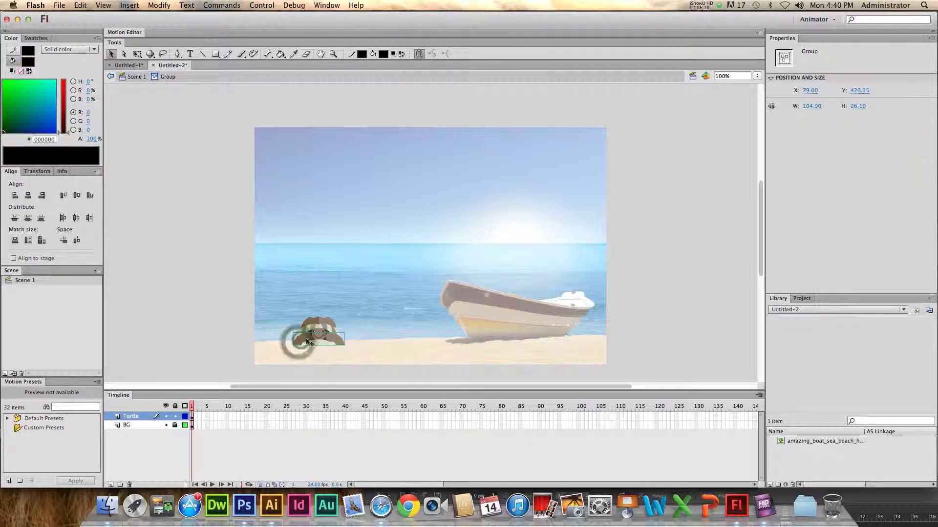
double_click(308, 342)
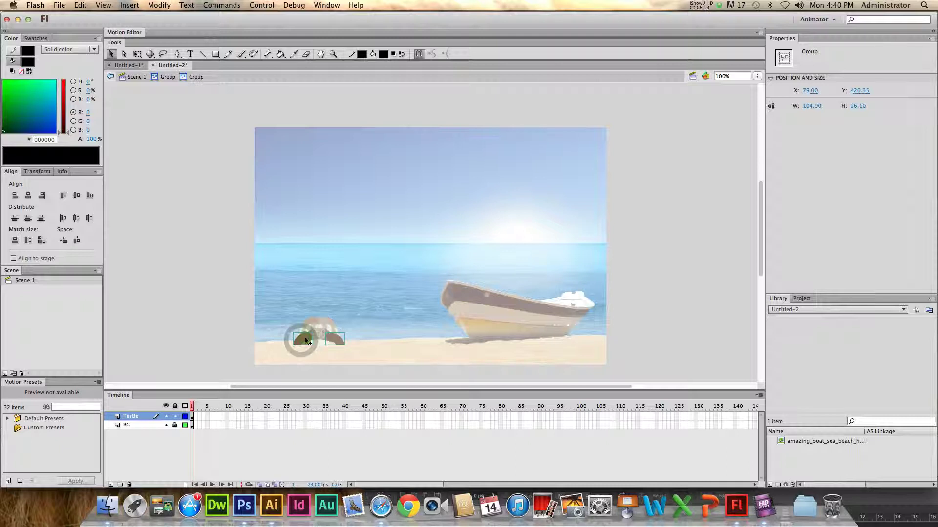
double_click(328, 327)
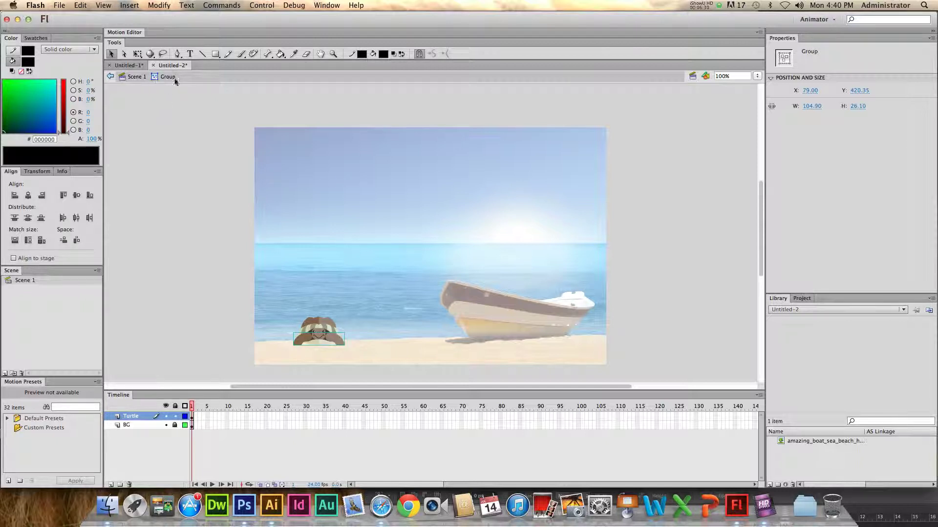
left_click(133, 78)
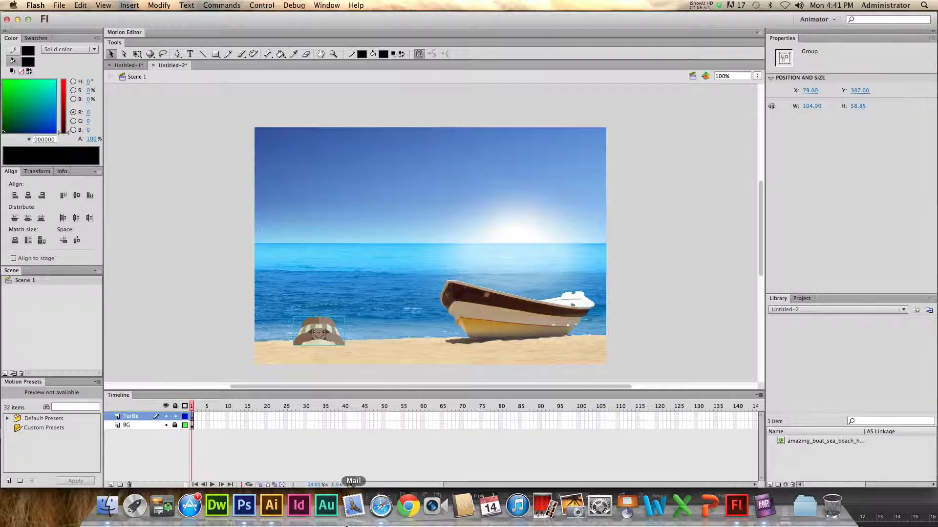
- Switch to Illustrator, isolate the hermit crab's group, select all of its artwork and return to Flash
left_click(276, 509)
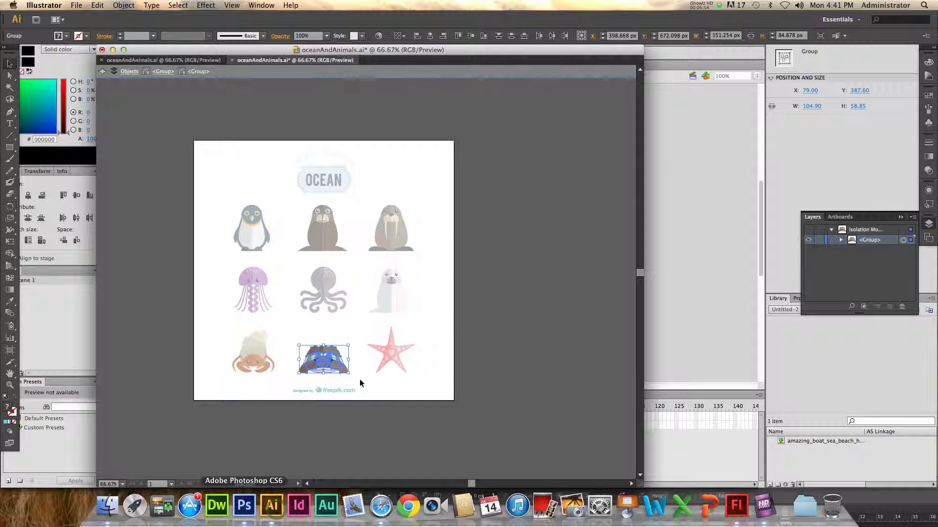
left_click(531, 369)
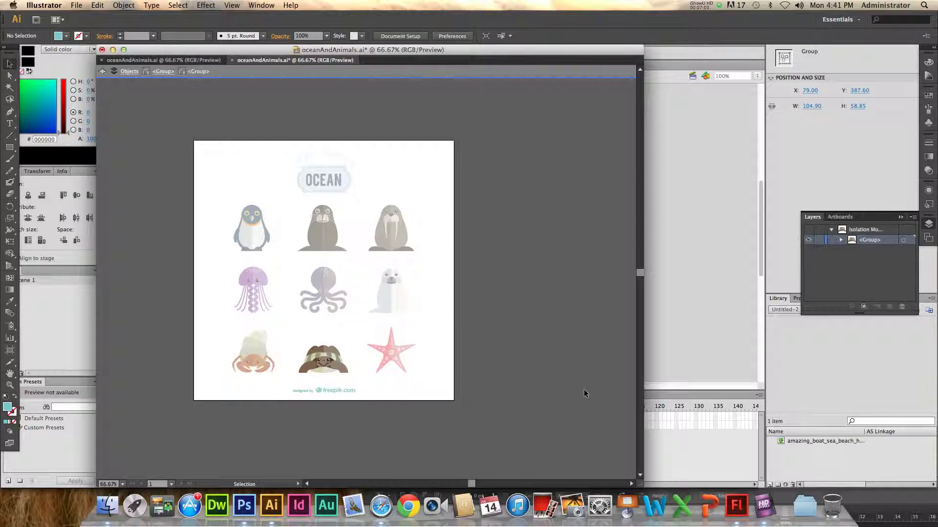
double_click(254, 354)
left_click_drag(218, 333, 286, 380)
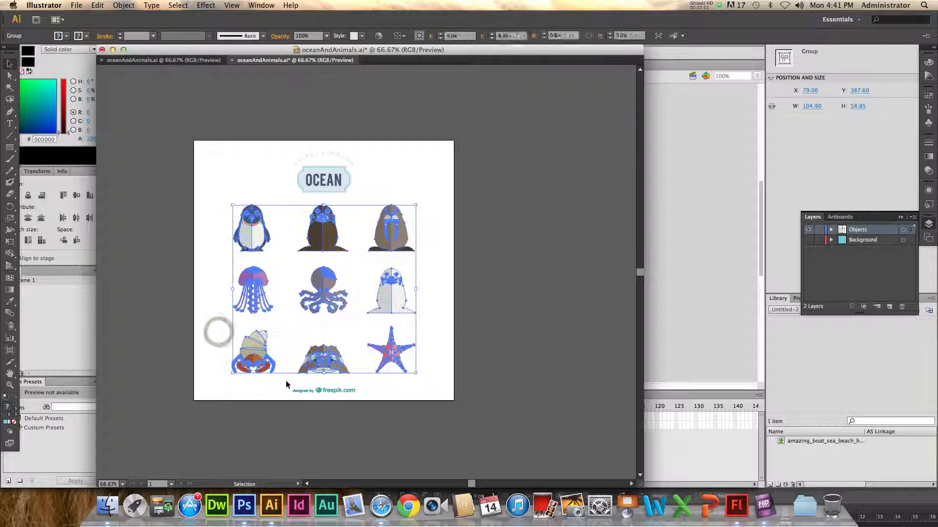
double_click(254, 349)
double_click(251, 345)
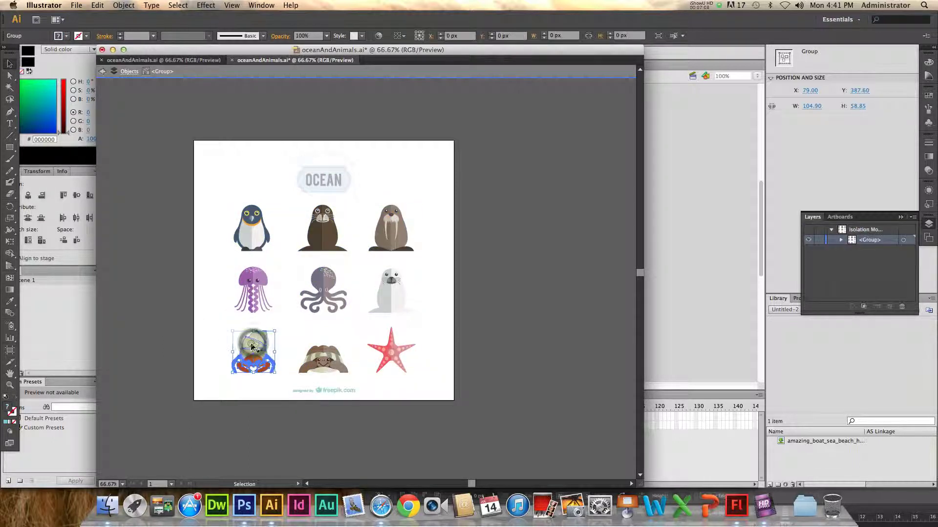
left_click_drag(220, 335, 285, 379)
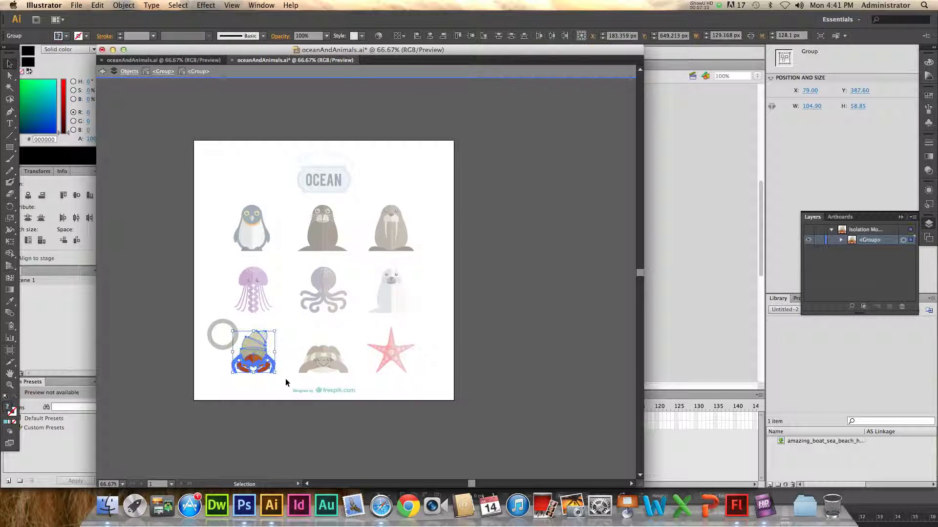
left_click(213, 415)
left_click_drag(220, 332, 282, 379)
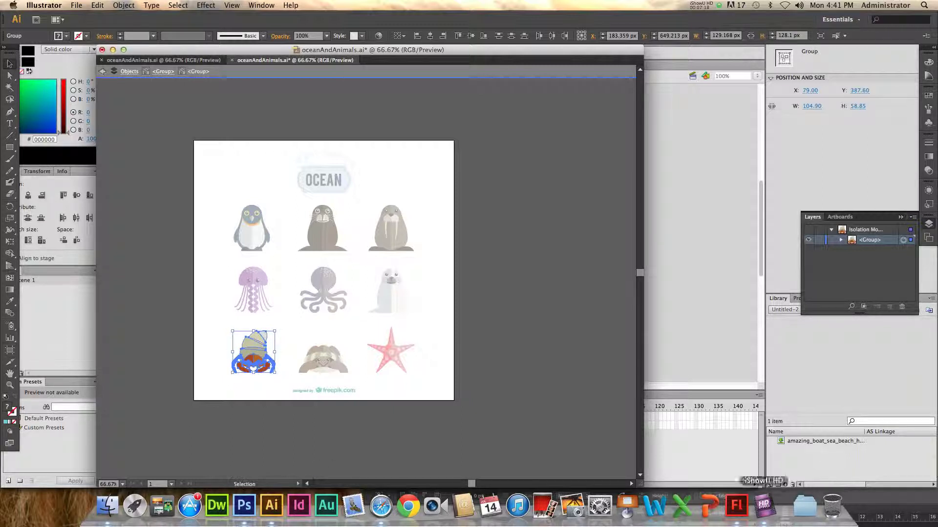
left_click(737, 508)
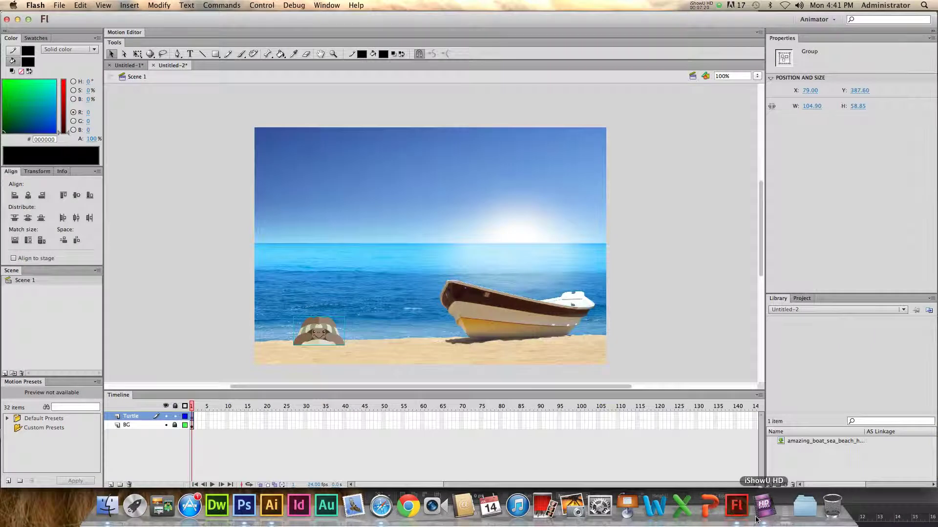
- Lock the Turtle layer, paste the hermit crab on a new layer with AI File Importer preferences, and place it on the sand near the boat's bow
left_click(111, 484)
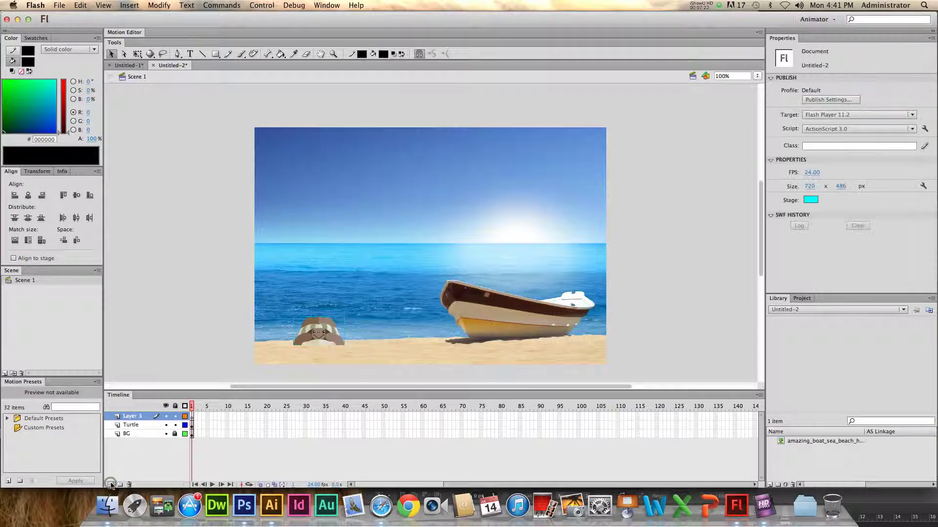
left_click(176, 425)
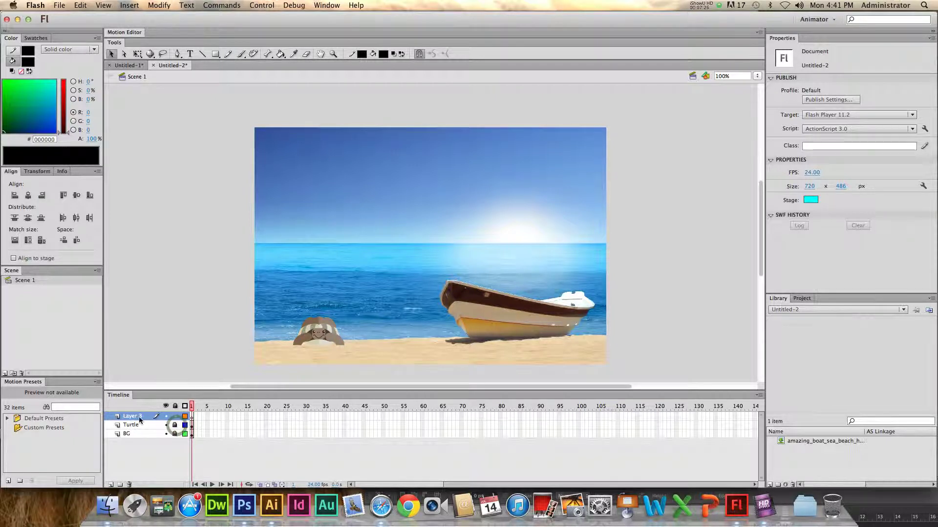
key("super+v")
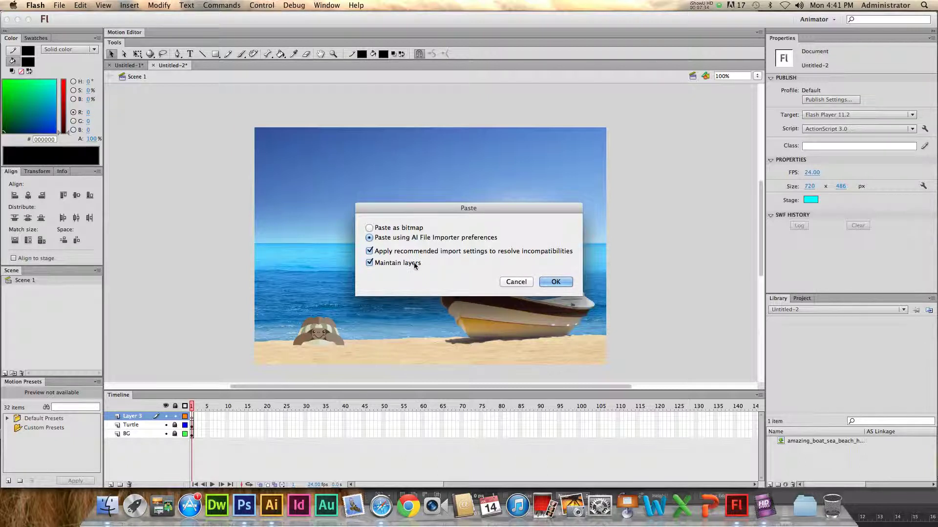
left_click(555, 282)
left_click_drag(435, 220, 430, 320)
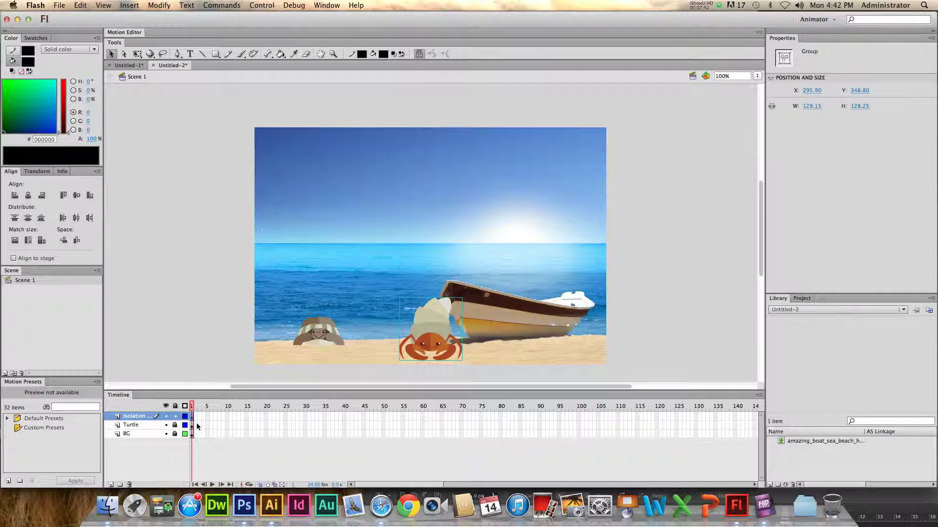
- Rename the hermit crab's layer as HermitCRAB
double_click(144, 418)
type("Hermit")
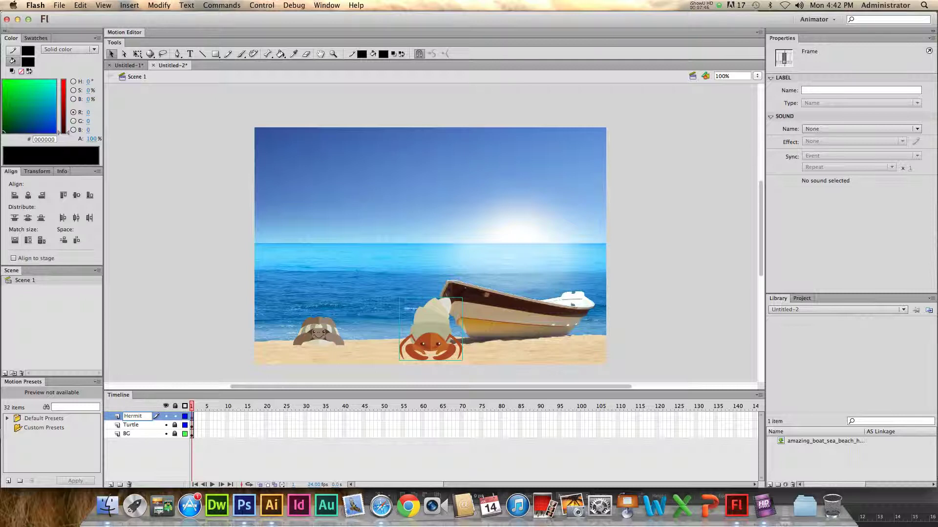
type("Ca")
key("BackSpace")
type("RAB")
key("Return")
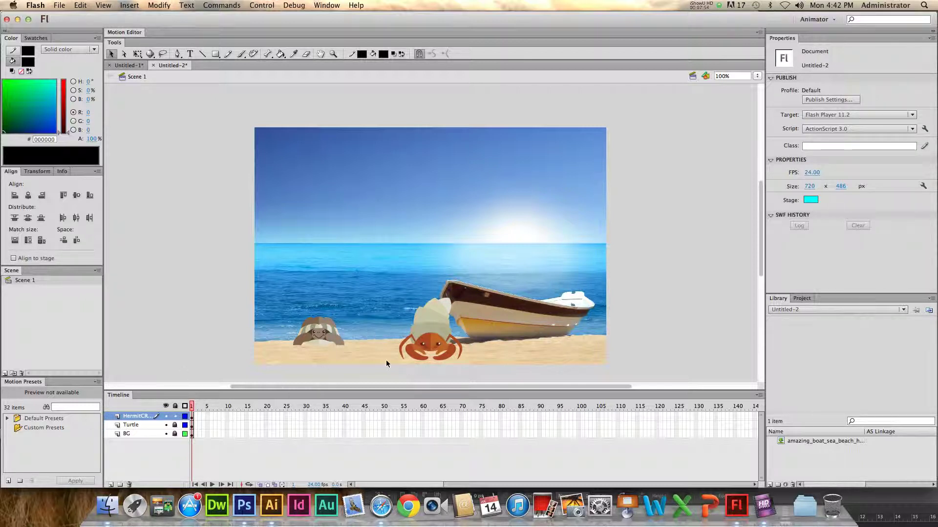
- Open 17.ai from the Puppet lesson folder in Illustrator, retaining the 9-slice scaling option for symbols
left_click_drag(414, 11, 191, 10)
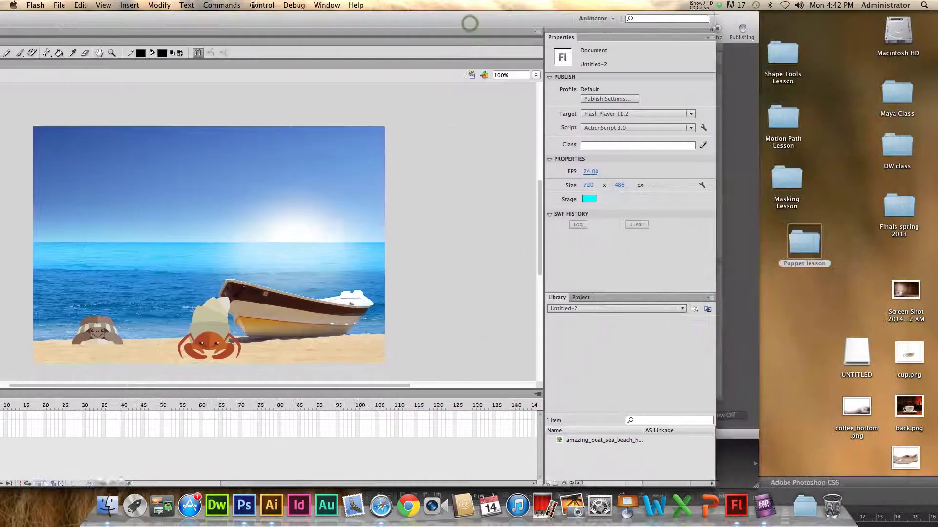
double_click(804, 242)
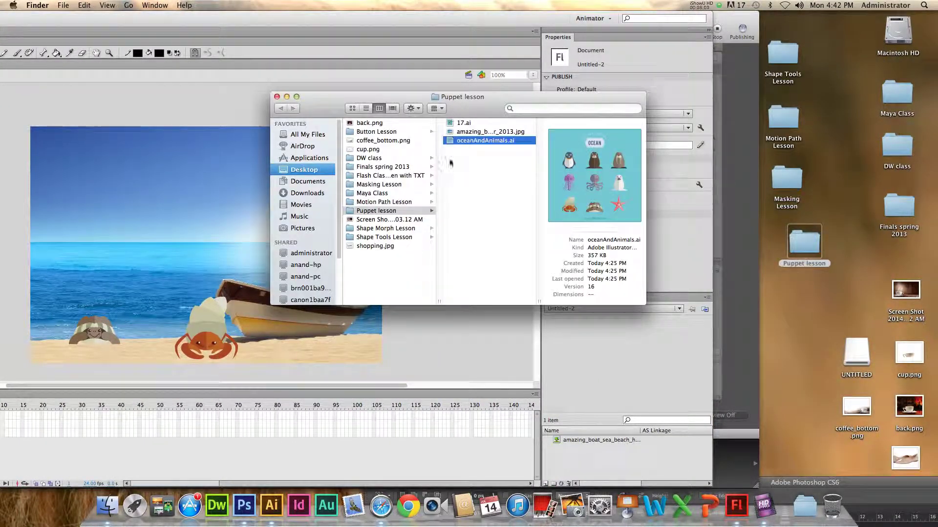
left_click(466, 123)
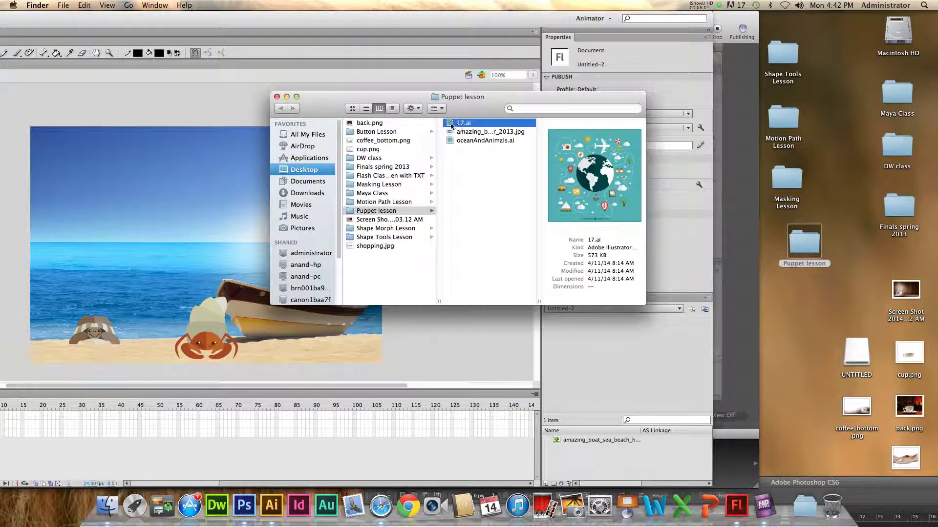
double_click(451, 124)
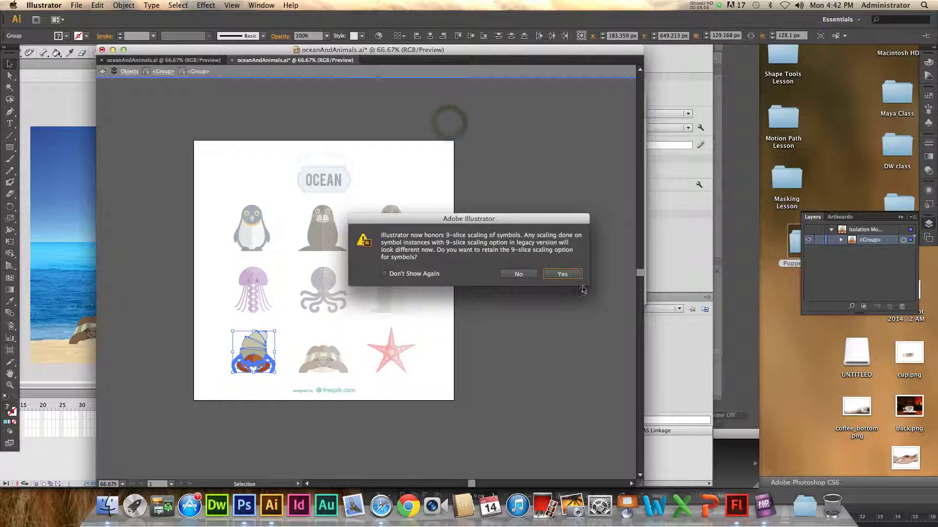
left_click(567, 275)
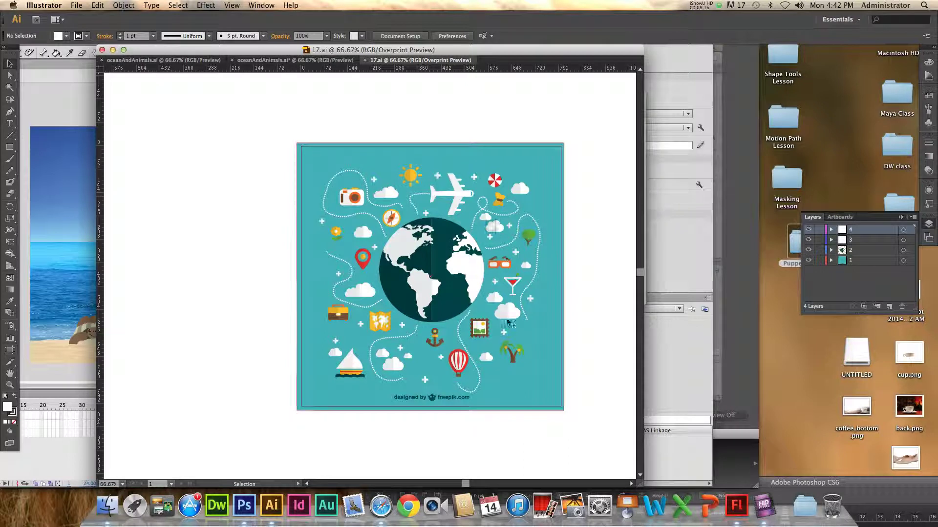
- Delete the teal background of 17.ai, then copy the palm tree group and return to Flash
left_click(536, 382)
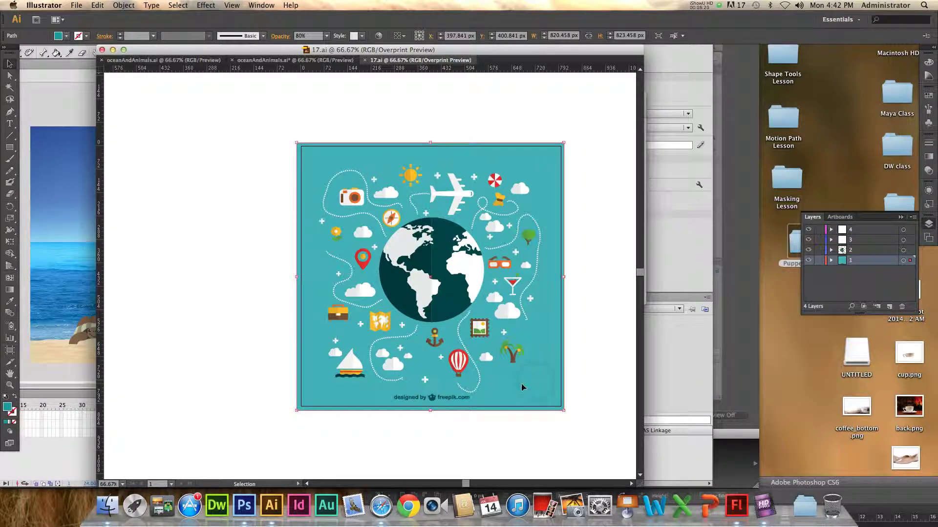
key("Delete")
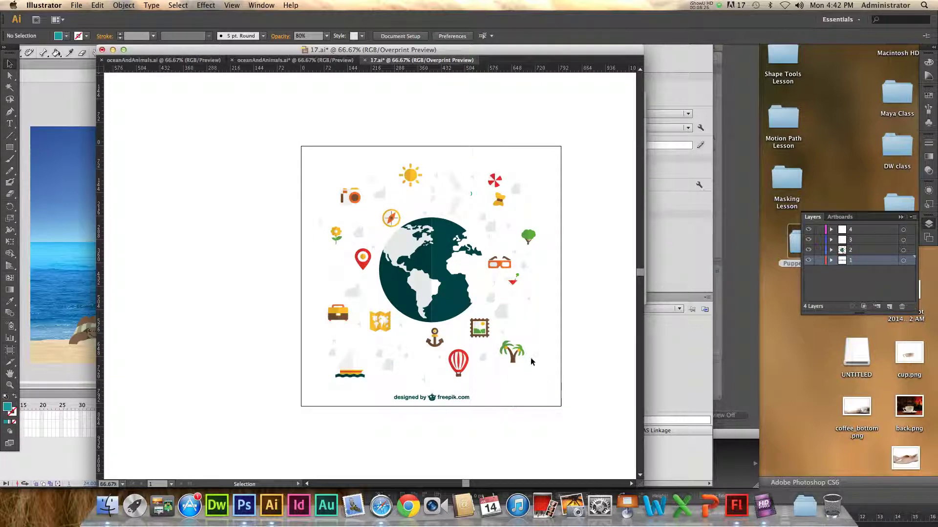
left_click_drag(541, 342, 498, 368)
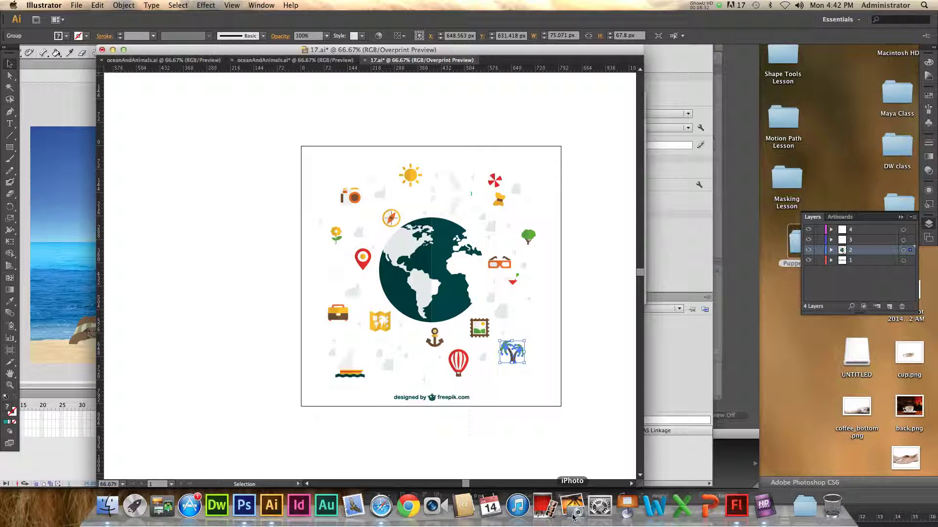
left_click(737, 507)
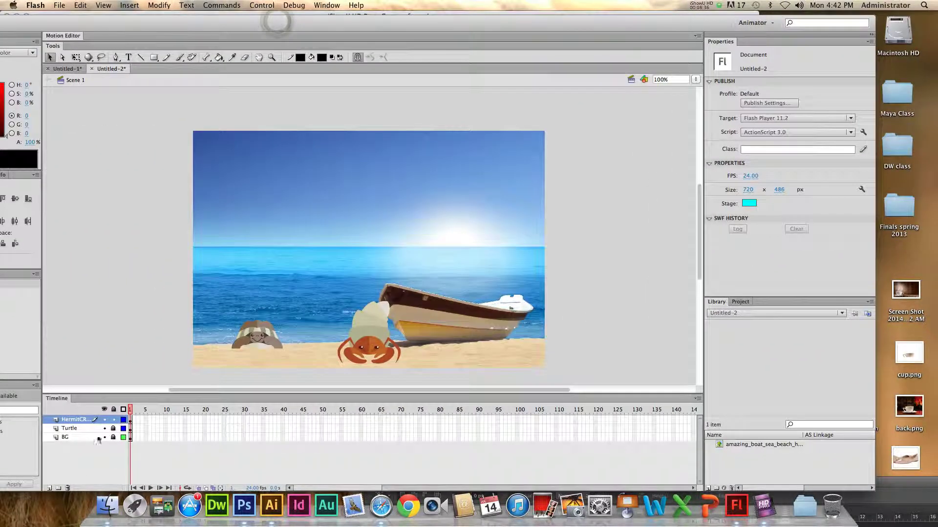
- Lock the hermit crab's layer and paste the palm trees on a new layer above it using AI File Importer preferences
left_click(49, 488)
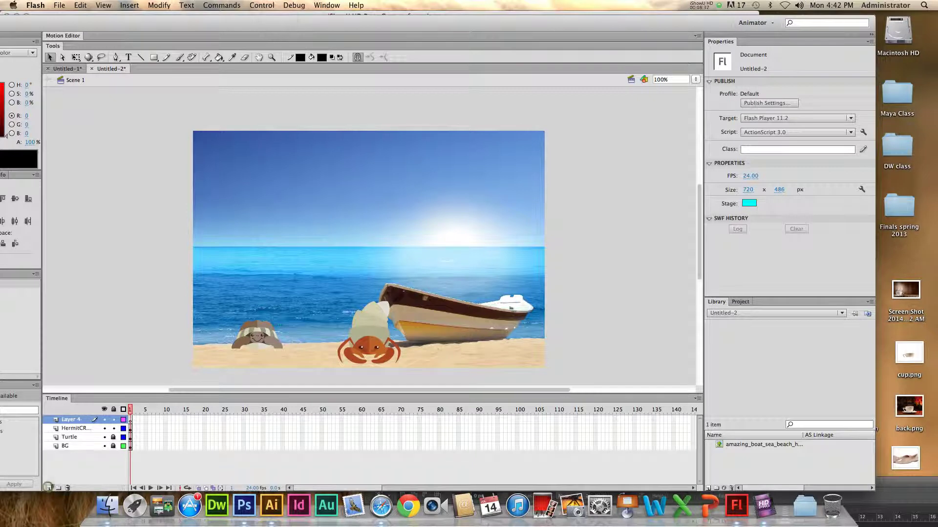
left_click(113, 428)
left_click(70, 421)
key("super+v")
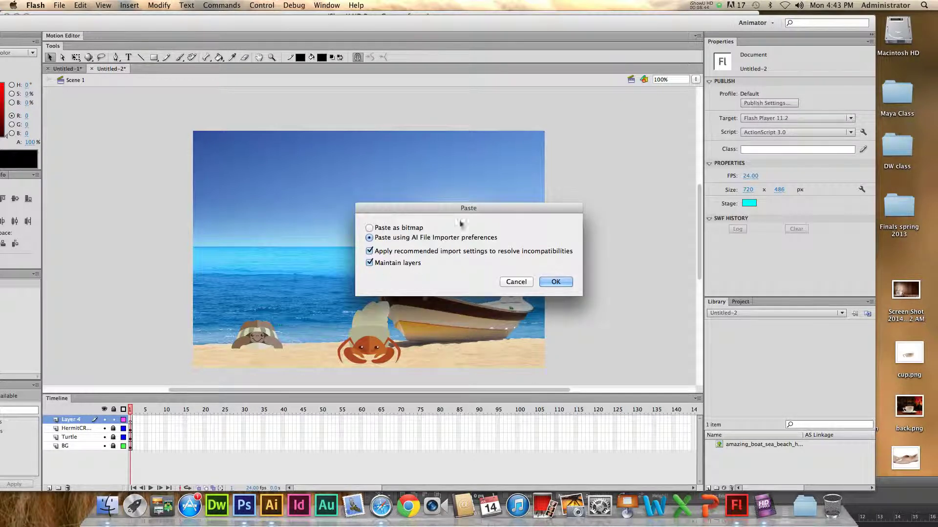
left_click(555, 281)
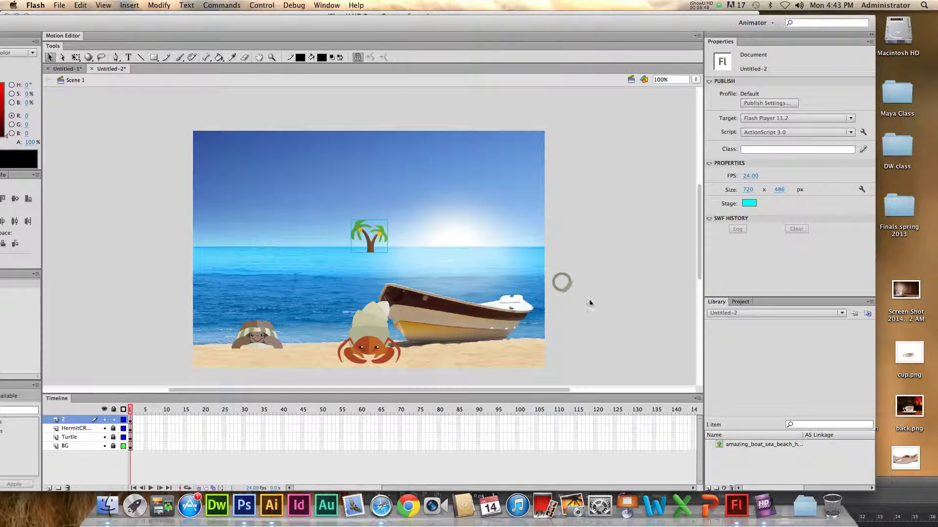
- Move the palm trees in front of the boat and enlarge them with Free Transform to about 445 by 401 px
left_click_drag(371, 249, 315, 326)
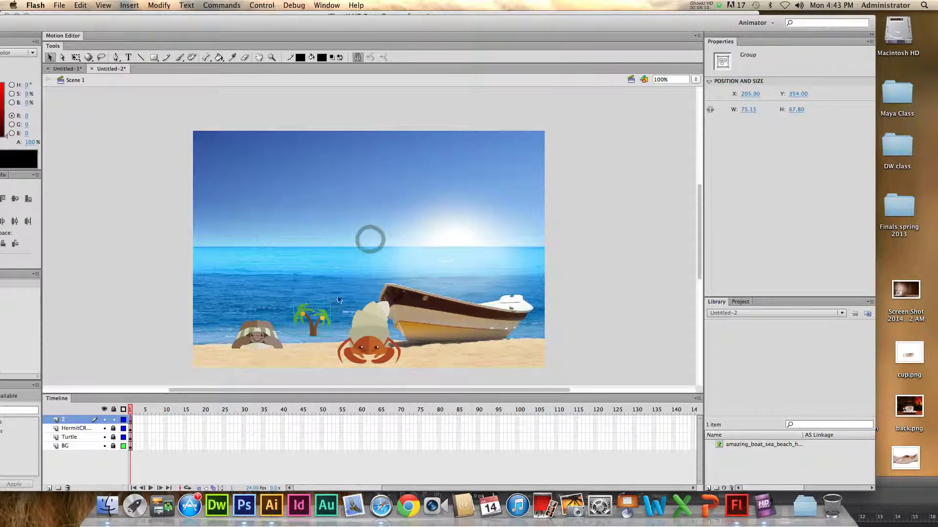
left_click(76, 57)
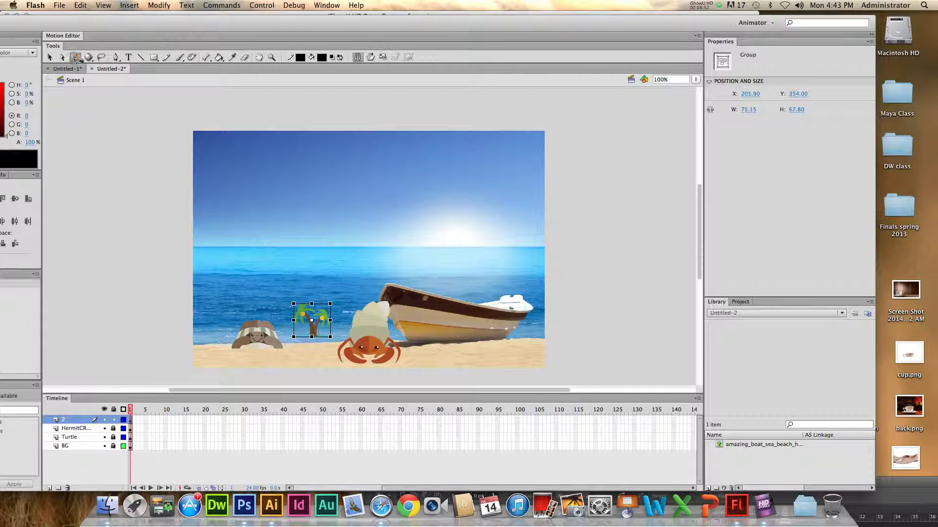
left_click_drag(331, 302, 400, 240)
left_click_drag(312, 360, 497, 312)
left_click_drag(396, 197, 376, 179)
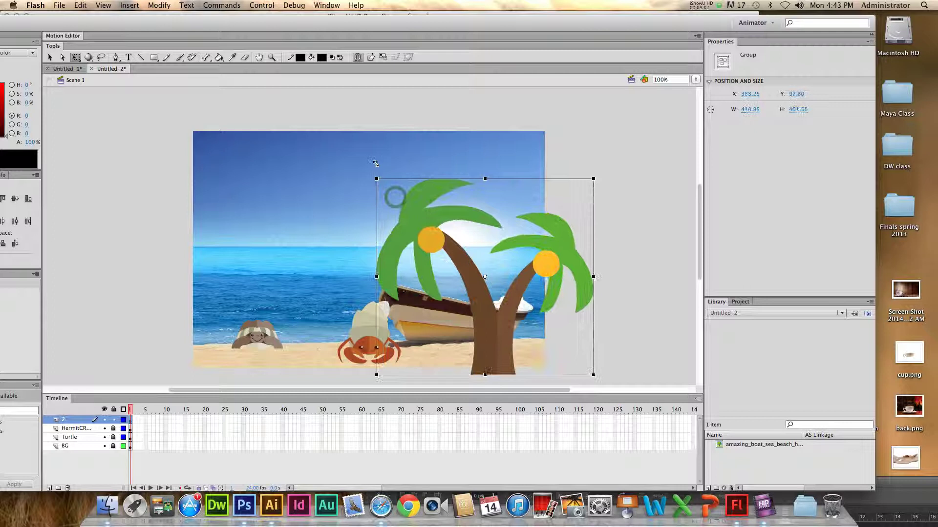
- Stretch the palm trees to about 455 px high and align the base of the trunk with the stage's bottom edge
left_click_drag(523, 331, 495, 325)
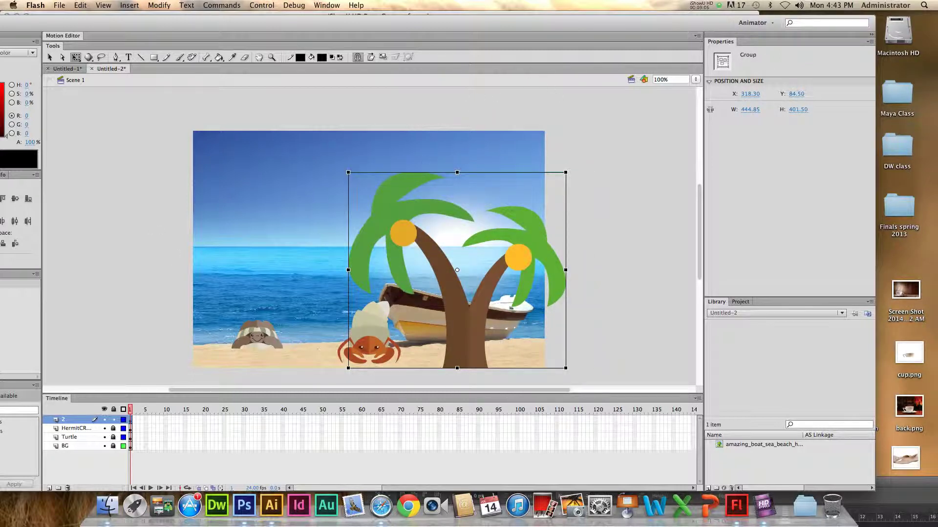
mouse_move(461, 172)
left_mouse_down()
mouse_move(460, 132)
mouse_move(458, 159)
left_mouse_up()
mouse_move(453, 317)
left_mouse_down()
mouse_move(453, 288)
mouse_move(453, 304)
left_mouse_up()
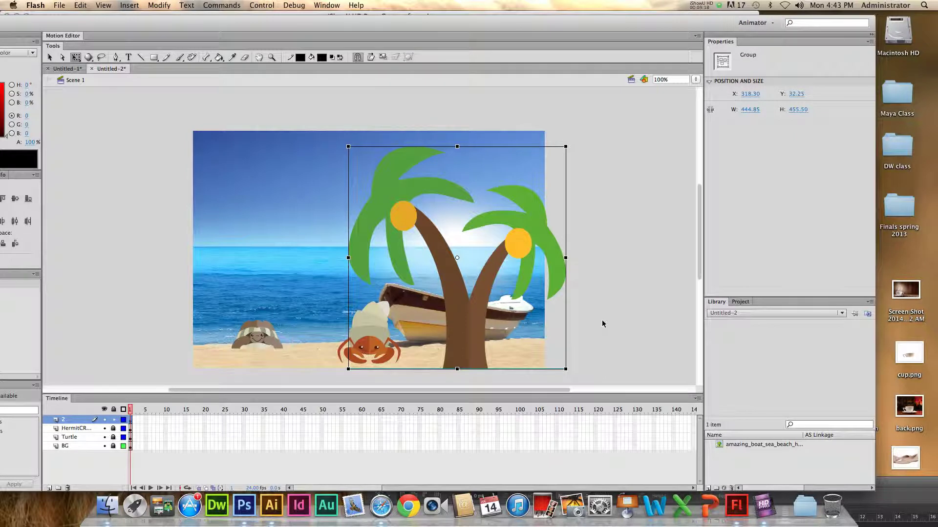
key("Down")
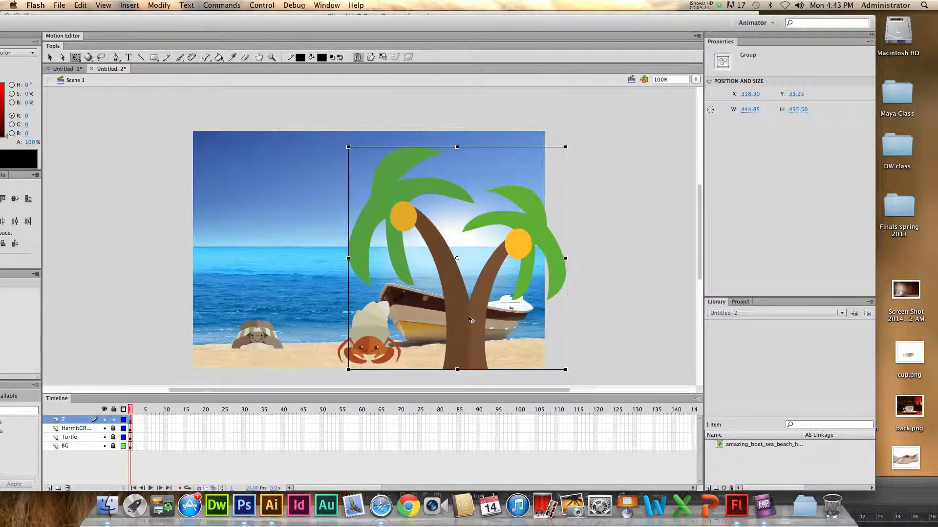
- Move the palm trees over the stage's left edge and mirror them horizontally at about 461 px wide, with the trunk partly covering the turtle
left_click_drag(471, 331, 232, 330)
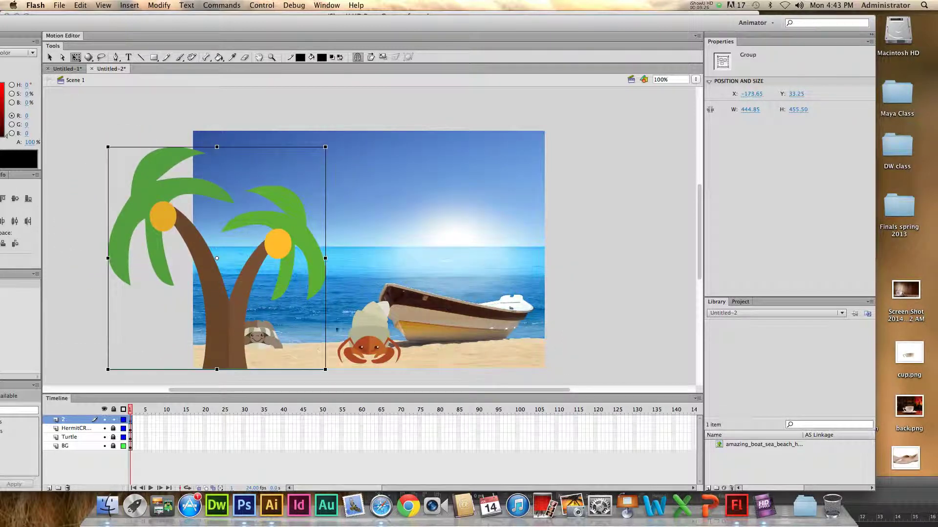
left_click_drag(296, 261, 335, 262)
left_click_drag(146, 258, 369, 264)
left_click_drag(247, 310, 222, 324)
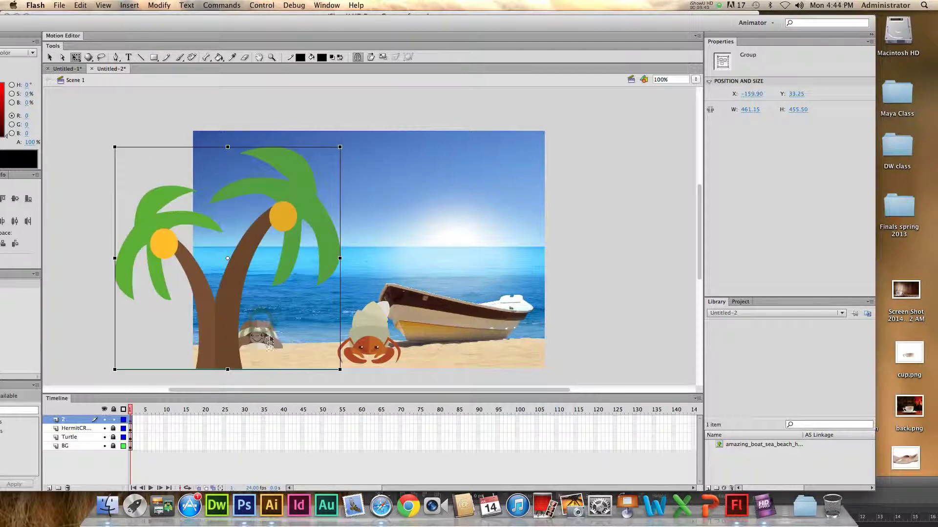
left_click(271, 346)
left_click_drag(221, 341, 233, 350)
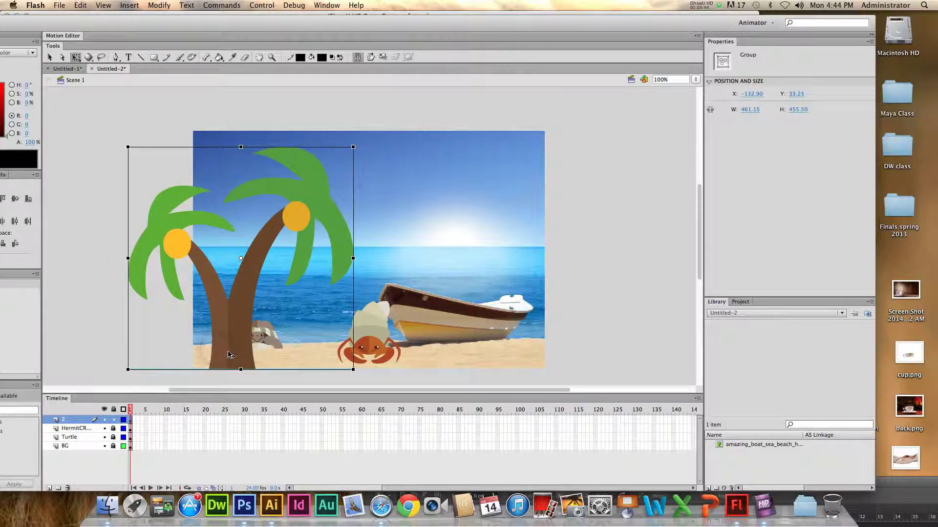
left_click(603, 318)
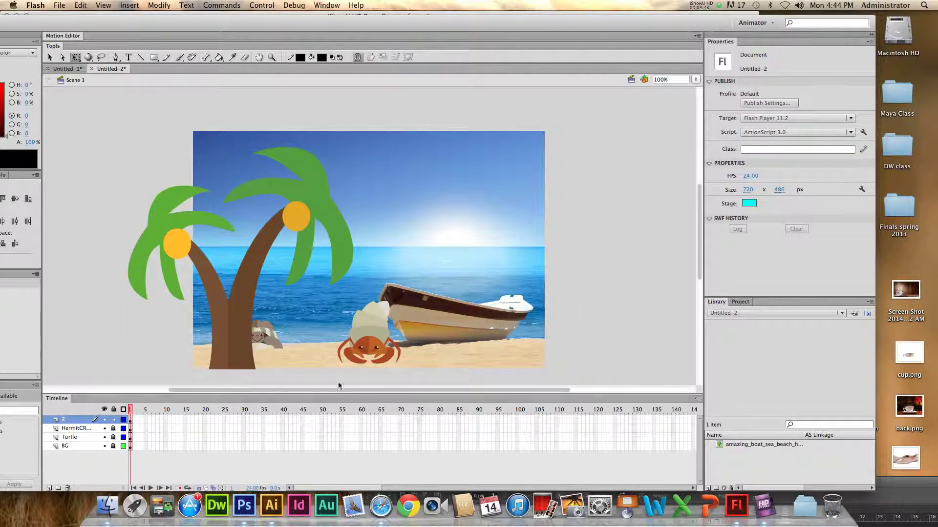
- Rename the palm trees' layer as palmTrees and lock it
double_click(68, 420)
type("palm")
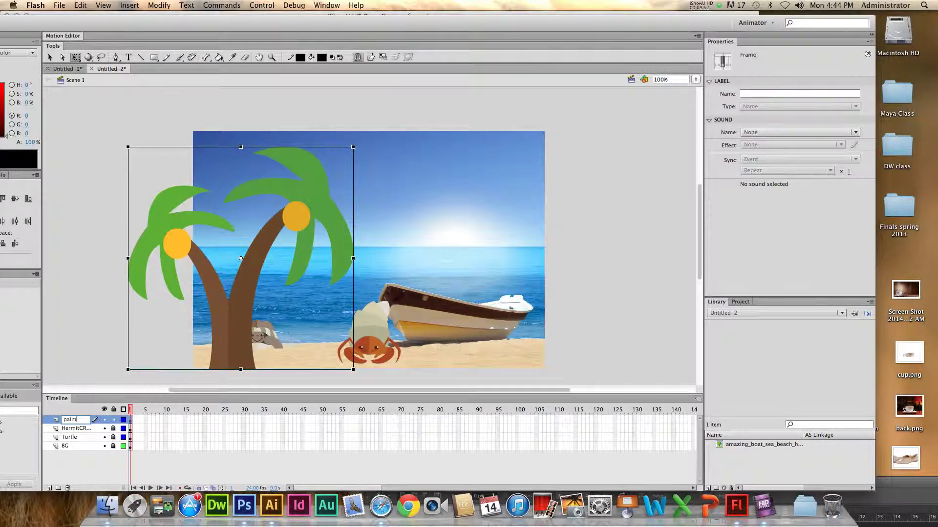
type("Trees")
key("Return")
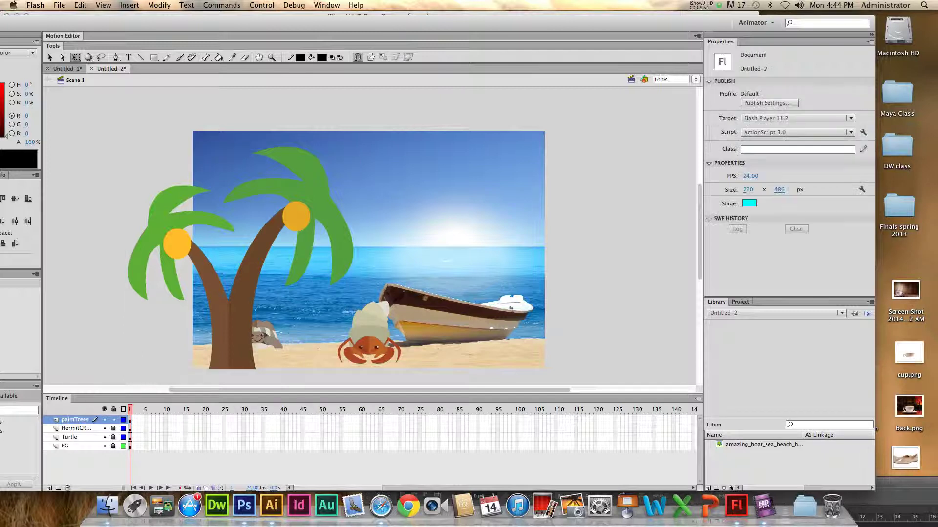
left_click(113, 421)
- Reopen 17.ai in Illustrator from the Puppet lesson folder, copy the sailboat group and return to Flash
left_click(700, 9)
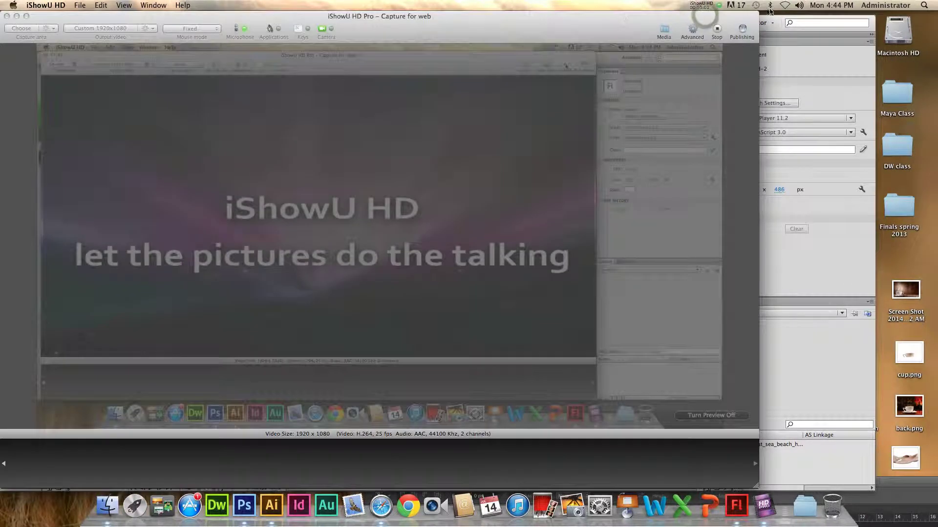
left_click(769, 15)
left_click_drag(773, 16, 575, 12)
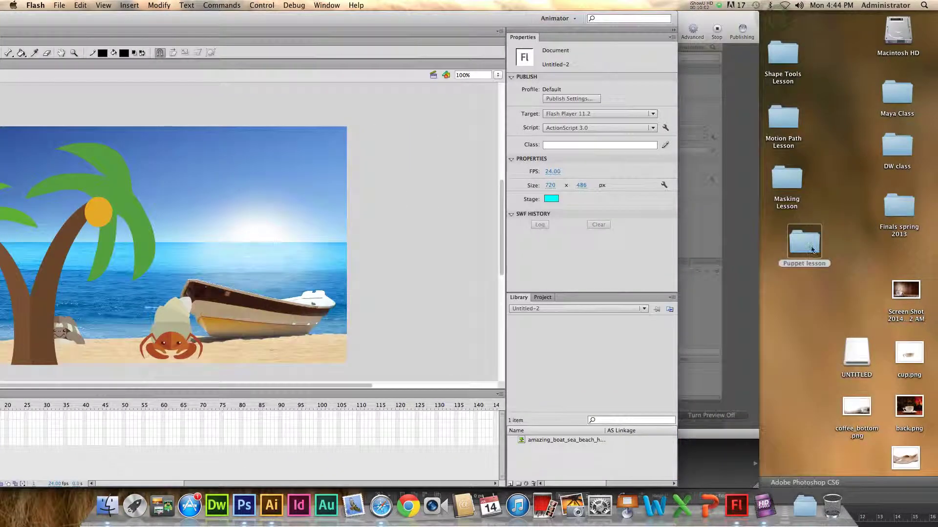
double_click(812, 250)
double_click(451, 123)
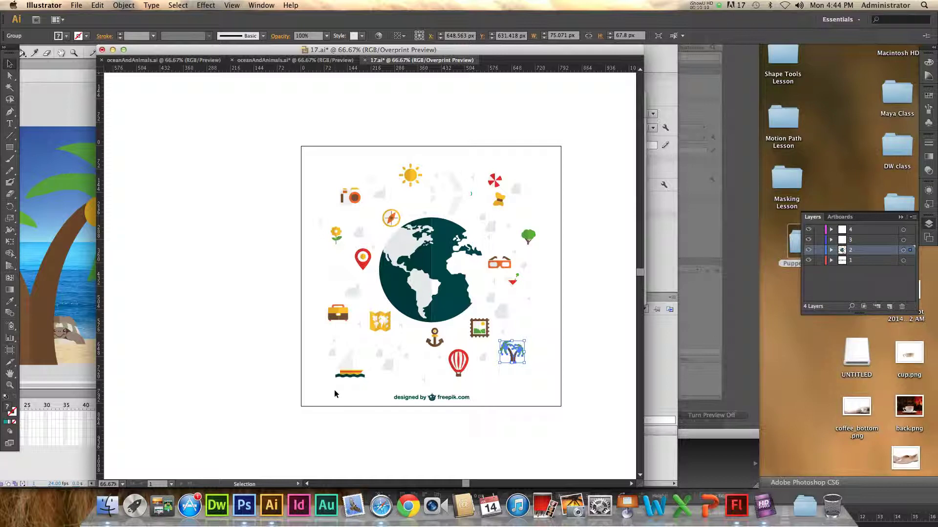
left_click_drag(330, 387, 362, 361)
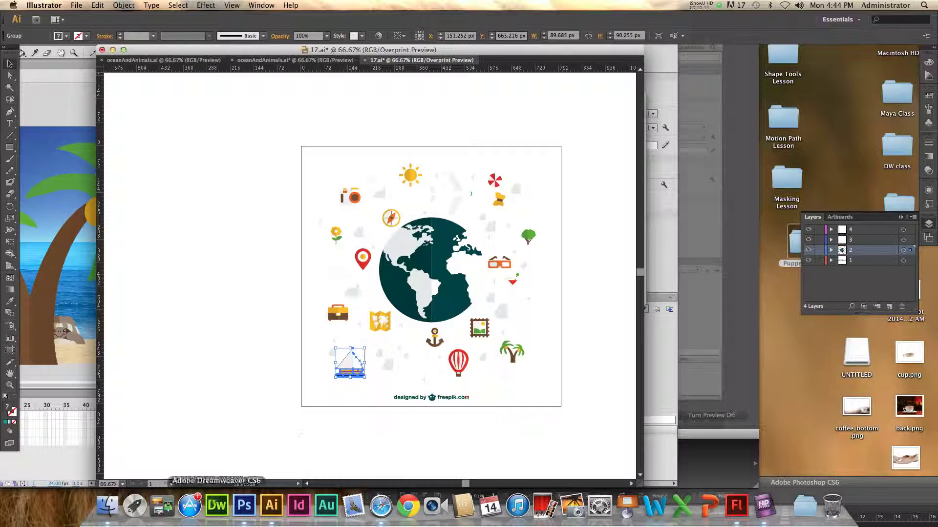
left_click(738, 506)
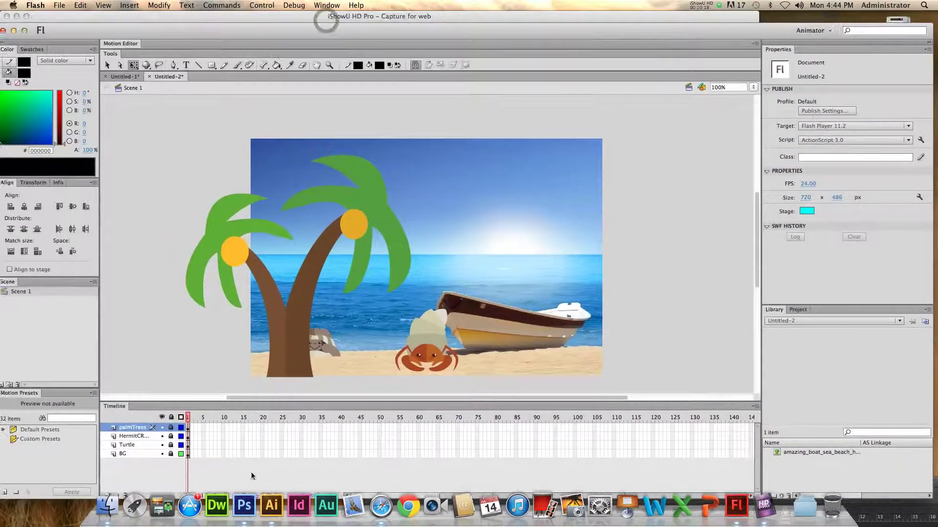
- Paste the sailboat onto a new layer using the AI File Importer preferences and place it on the sea above the moored boat's stern
left_click(301, 15)
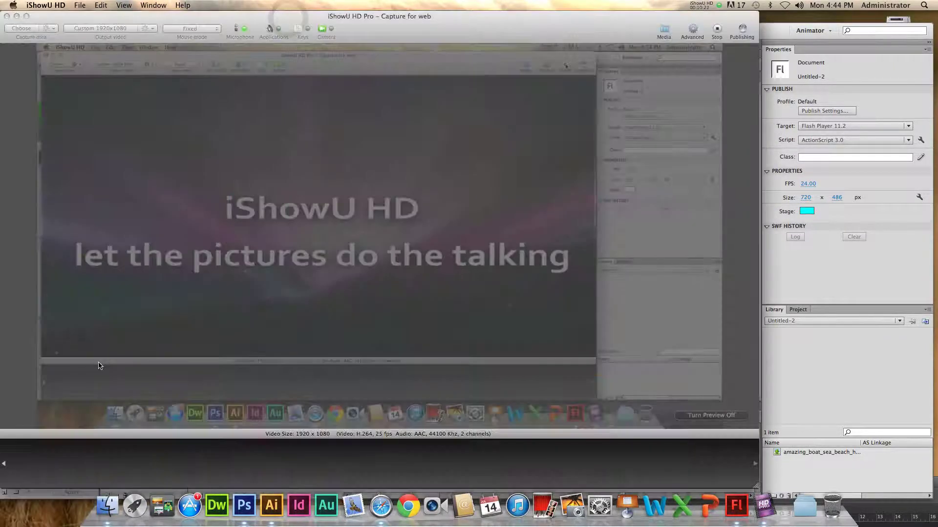
left_click(768, 33)
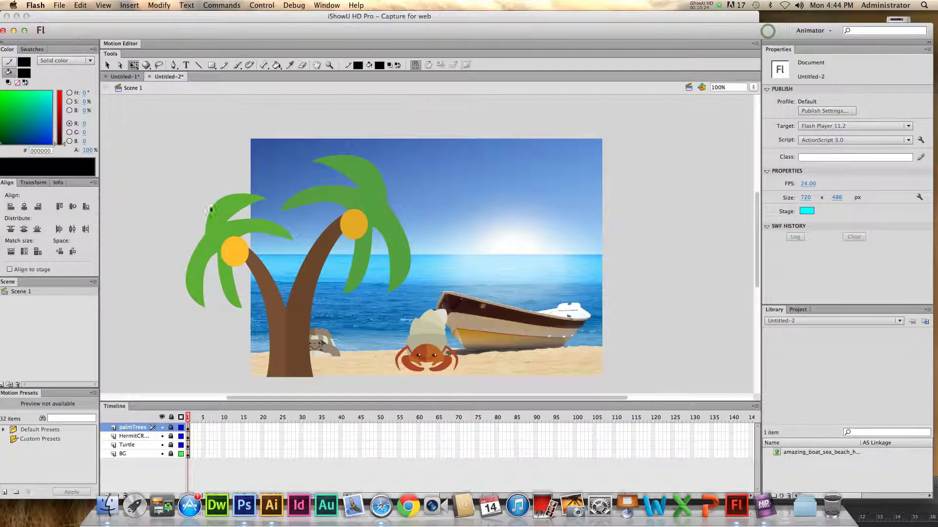
left_click_drag(292, 46, 313, 46)
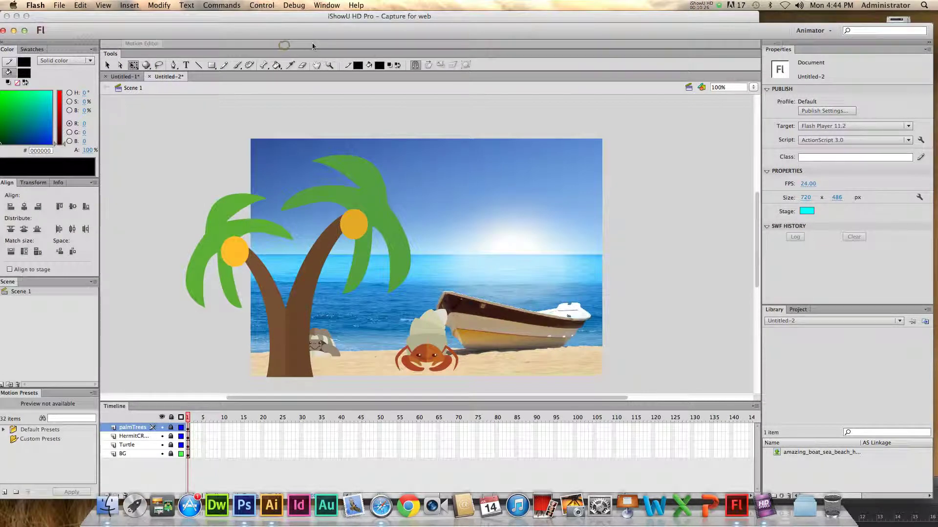
left_click_drag(727, 29, 654, 18)
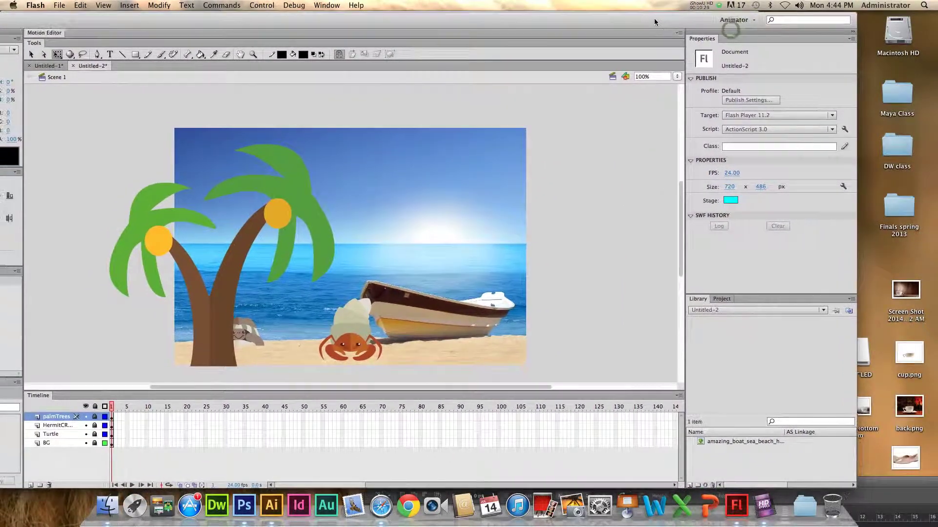
left_click(32, 485)
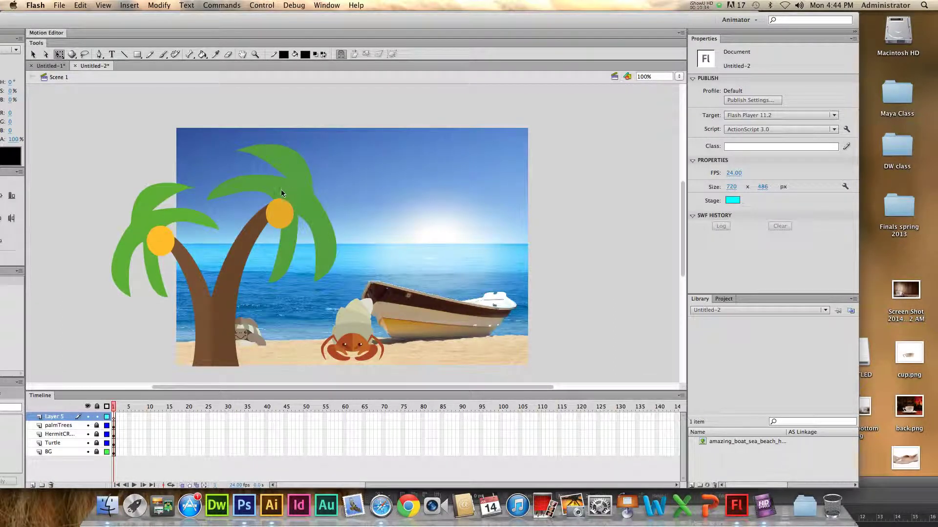
key("super+v")
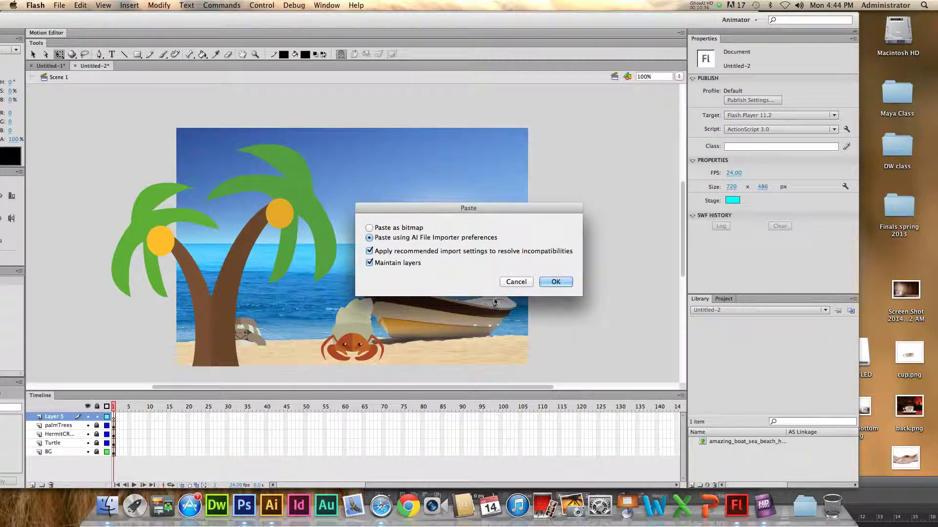
left_click(555, 282)
left_click_drag(347, 229, 498, 256)
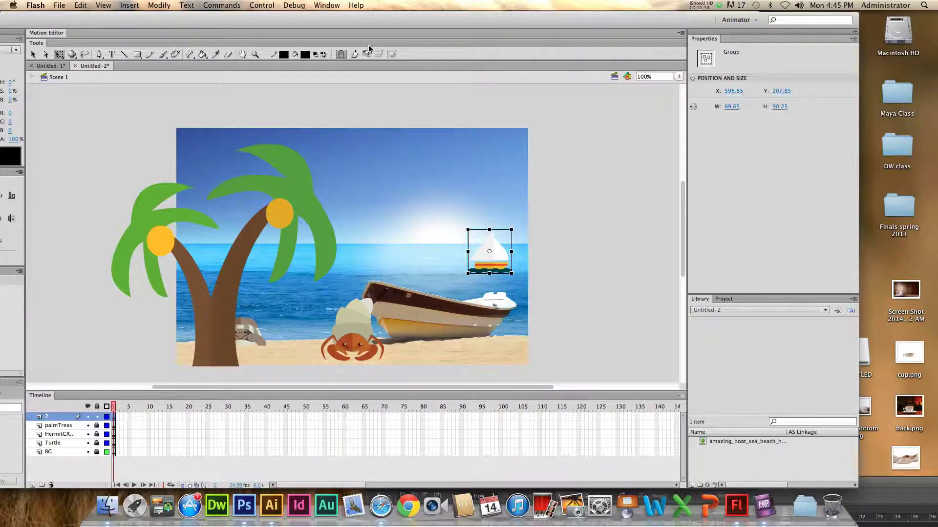
- Rename the sailboat's layer as boat
double_click(51, 419)
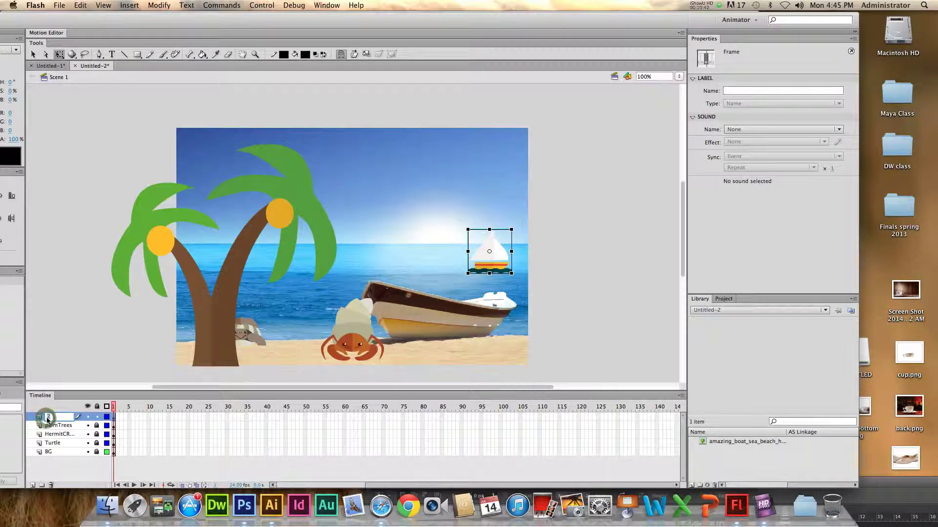
type("bota")
key("Return")
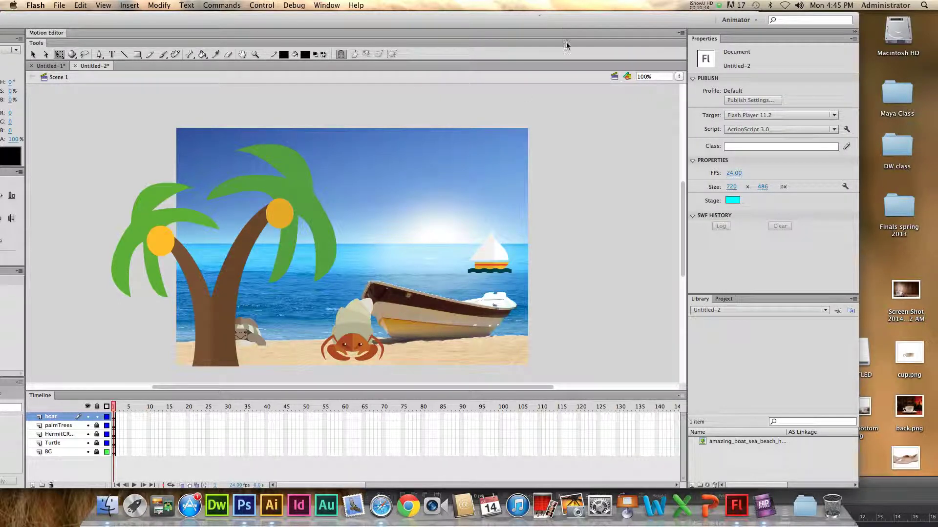
- Switch to 17.ai in Illustrator, copy the sun group and return to Flash
key("ctrl+Right")
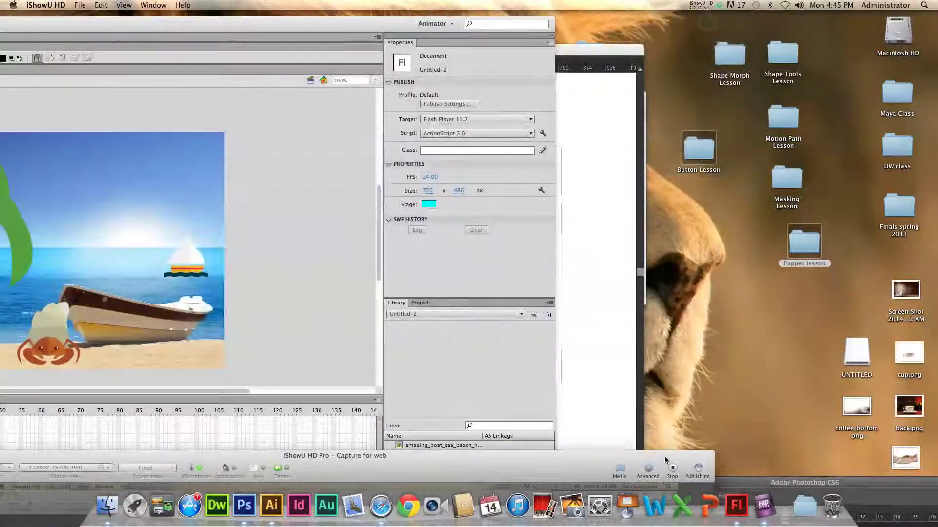
left_click_drag(664, 457, 665, 457)
left_click_drag(727, 18, 547, 346)
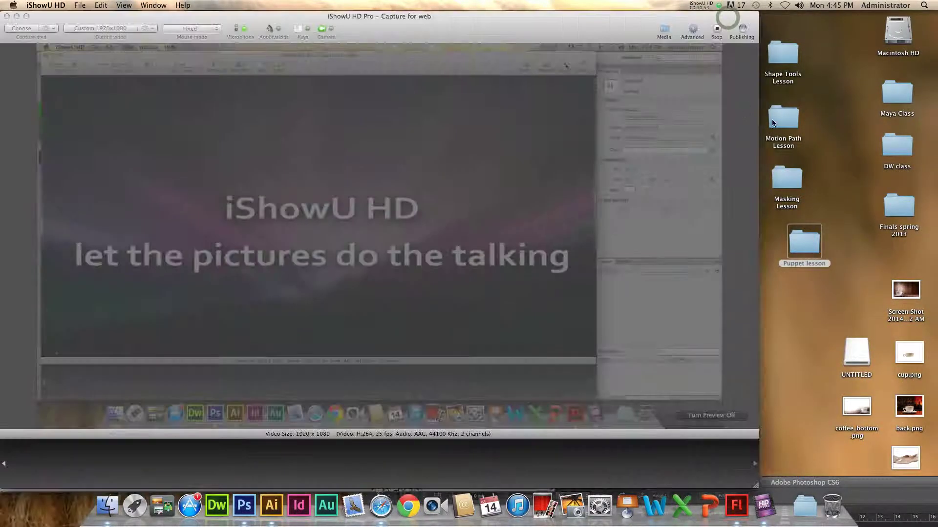
double_click(804, 242)
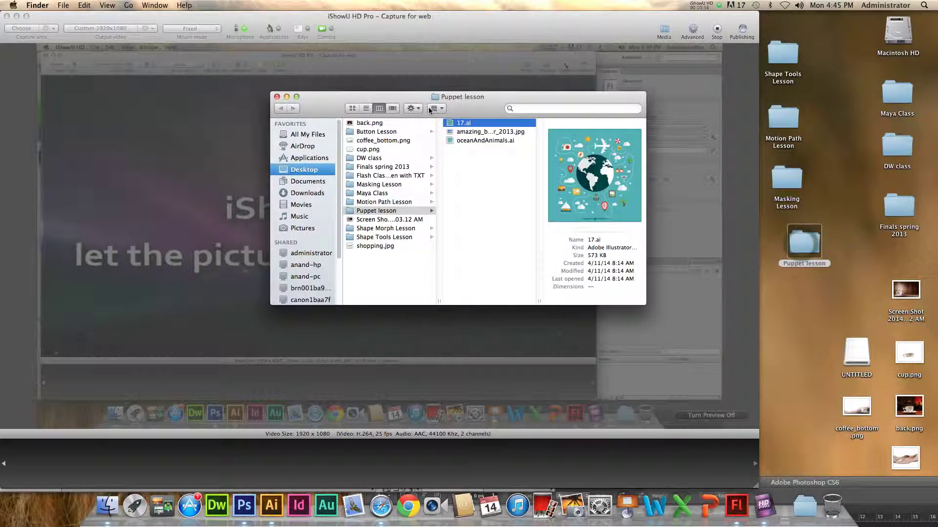
right_click(764, 505)
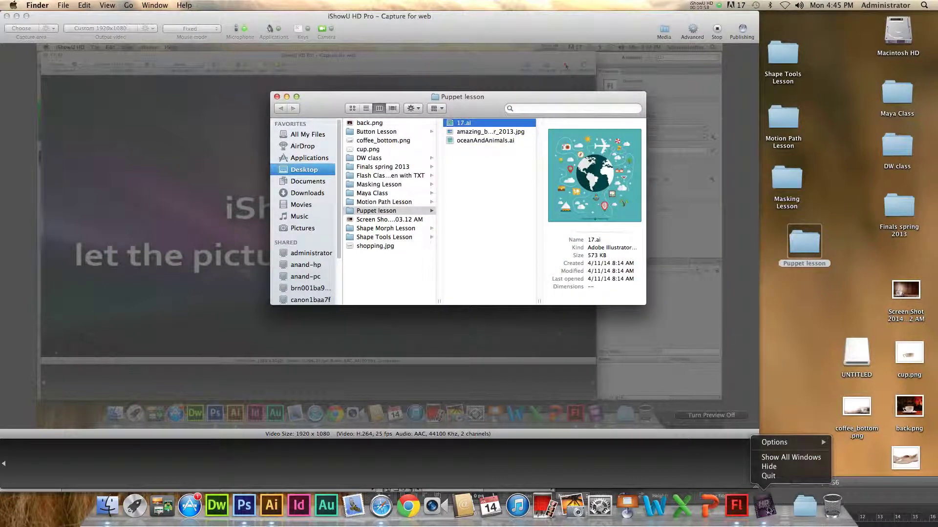
left_click(769, 467)
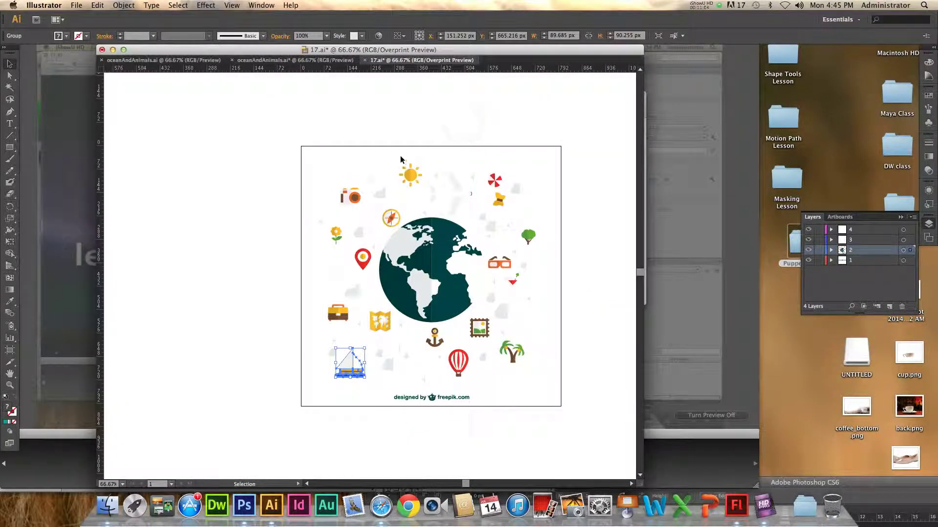
left_click(417, 185)
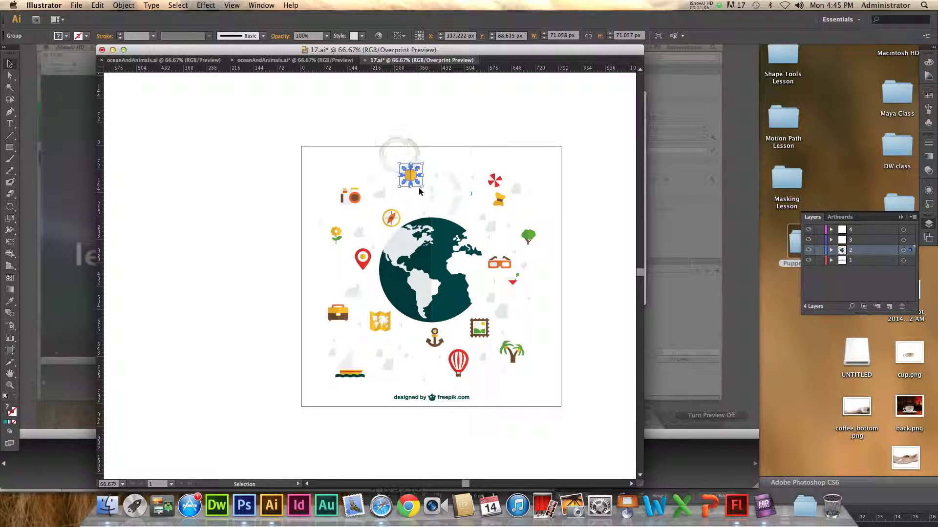
key("v")
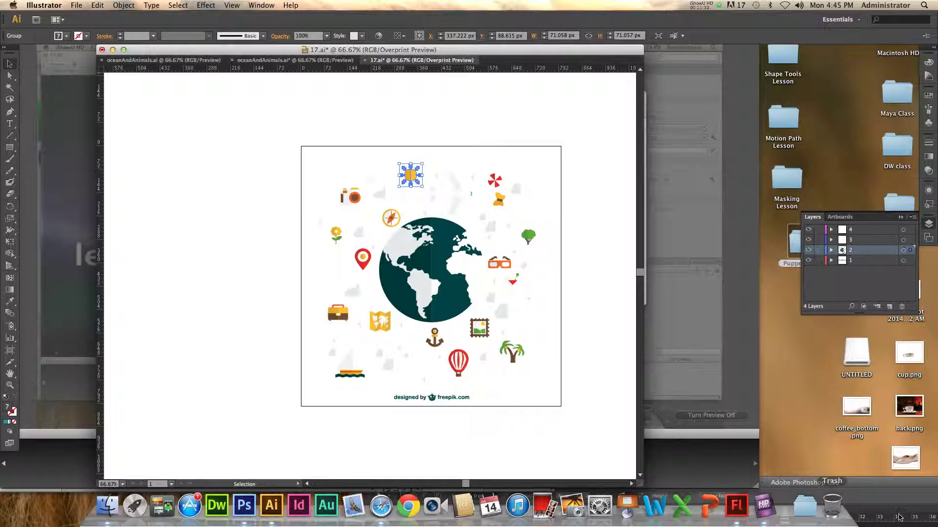
left_click(737, 506)
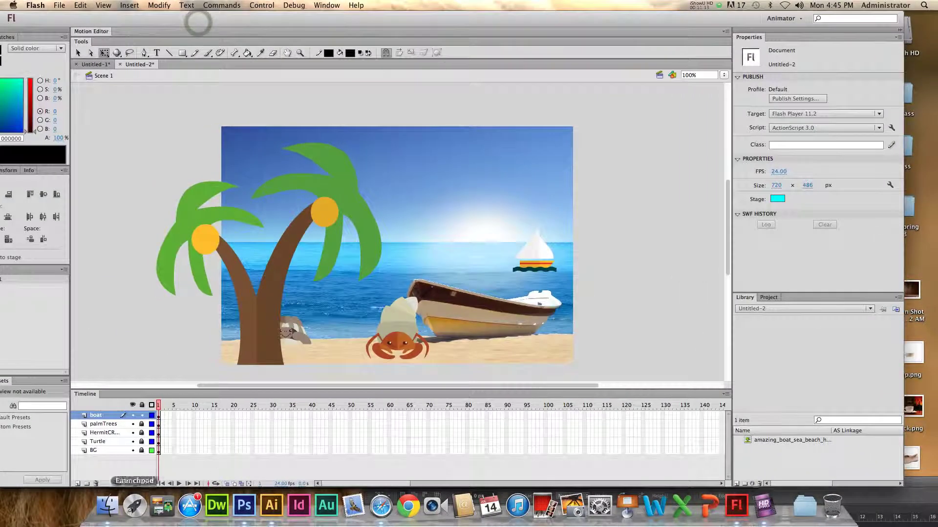
- Lock the boat layer and paste the sun onto a new layer using the AI File Importer preferences
left_click(77, 484)
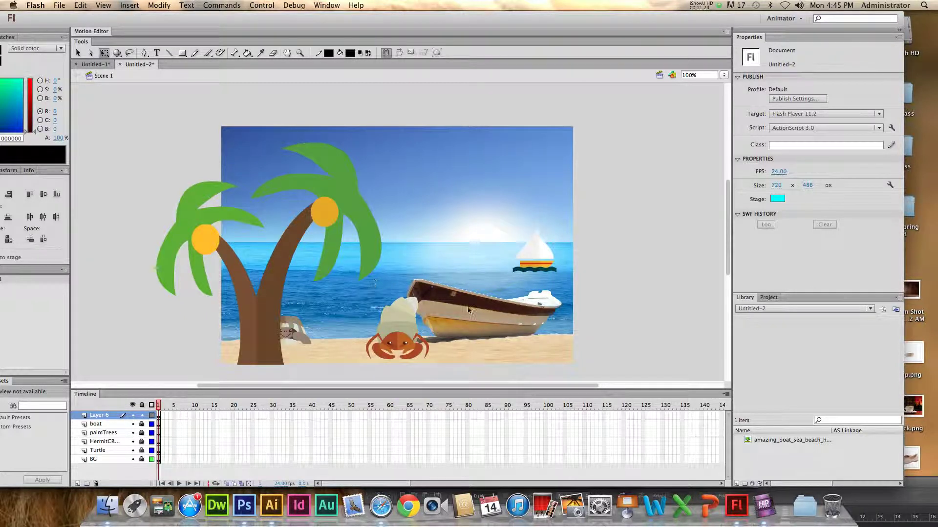
key("super+v")
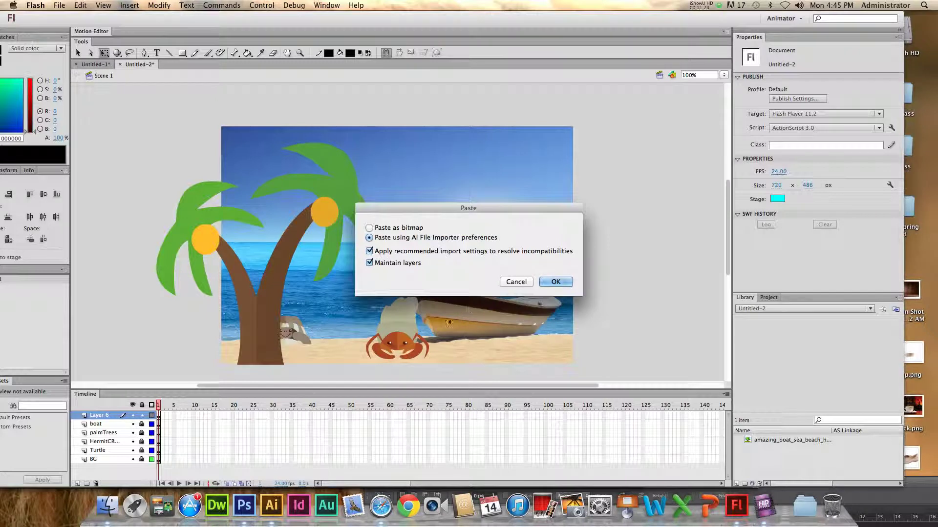
left_click(559, 282)
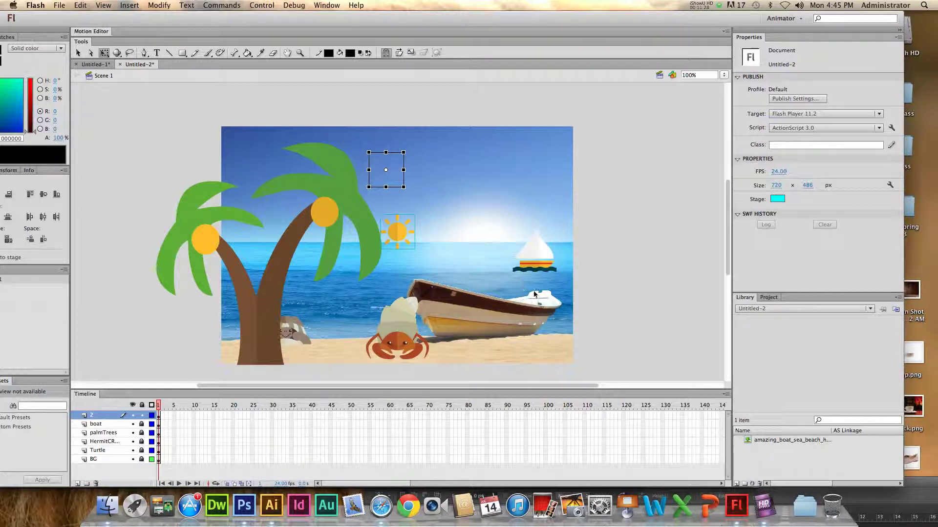
- Move the sun to the upper right of the sky and enlarge it to about 123 by 123 px
left_click(80, 5)
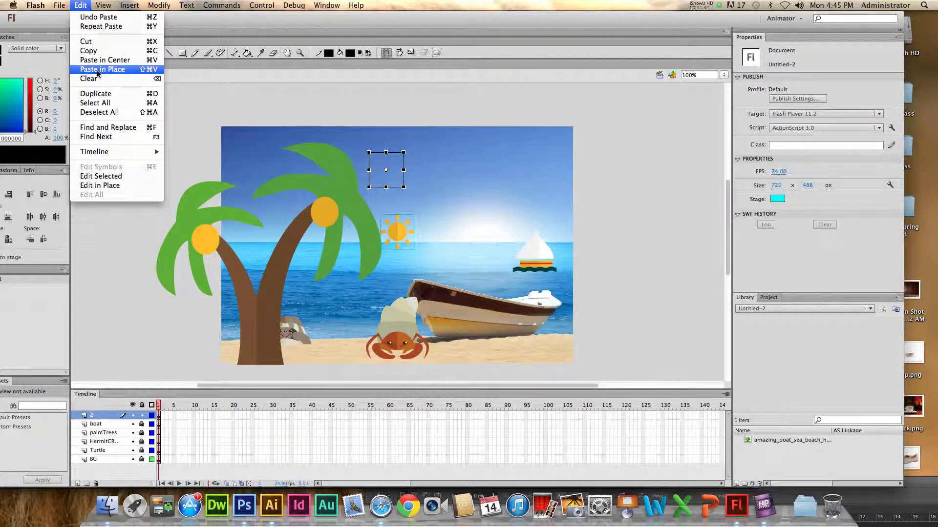
left_click(425, 110)
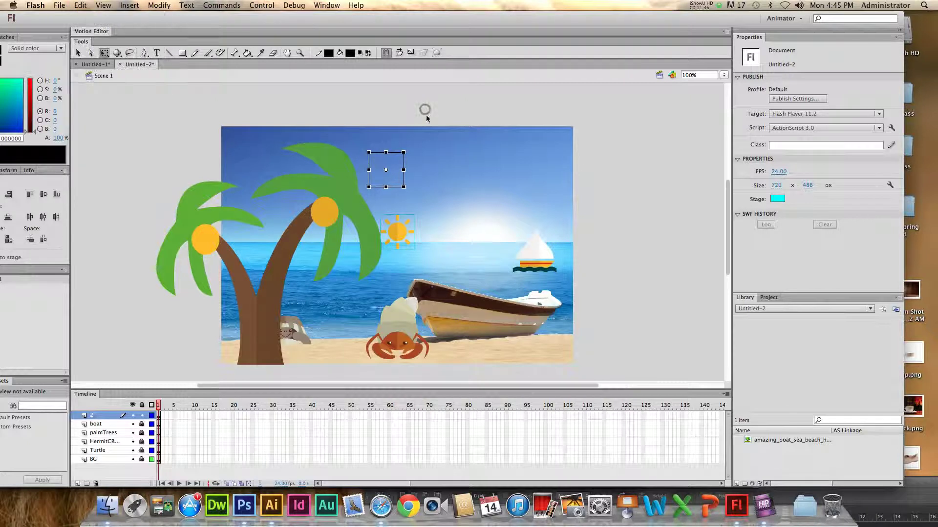
mouse_move(402, 229)
left_mouse_down()
mouse_move(390, 169)
mouse_move(445, 199)
mouse_move(520, 178)
mouse_move(532, 166)
mouse_move(494, 189)
left_mouse_up()
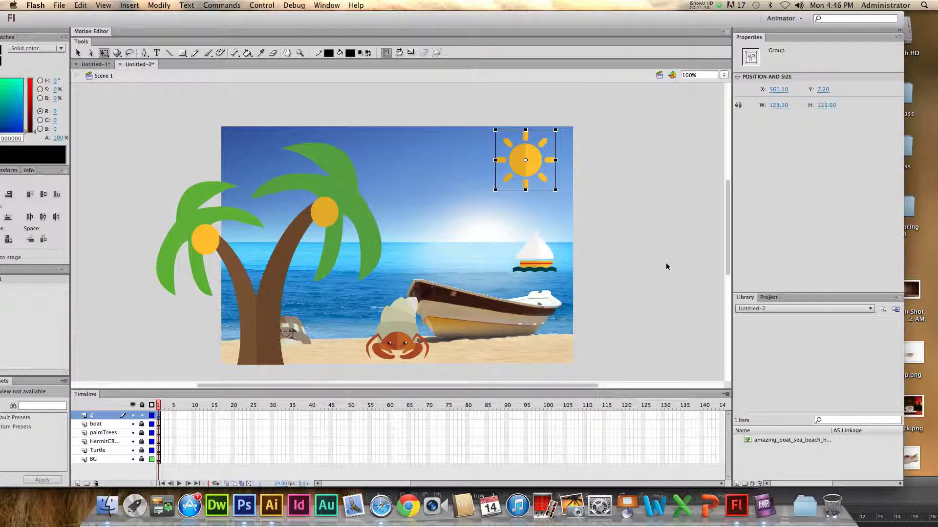
- Switch to 17.ai in Illustrator, copy the red and white beach ball group and return to Flash
left_click(926, 139)
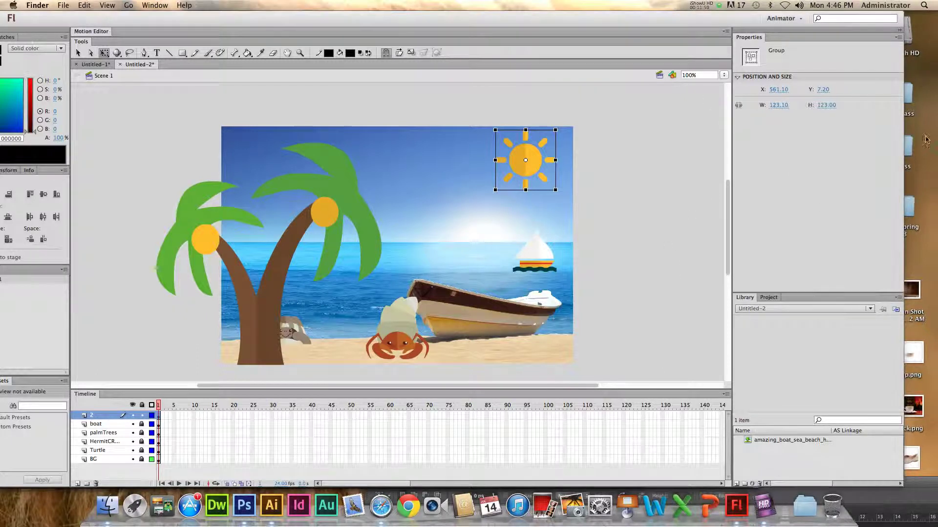
left_click_drag(719, 24, 567, 24)
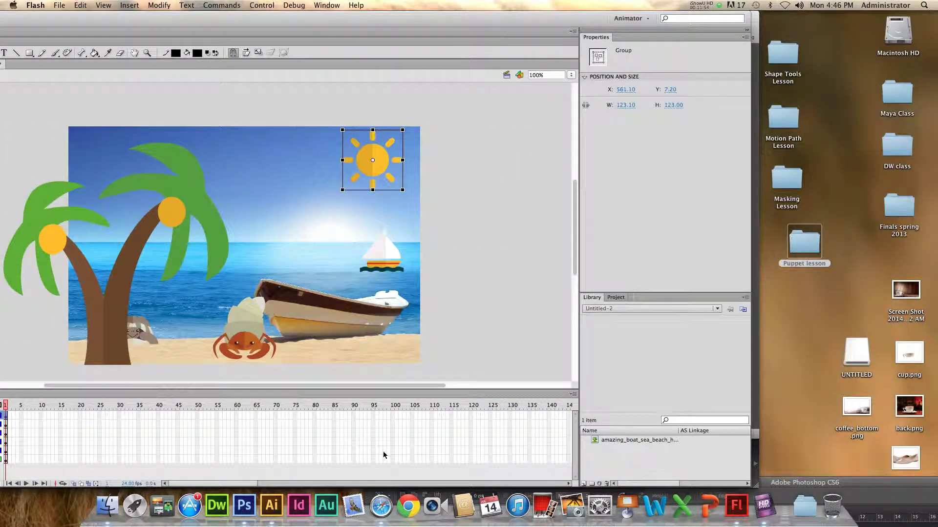
left_click(271, 505)
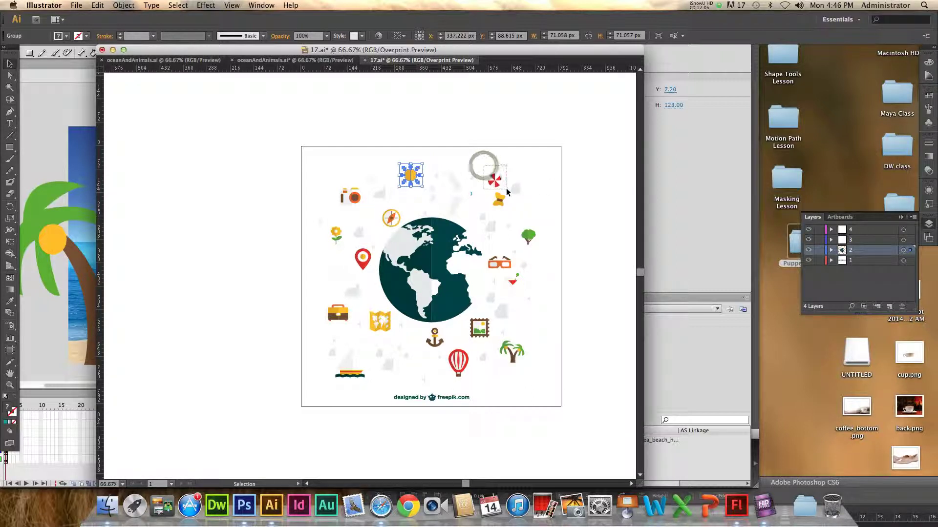
left_click(494, 180)
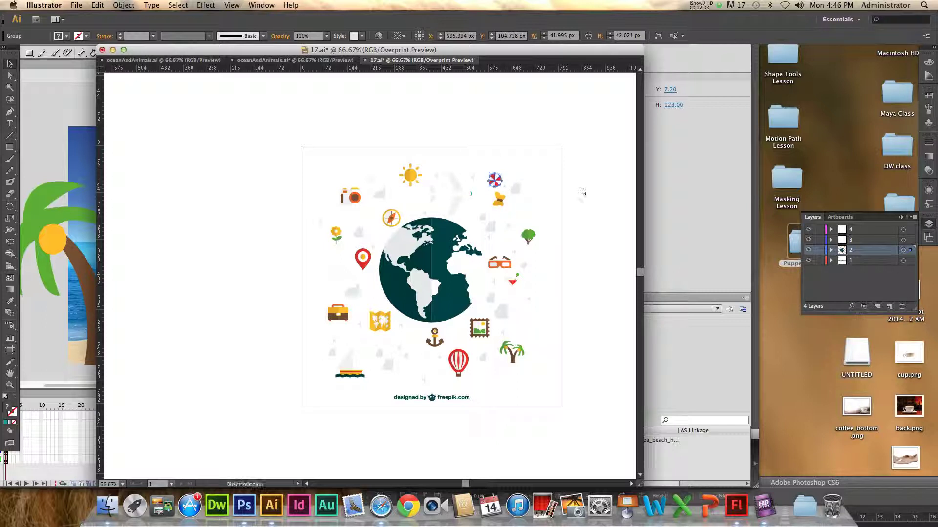
left_click(737, 506)
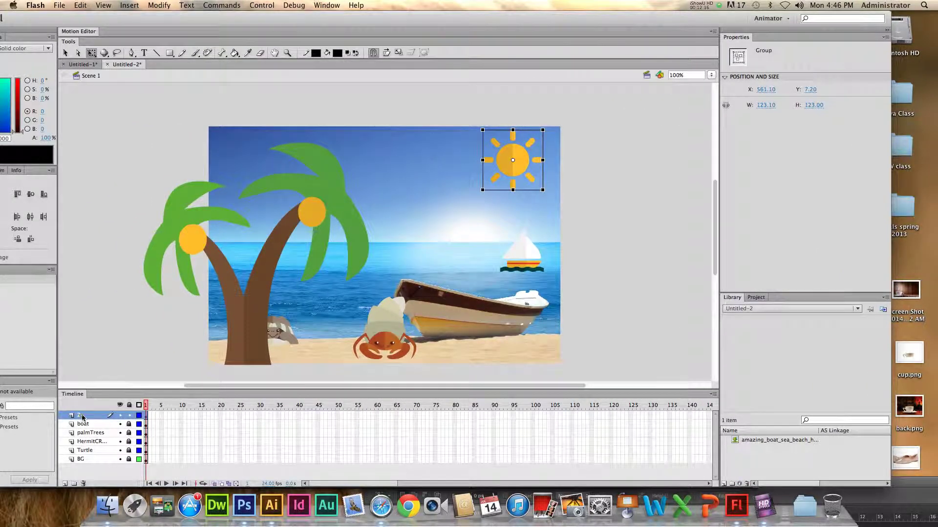
- Rename the sun's layer as sun and lock it
double_click(80, 415)
type("sun")
key("Return")
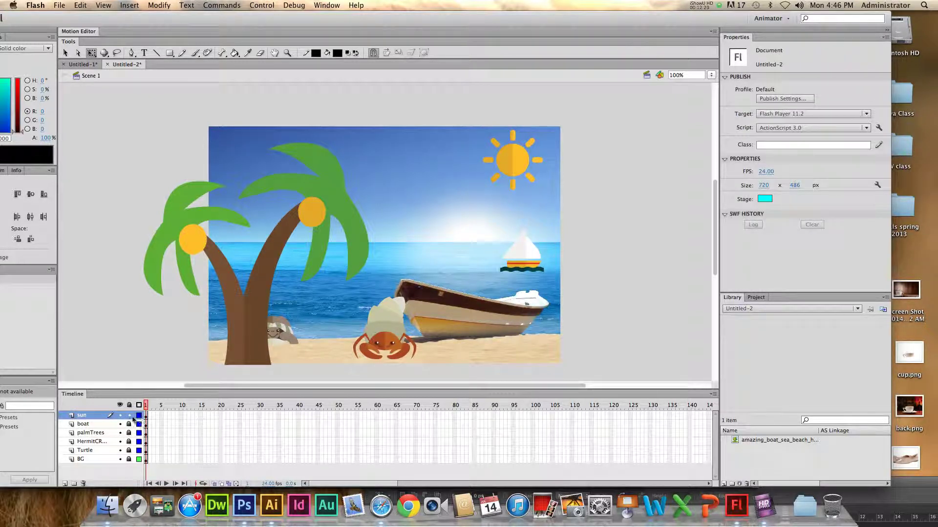
- Paste the beach ball onto a new layer using the AI File Importer preferences and place it on the sand beside the hermit crab's left claw
left_click(65, 484)
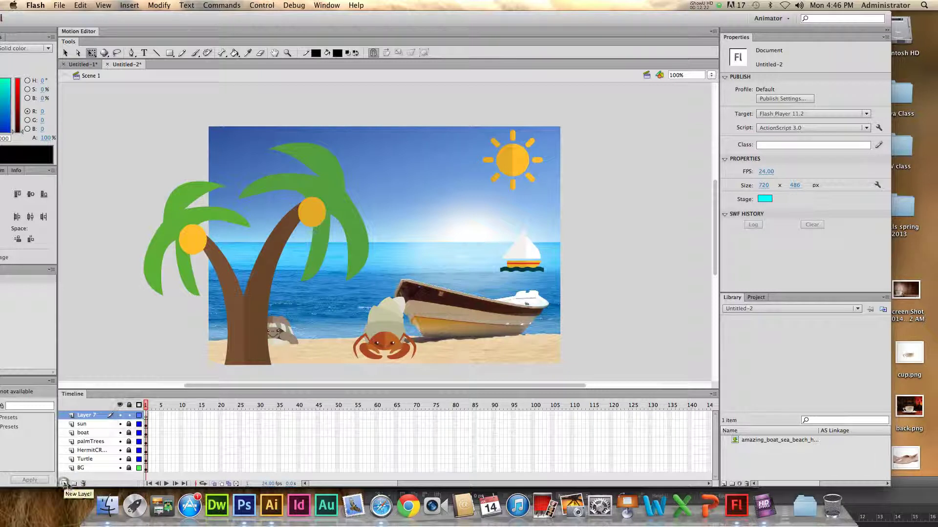
key("super+v")
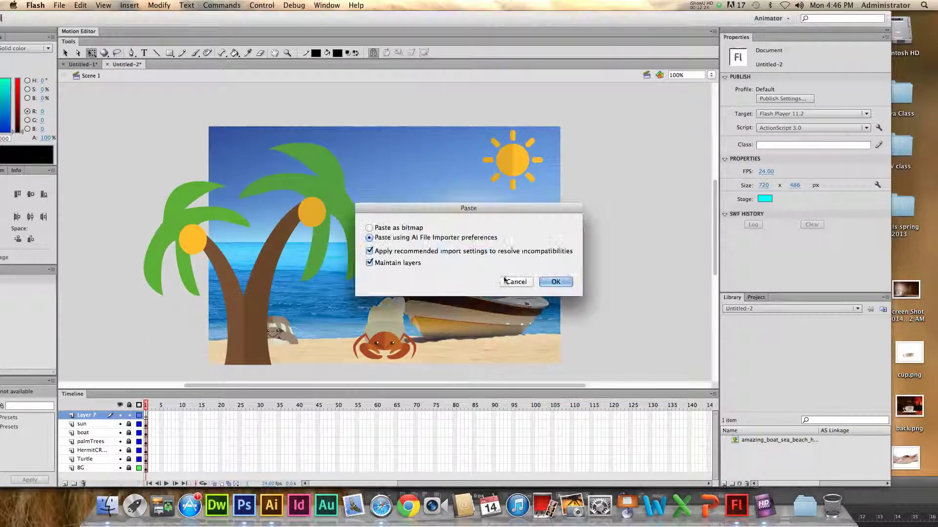
left_click(551, 286)
left_click_drag(389, 237, 348, 351)
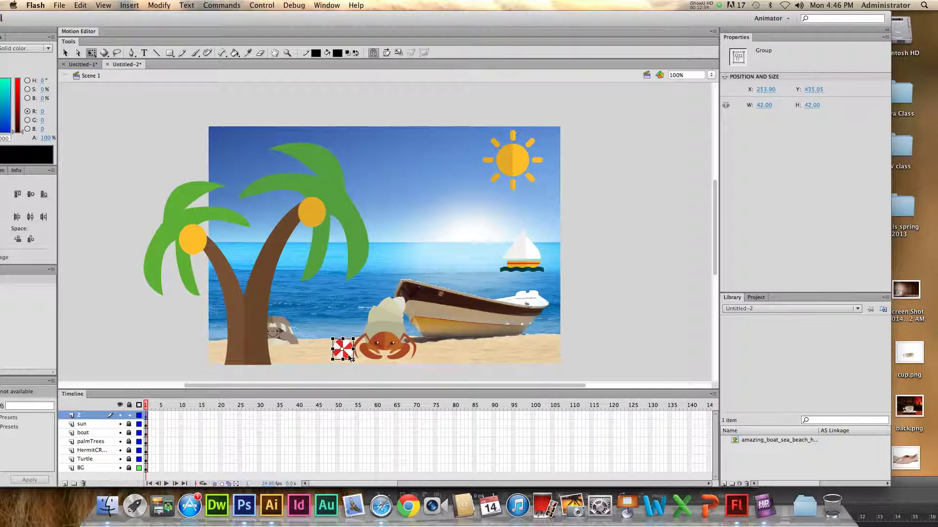
left_click(665, 318)
- Switch to 17.ai in Illustrator, copy the white airplane group above the globe and return to the beach scene in Flash
left_click_drag(690, 19, 499, 19)
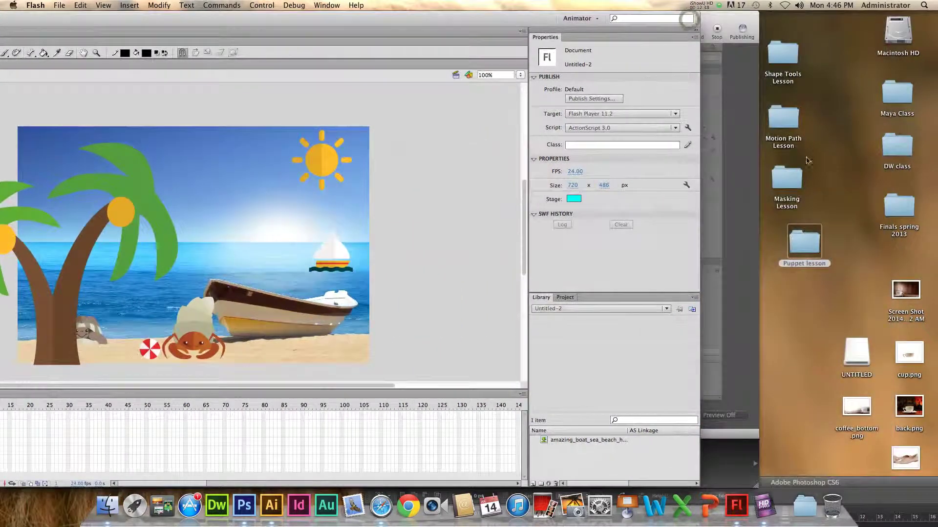
left_click(271, 506)
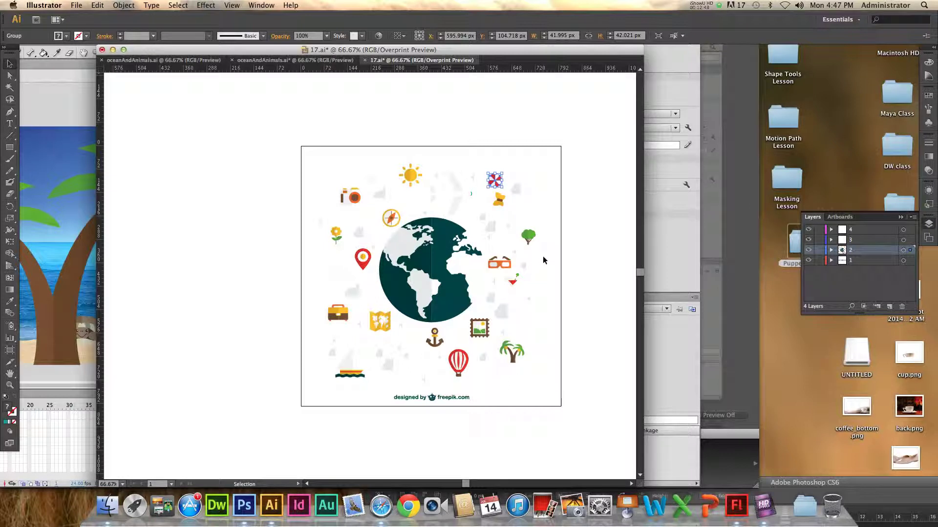
left_click(434, 198)
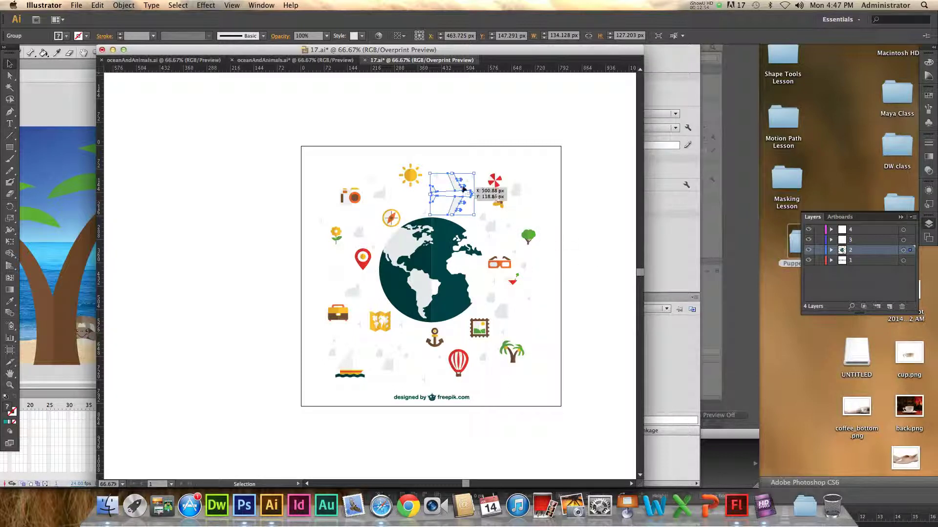
left_click(82, 110)
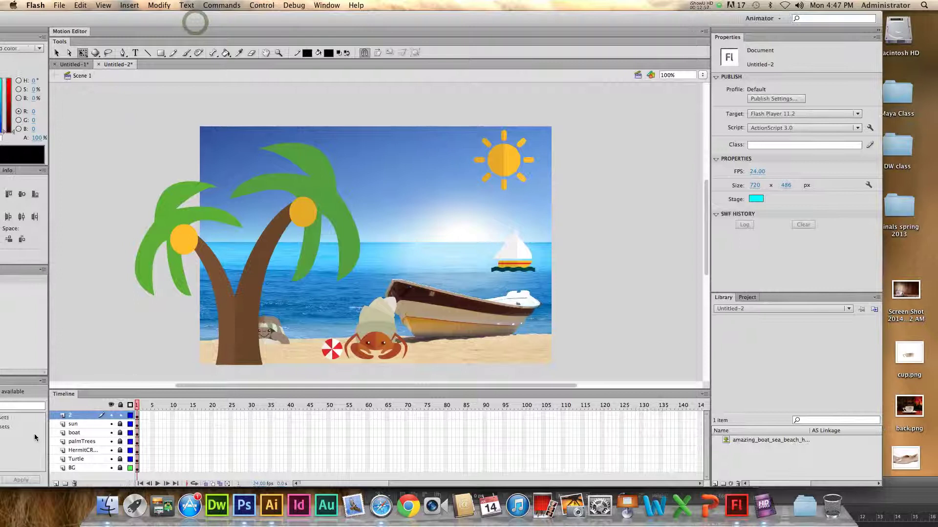
- Rename the beach ball's layer as ball and lock it
double_click(71, 415)
type("ball")
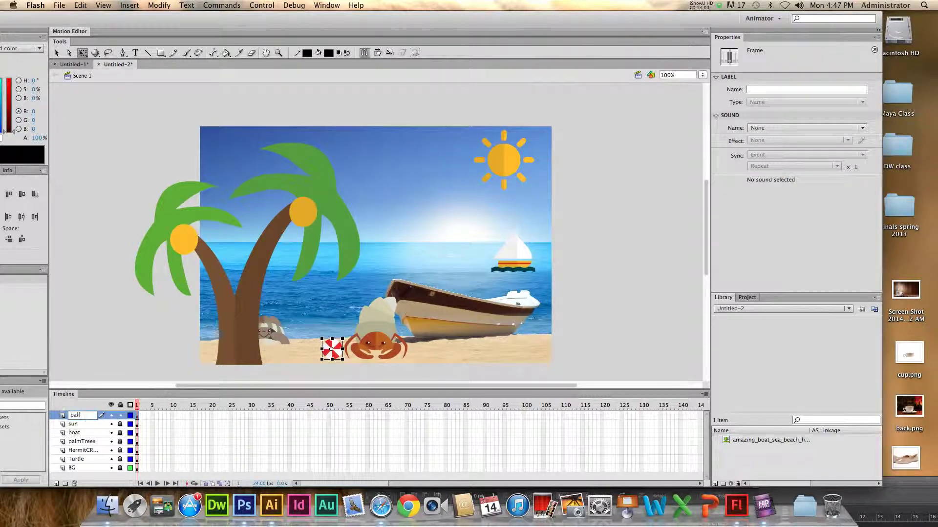
key("Return")
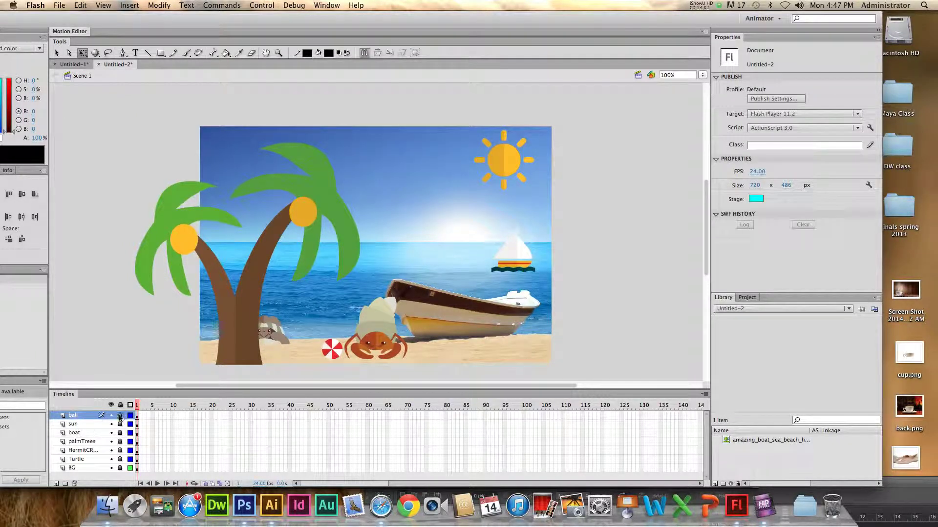
- Paste the airplane onto a new layer using the AI File Importer preferences and place it above the left palm, partly off the stage
left_click(56, 484)
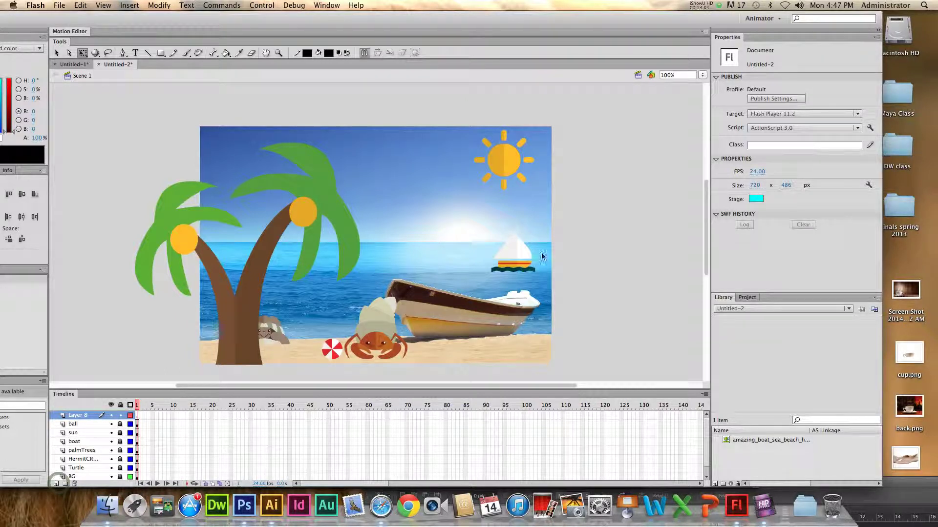
key("super+v")
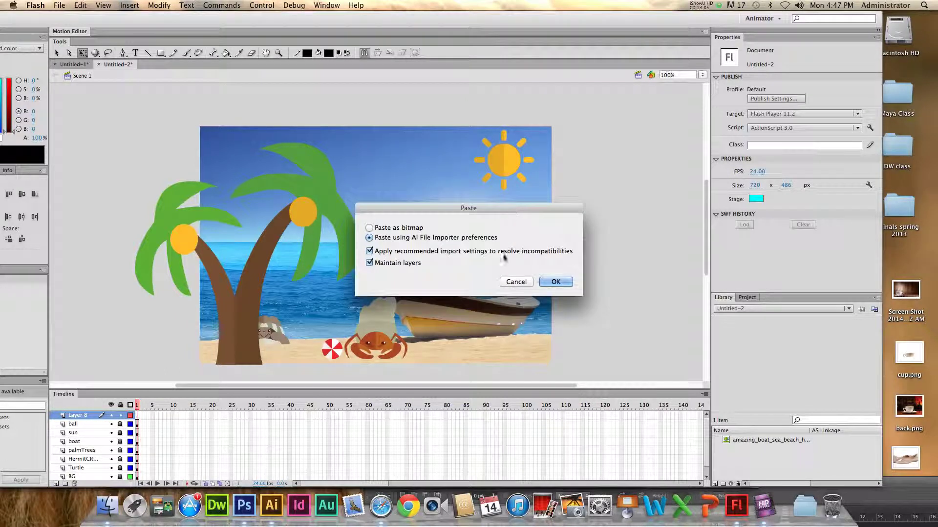
left_click(555, 282)
left_click_drag(401, 224, 197, 163)
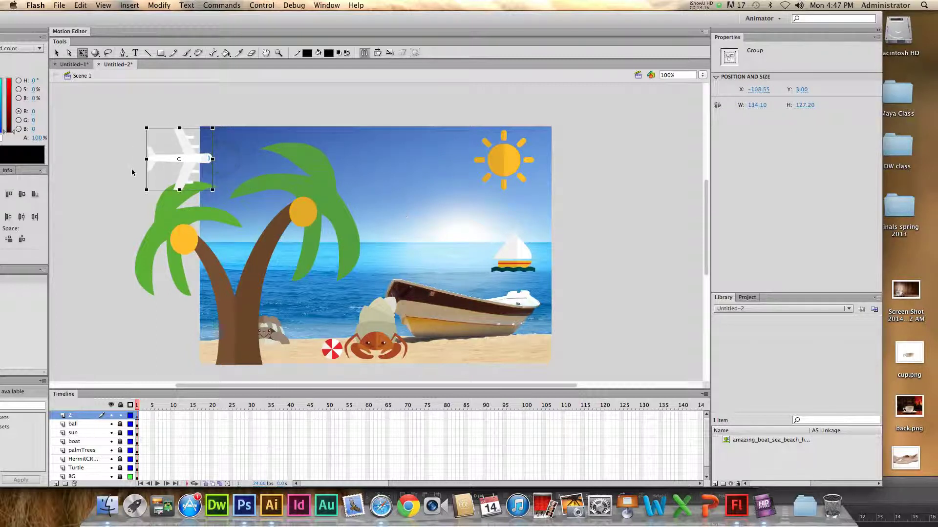
- Rename the airplane's layer as plane
double_click(73, 416)
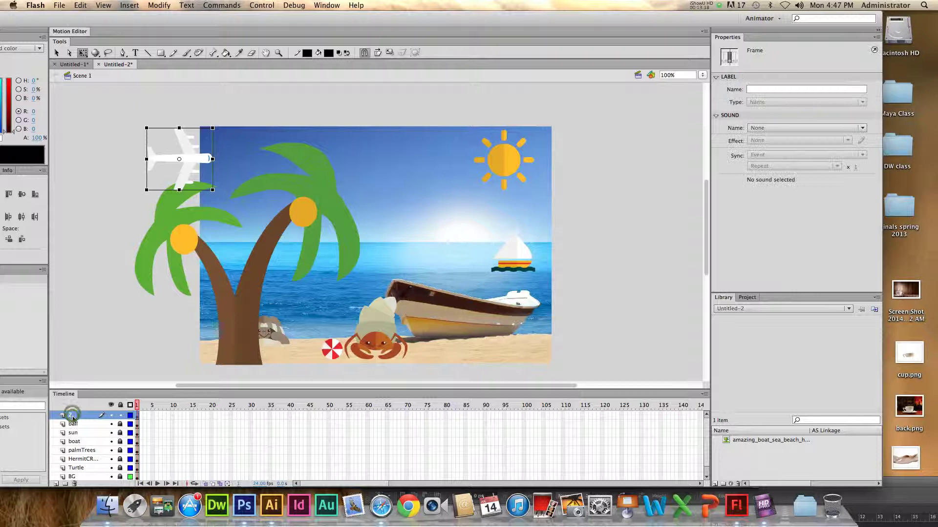
type("plane")
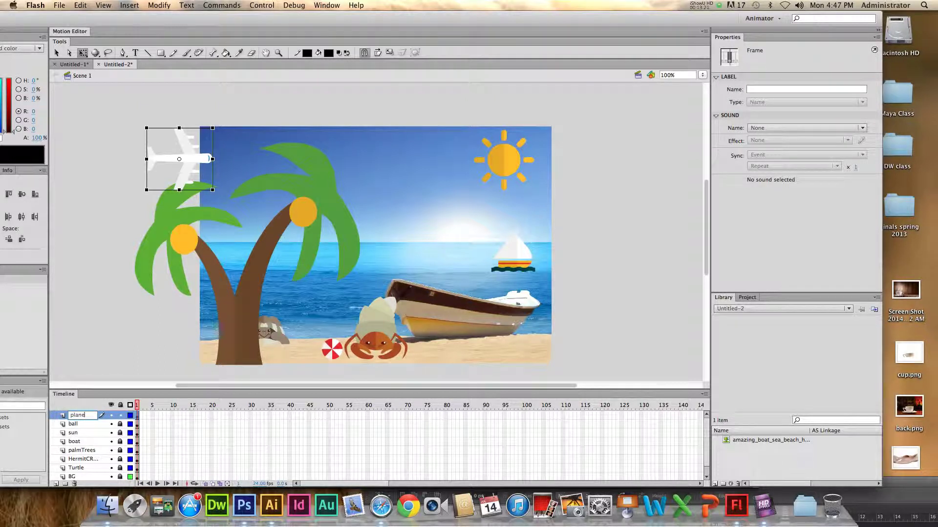
key("Return")
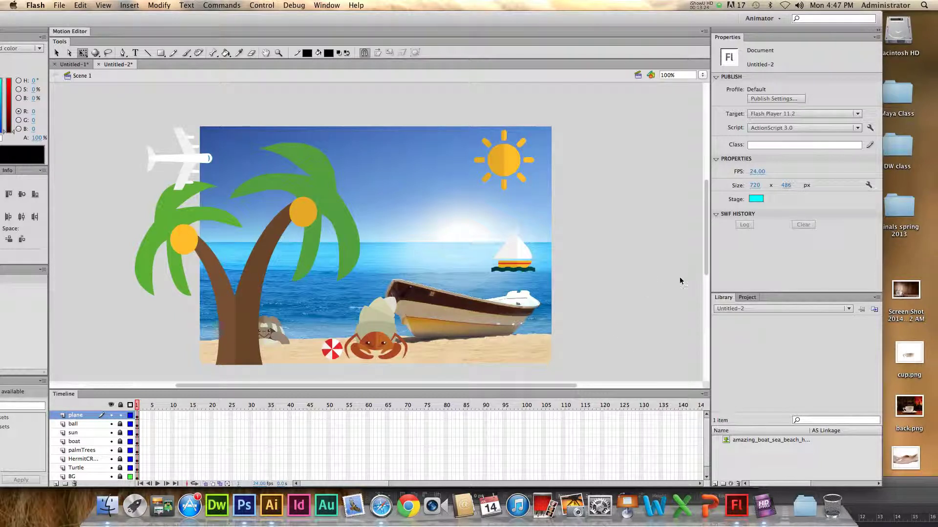
- Unlock the ball, sun, boat, hermit crab and Turtle layers, leaving palmTrees and BG locked
left_click_drag(704, 272, 705, 269)
left_click(120, 442)
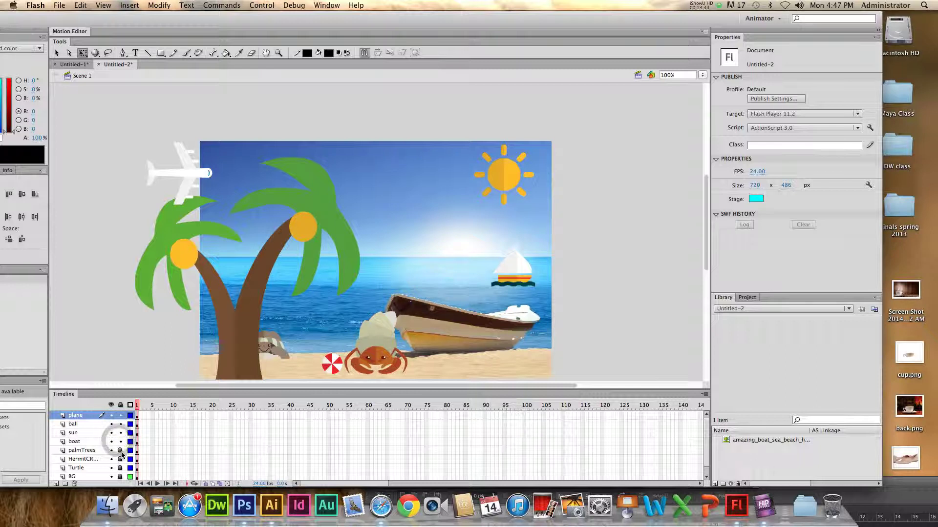
left_click(119, 459)
left_click(119, 468)
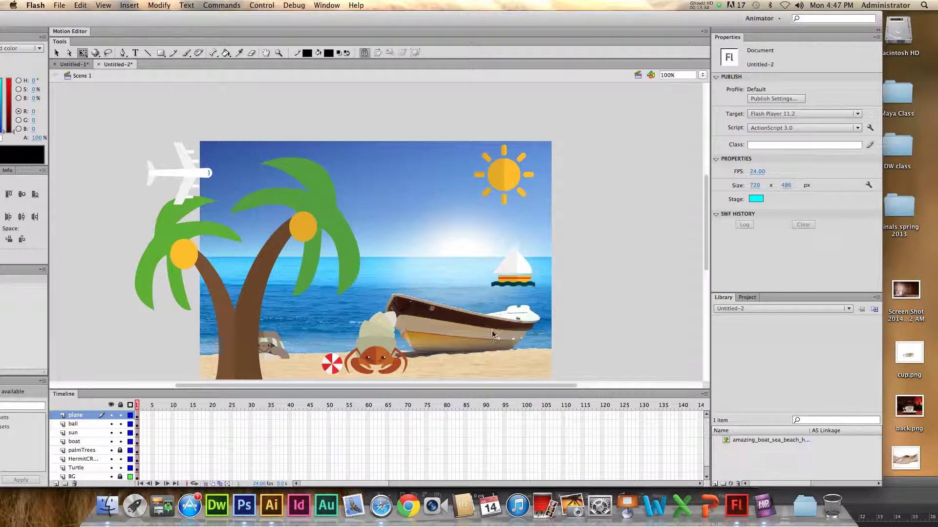
- Enlarge the timeline to show all layers and insert keyframes at frame 5 on every layer from plane to BG
scroll(701, 246, "down", 1)
left_click(704, 248)
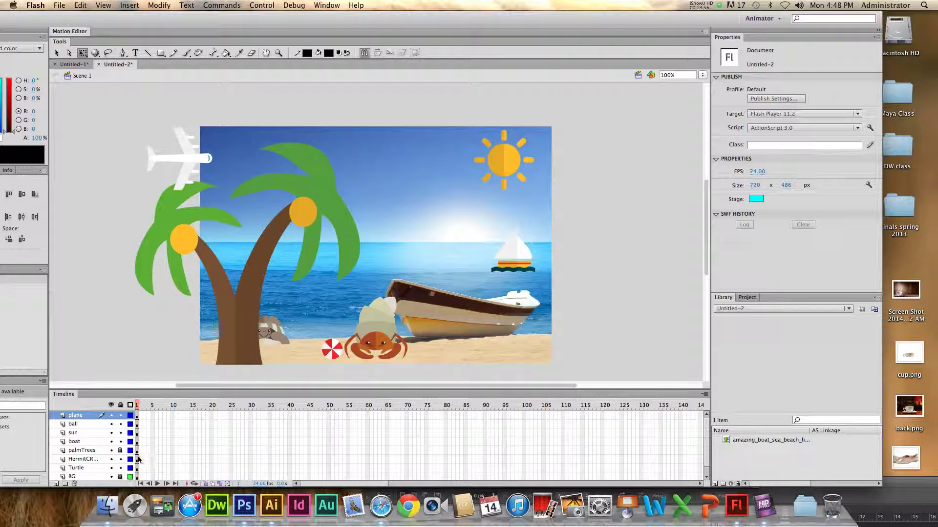
left_click(153, 416)
left_click(706, 476)
scroll(708, 458, "up", 1)
left_click(707, 274)
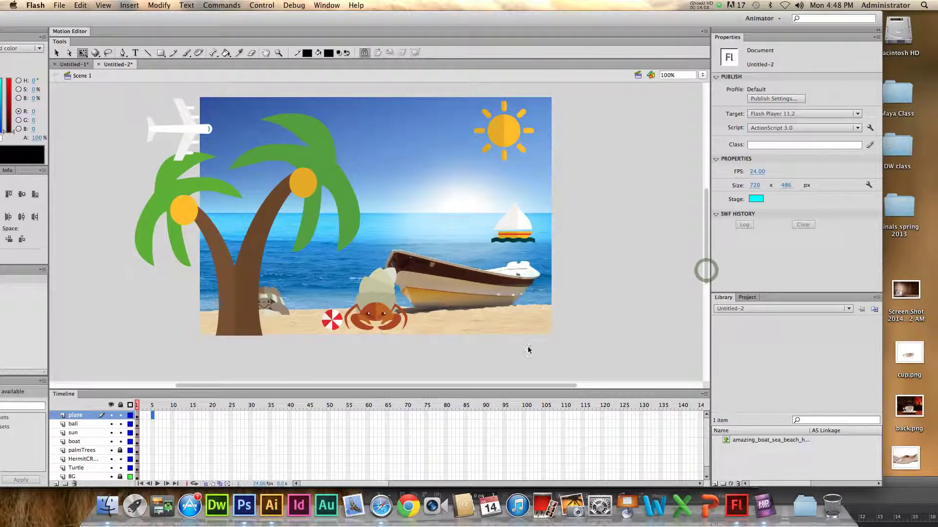
left_click_drag(524, 389, 546, 359)
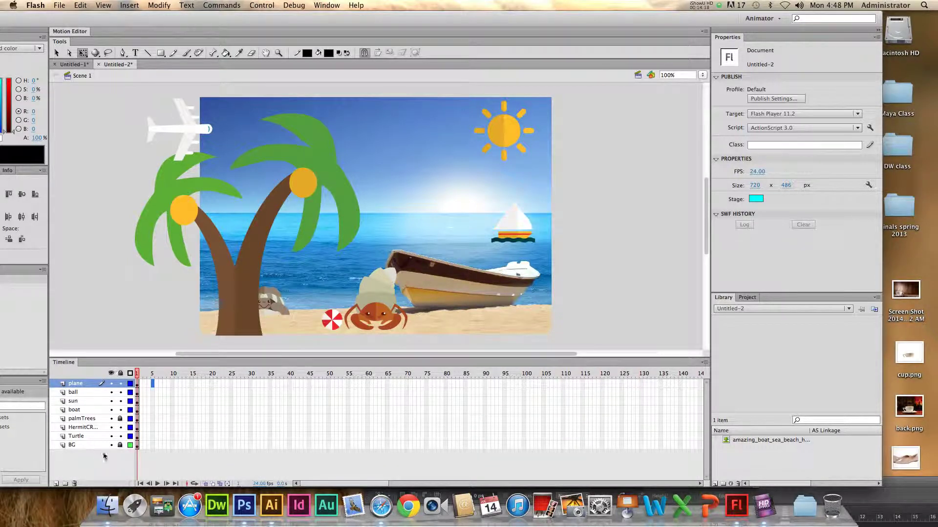
left_click(153, 448, "shift")
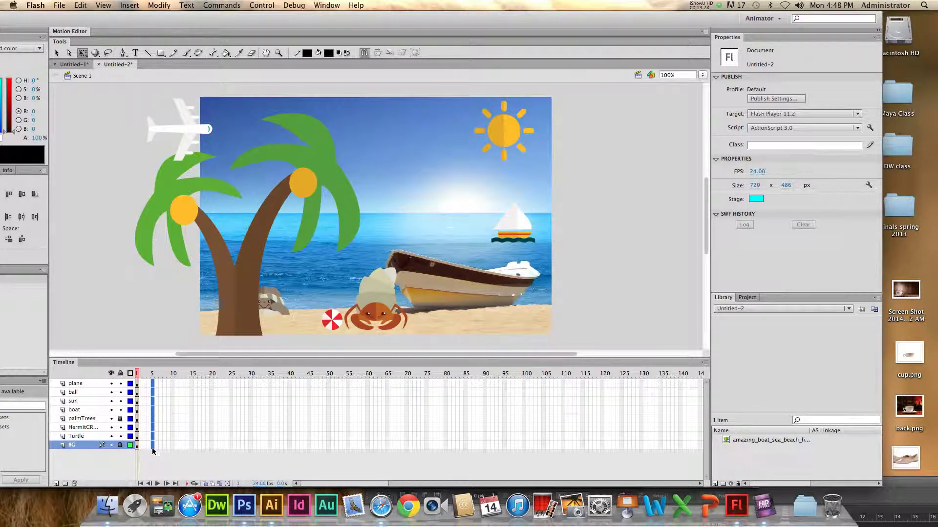
key("F6")
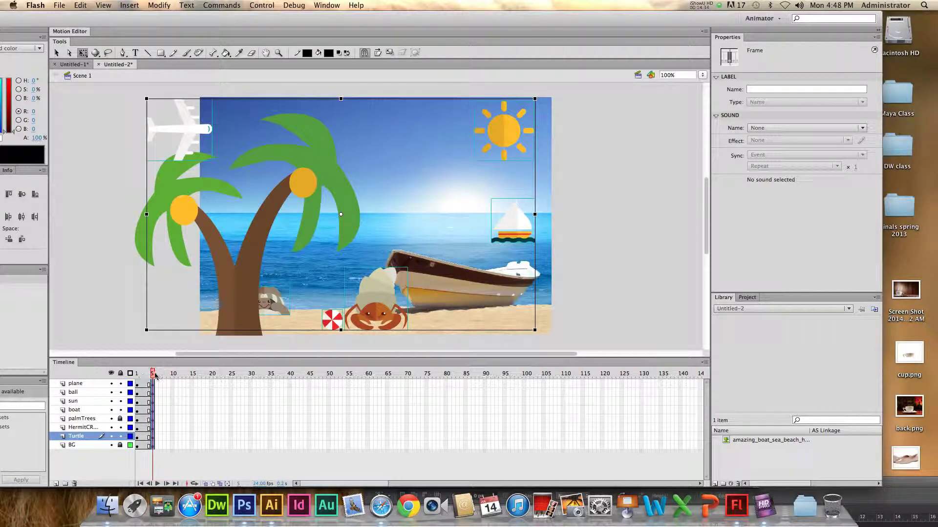
- At frame 5, move the turtle horizontally out from behind the palm trunk to about X 106
left_click(111, 304)
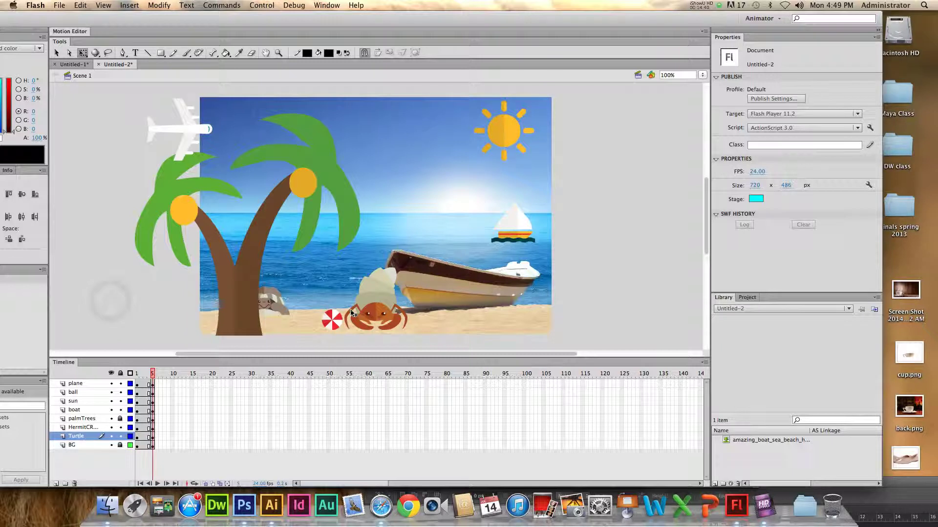
left_click(351, 313)
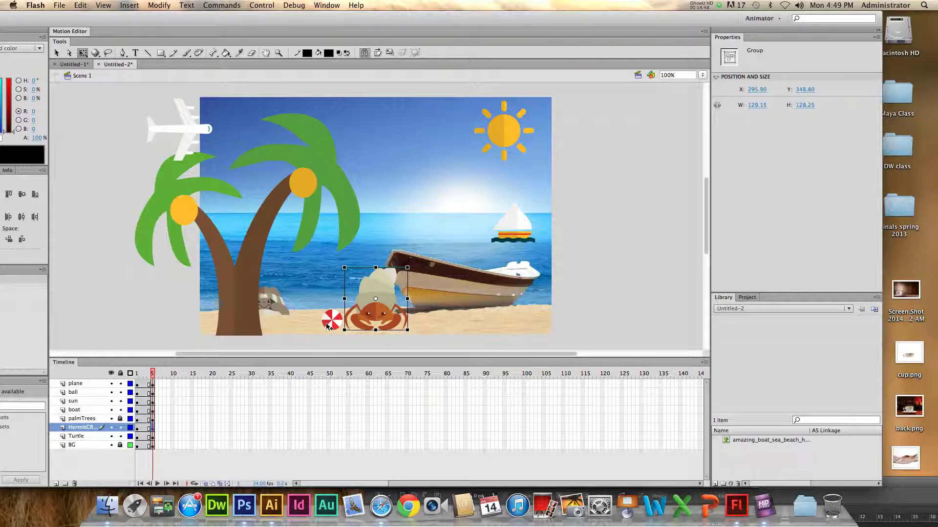
left_click(269, 306)
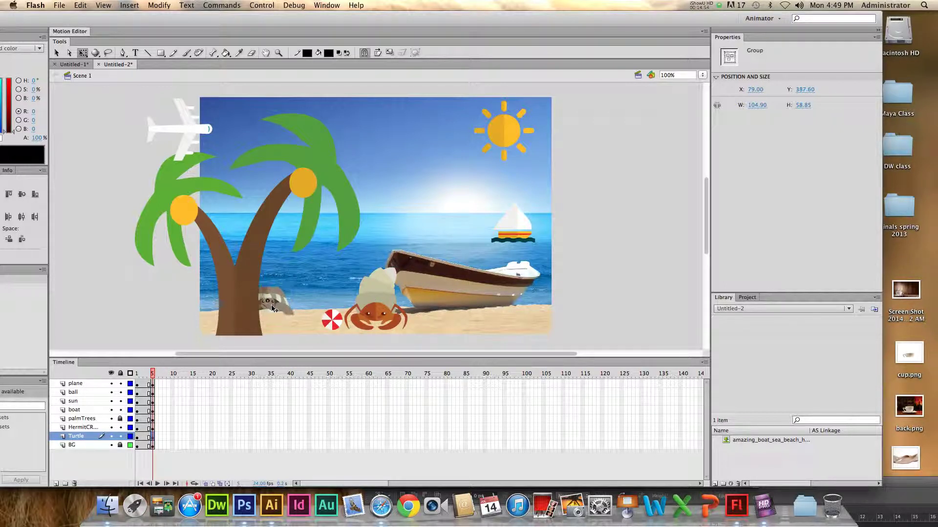
left_click_drag(269, 307, 282, 306)
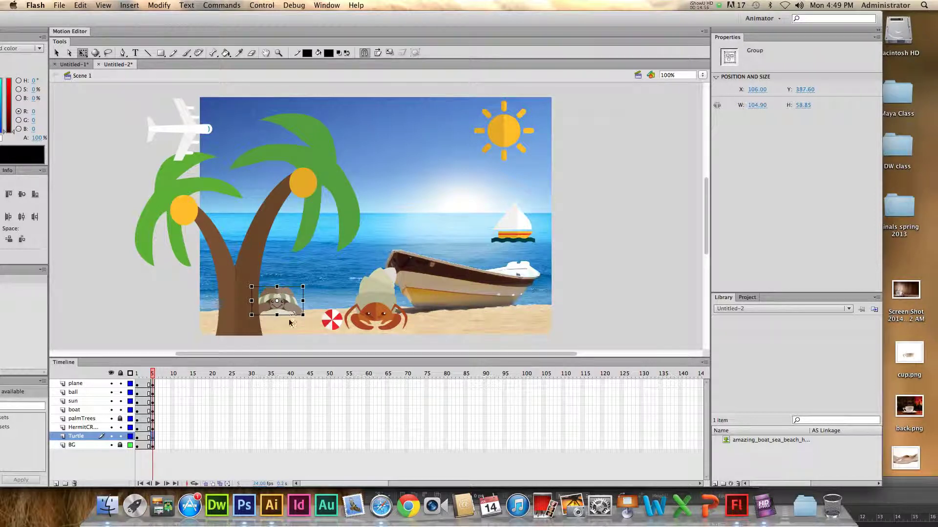
- Inside the turtle's nested groups at frame 5, rotate the right flipper slightly, then return to the main scene
left_click(177, 321)
double_click(293, 308)
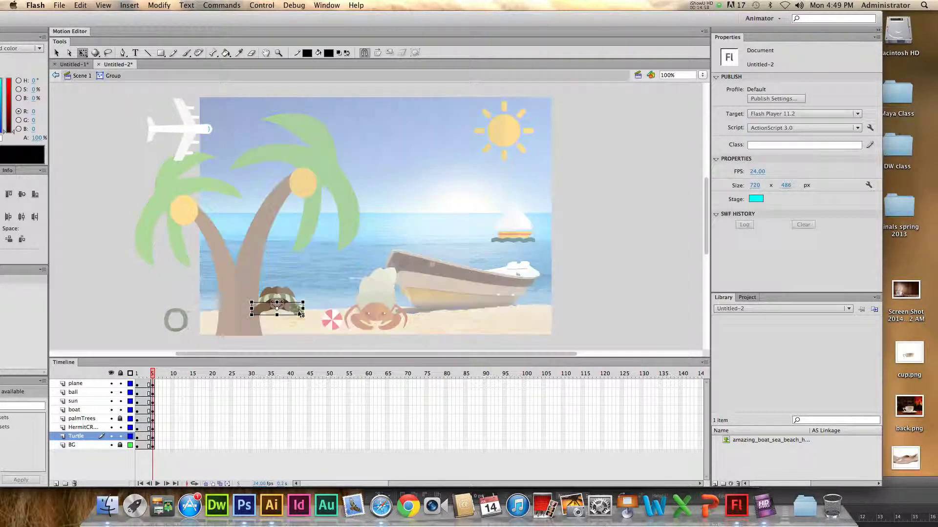
double_click(297, 314)
double_click(296, 311)
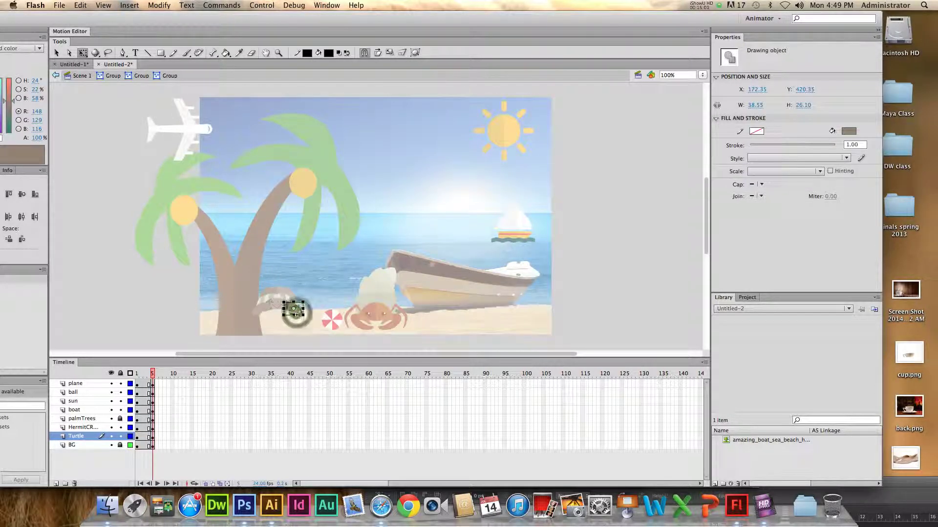
left_click_drag(305, 321, 306, 319)
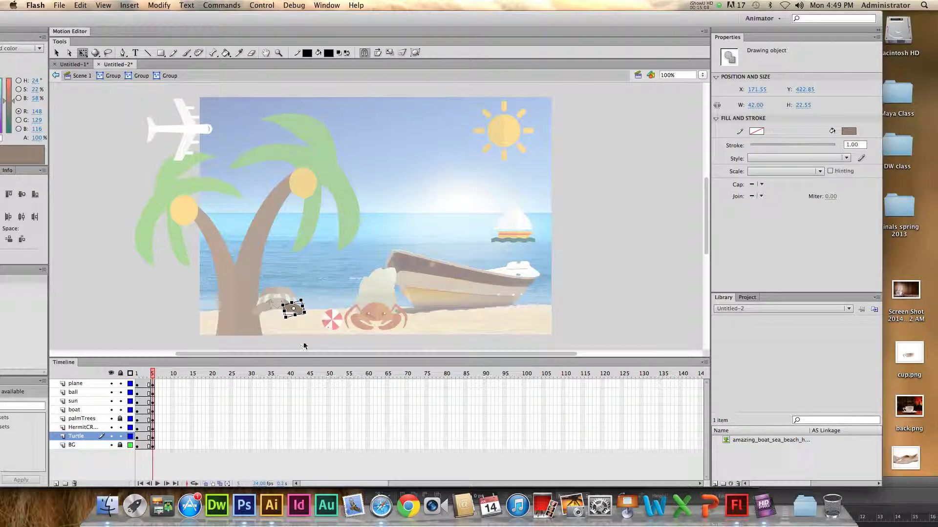
left_click(100, 335)
mouse_move(152, 374)
left_mouse_down()
mouse_move(133, 377)
mouse_move(166, 379)
left_mouse_up()
key("super+e")
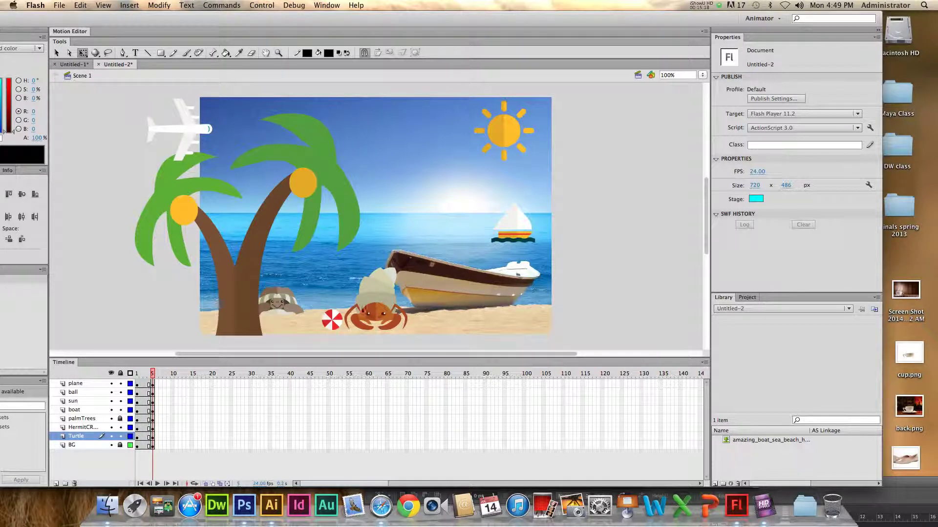
- Inside the hermit crab at frame 5, move the left leg's pivot to its body side, rotate the leg upward and return to the main scene
double_click(378, 309)
double_click(377, 310)
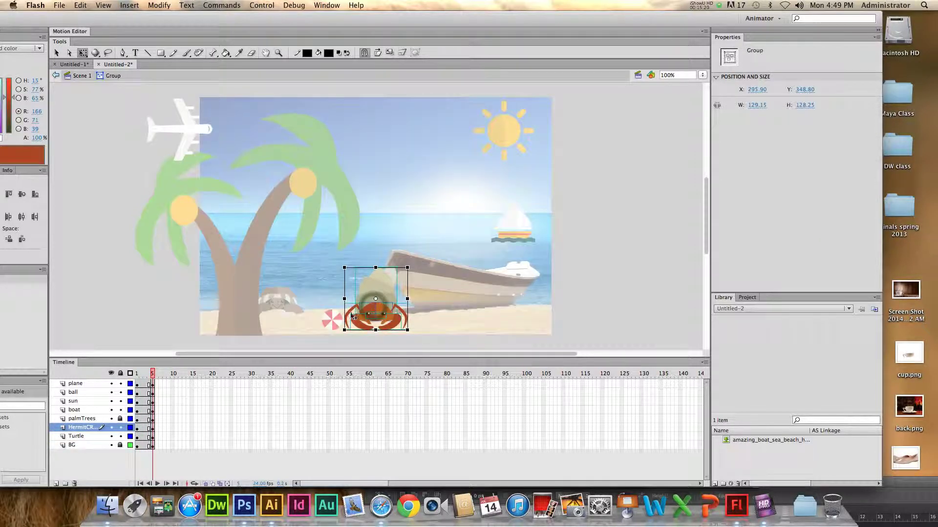
left_click(352, 313)
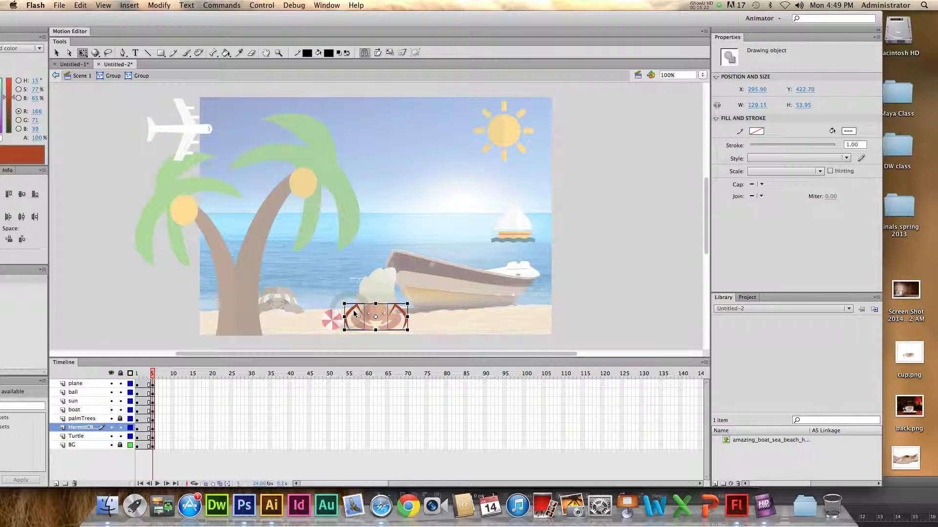
double_click(353, 313)
left_click(352, 313)
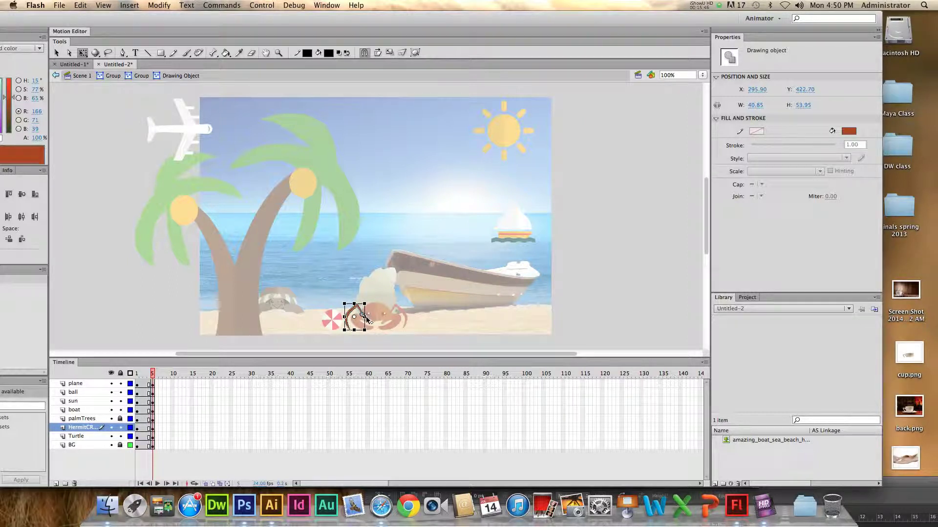
key("ctrl+b")
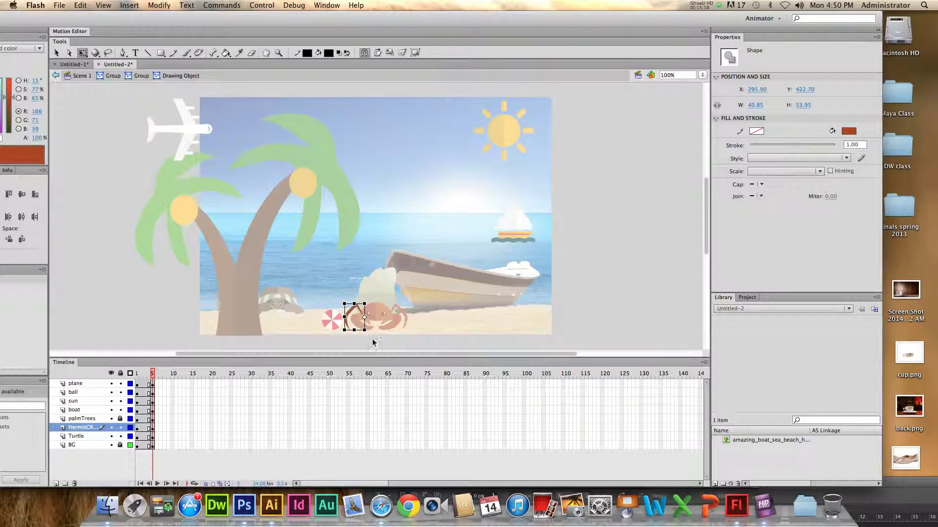
mouse_move(368, 334)
left_mouse_down()
mouse_move(367, 325)
mouse_move(359, 331)
left_mouse_up()
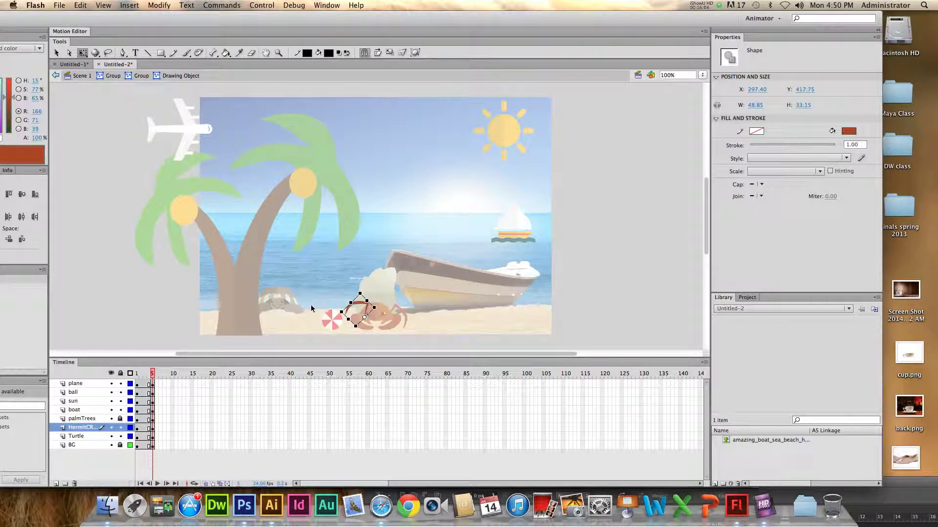
left_click(149, 374)
left_click_drag(149, 373, 152, 375)
key("Return")
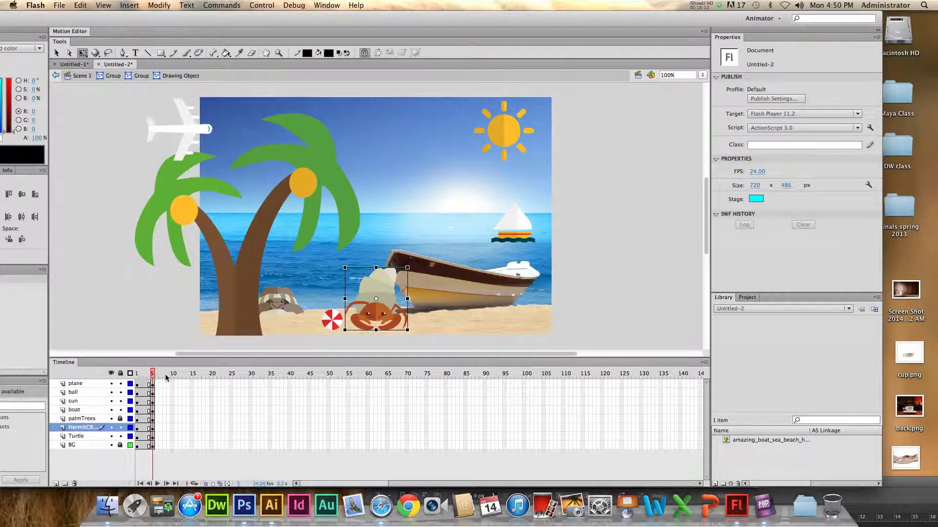
left_click(83, 318)
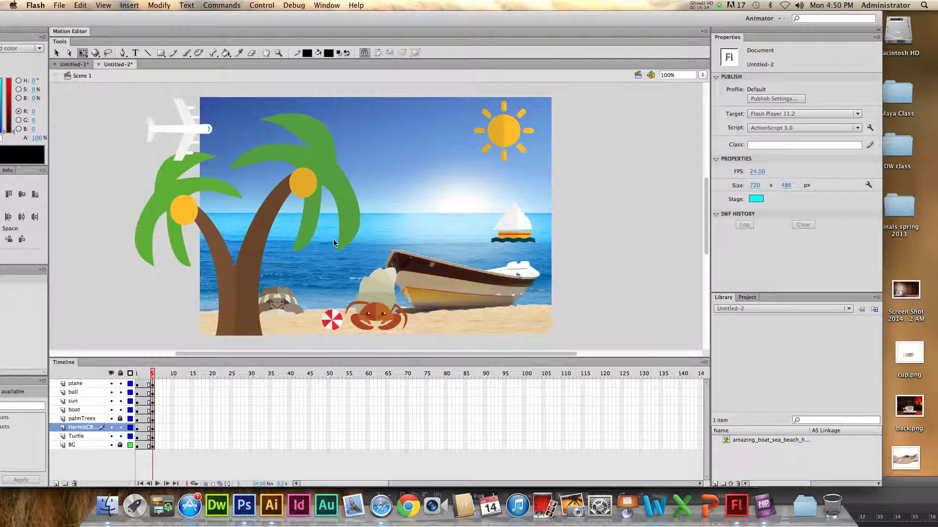
- Try to rotate the sailboat about its center at frame 5, then undo the rotation
left_click(510, 224)
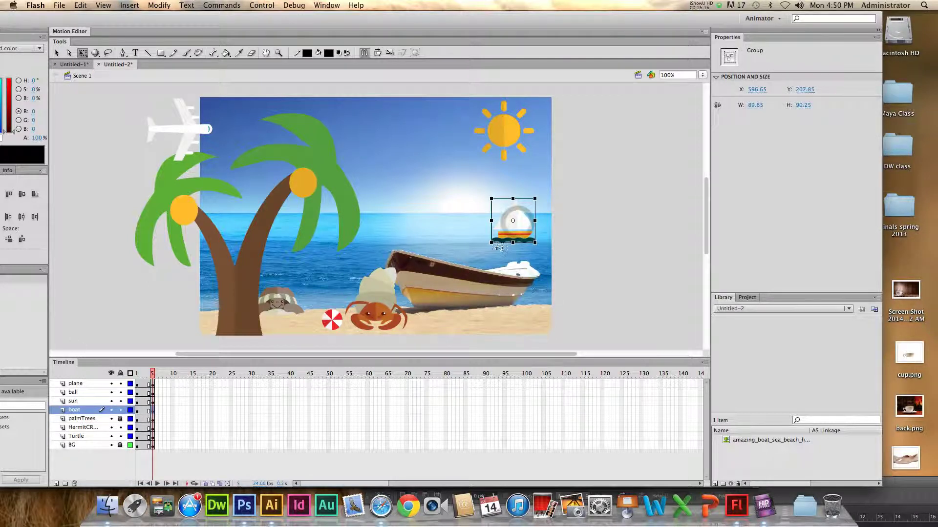
left_click_drag(489, 250, 492, 252)
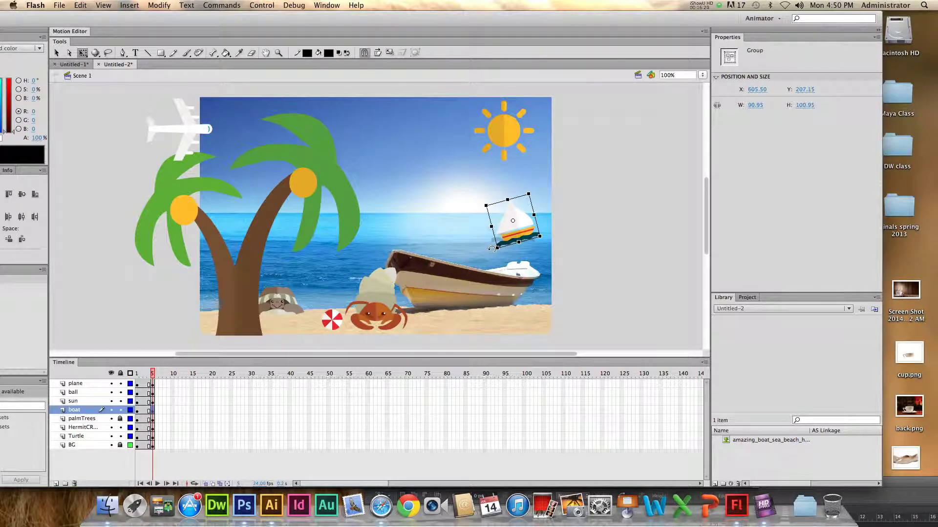
key("super+z")
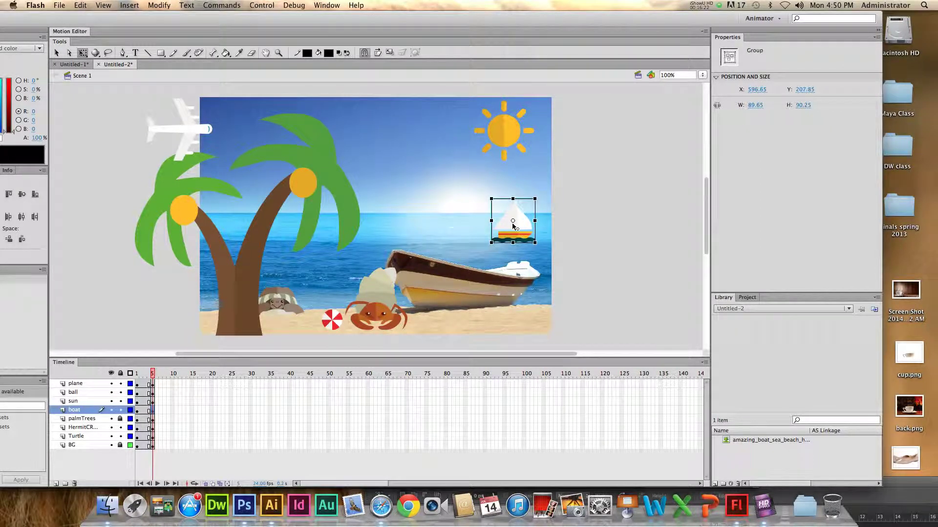
- Lower the sailboat's pivot onto its hull, shift the boat left to about X 577, and undo the trial rotations
left_click_drag(513, 222, 513, 237)
left_click(513, 232)
left_click_drag(496, 244, 493, 252)
key("super+z")
left_click_drag(531, 252, 533, 259)
key("super+z")
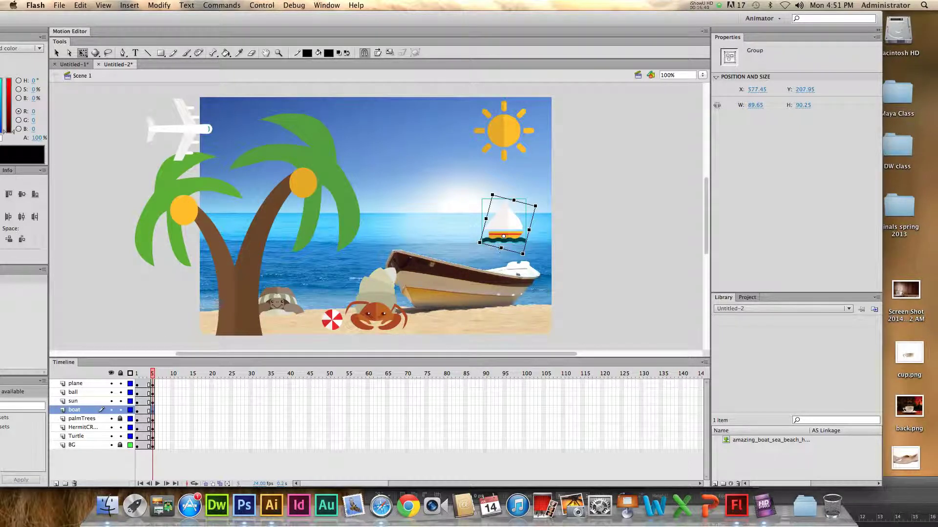
- Tilt the sailboat slightly about its hull pivot at frame 5 and scrub the timeline to check the motion
left_click_drag(493, 248, 492, 248)
left_click_drag(493, 249, 493, 263)
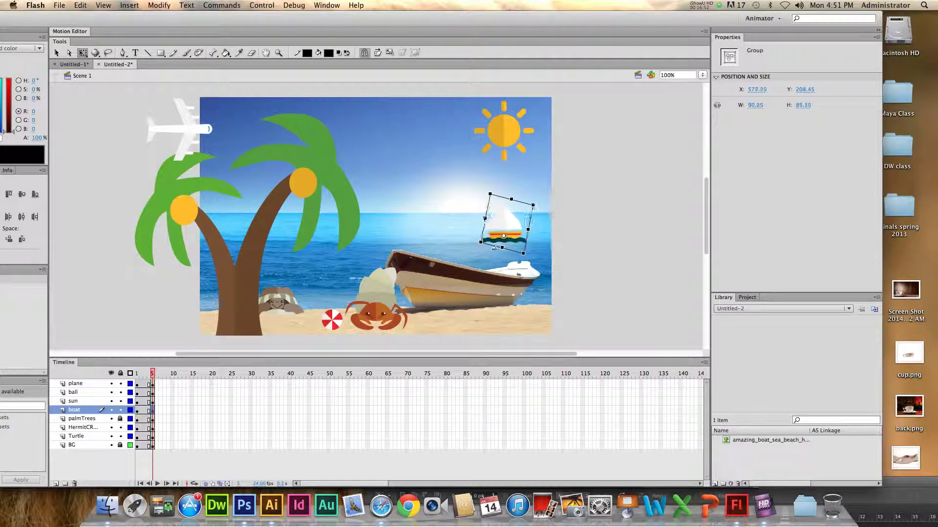
left_click_drag(533, 206, 532, 204)
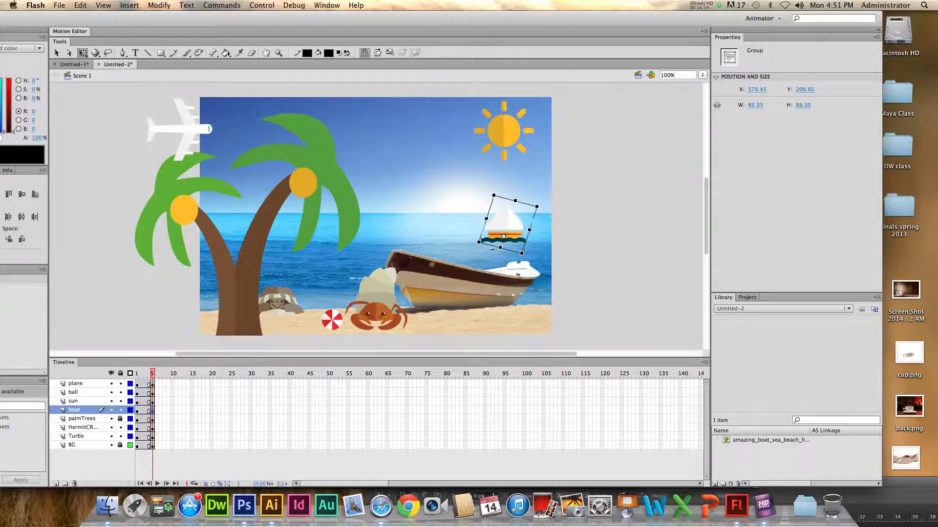
left_click_drag(494, 249, 494, 250)
left_click(153, 374)
left_click(154, 374)
mouse_move(157, 375)
left_mouse_down()
mouse_move(146, 375)
mouse_move(158, 374)
left_mouse_up()
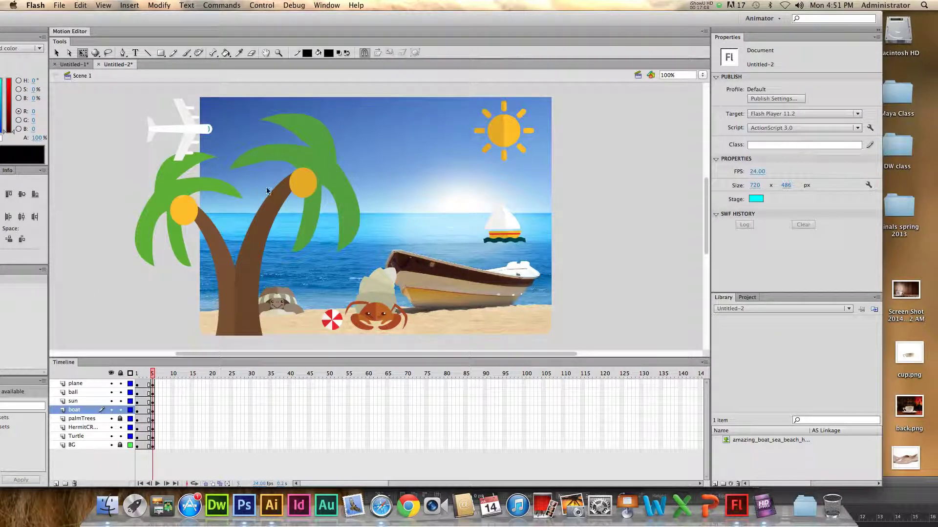
- At frame 5, move the plane horizontally to the right so its tail sits at the stage's left edge
left_click_drag(180, 135, 246, 135)
mouse_move(153, 375)
left_mouse_down()
mouse_move(137, 375)
mouse_move(153, 375)
left_mouse_up()
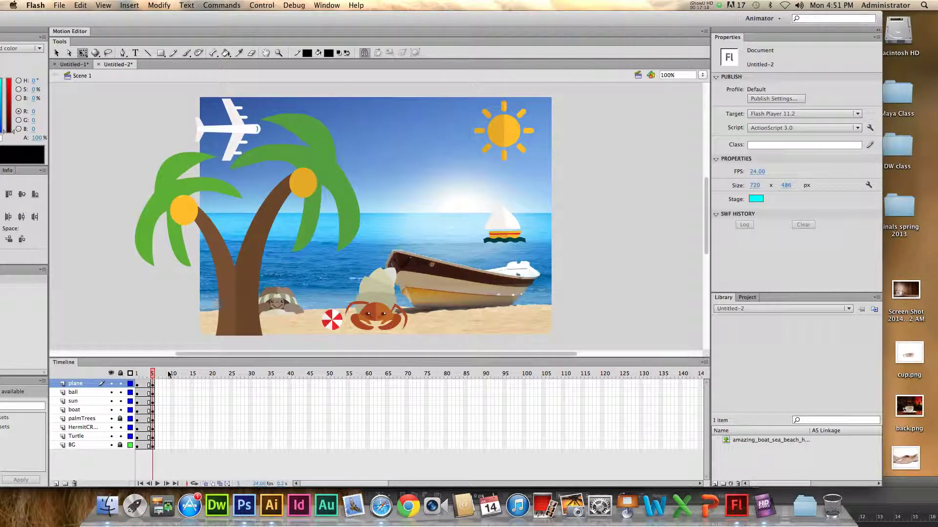
- Open the sun group down to its lower-left ray at frame 5 and try stretching that ray downward
left_click(488, 152)
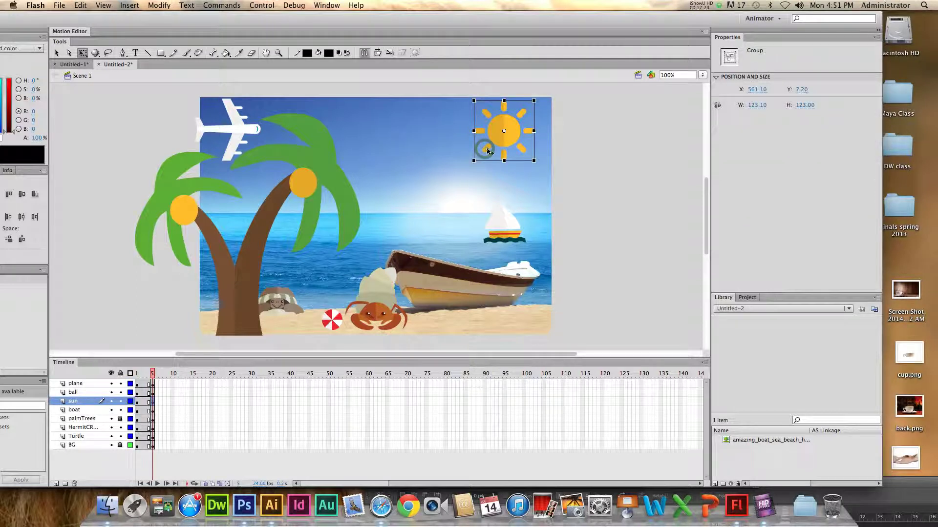
double_click(486, 150)
double_click(485, 148)
left_click(485, 148)
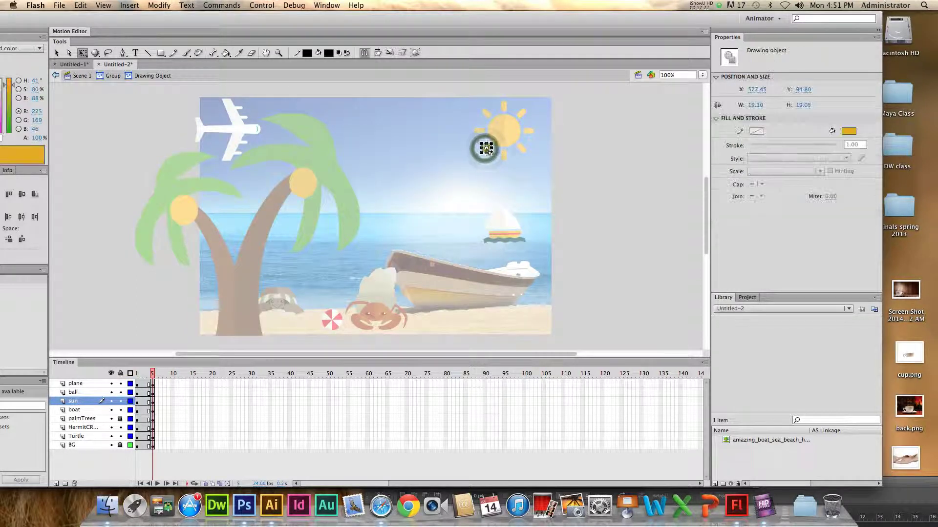
left_click_drag(479, 155, 479, 162)
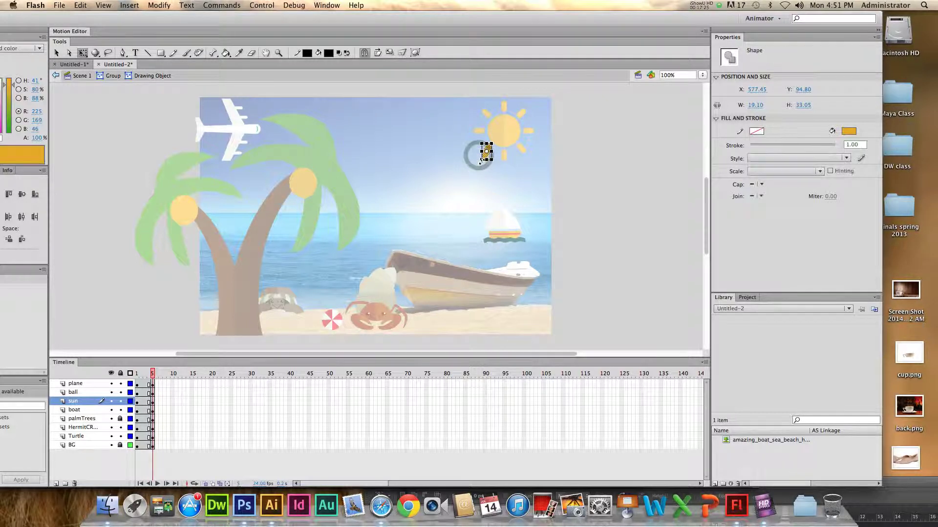
- Inside the sun group at frame 5, lengthen the left and right horizontal rays outward
left_click(515, 157)
mouse_move(482, 133)
left_mouse_down()
mouse_move(474, 131)
mouse_move(535, 130)
mouse_move(502, 100)
left_mouse_up()
left_click(504, 155)
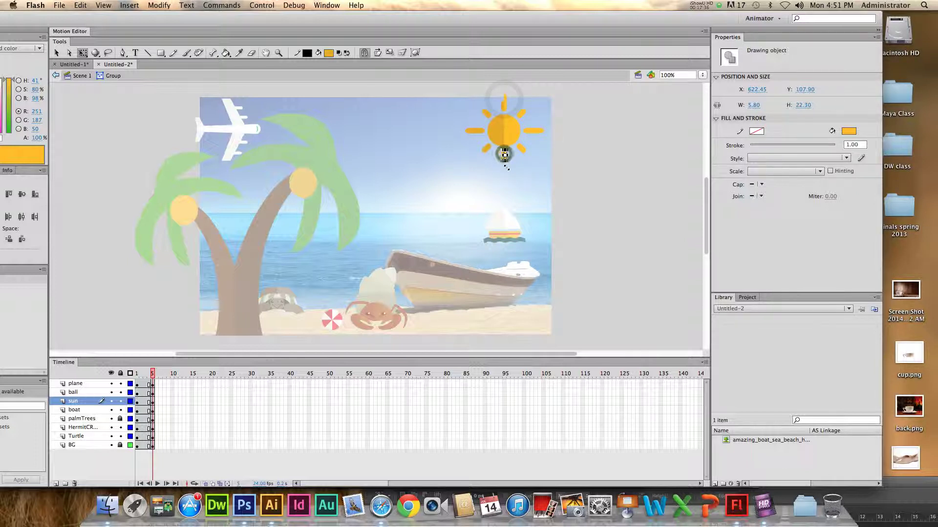
- Try adjusting the halves of the sun's top ray separately, then undo the changes to that ray
double_click(504, 107)
left_click(504, 107)
left_click(494, 101)
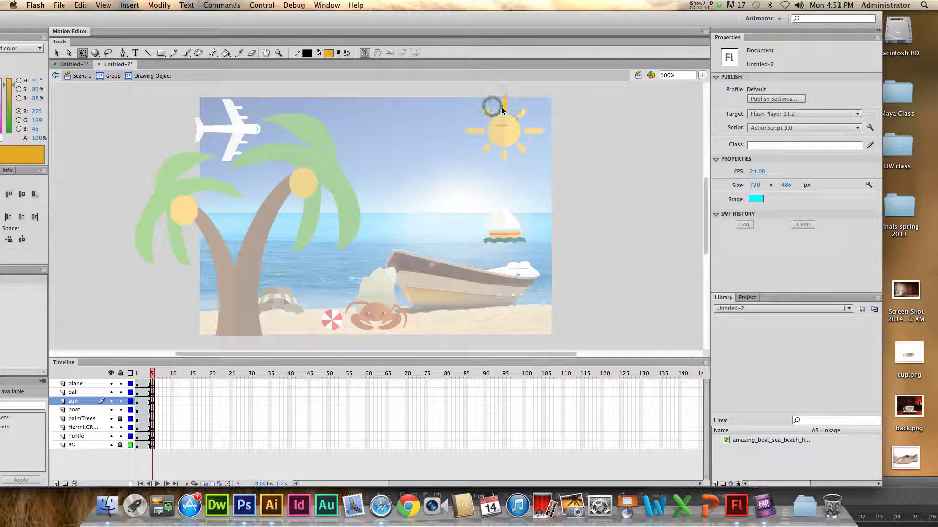
double_click(494, 99)
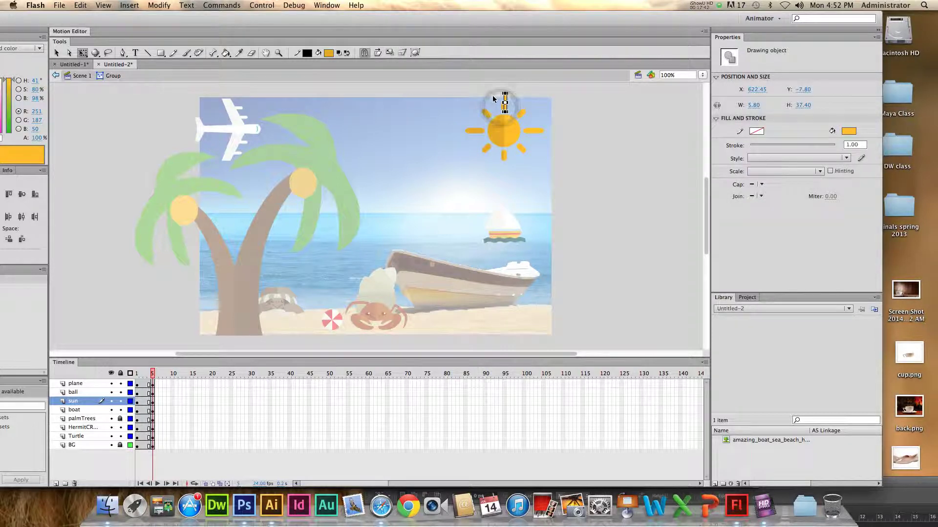
left_click_drag(513, 96, 500, 109)
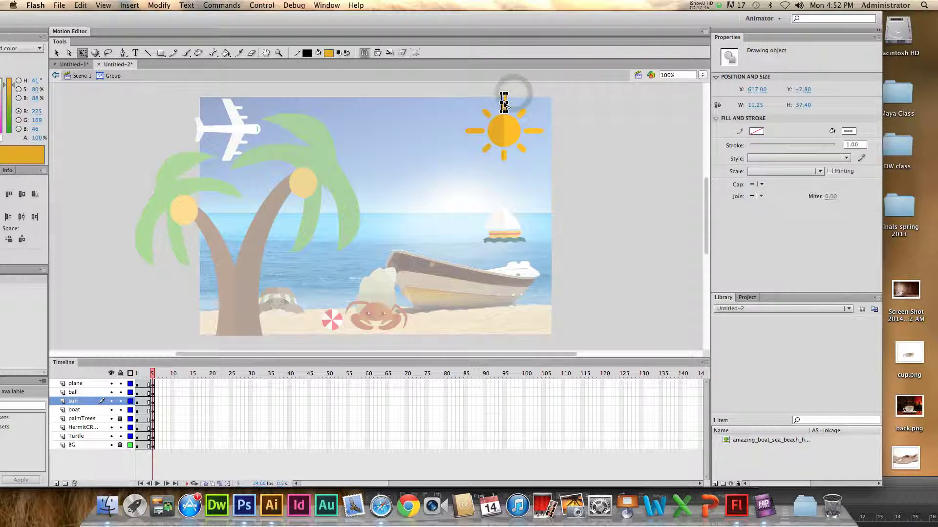
left_click(519, 108)
key("ctrl+z")
key("ctrl+z")
key("ctrl+z")
key("ctrl+z")
- Select both halves of the sun's top ray and stretch them upward together to about 37 px high
left_click(503, 104)
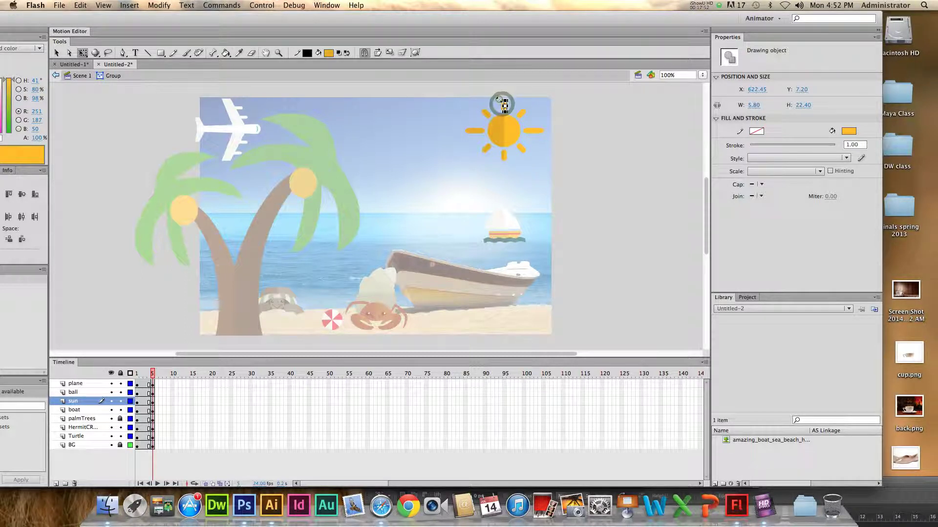
double_click(500, 93)
double_click(501, 98)
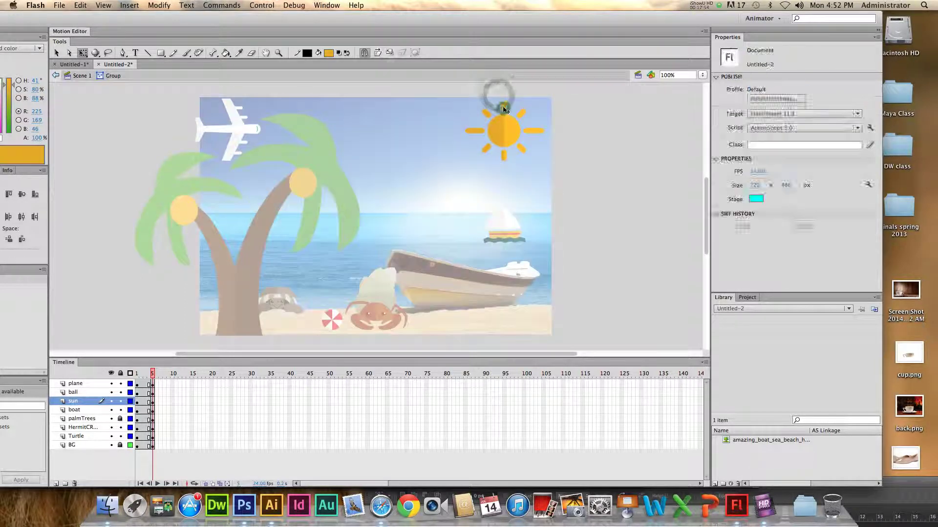
left_click(503, 107)
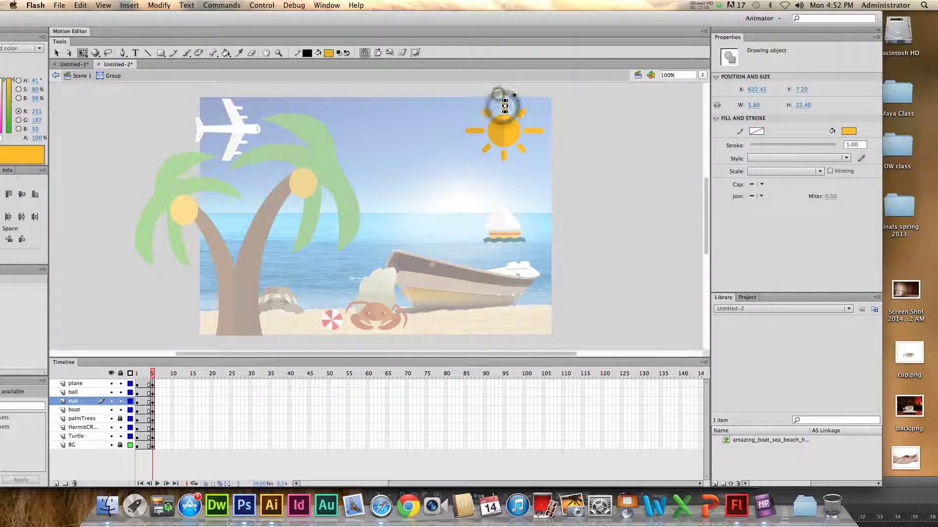
mouse_move(518, 92)
left_mouse_down()
mouse_move(497, 115)
mouse_move(504, 90)
left_mouse_up()
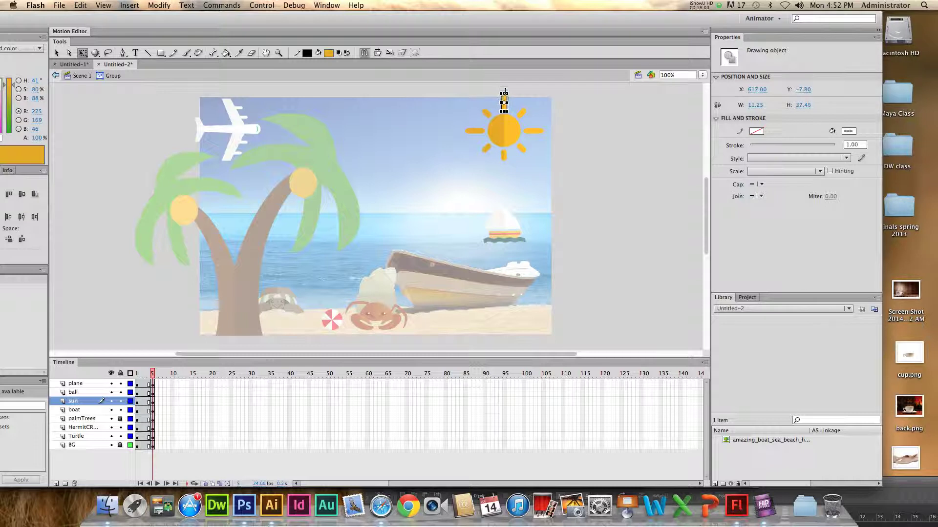
- Stretch both halves of the sun's bottom ray downward to about 42 px high, then return to the main scene at frame 5
left_click(501, 155)
left_click_drag(504, 161, 505, 171)
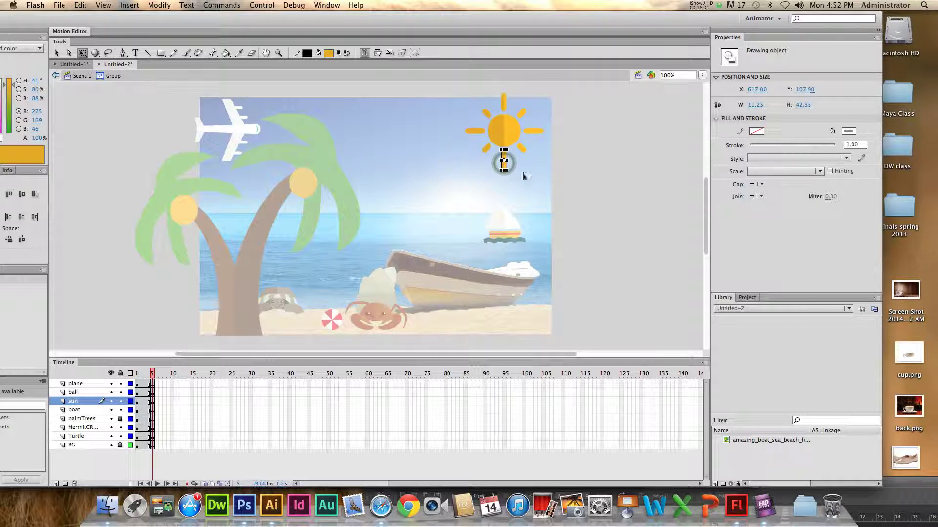
left_click(537, 190)
left_click(167, 401)
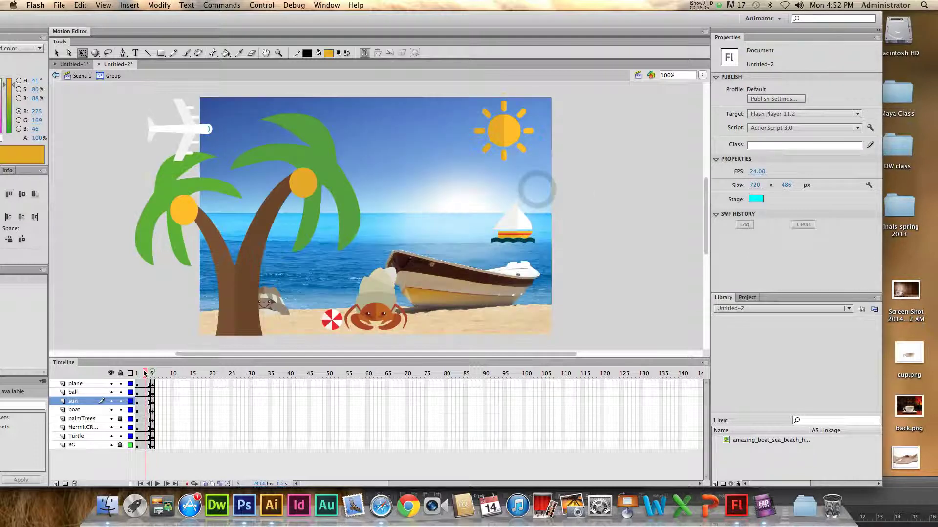
mouse_move(164, 377)
left_mouse_down()
mouse_move(139, 376)
mouse_move(153, 376)
left_mouse_up()
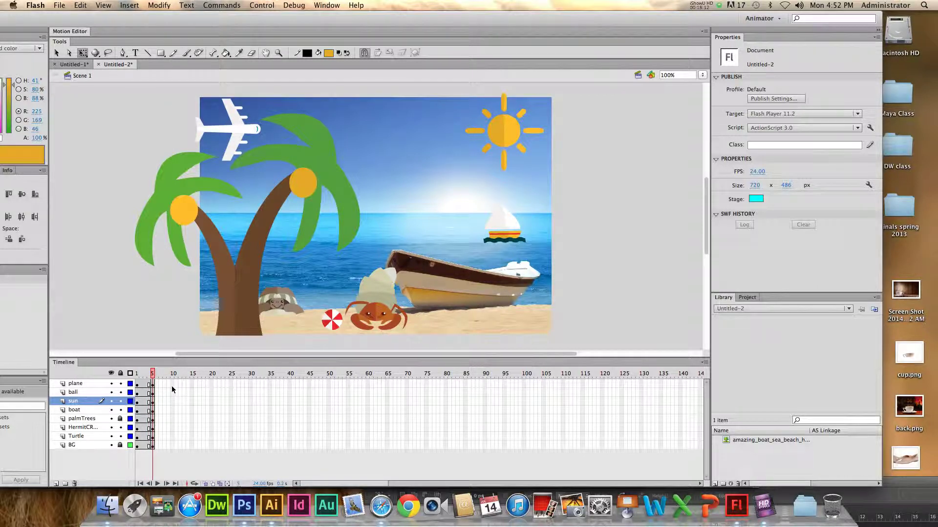
- Select frame 10 on every layer from plane to BG and insert keyframes there
left_click(172, 383)
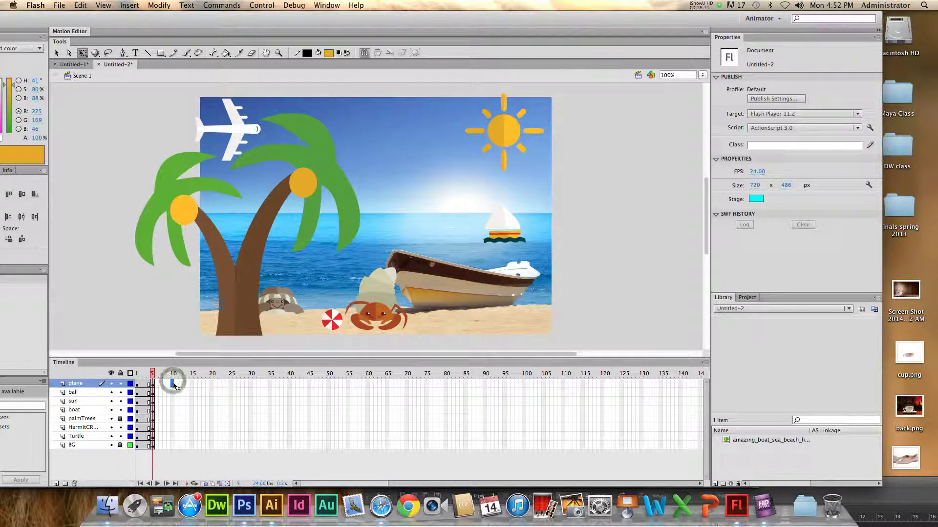
left_click(173, 445, "shift")
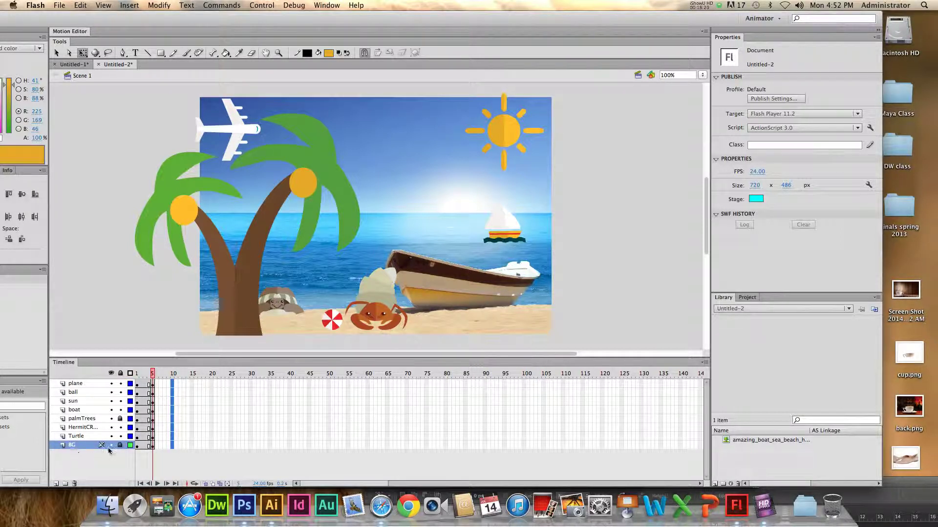
left_click(173, 383)
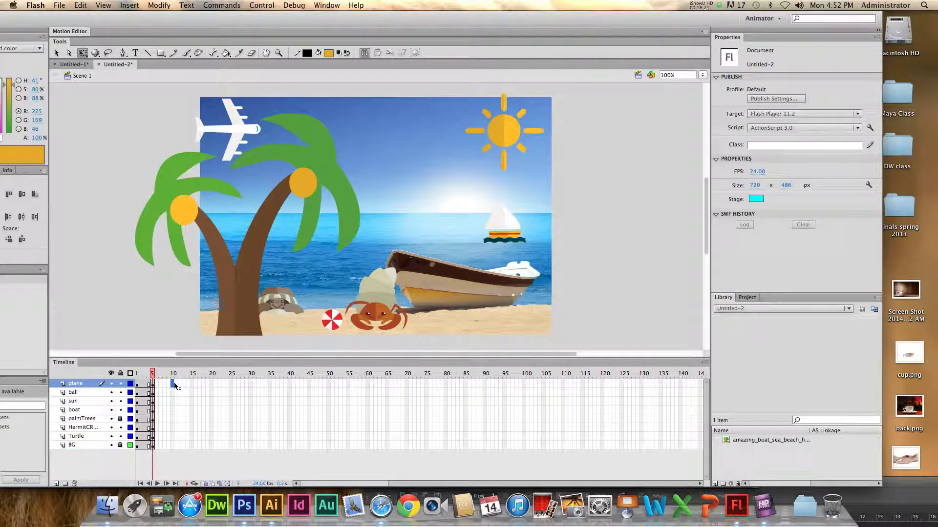
left_click(173, 446)
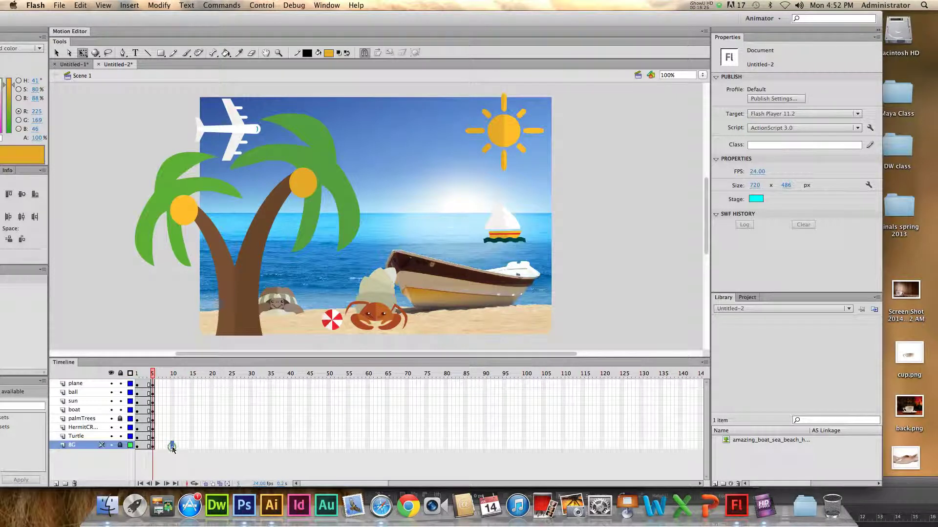
left_click(173, 384)
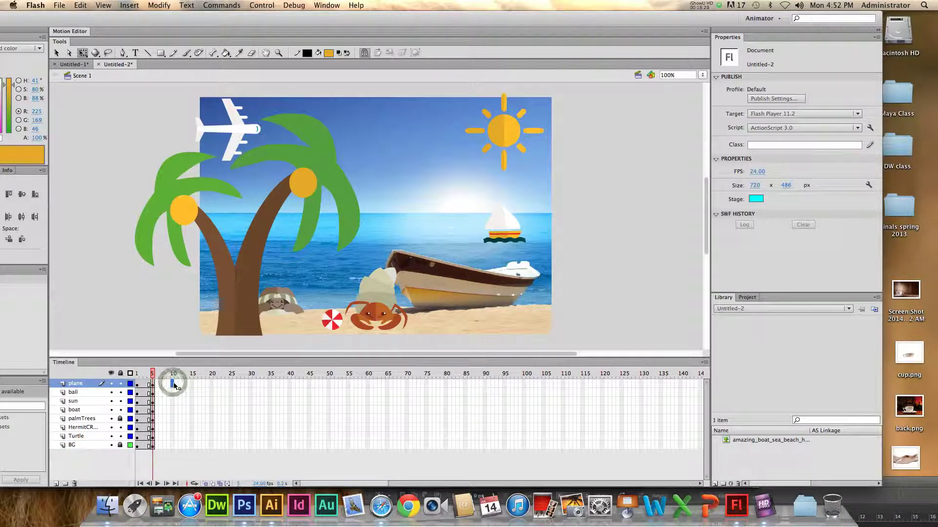
left_click(174, 445, "shift")
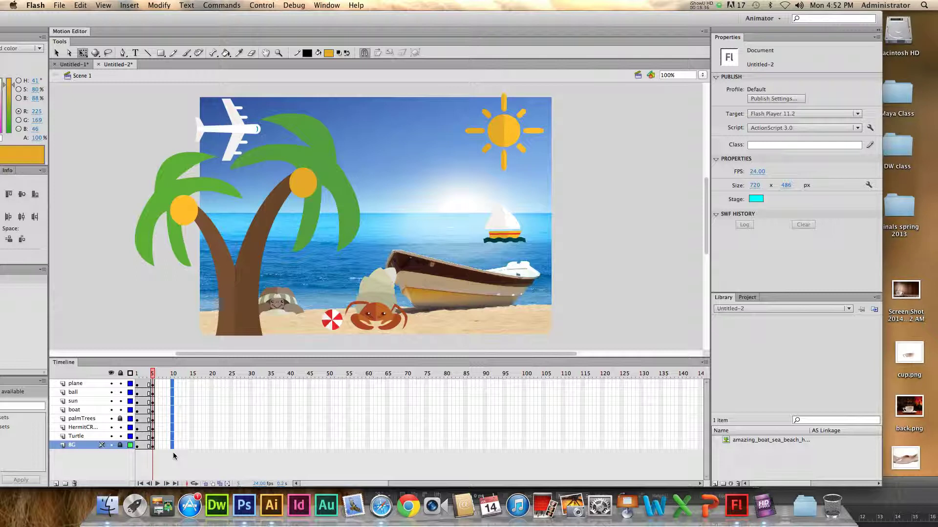
key("F6")
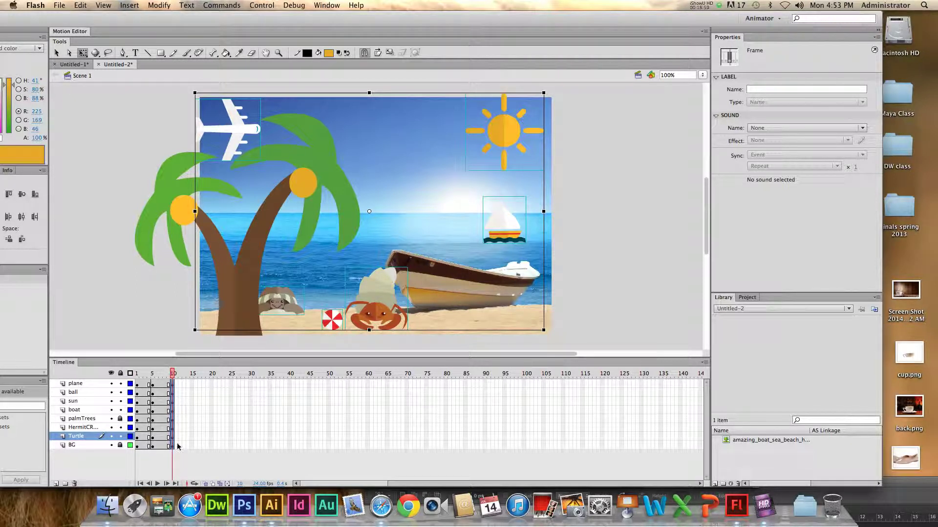
- Clear the multi-layer selection and select only the plane layer's artwork at frame 10
left_click(194, 463)
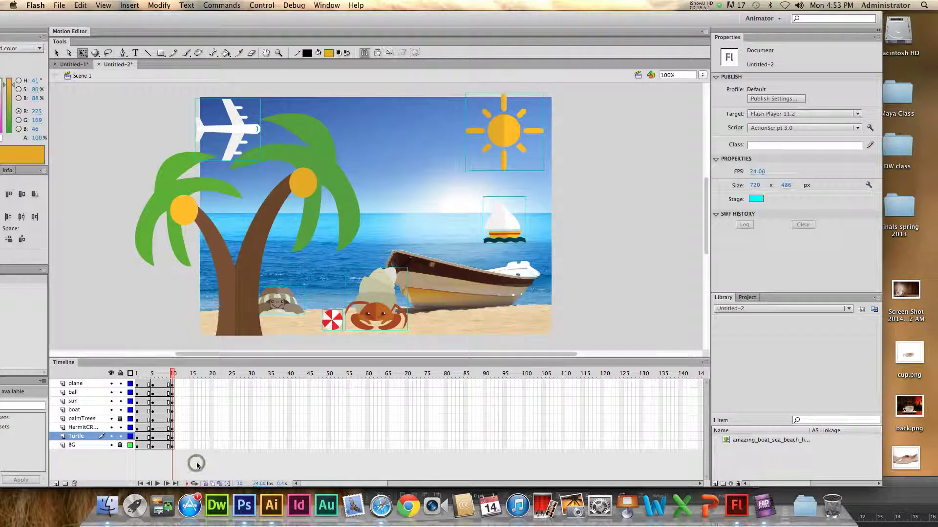
left_click(100, 383)
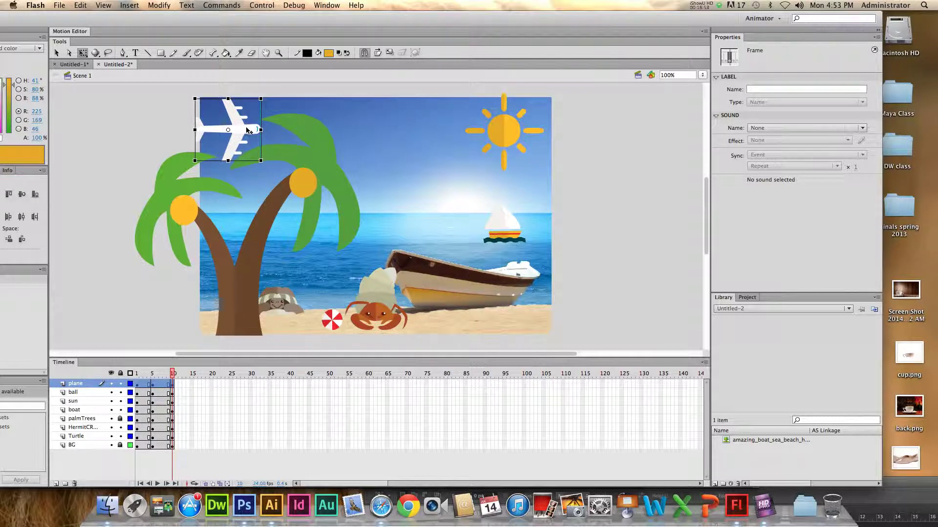
- In frame 10, move the plane right in front of the palm leaves to about X 130, tilting it slightly
left_click_drag(244, 132, 274, 131)
mouse_move(300, 169)
left_mouse_down()
mouse_move(284, 173)
mouse_move(299, 159)
left_mouse_up()
left_click_drag(279, 126, 308, 126)
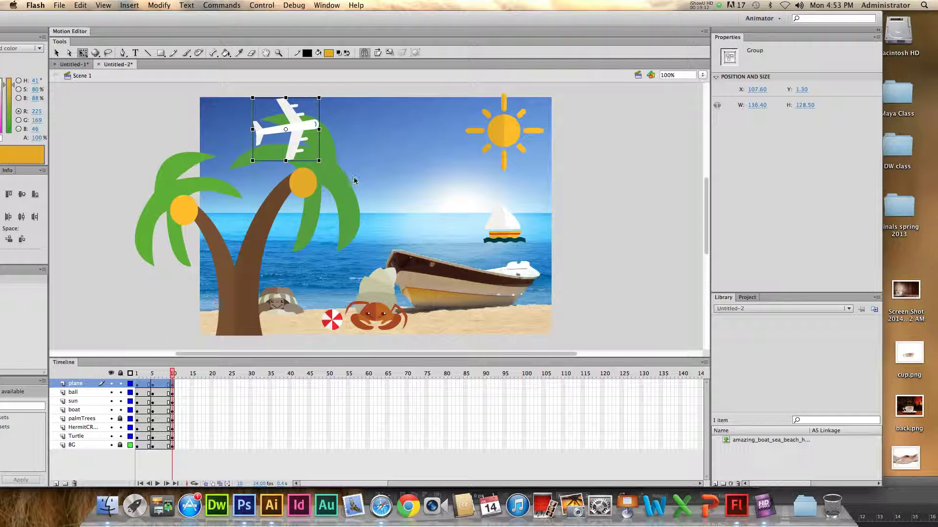
left_click_drag(308, 126, 321, 128)
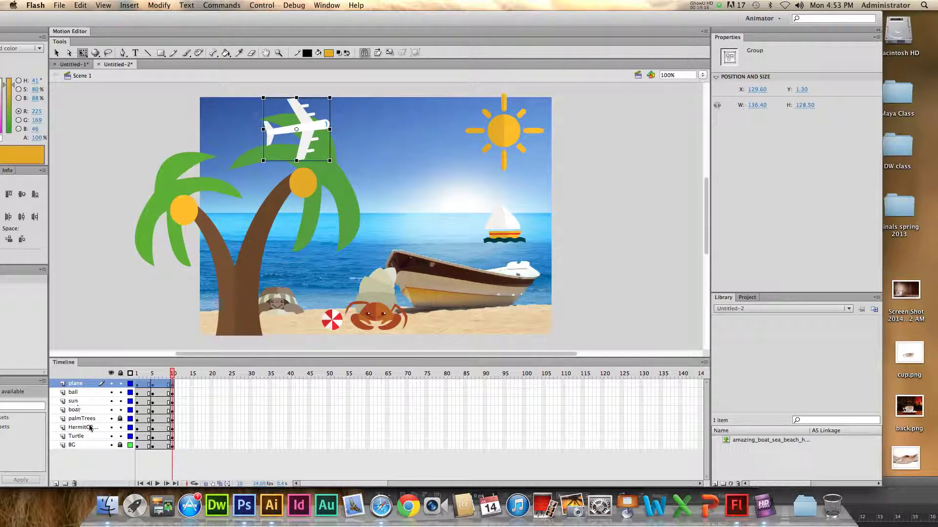
- Reorder the layers so the plane layer sits directly below palmTrees, placing the plane behind the leaves
left_click(85, 466)
left_click(75, 384)
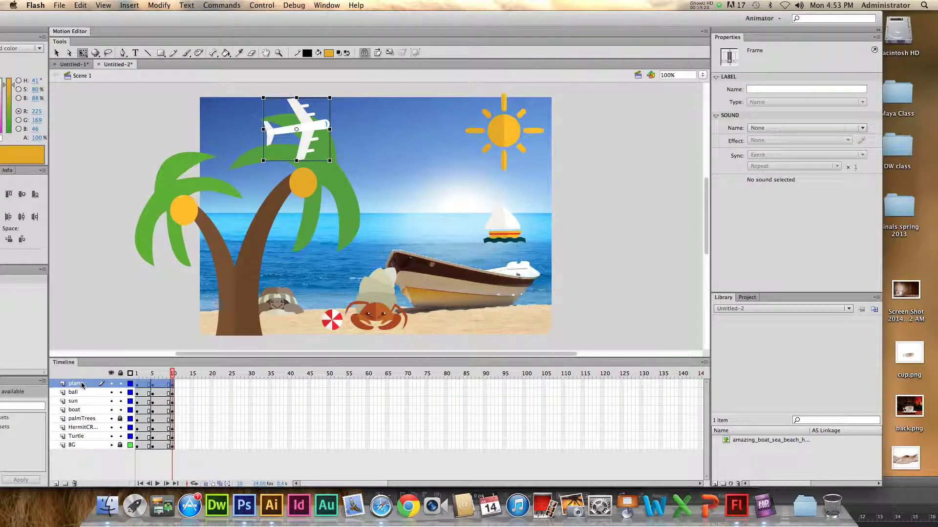
left_click_drag(81, 387, 78, 419)
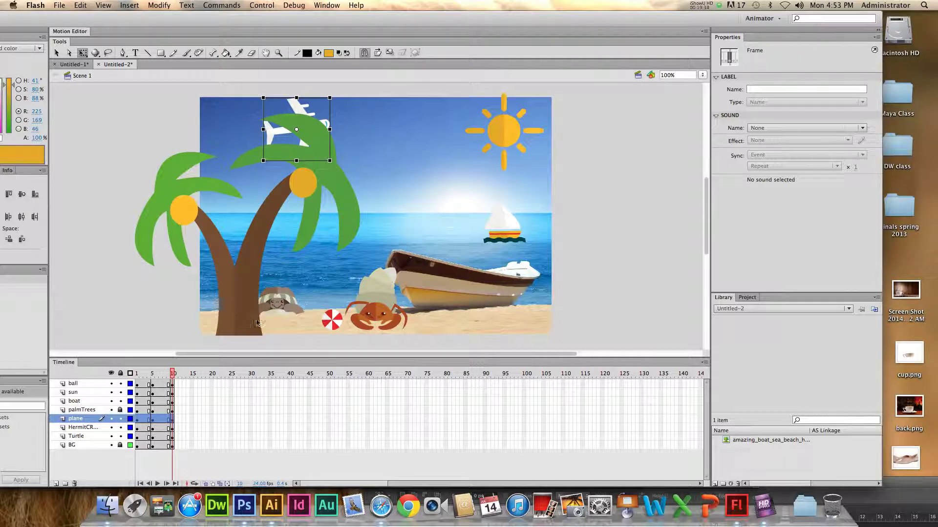
mouse_move(173, 374)
left_mouse_down()
mouse_move(138, 374)
mouse_move(180, 375)
left_mouse_up()
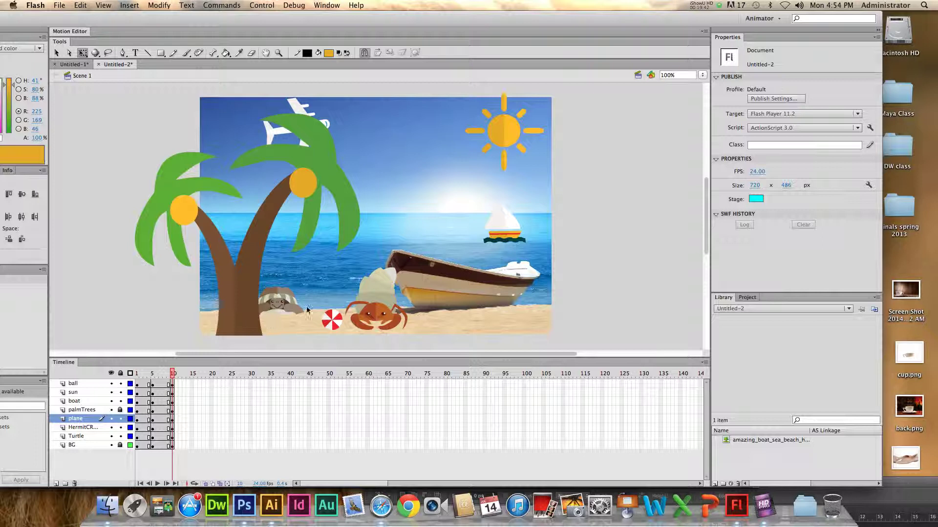
- In frame 10, shift the turtle right to about X 124, and rotate its flippers inside the group
left_click_drag(287, 305, 293, 314)
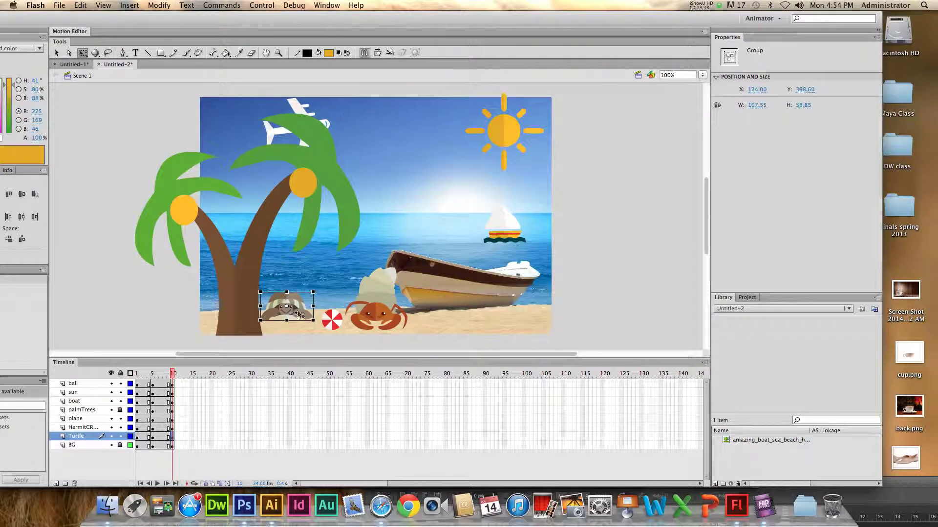
double_click(305, 318)
double_click(305, 317)
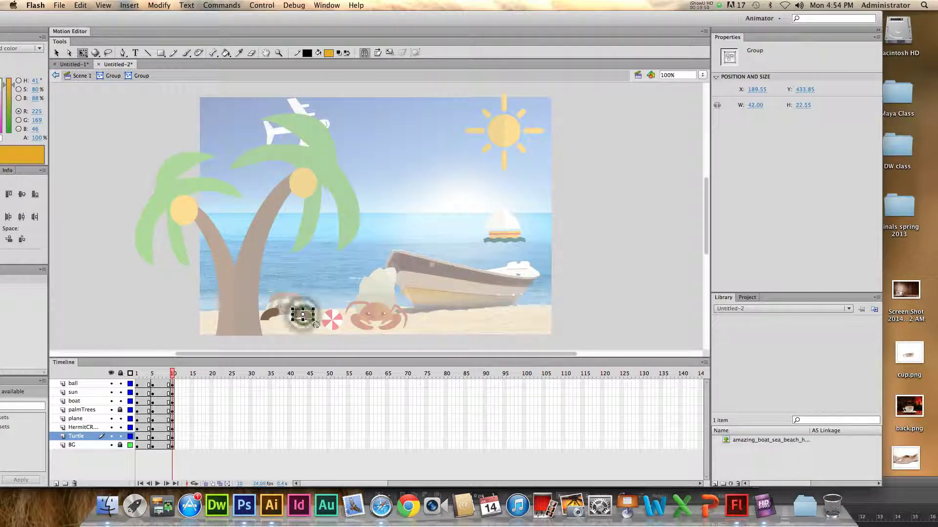
left_click(302, 317)
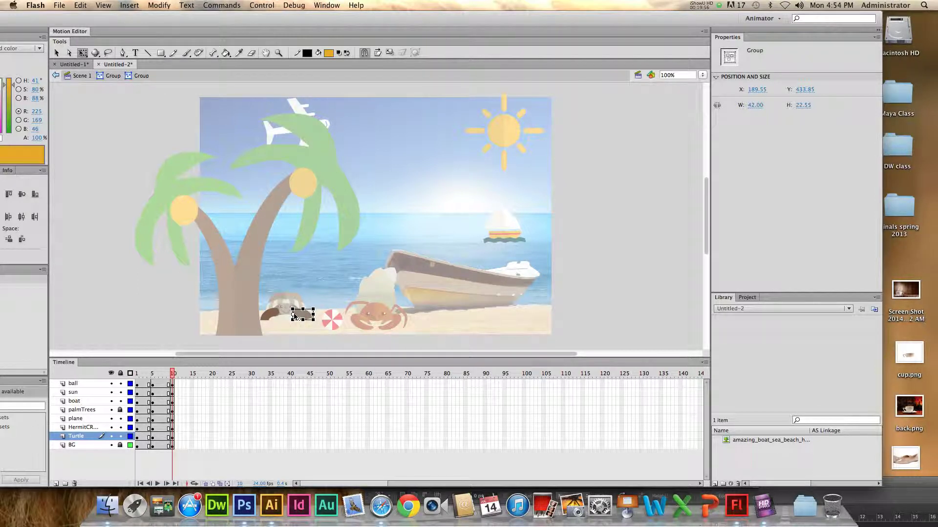
left_click_drag(317, 324, 285, 326)
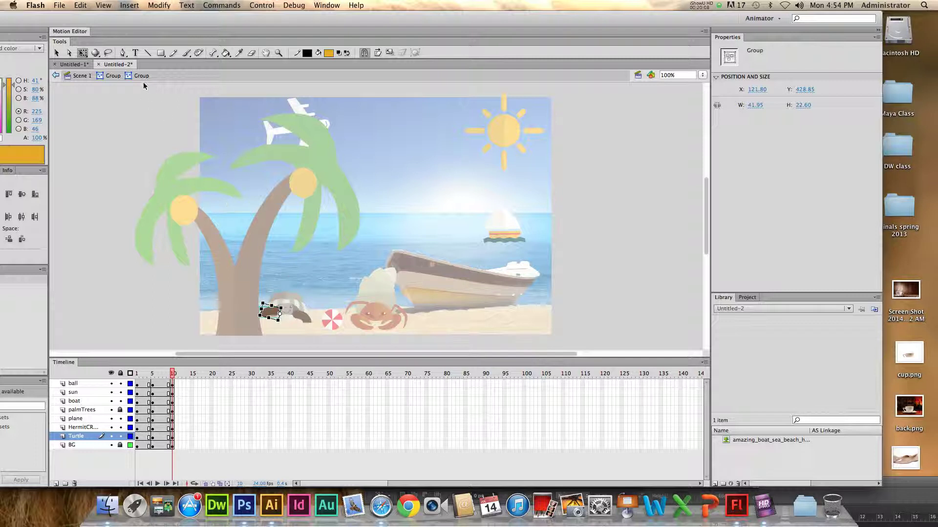
left_click(78, 77)
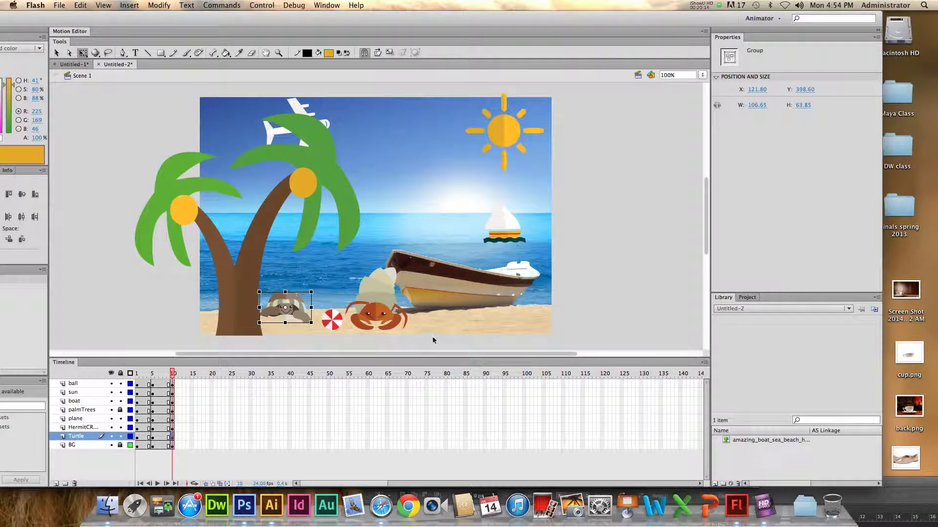
left_click(344, 346)
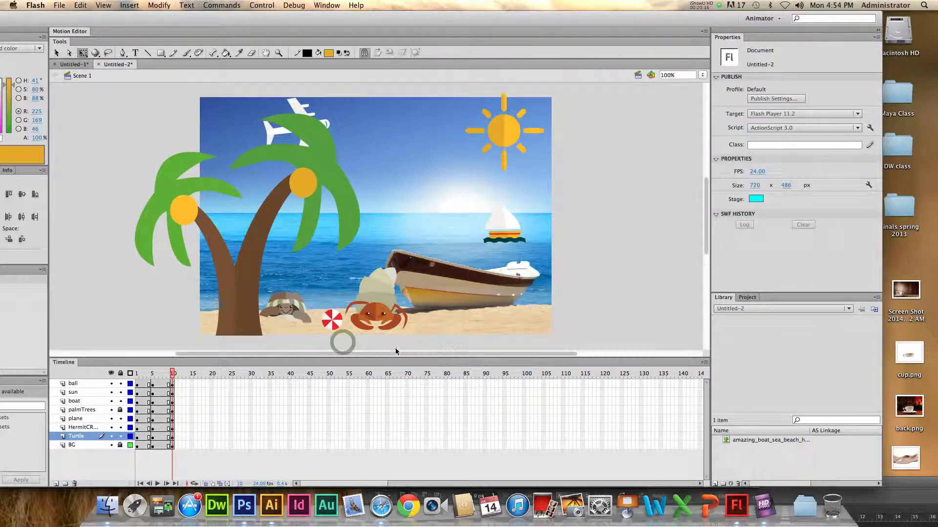
- Inside the hermit crab group in frame 10, rotate and skew the left leg outward, preview the motion, and return to the main scene
left_click(363, 306)
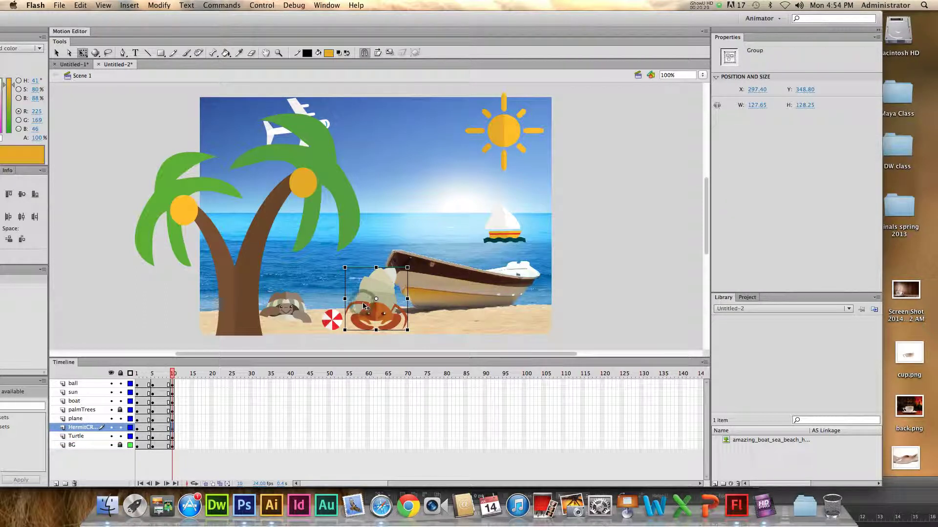
double_click(369, 308)
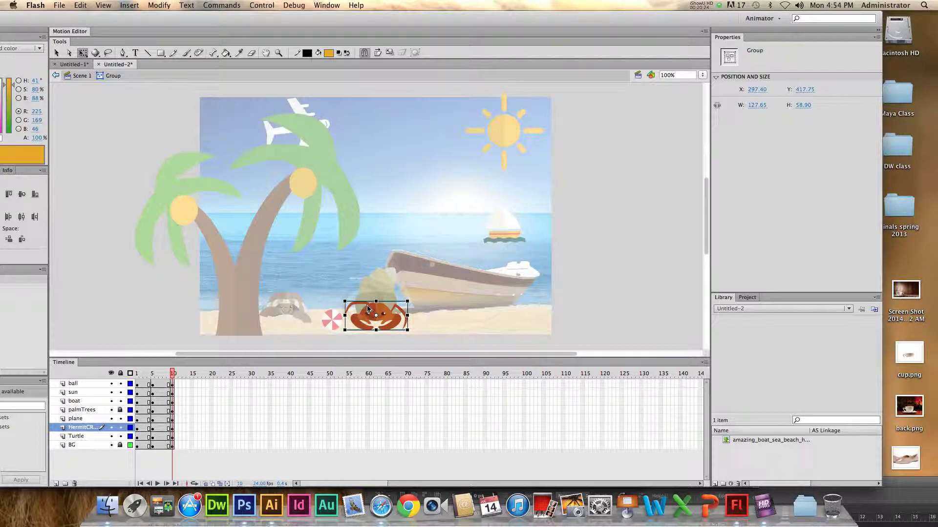
double_click(349, 307)
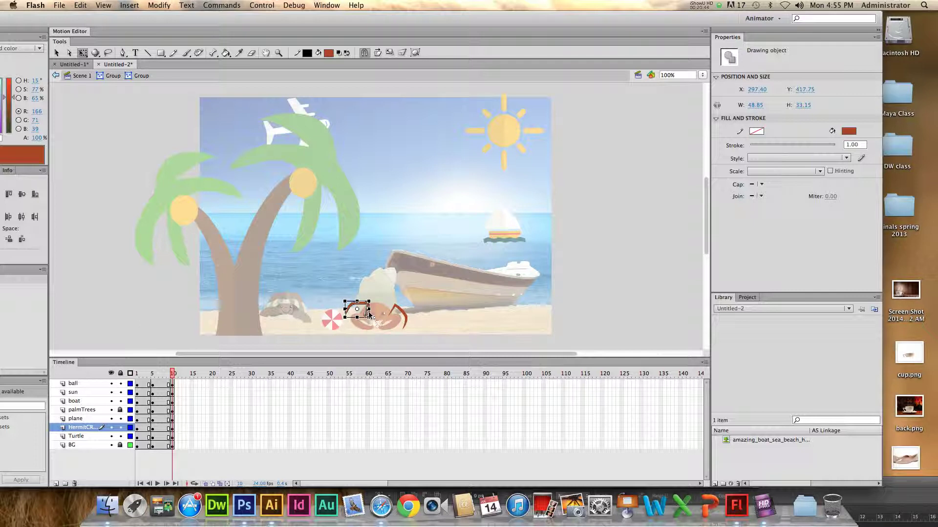
key("cmd+z")
mouse_move(342, 324)
left_mouse_down()
mouse_move(331, 342)
mouse_move(335, 313)
mouse_move(333, 344)
mouse_move(338, 320)
left_mouse_up()
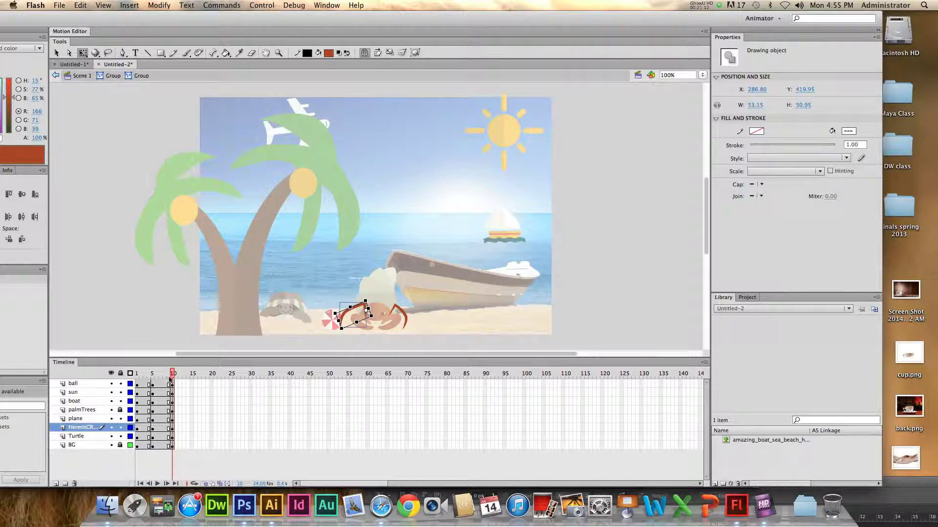
key("Return")
left_click(171, 377)
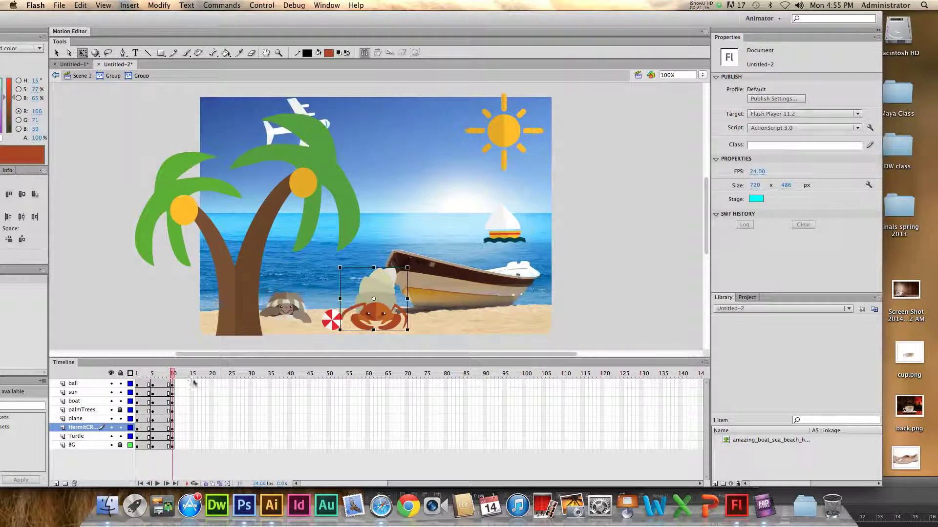
key("Return")
key("Return")
key("super+e")
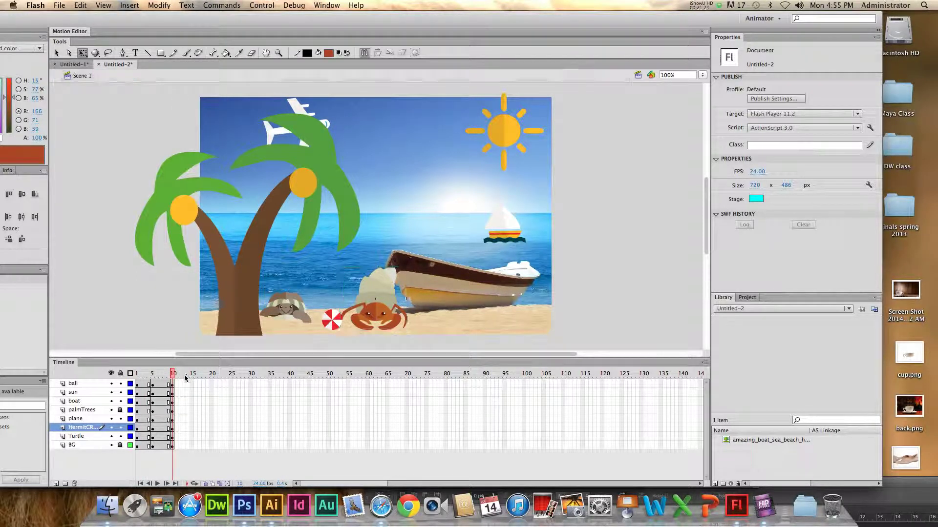
- In frame 10, move the sailboat left to about X 541 and skew it so the sail leans right
left_click(505, 227)
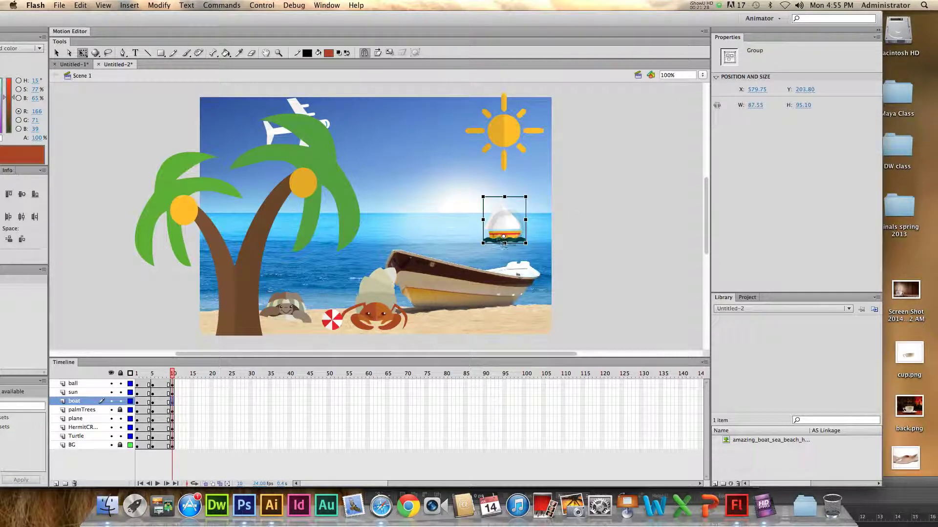
left_click_drag(505, 223, 487, 222)
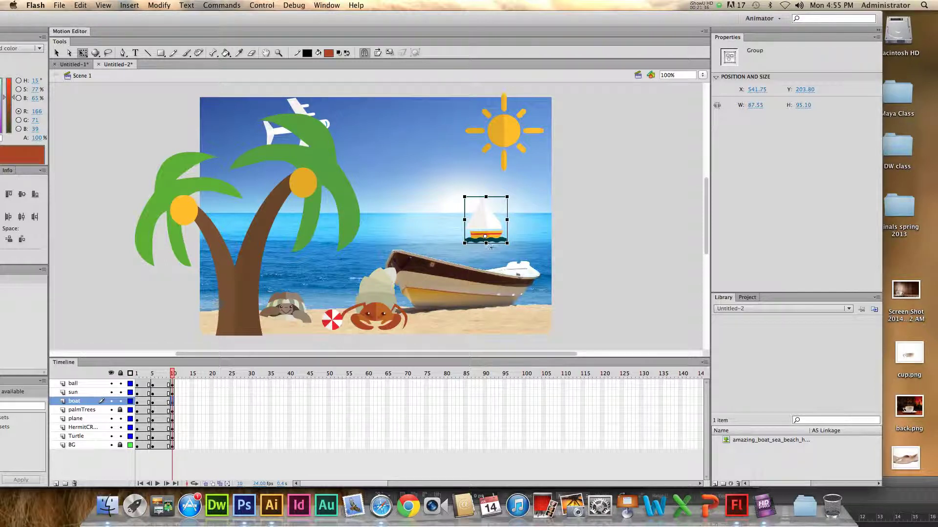
left_click_drag(488, 245, 489, 246)
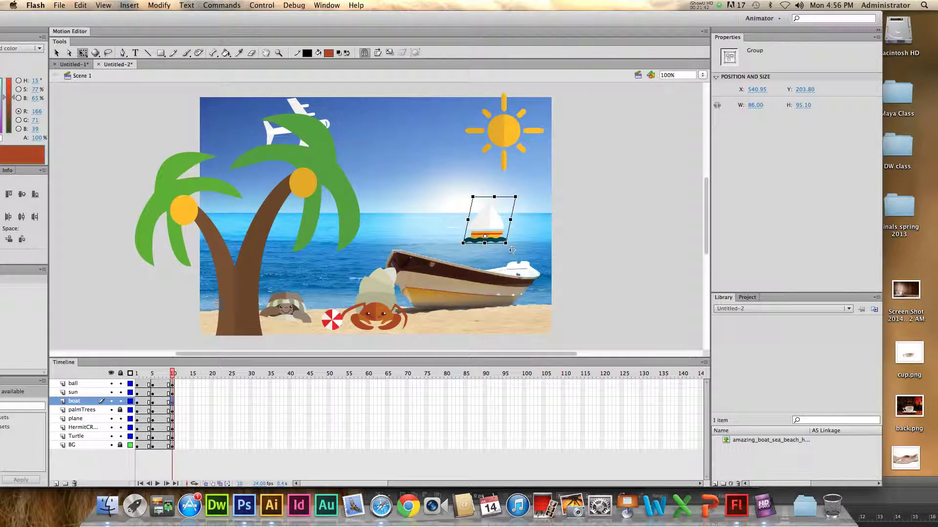
mouse_move(171, 373)
left_mouse_down()
mouse_move(137, 369)
mouse_move(173, 372)
left_mouse_up()
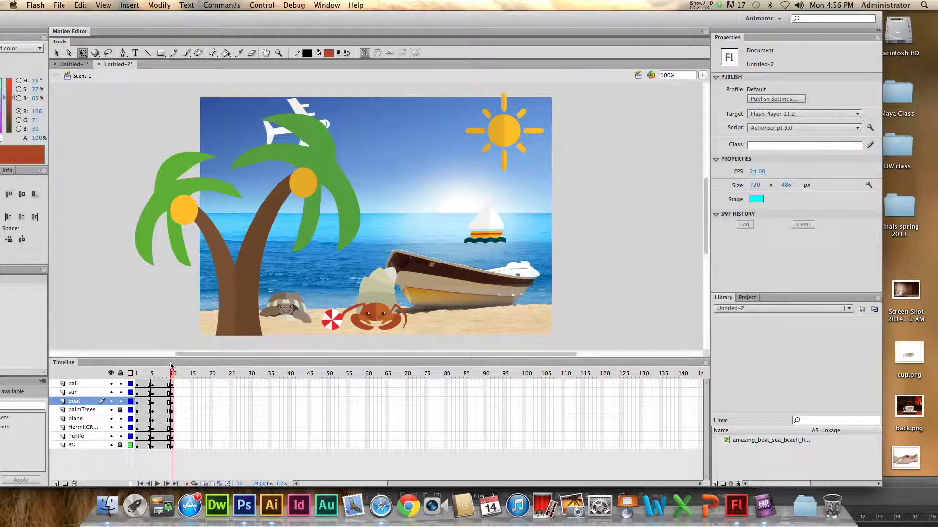
- Compare the sun layer's keyframes at frames 1, 5 and 10, and copy the one at frame 1
left_click(79, 392)
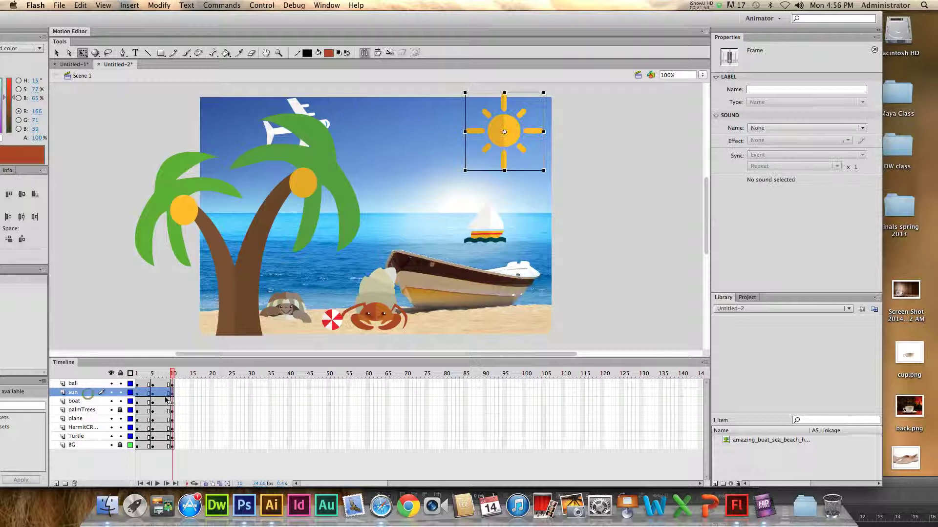
left_click(152, 397)
left_click(173, 397)
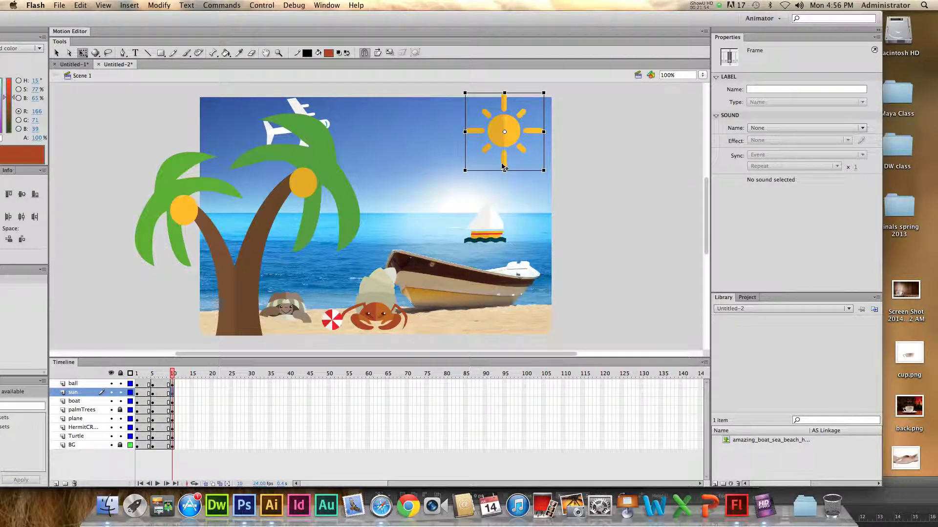
left_click(152, 386)
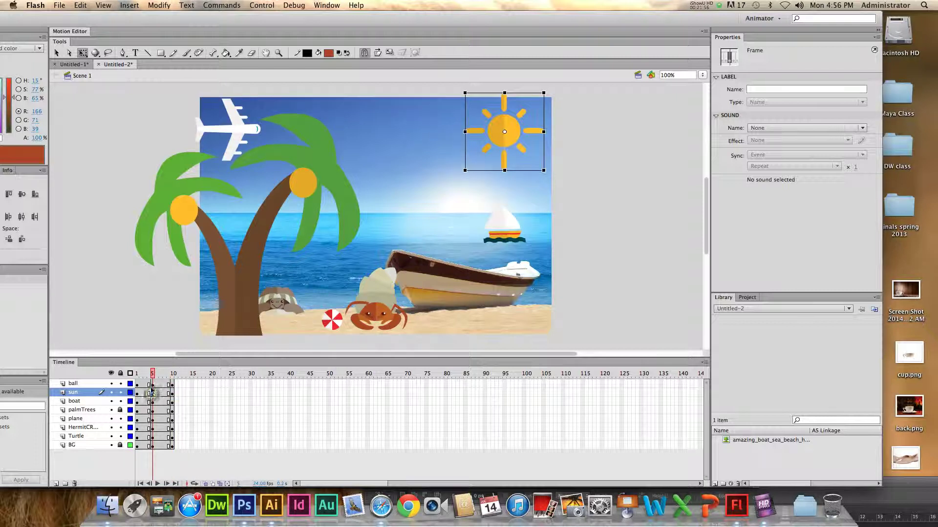
left_click(137, 392)
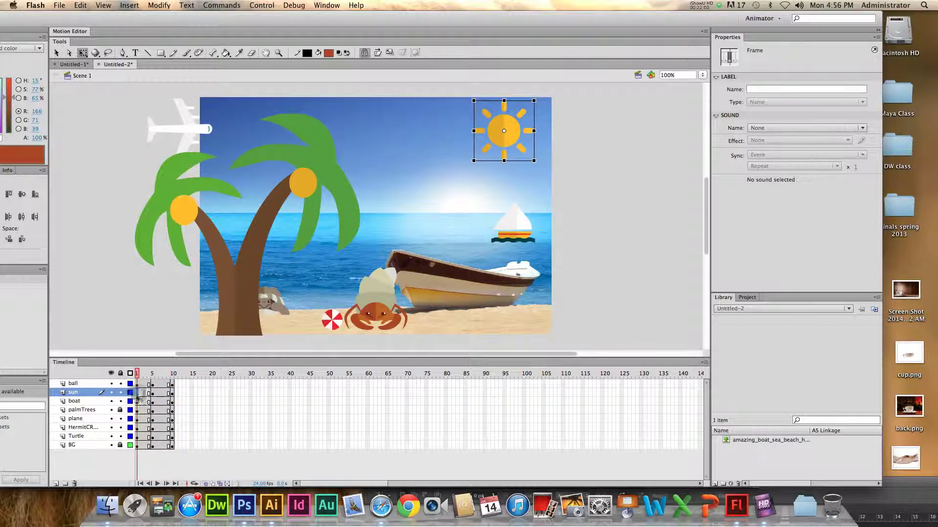
left_click(138, 397)
right_click(138, 397)
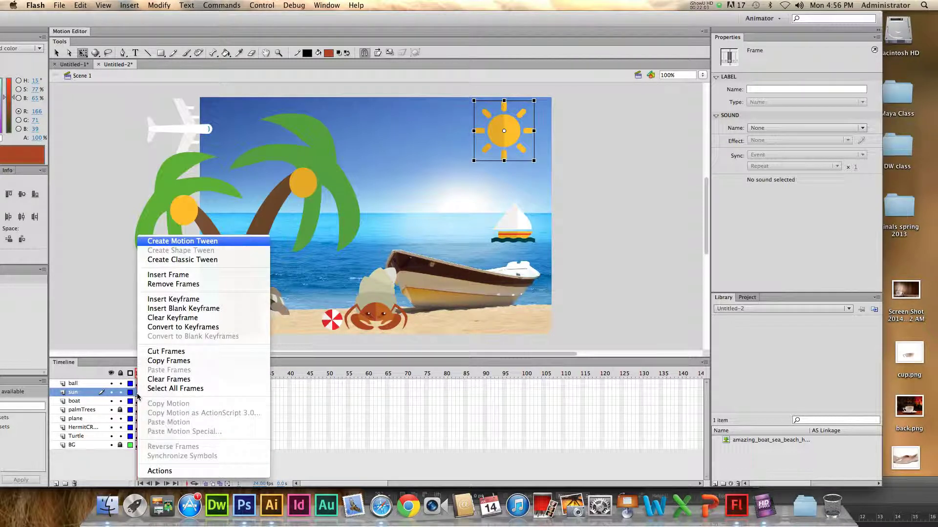
left_click(171, 361)
right_click(137, 396)
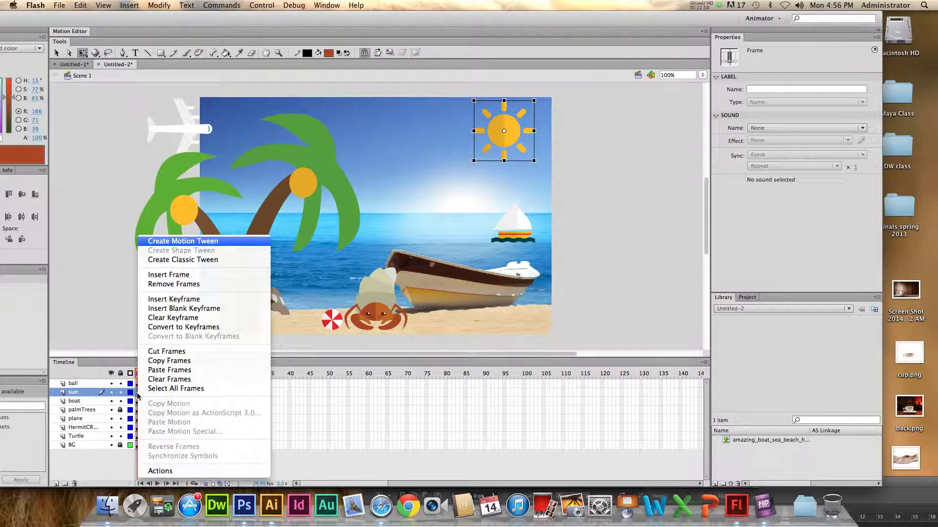
left_click(165, 361)
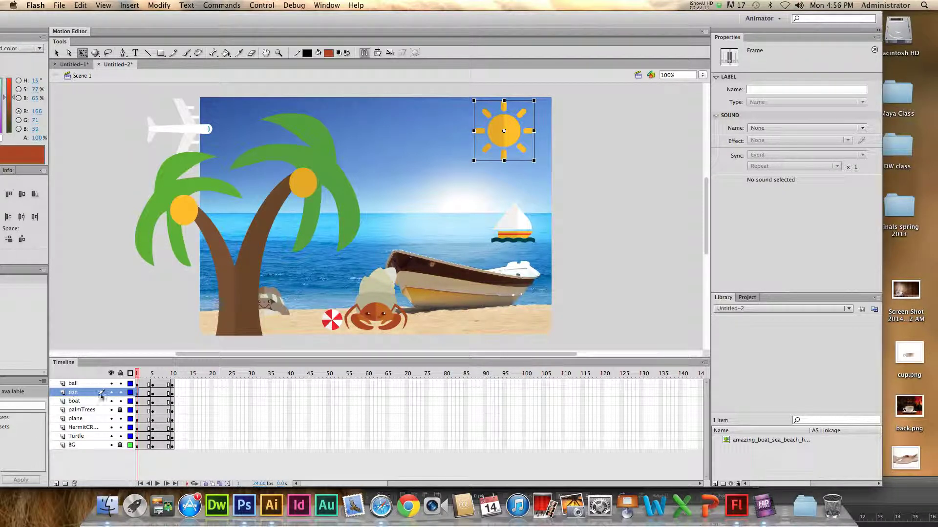
- Paste the copied sun frame over frame 10 of the sun layer and scrub the timeline to check it
left_click(173, 394)
right_click(173, 396)
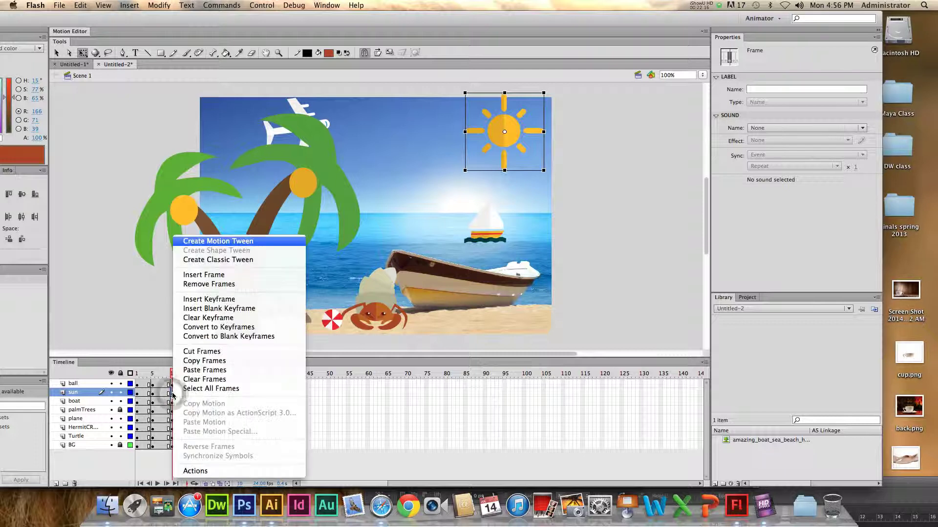
left_click(218, 371)
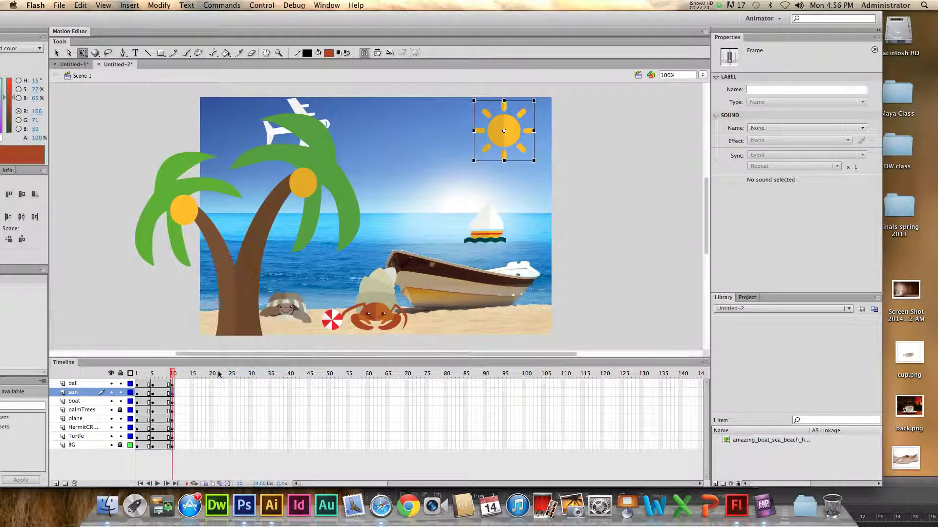
mouse_move(169, 373)
left_mouse_down()
mouse_move(117, 376)
mouse_move(181, 384)
left_mouse_up()
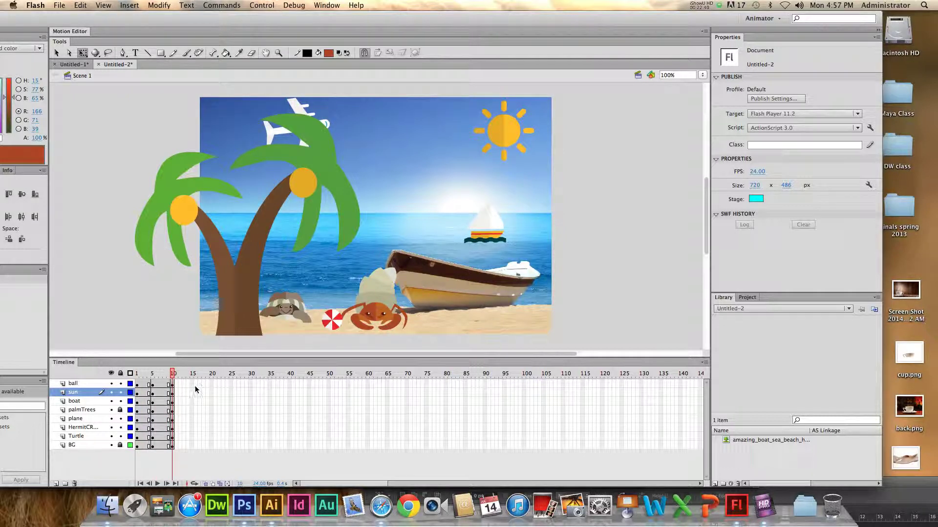
- Insert keyframes at frame 15 on all layers, from the ball layer down to BG
left_click(191, 383)
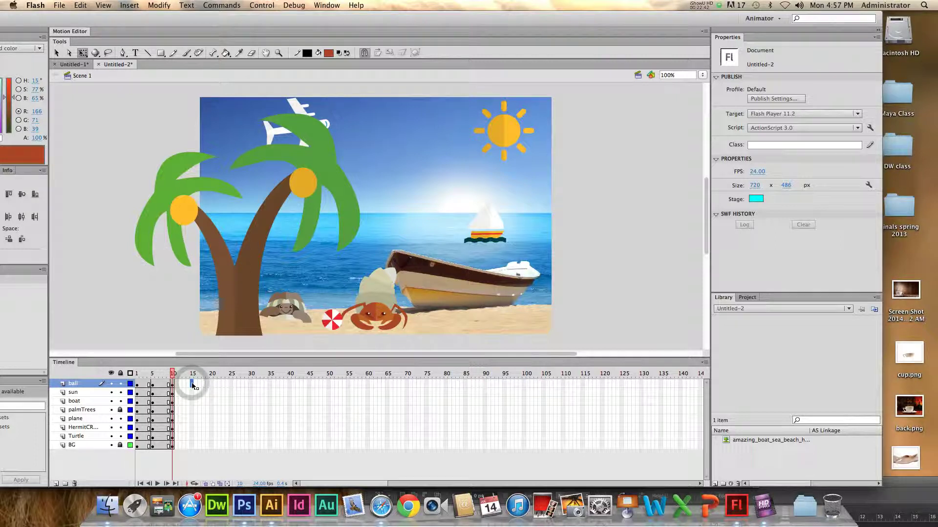
left_click(193, 446, "shift")
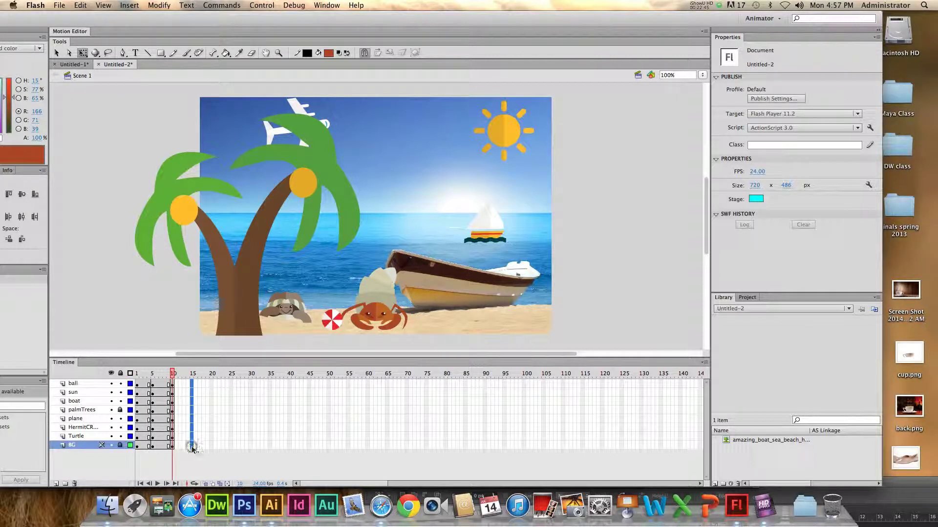
left_click(192, 383)
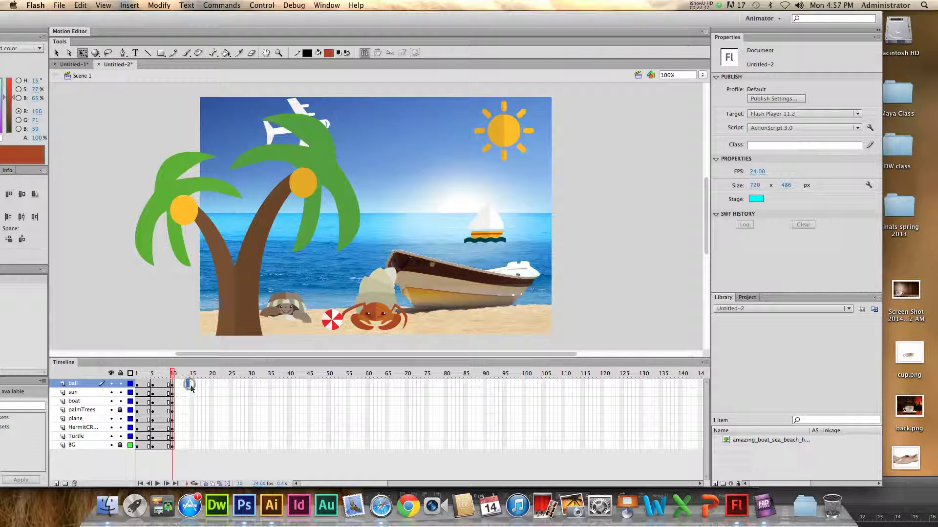
left_click(191, 446, "shift")
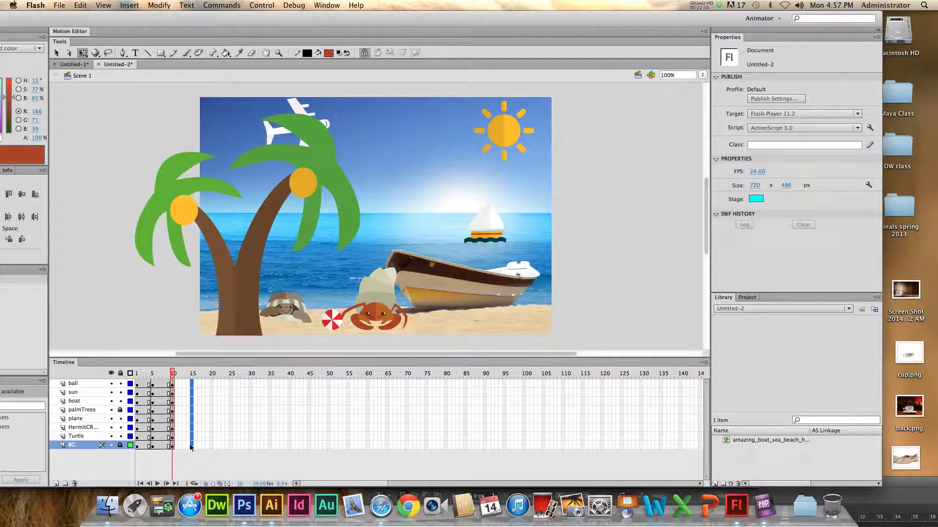
key("F6")
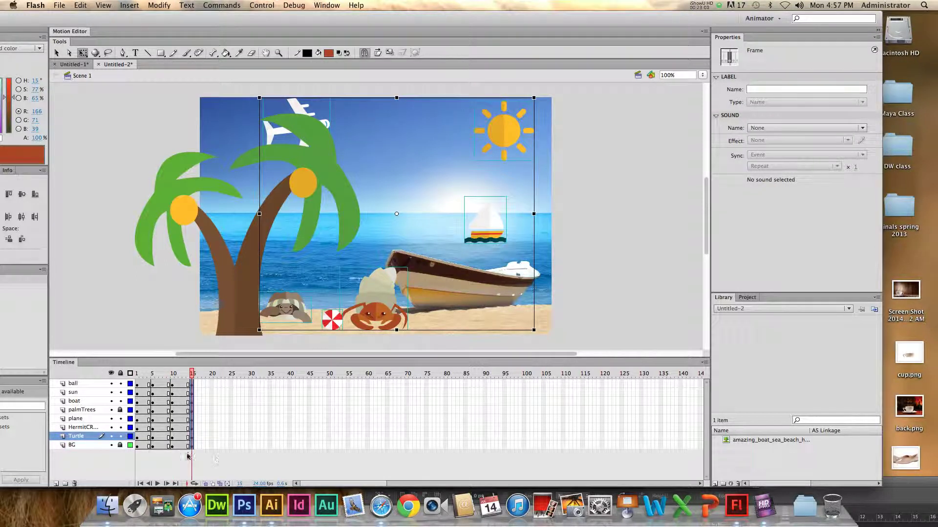
left_click(219, 459)
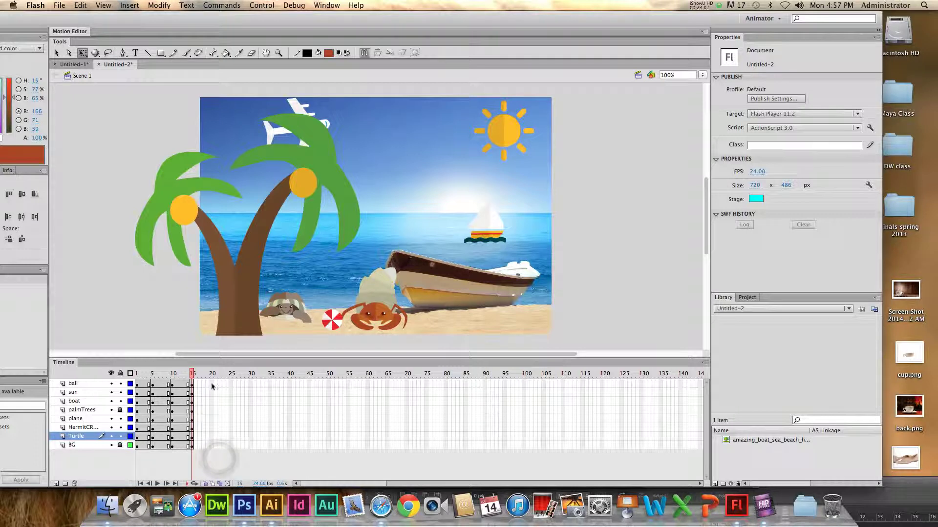
- In frame 15, rotate the beach ball and move it left toward the turtle, and compare it with frame 10
left_click(191, 384)
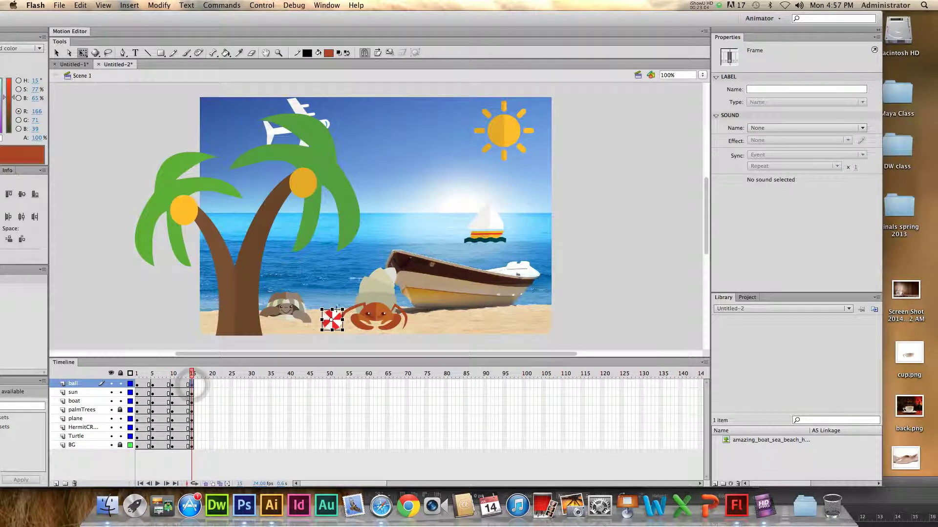
left_click(72, 384)
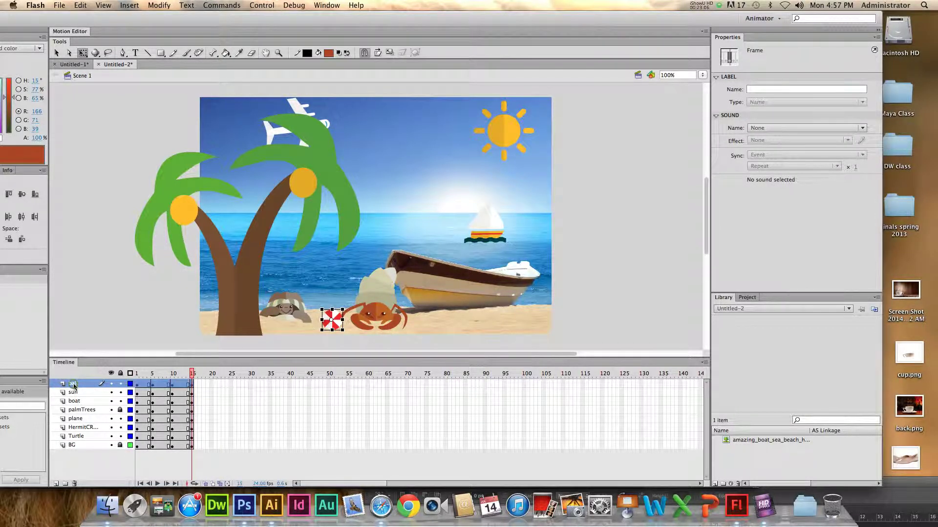
left_click(190, 385)
left_click(192, 386)
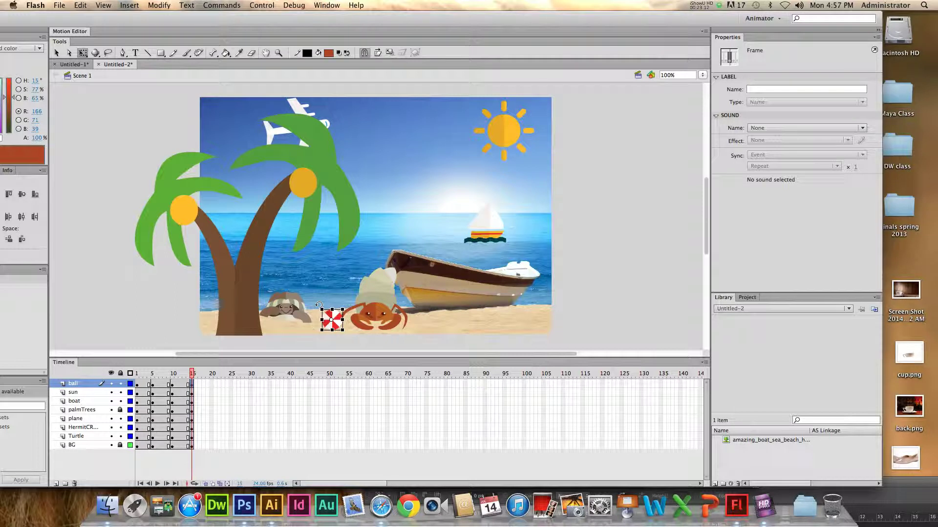
mouse_move(319, 304)
left_mouse_down()
mouse_move(302, 319)
mouse_move(331, 321)
mouse_move(304, 300)
mouse_move(311, 295)
left_mouse_up()
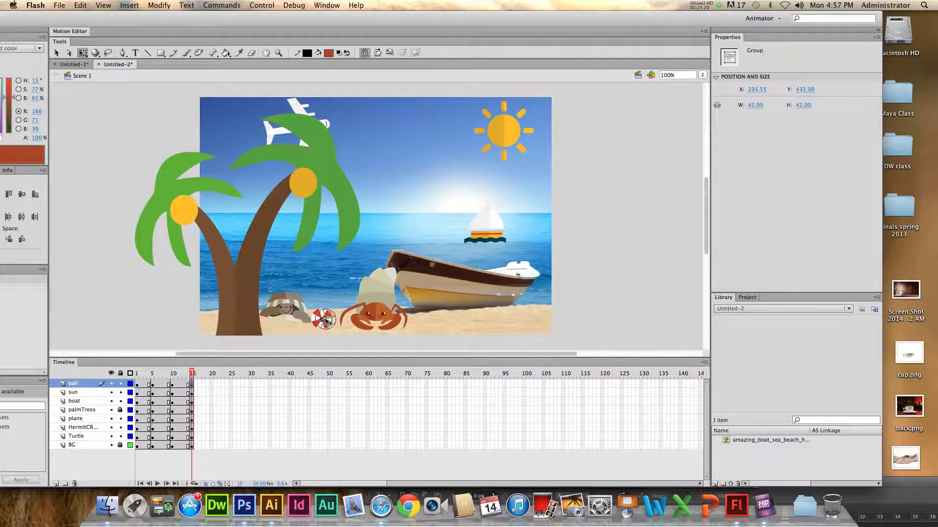
key("Return")
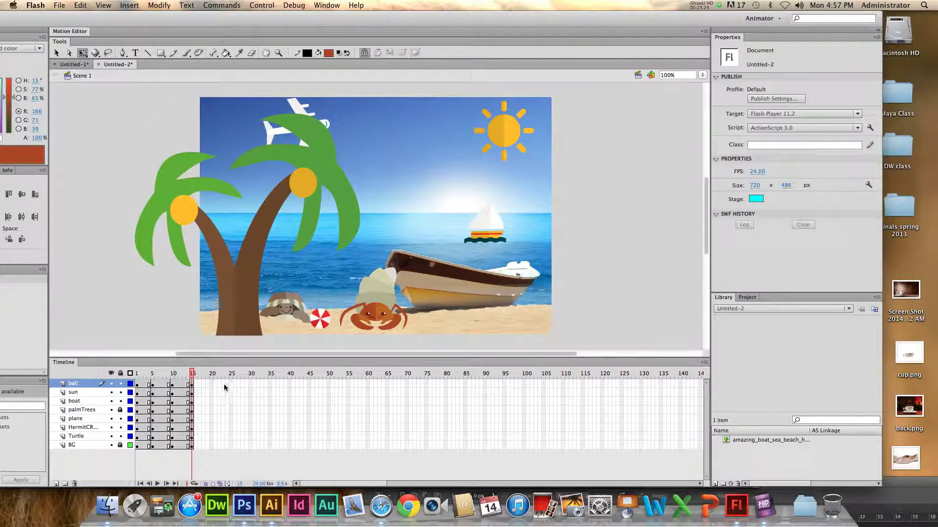
left_click(172, 381)
key("Return")
key("Return")
left_click(193, 374)
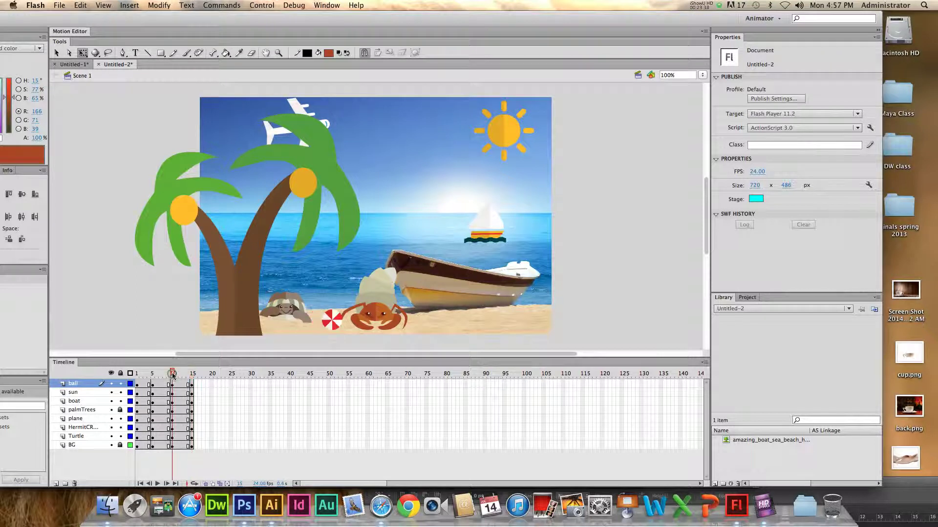
left_click(193, 375)
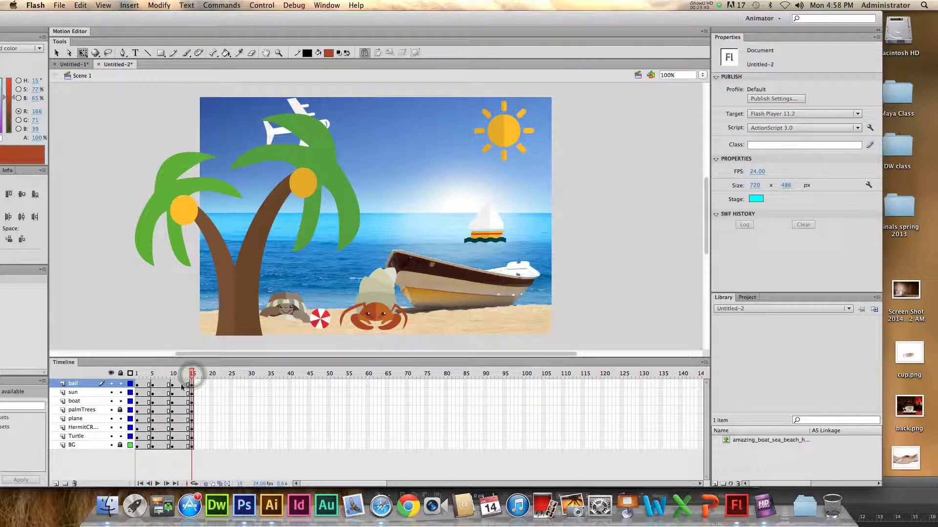
- Add a keyframe at frame 12 of the ball layer, rotate the ball slightly, and scrub the timeline to check it
left_click(181, 385)
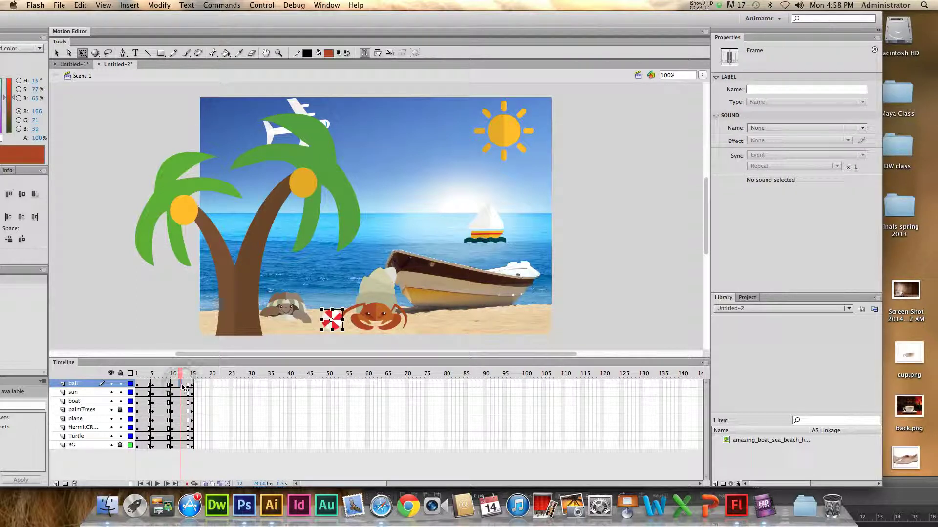
left_click(180, 386)
mouse_move(348, 333)
left_mouse_down()
mouse_move(360, 346)
mouse_move(345, 327)
left_mouse_up()
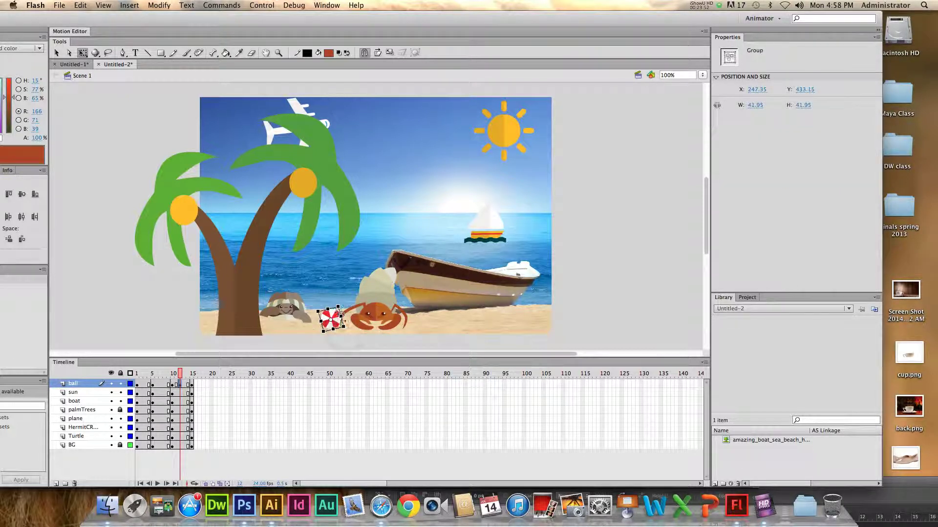
mouse_move(179, 373)
left_mouse_down()
mouse_move(221, 378)
mouse_move(176, 375)
left_mouse_up()
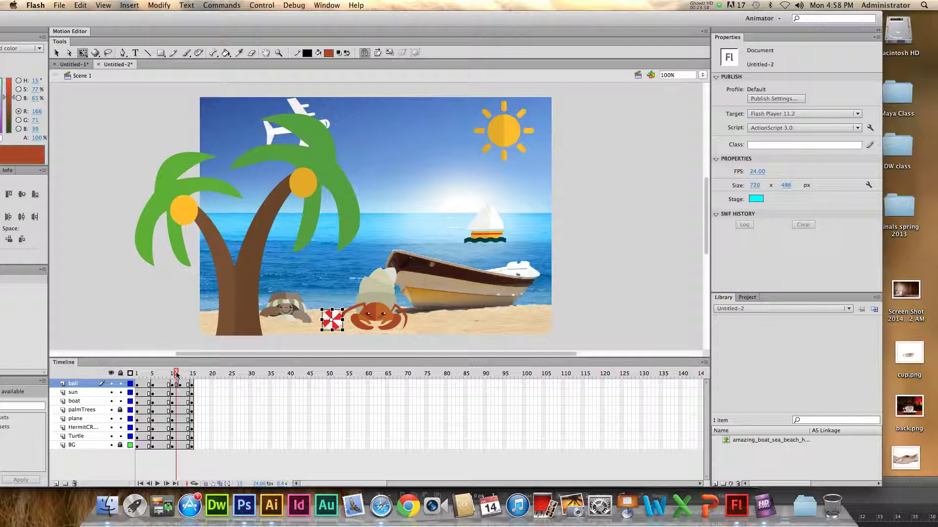
left_click(181, 386)
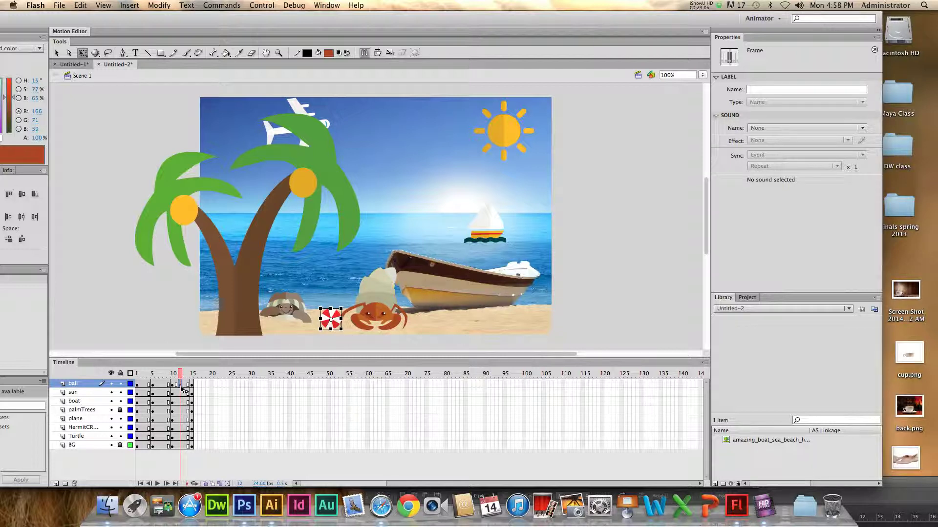
left_click(181, 386)
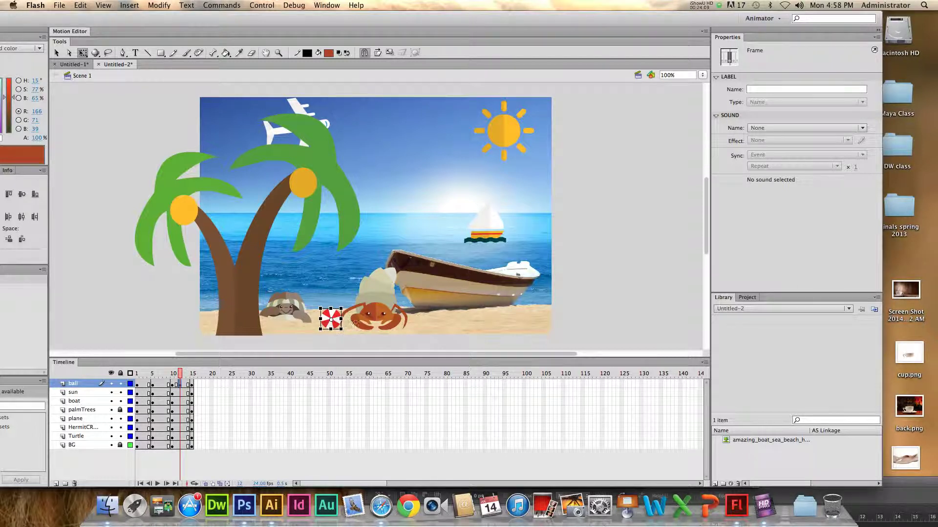
- In frame 15, rotate the ball further and nudge it to about X 223, Y 436, checking the motion on the timeline
left_click(191, 385)
left_click_drag(333, 333, 329, 338)
left_click_drag(193, 375, 213, 380)
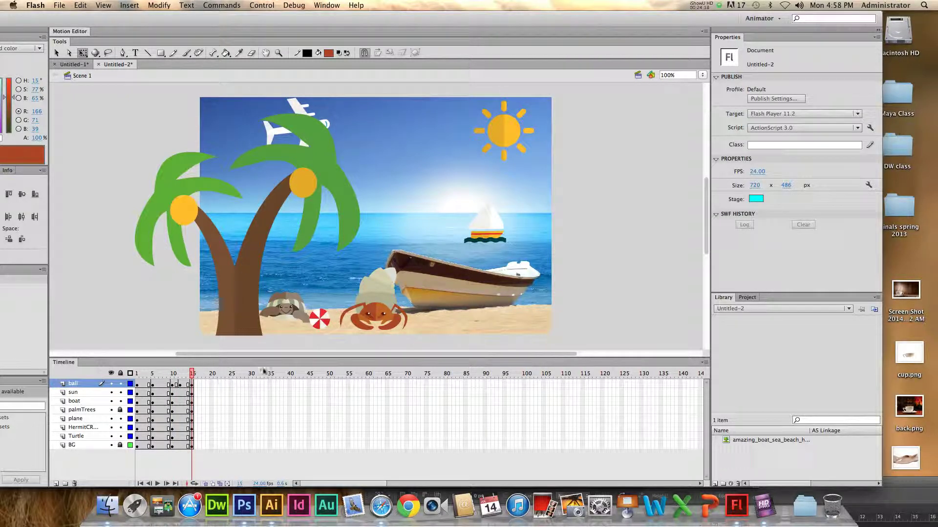
left_click(326, 326)
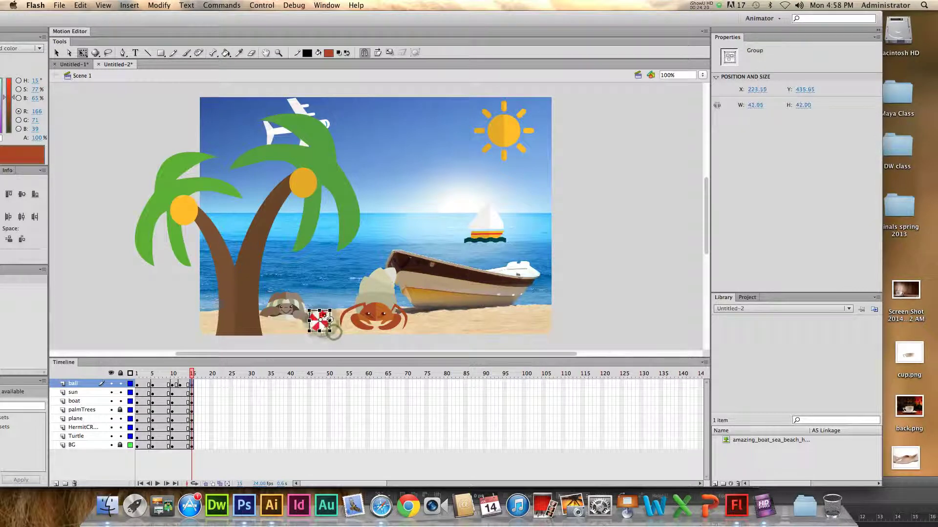
left_click_drag(191, 373, 213, 370)
left_click(141, 372)
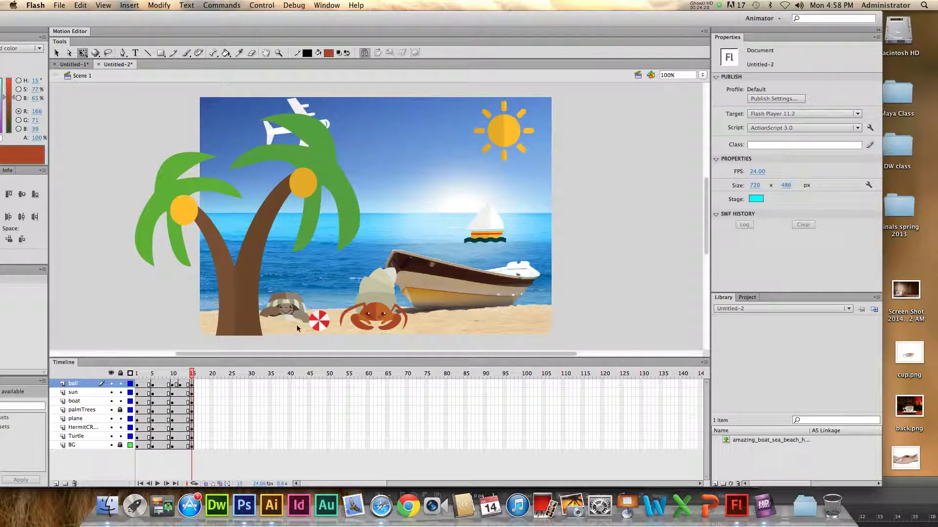
left_click(191, 385)
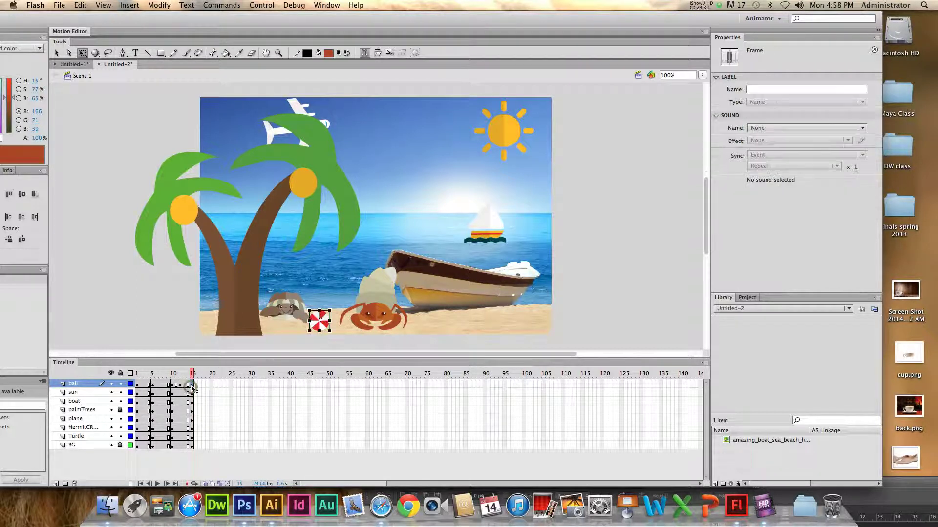
- In frame 15, move the turtle right and slightly down to about X 135, Y 404
left_click(291, 307)
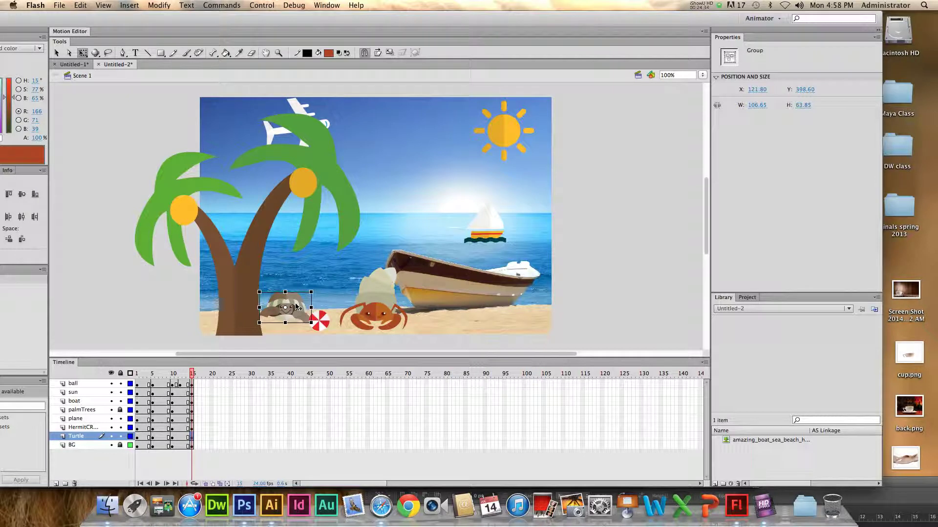
left_click_drag(296, 307, 304, 315)
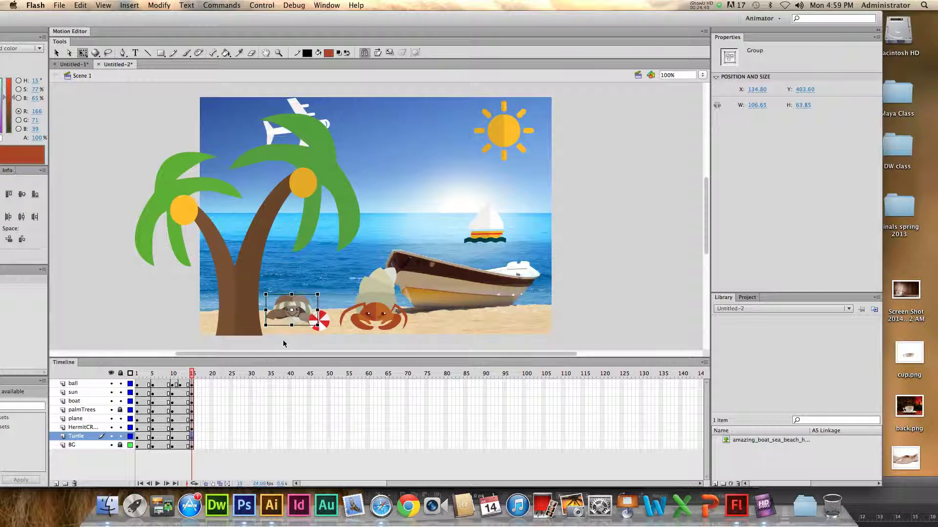
left_click(284, 347)
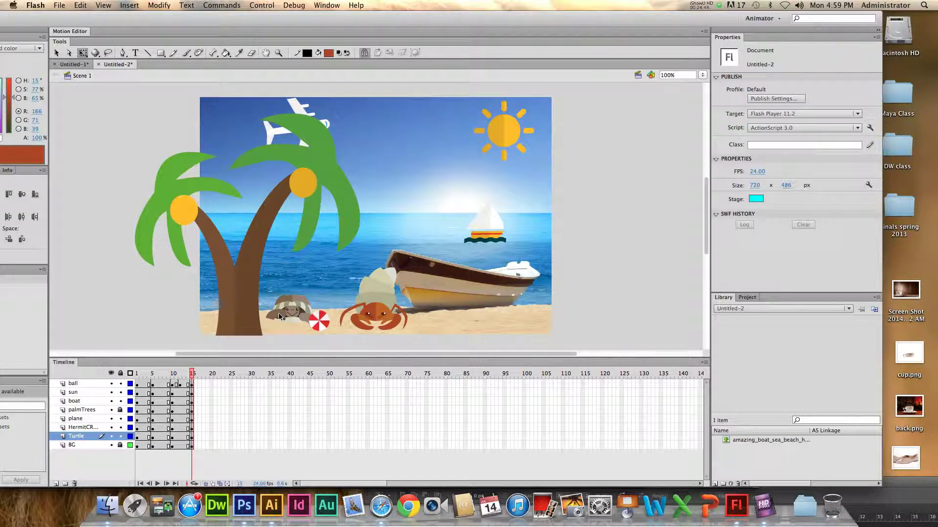
- Inside the turtle group in frame 15, rotate the left and right flippers and return to the main scene
double_click(279, 317)
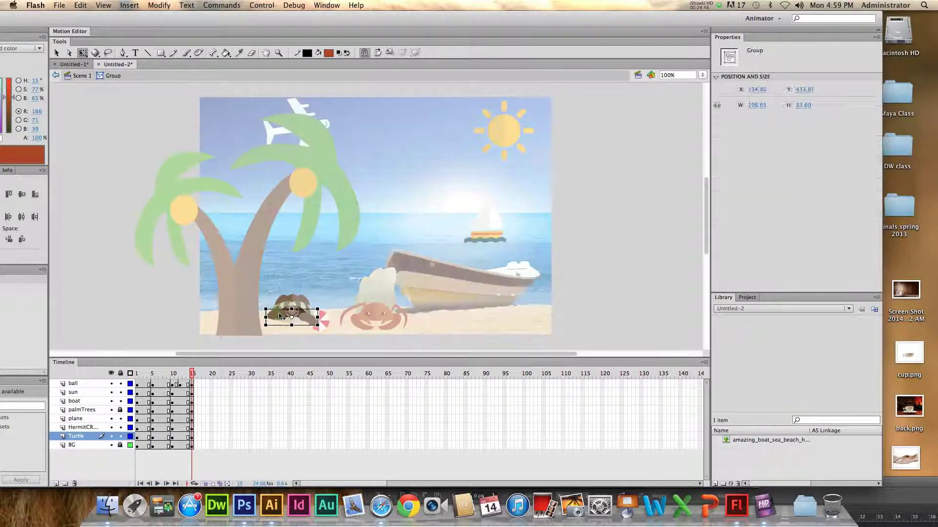
double_click(278, 315)
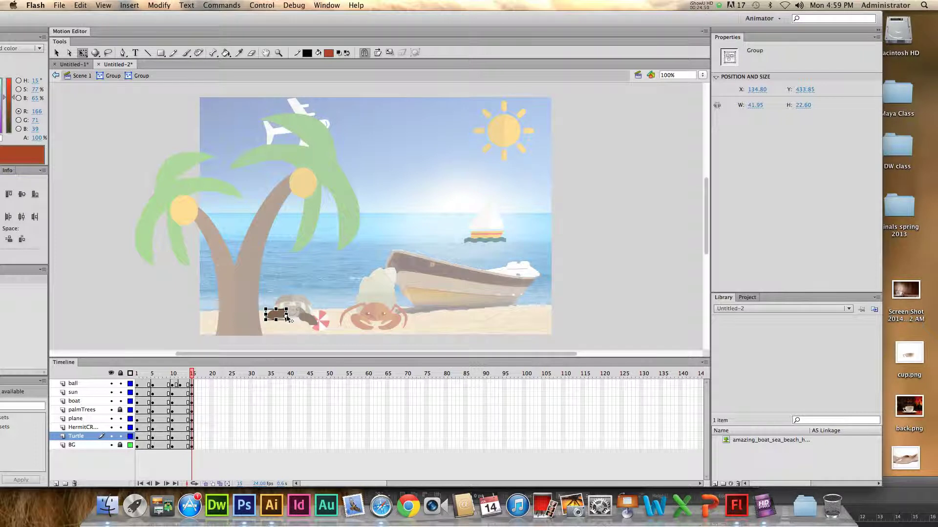
left_click_drag(266, 325, 316, 330)
left_click(308, 322)
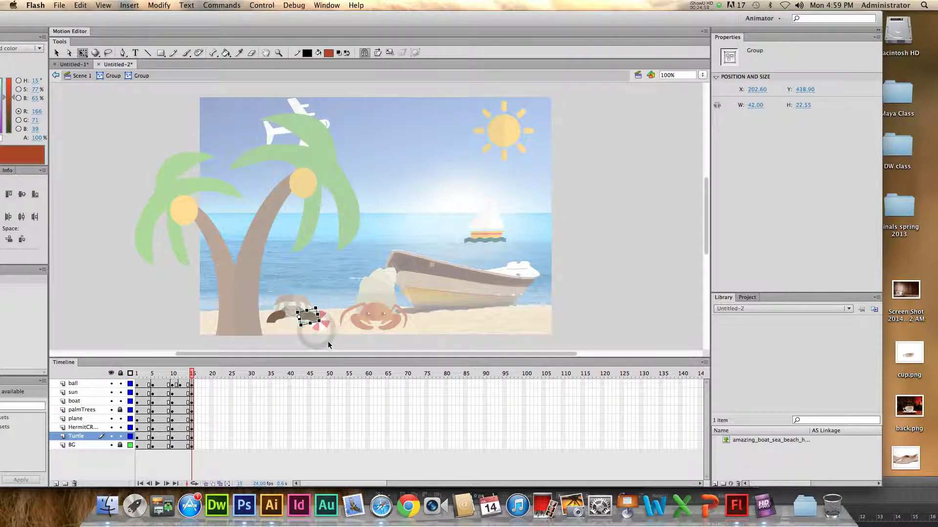
left_click(327, 342)
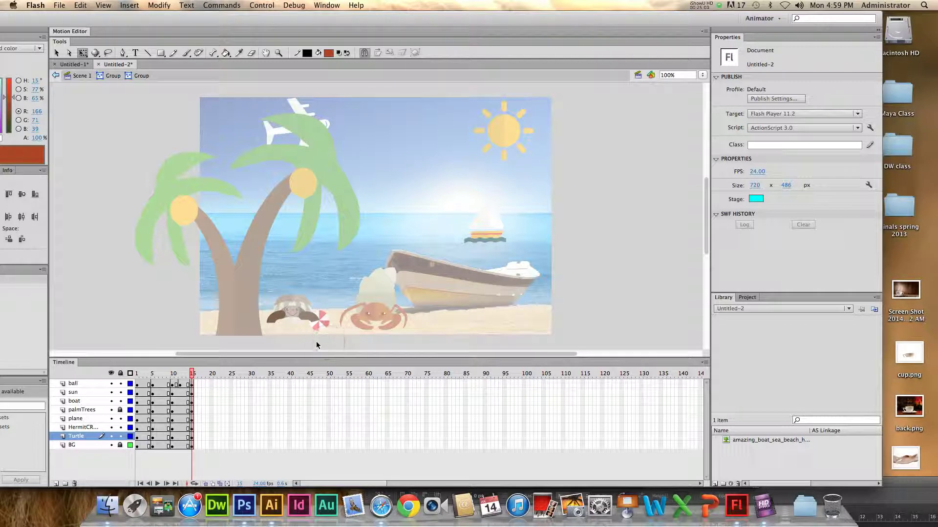
left_click(78, 76)
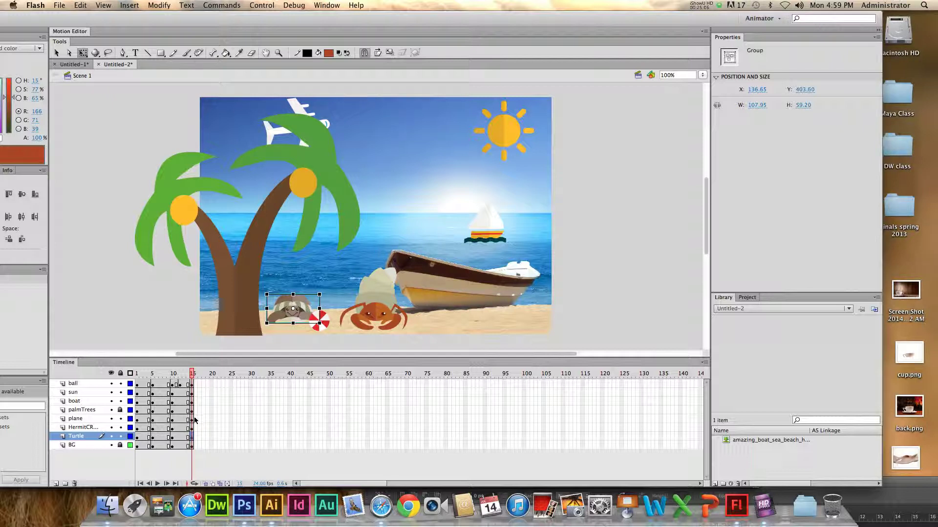
- In frame 15, tilt the hermit crab clockwise at about X 292, Y 351, and rotate the left leg inward inside its group
left_click(362, 310)
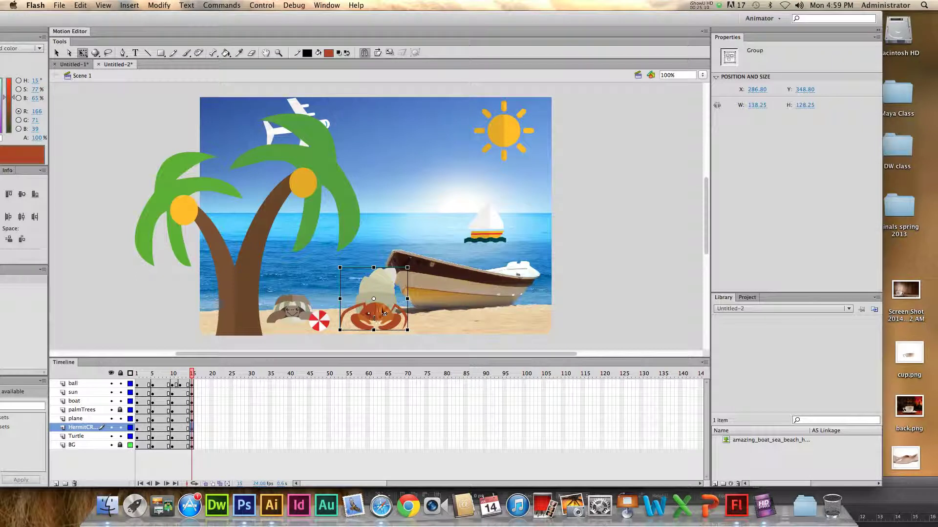
left_click_drag(381, 313, 417, 338)
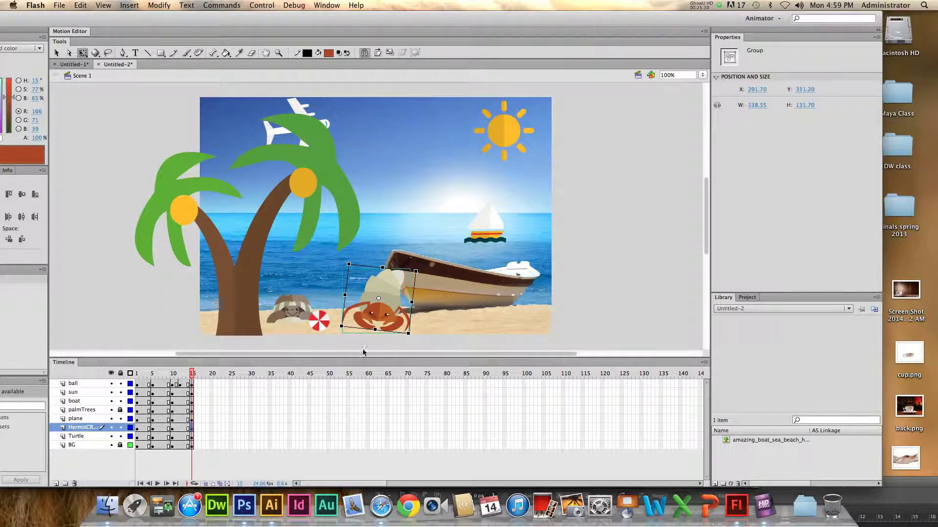
double_click(362, 308)
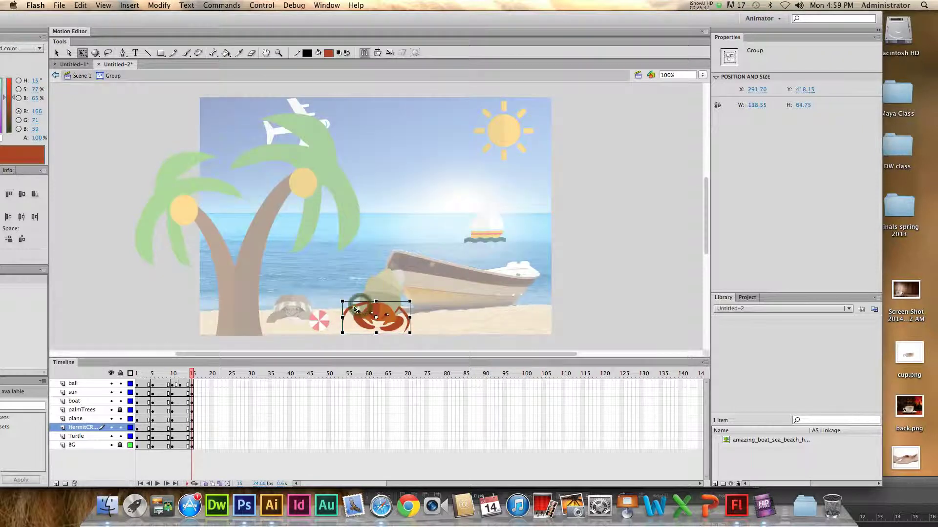
double_click(356, 307)
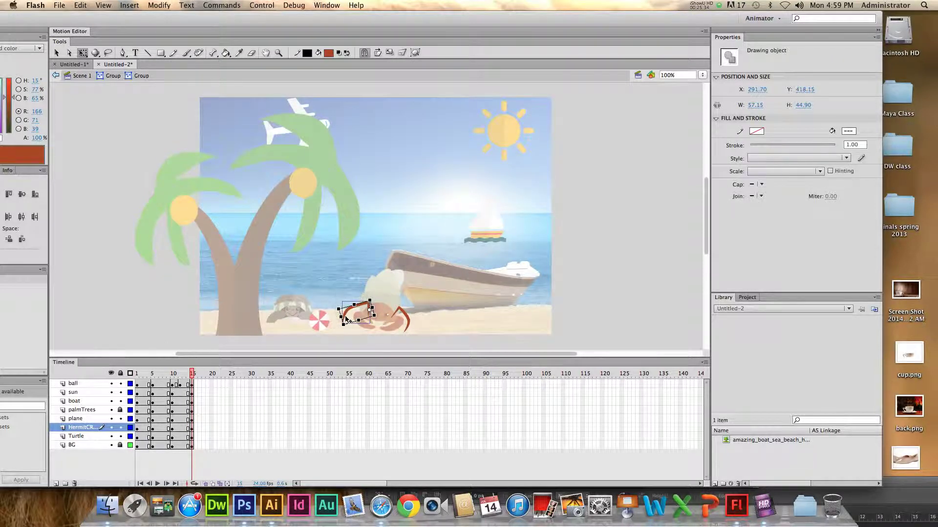
left_click_drag(341, 318, 380, 317)
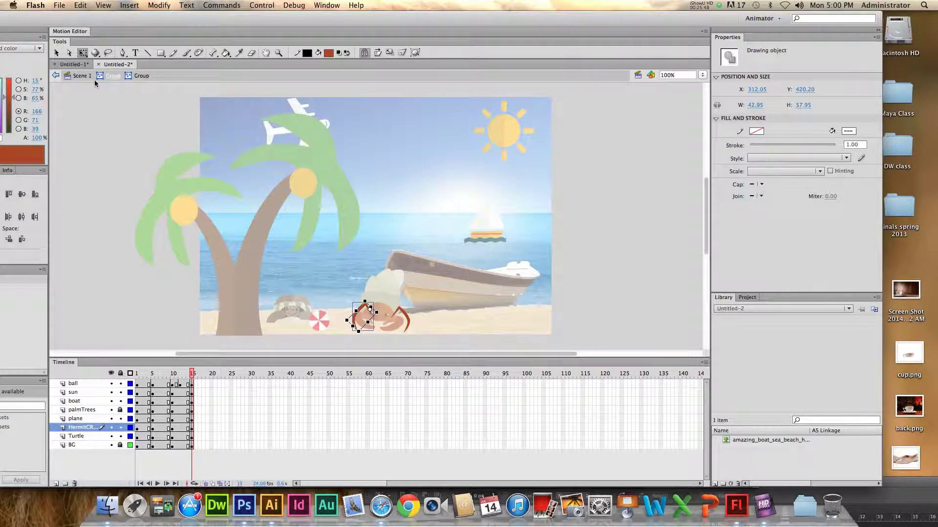
- Return to the main scene and move the plane right to about X 287, Y 1 in frame 15
left_click(80, 75)
mouse_move(189, 374)
left_mouse_down()
mouse_move(153, 379)
mouse_move(202, 387)
mouse_move(138, 385)
mouse_move(193, 389)
left_mouse_up()
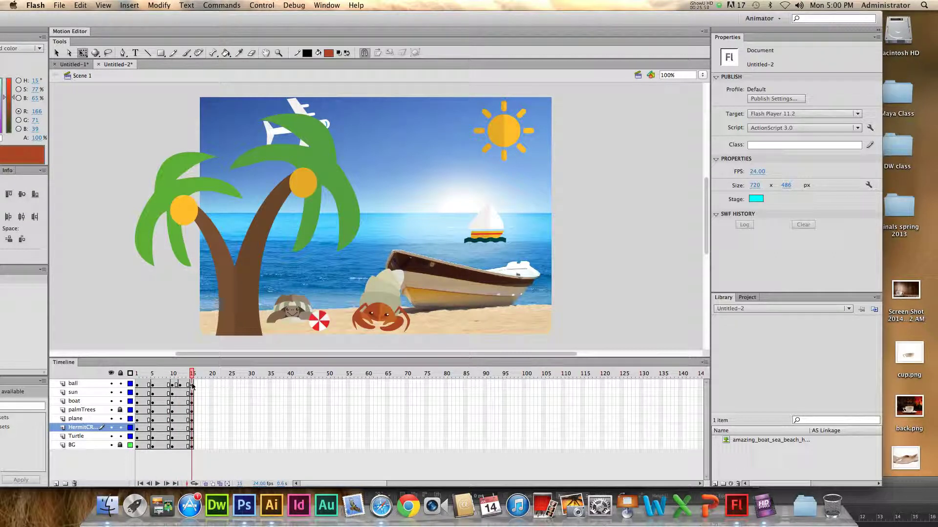
left_click(90, 418)
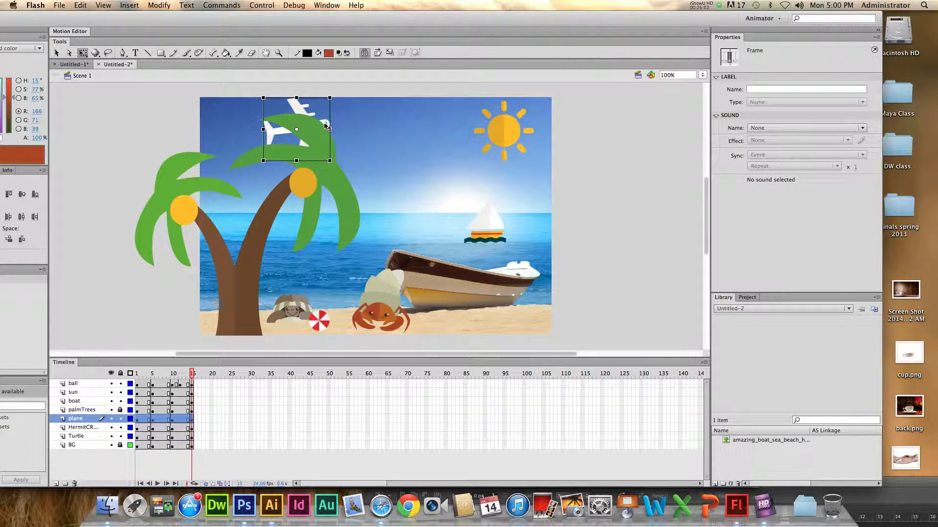
left_click_drag(326, 126, 404, 125)
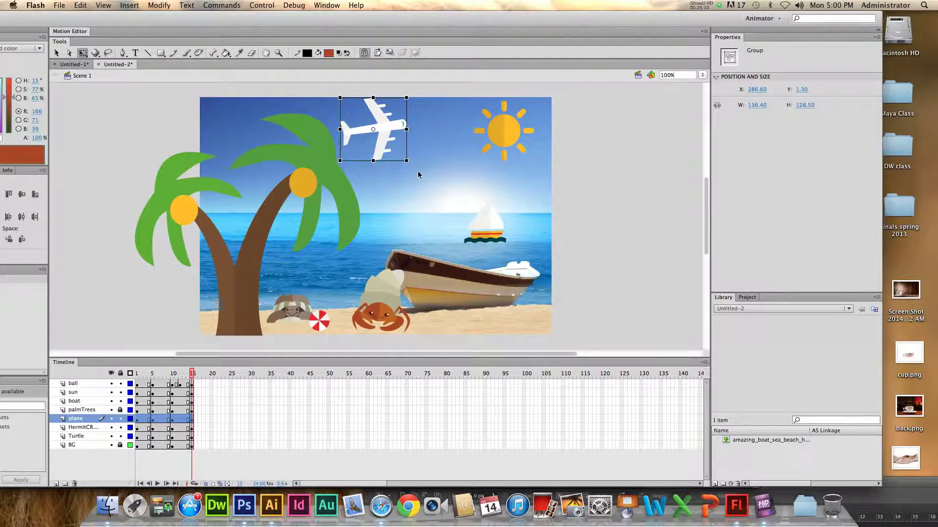
- In frame 15, move the sailboat left and skew it slightly so it sits at about X 503, Y 204
left_click_drag(492, 224, 474, 225)
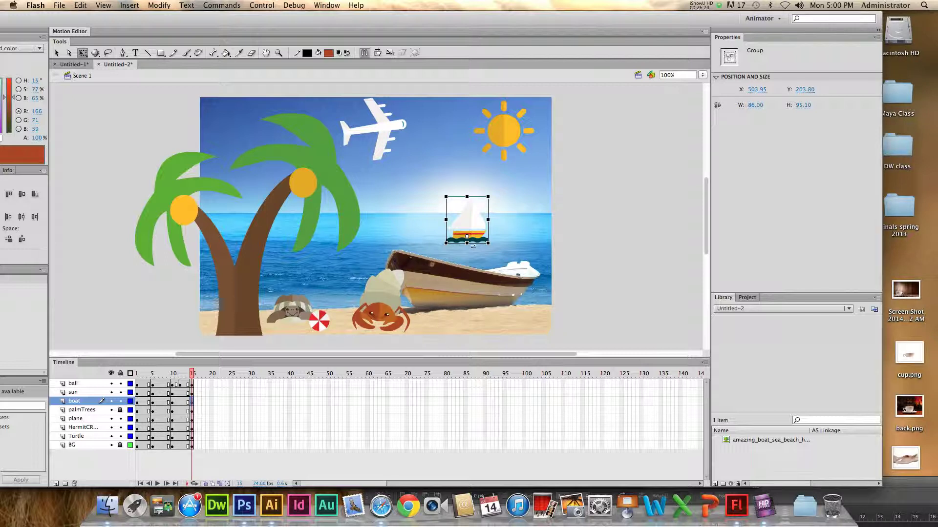
left_click_drag(473, 247, 475, 247)
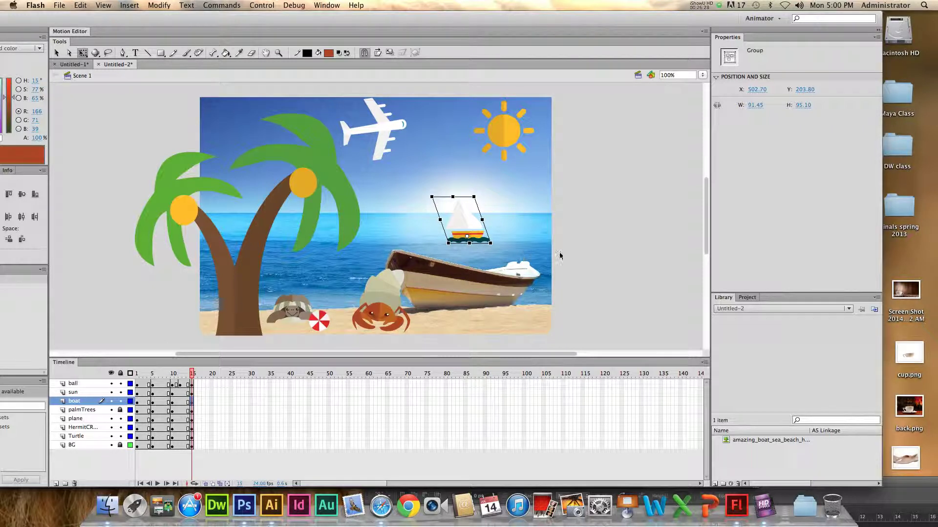
left_click(498, 189)
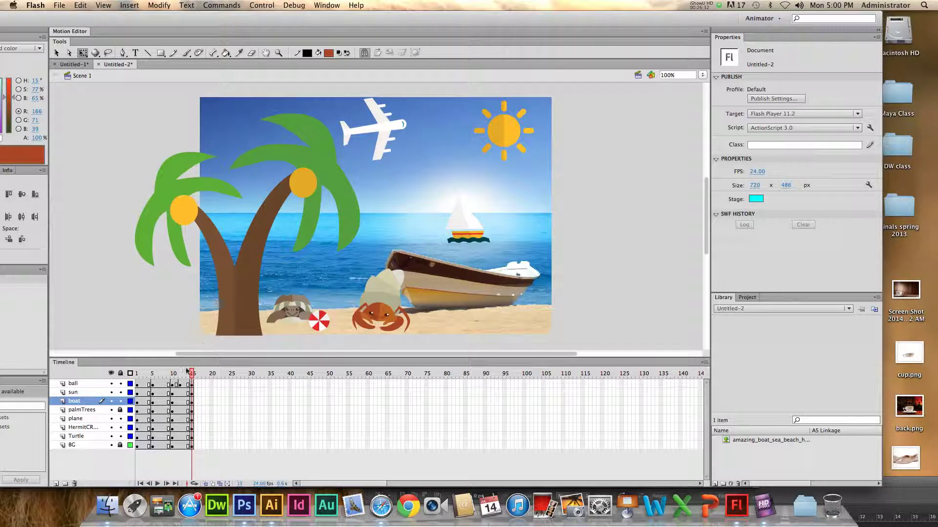
- Copy the sun's long-rayed keyframe from frame 5, paste it onto frame 15 of the sun layer, and play the animation
left_click(502, 130)
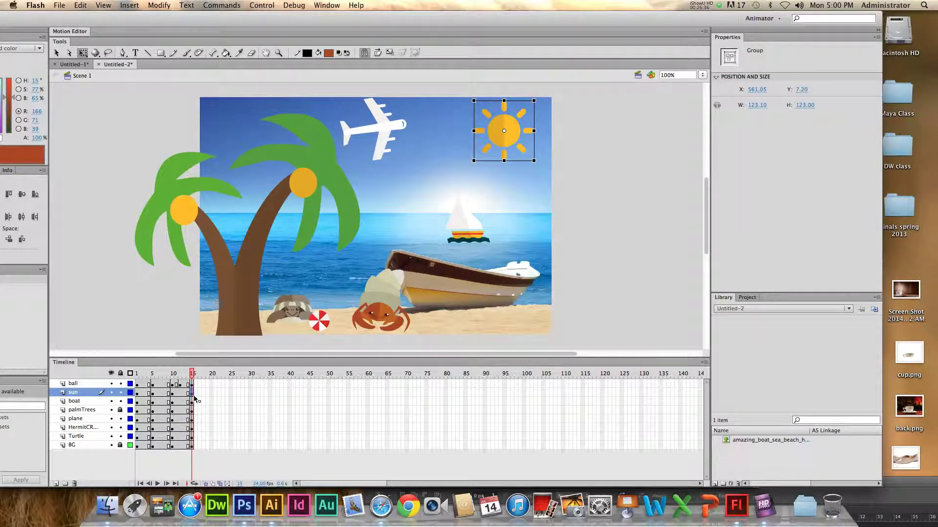
left_click(173, 393)
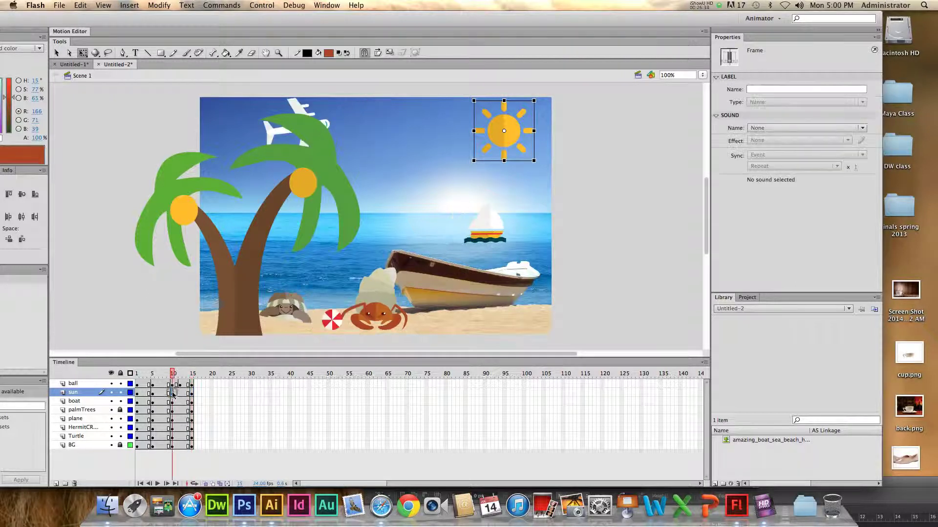
left_click(152, 394)
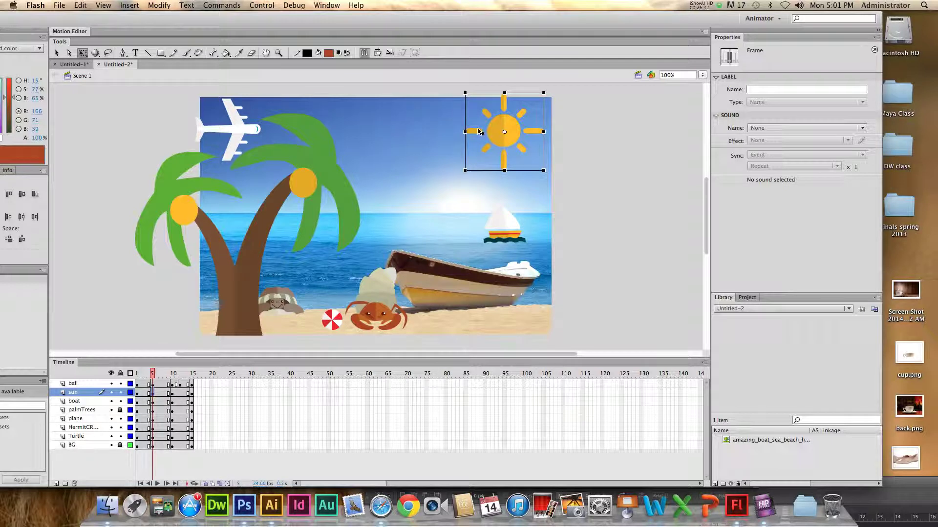
left_click(192, 395)
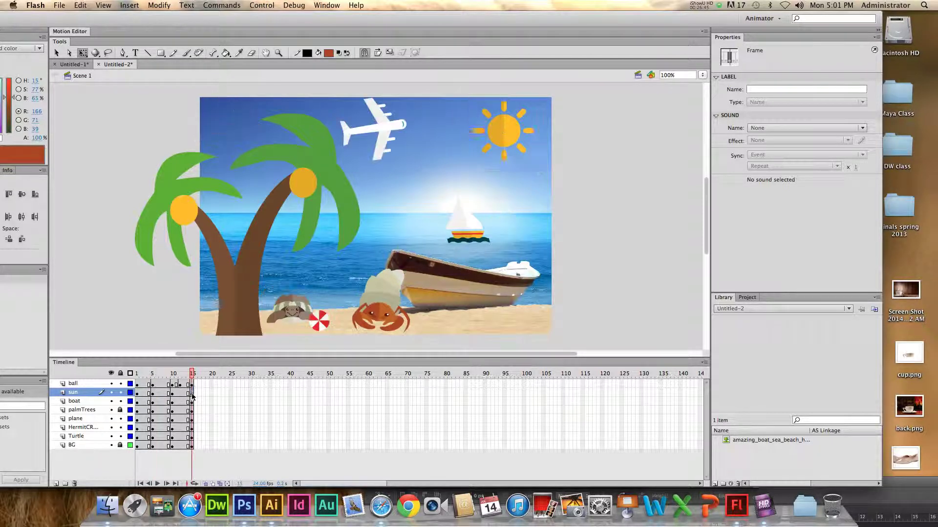
left_click(153, 396)
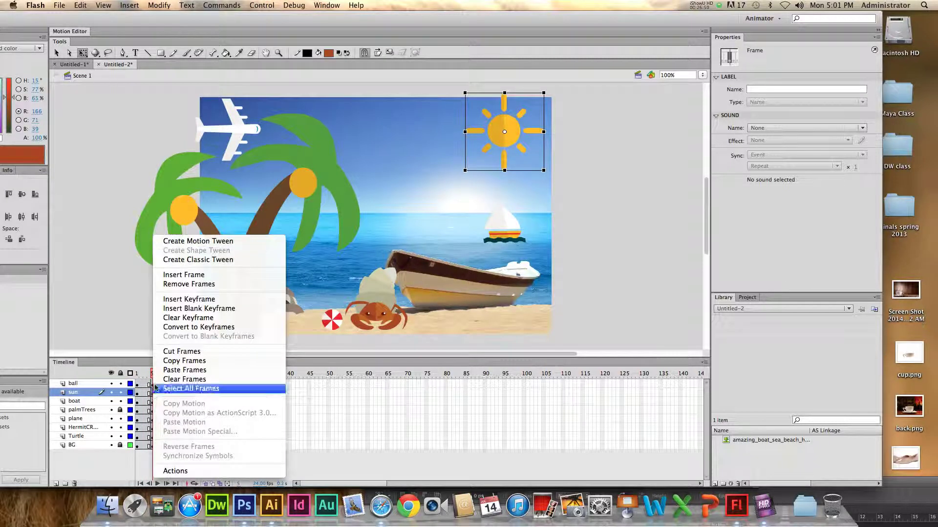
left_click(190, 362)
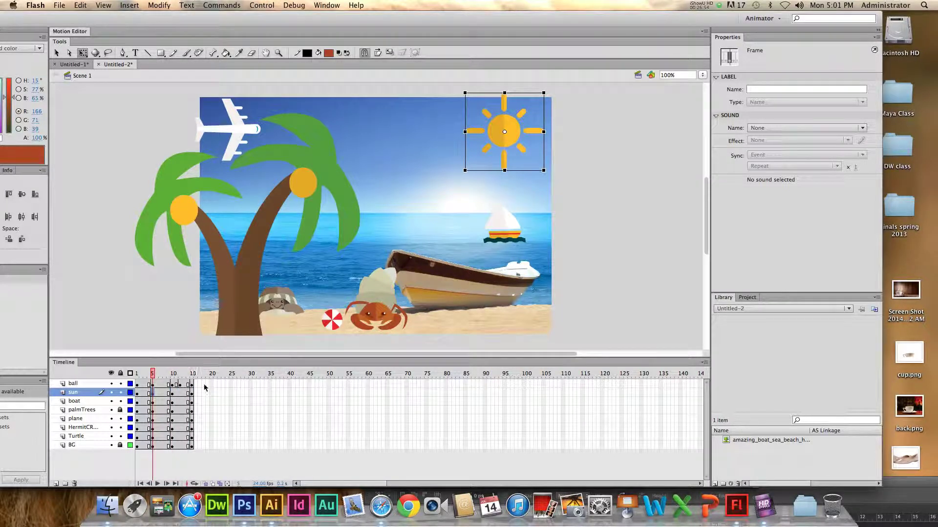
left_click(192, 393)
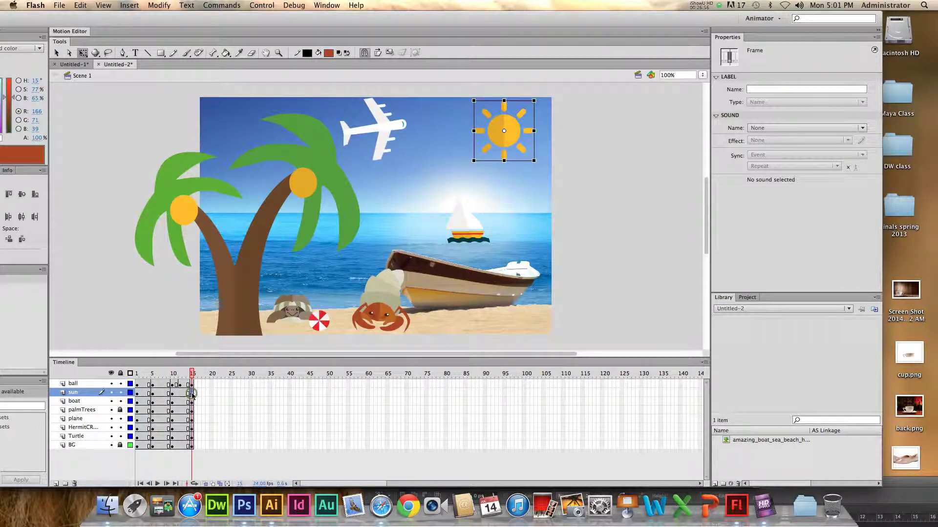
right_click(193, 393)
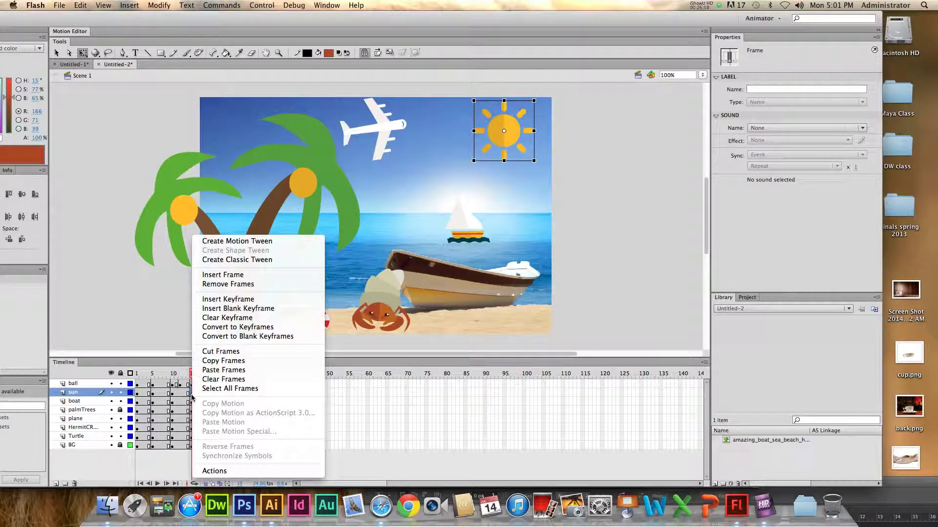
left_click(230, 371)
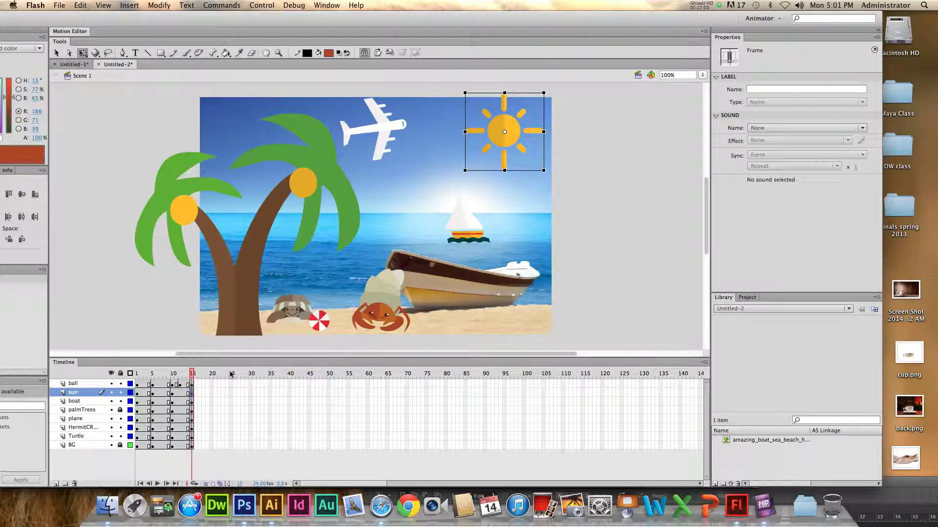
key("Return")
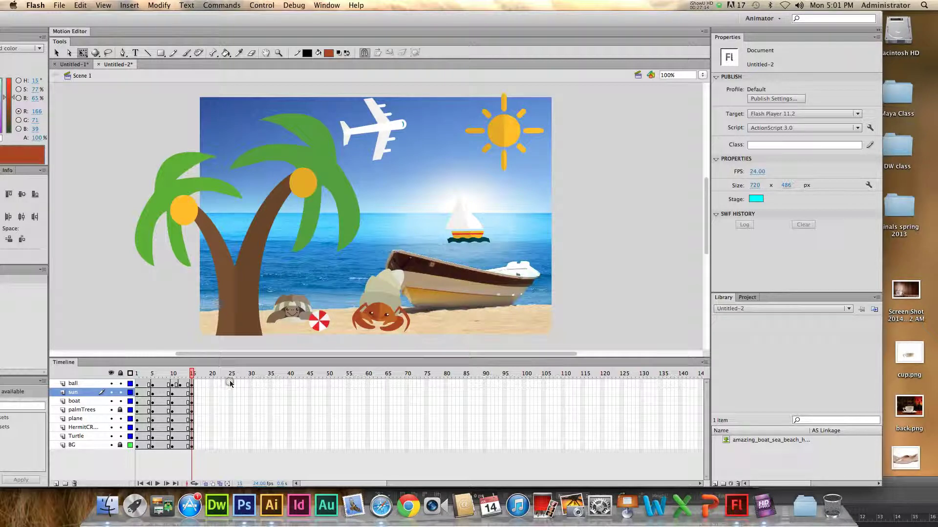
- Insert keyframes at frame 30 on every layer, from ball down to BG, and deselect the artwork
left_click(230, 383)
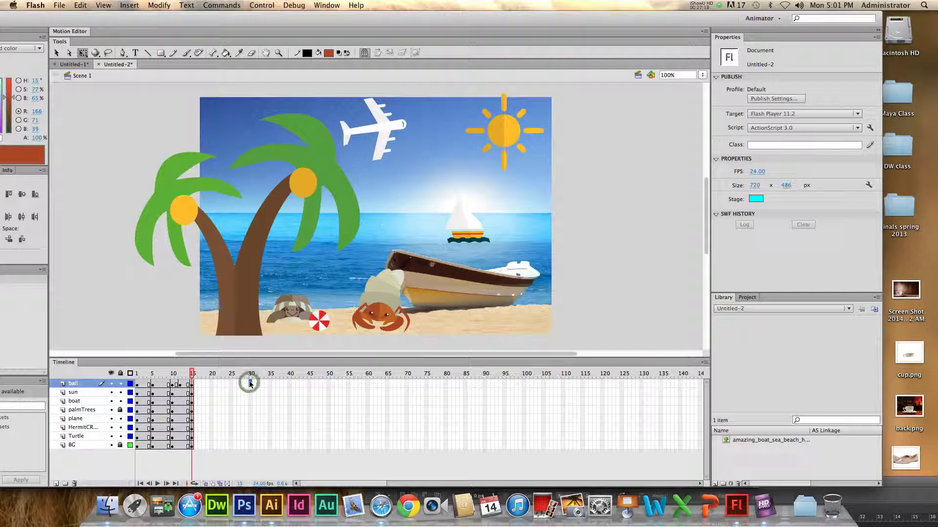
left_click(250, 446, "shift")
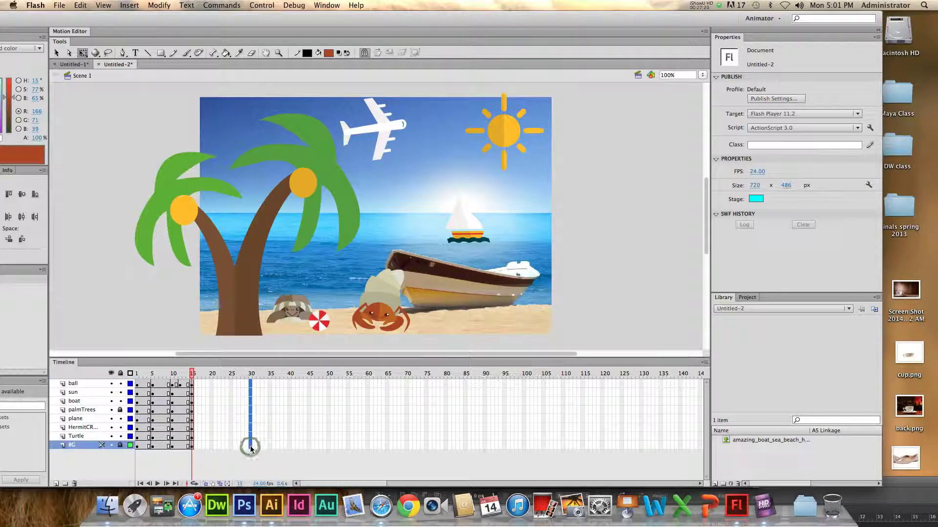
key("F5")
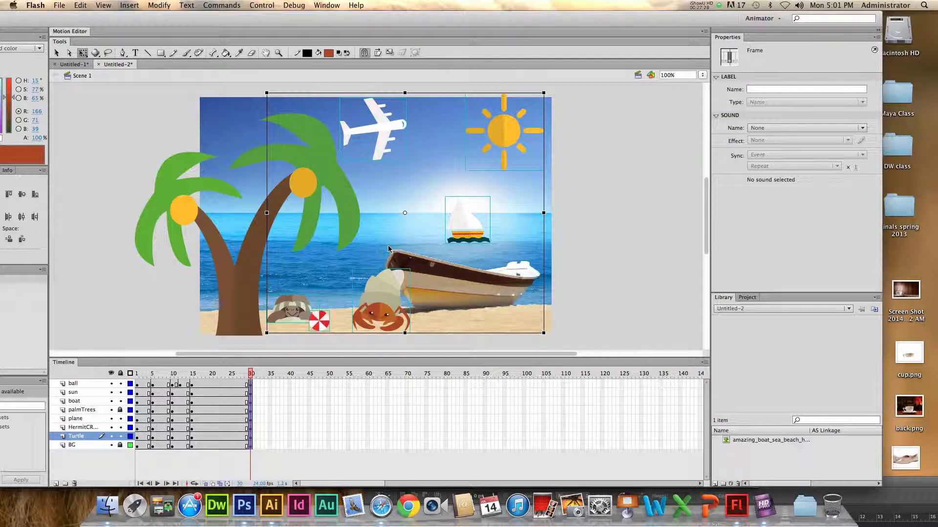
left_click(590, 228)
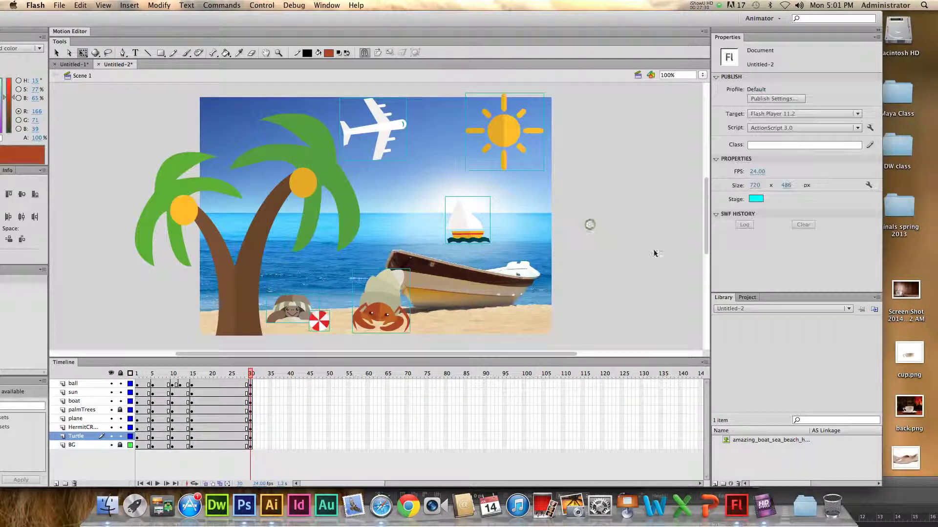
- In frame 30, shrink the plane to about 56 × 53 at X 483, Y 39, and move the sailboat to about X 429, skewed the opposite way
left_click(381, 128)
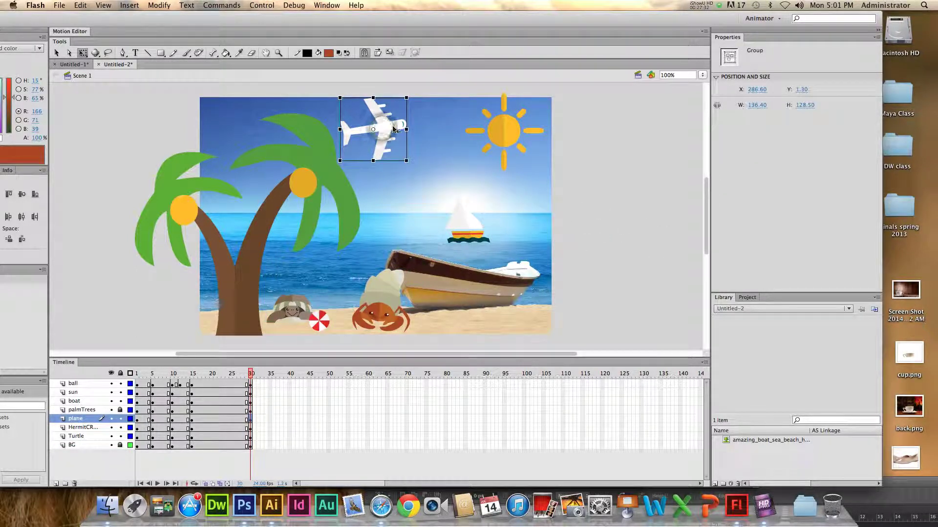
left_click_drag(382, 128, 459, 129)
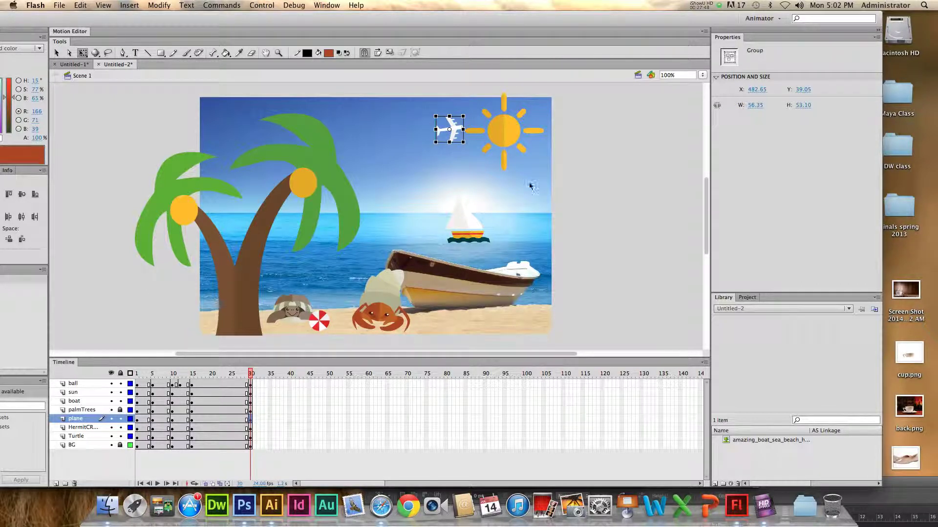
left_click(473, 229)
left_click_drag(473, 228, 439, 250)
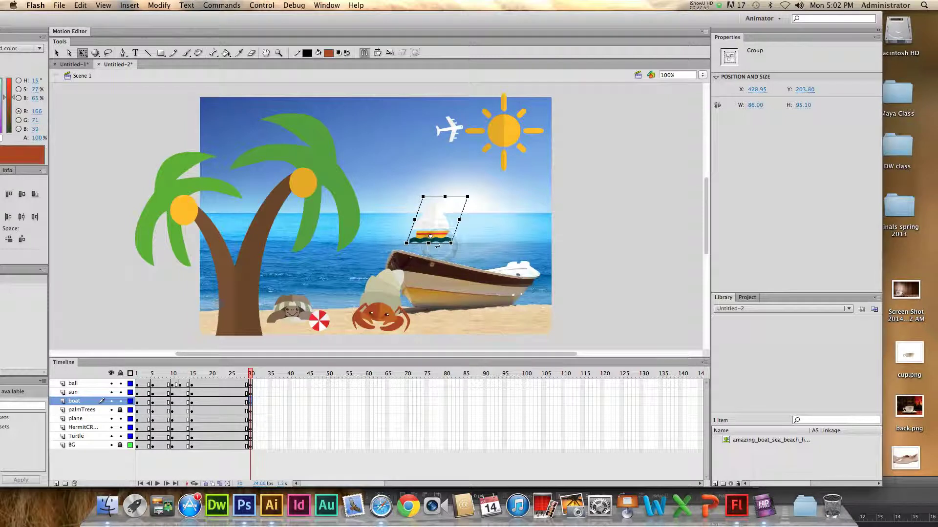
- In frame 30, enlarge the turtle proportionally about its centre to about 144 × 79
left_click(320, 323)
left_click(305, 311)
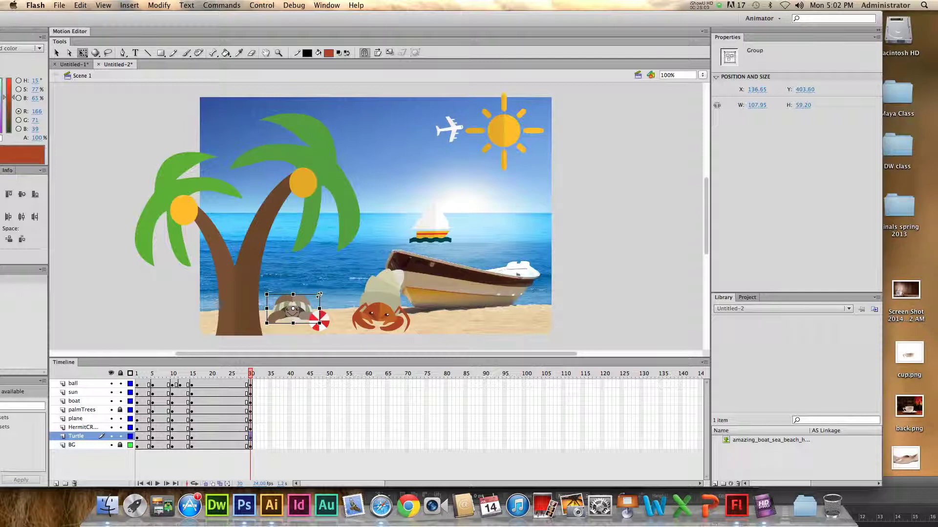
left_click_drag(319, 295, 329, 290)
key("super+z")
left_click_drag(330, 291, 332, 290)
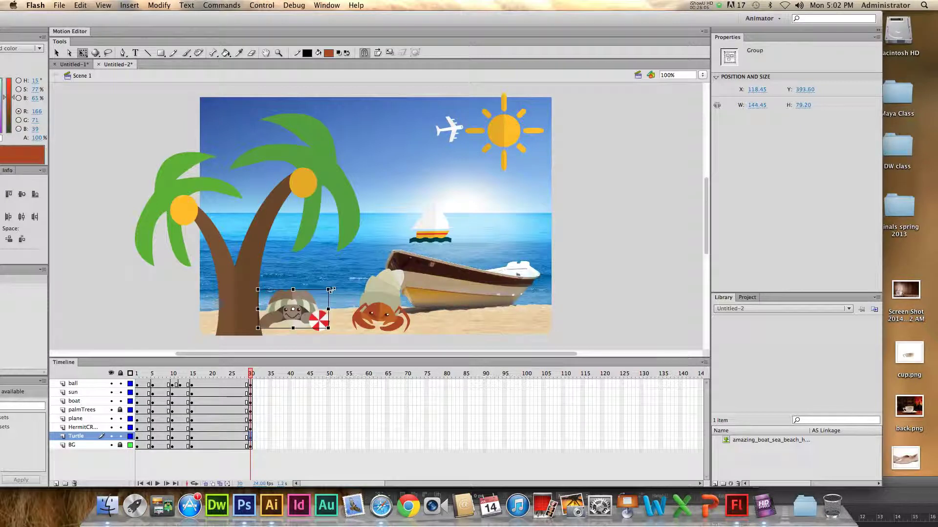
- In frame 30, enlarge the beach ball slightly and rotate it in place beside the turtle
left_click(334, 348)
left_click(323, 326)
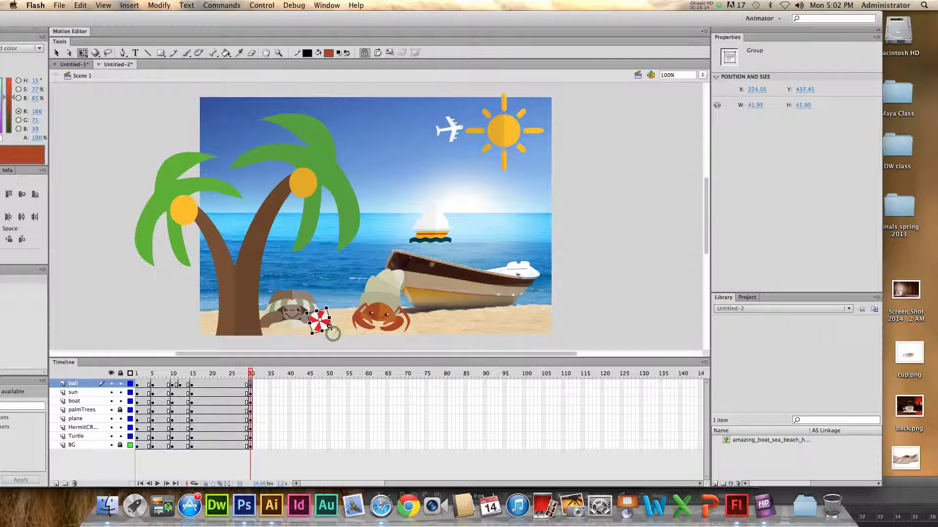
left_click_drag(330, 312, 334, 310)
- In frame 30, move the hermit crab slightly right and rotate it clockwise, placing it at about X 323, Y 357
left_click(384, 304)
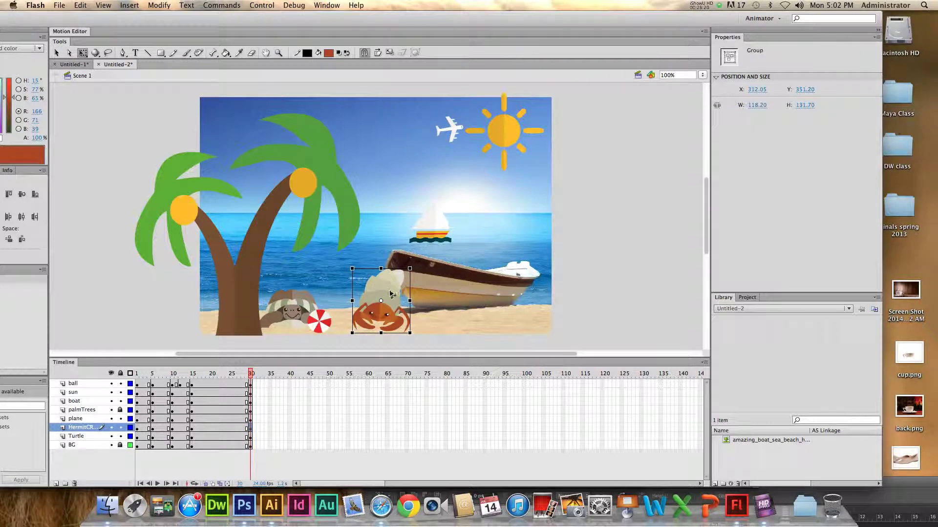
left_click_drag(386, 297, 396, 298)
left_click_drag(421, 338, 411, 345)
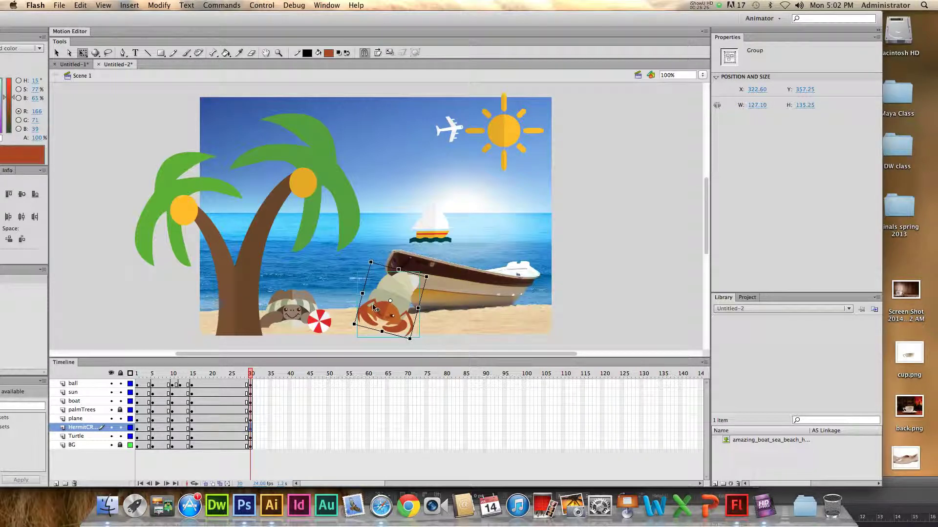
- Inside the crab's nested group in frame 30, rotate the left and right legs outward, and return to the main scene to compare frames 15 and 30
double_click(407, 316)
double_click(405, 315)
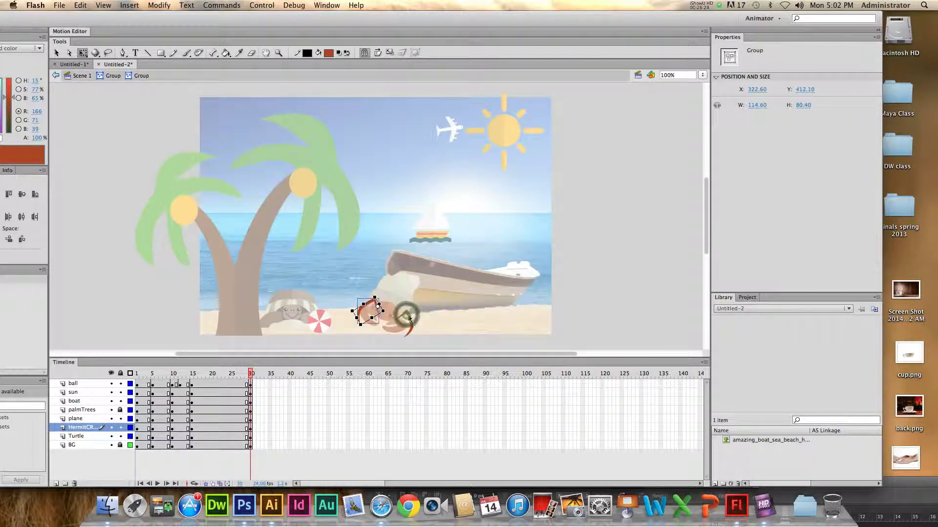
left_click(370, 313)
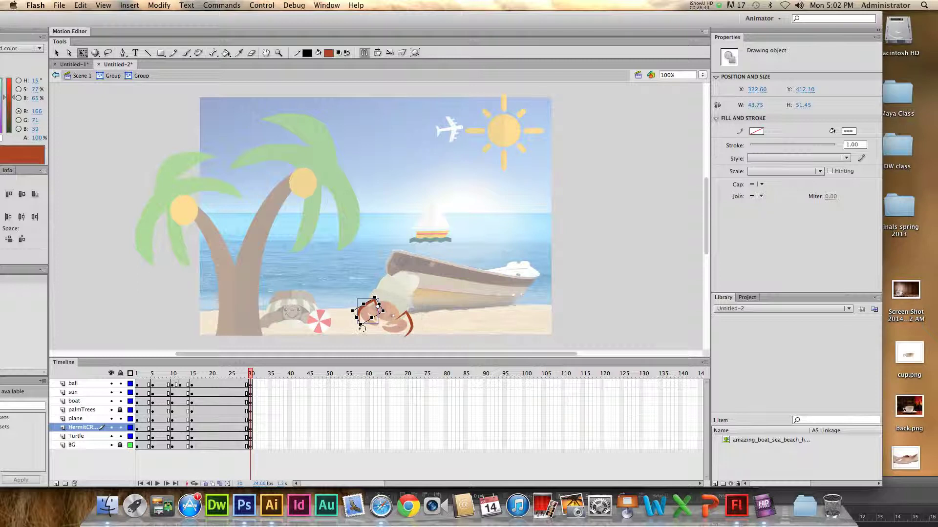
mouse_move(363, 330)
left_mouse_down()
mouse_move(371, 337)
mouse_move(356, 308)
left_mouse_up()
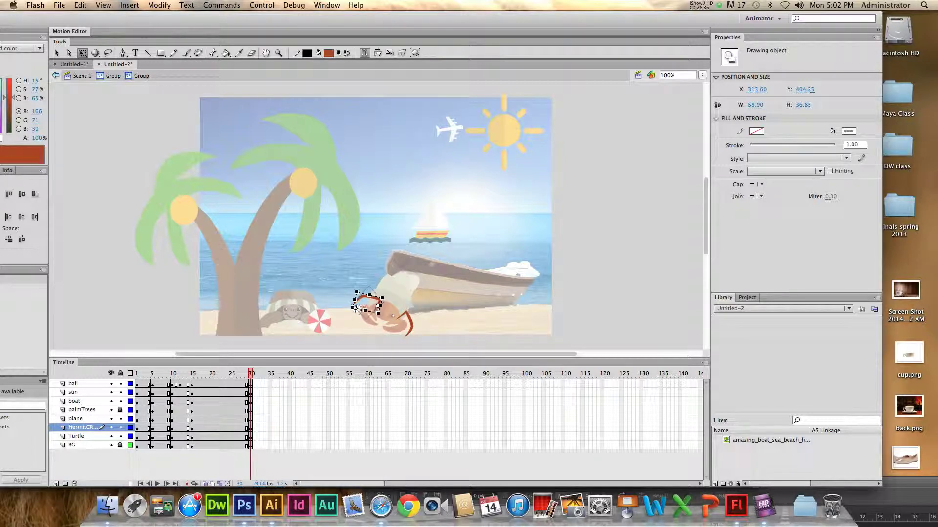
left_click(409, 320)
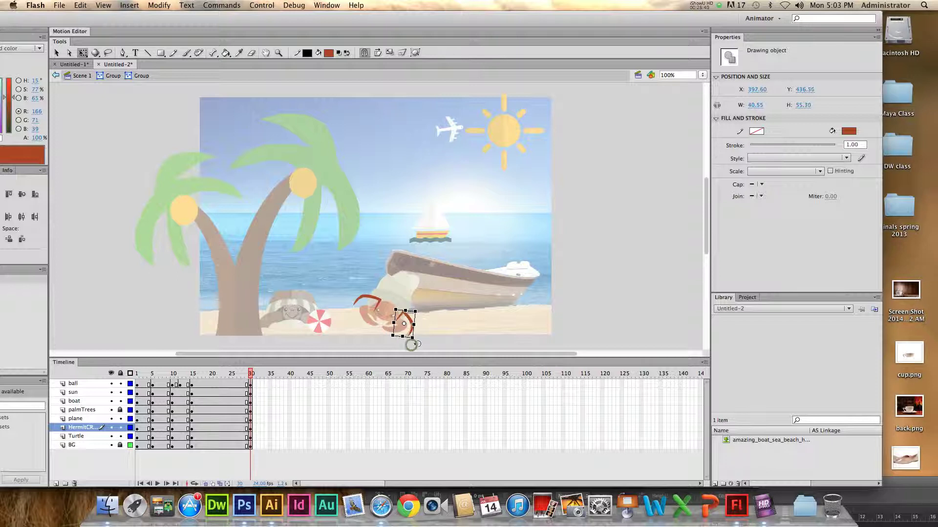
mouse_move(412, 346)
left_mouse_down()
mouse_move(401, 337)
mouse_move(414, 357)
mouse_move(423, 331)
left_mouse_up()
left_click(82, 78)
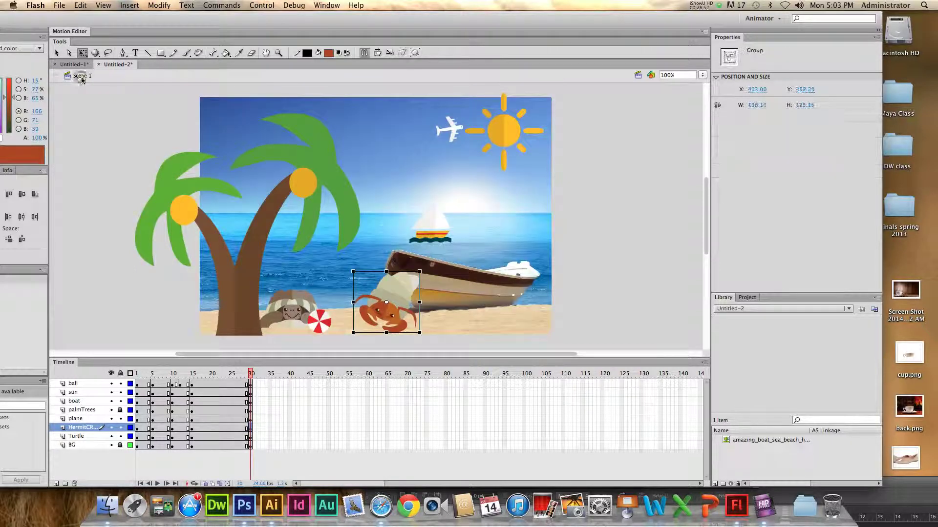
left_click(192, 385)
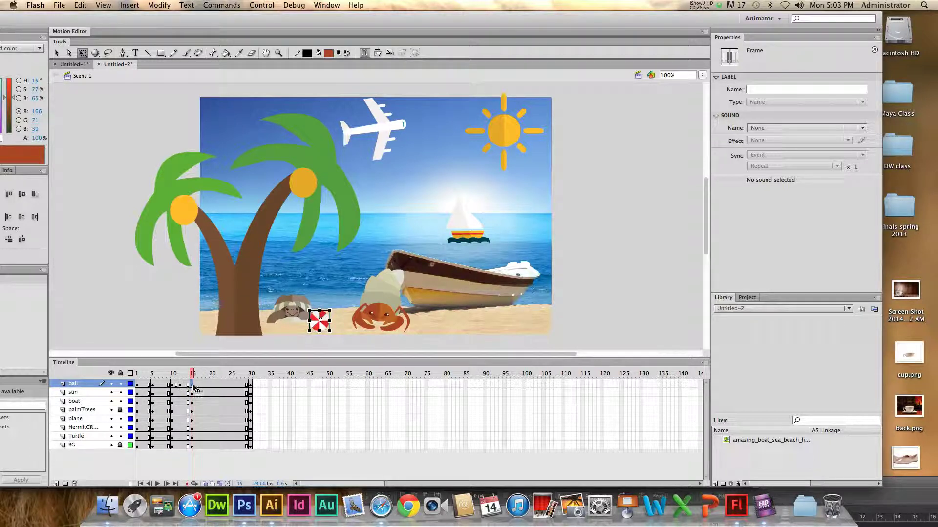
left_click(250, 386)
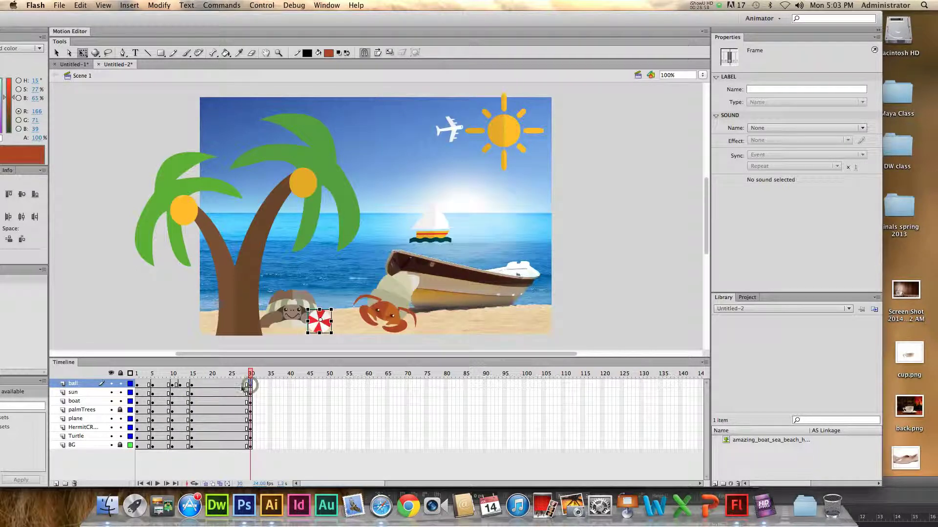
- Copy the sun layer's keyframe at frame 10, paste it at frame 22 and play the animation to check it
left_click(180, 385)
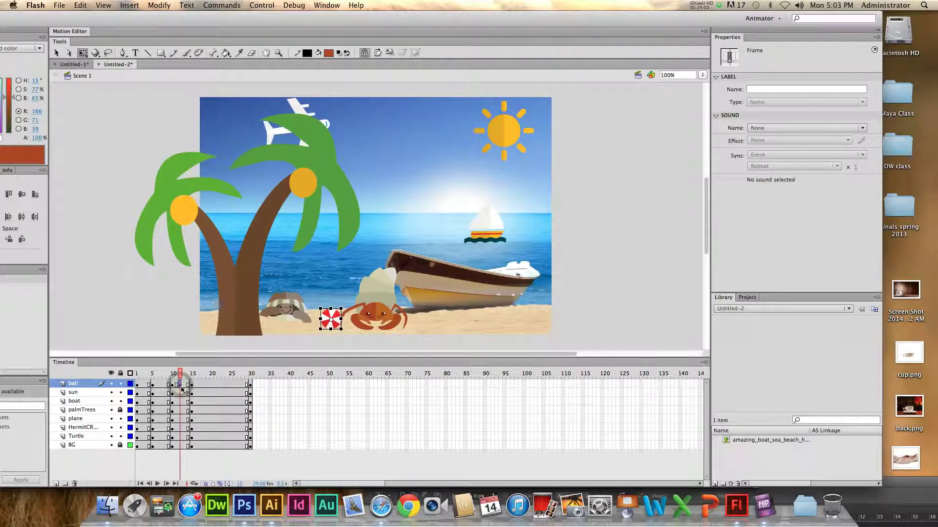
left_click(75, 393)
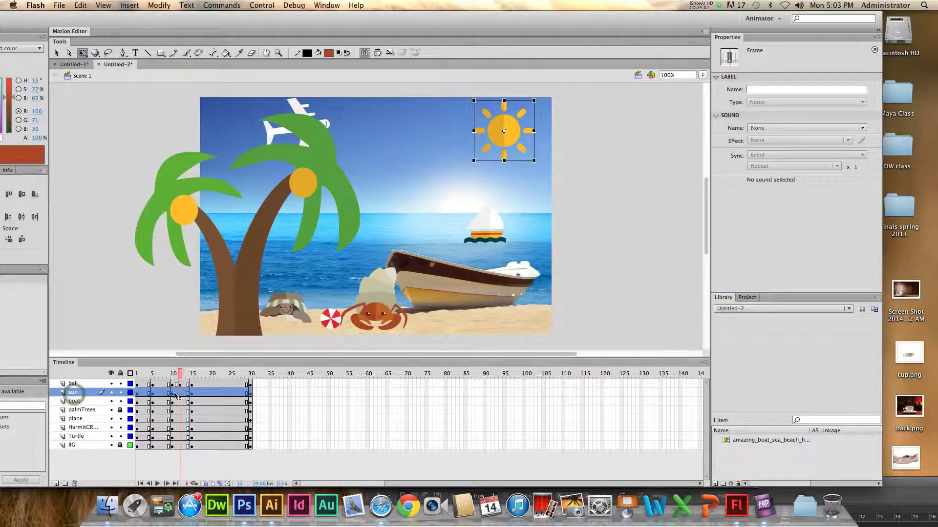
left_click(173, 394)
right_click(174, 395)
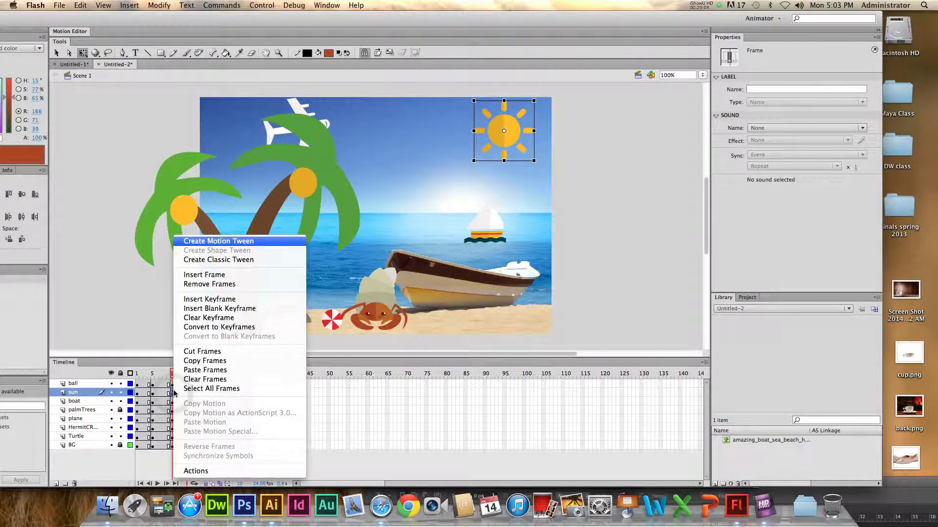
left_click(212, 362)
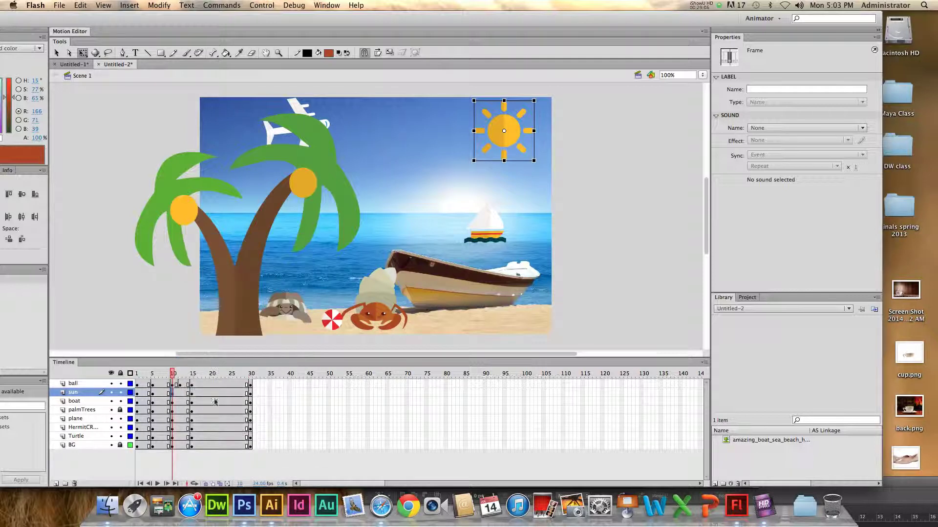
left_click(192, 395)
left_click(220, 395)
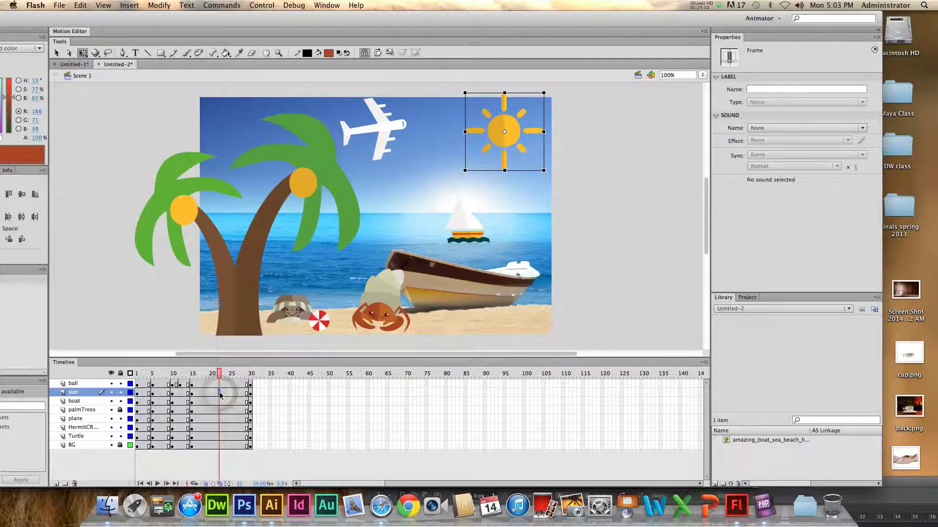
right_click(221, 395)
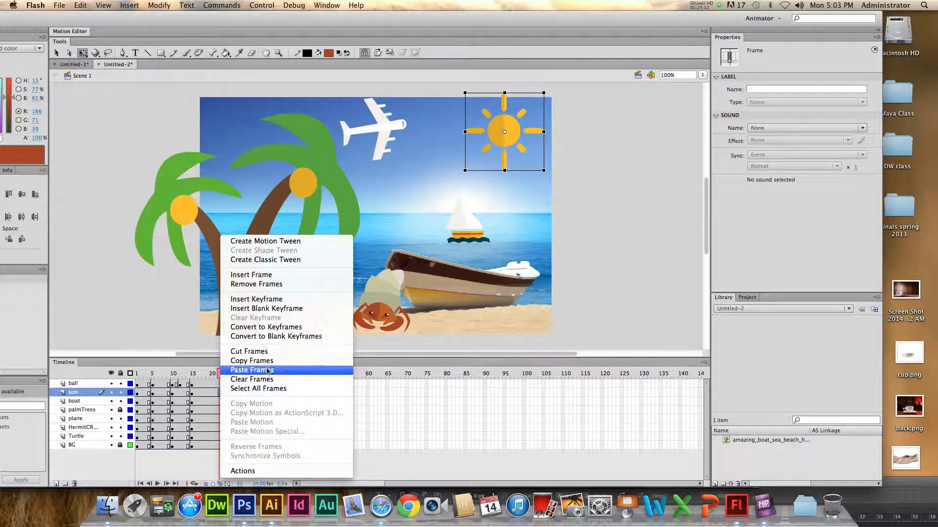
left_click(251, 370)
mouse_move(220, 374)
left_mouse_down()
mouse_move(176, 373)
mouse_move(251, 375)
mouse_move(216, 375)
mouse_move(251, 375)
mouse_move(235, 377)
left_mouse_up()
key("Return")
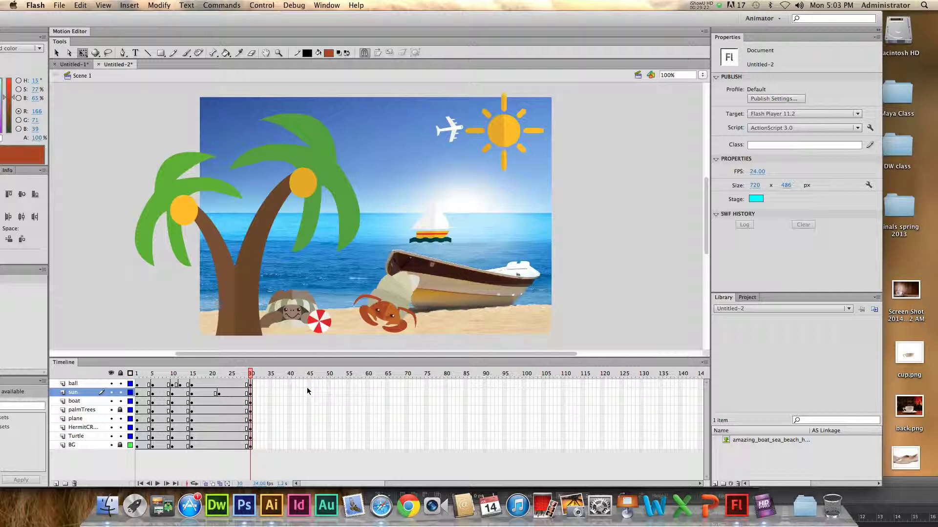
- Insert keyframes at frame 40 on all layers and deselect the artwork
left_click(245, 374)
left_click_drag(245, 374, 288, 451)
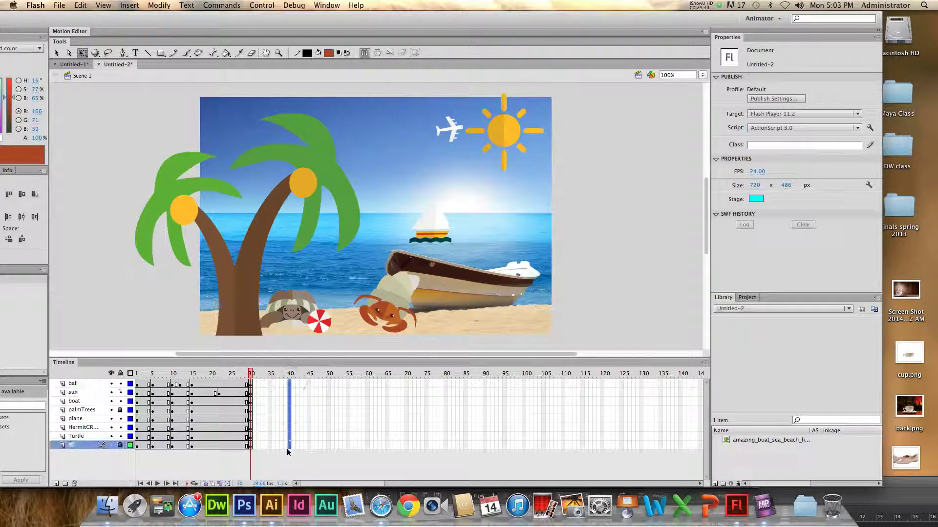
key("F6")
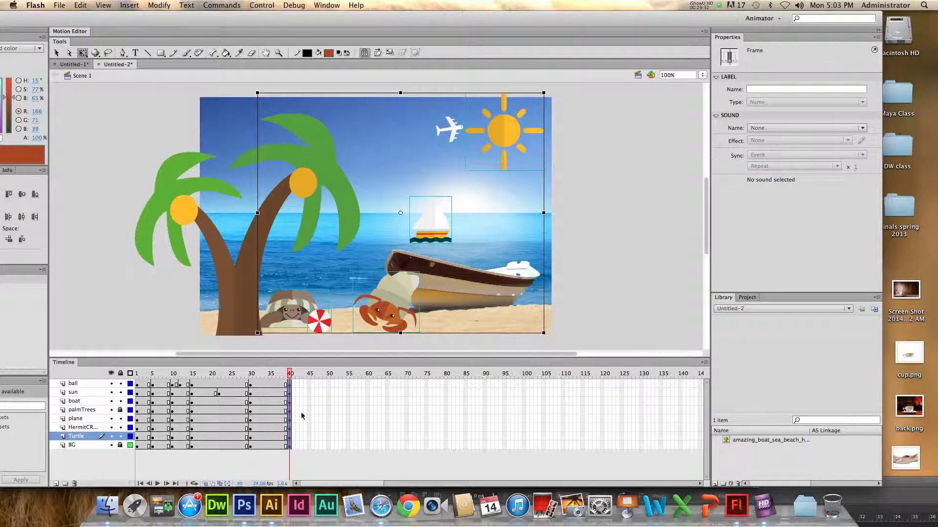
left_click(614, 185)
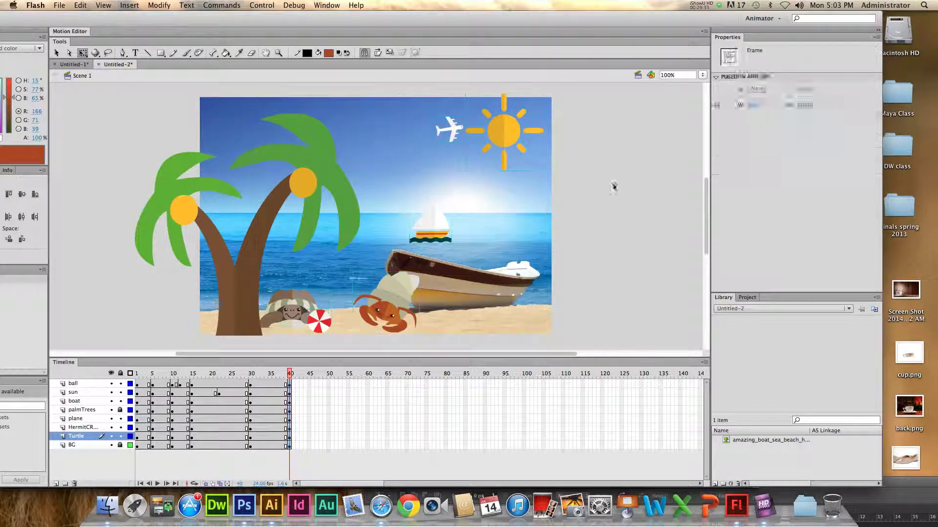
- In frame 40, move the plane behind the sun and the sailboat further left, and scrub from frame 30 to check the motion
left_click(456, 131)
left_click_drag(457, 131, 513, 130)
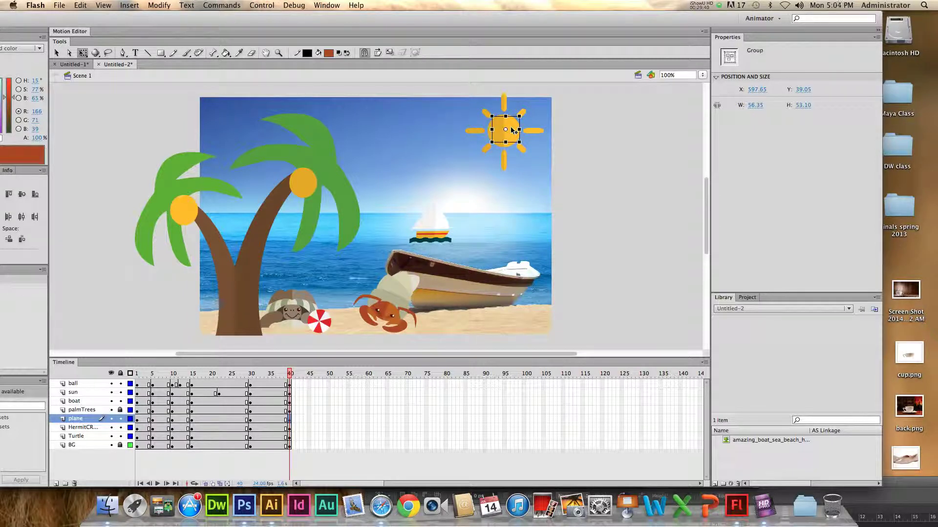
left_click_drag(434, 223, 402, 245)
left_click_drag(272, 373, 293, 374)
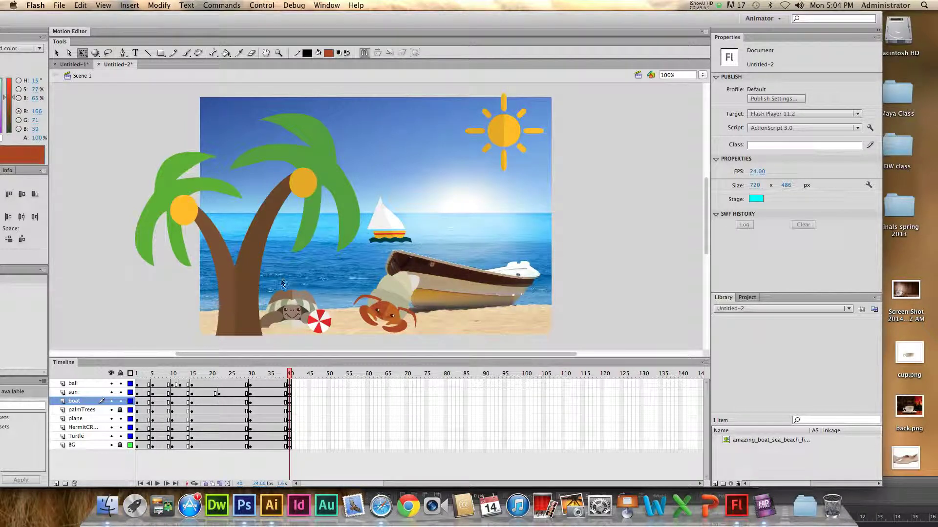
- In frame 40, move the turtle right to about X 141, rotate both front flippers clockwise inside its nested group, and return to the main scene
left_click(301, 306)
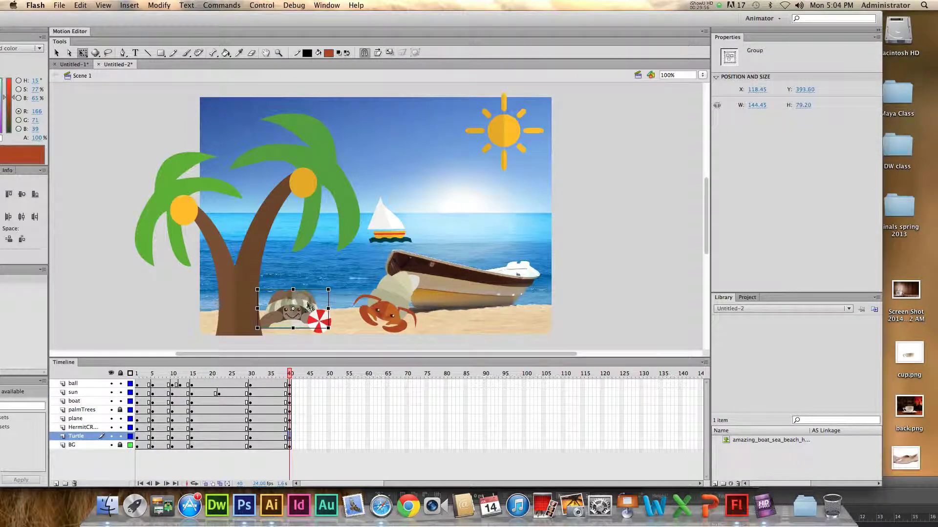
left_click_drag(306, 304, 318, 304)
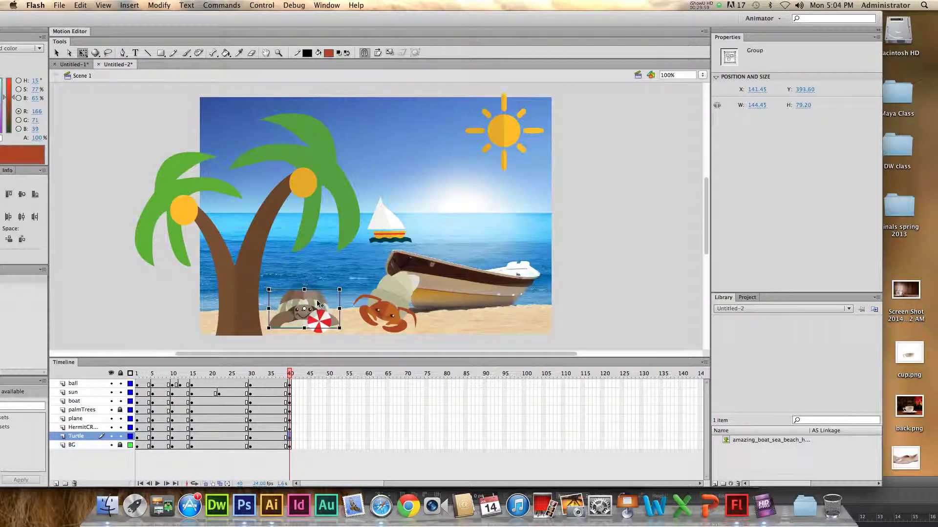
double_click(283, 321)
double_click(282, 321)
double_click(283, 321)
left_click(285, 323)
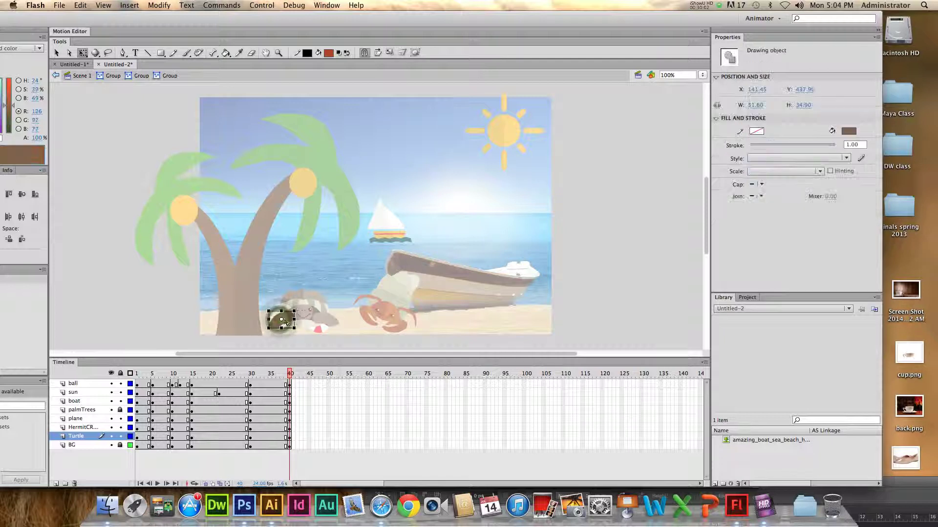
left_click_drag(293, 315, 297, 332)
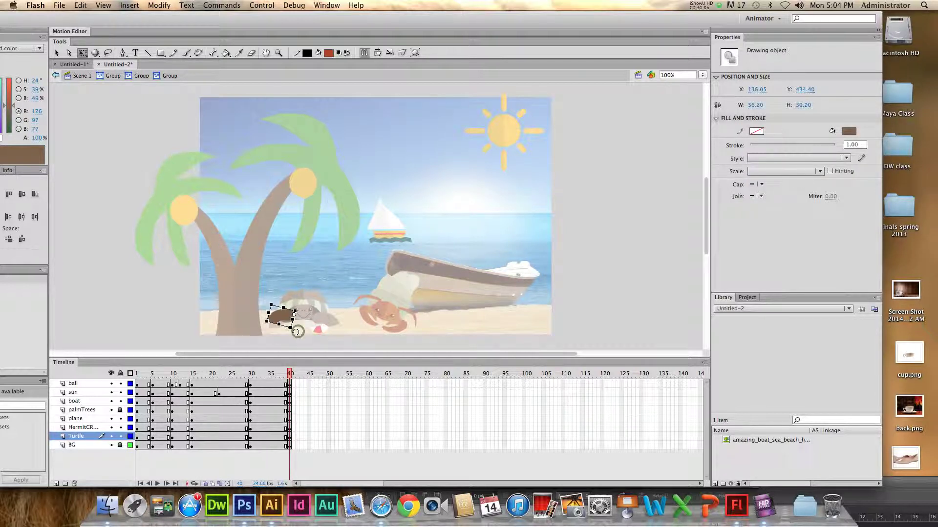
double_click(327, 321)
double_click(333, 322)
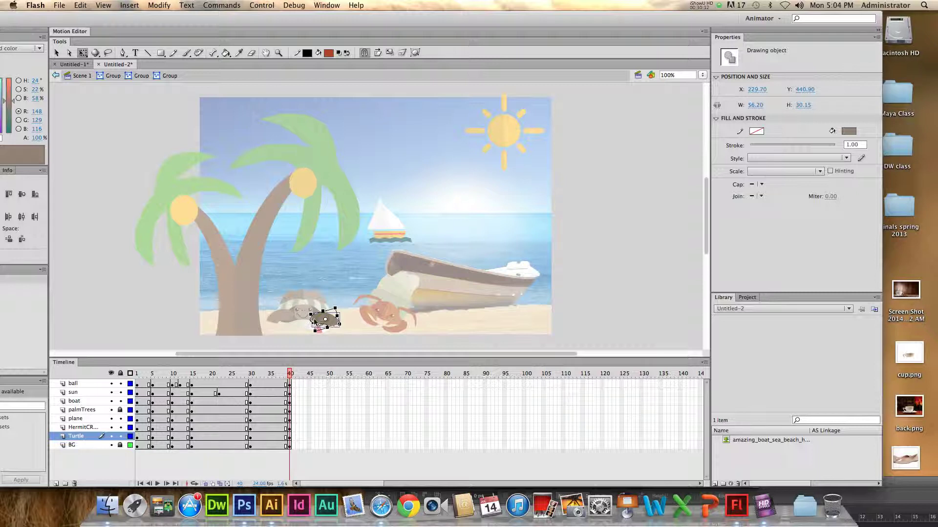
left_click_drag(314, 318, 340, 332)
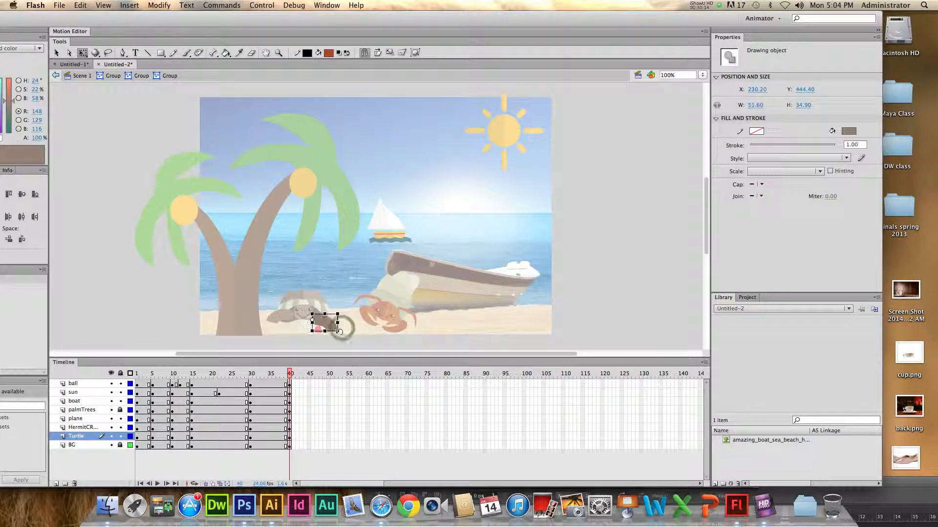
left_click(362, 340)
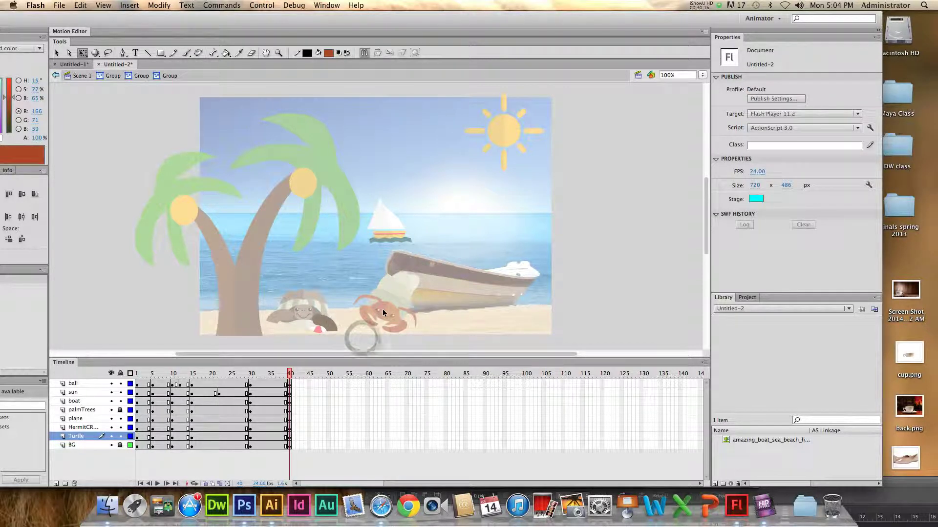
left_click(78, 77)
- In frame 40, rotate the beach ball and move it right beside the crab, to about X 298, Y 431
left_click(323, 323)
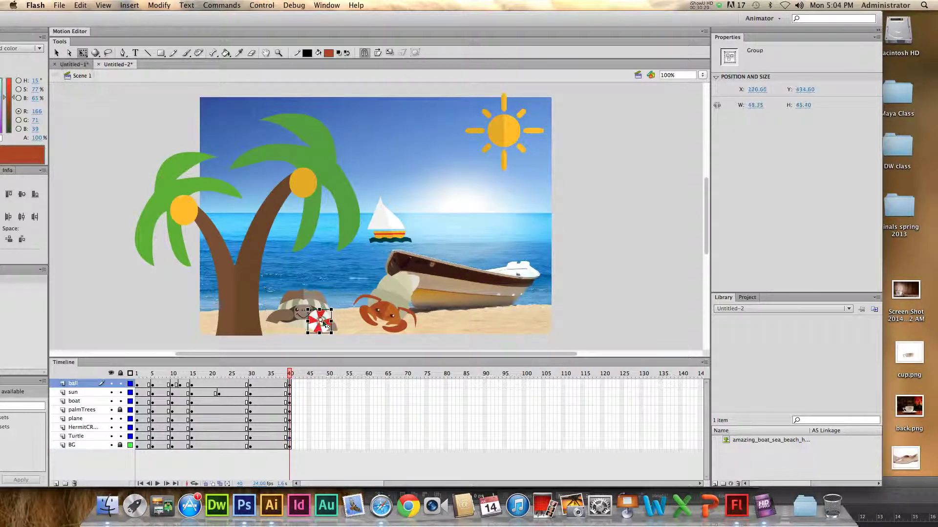
left_click_drag(334, 304, 358, 318)
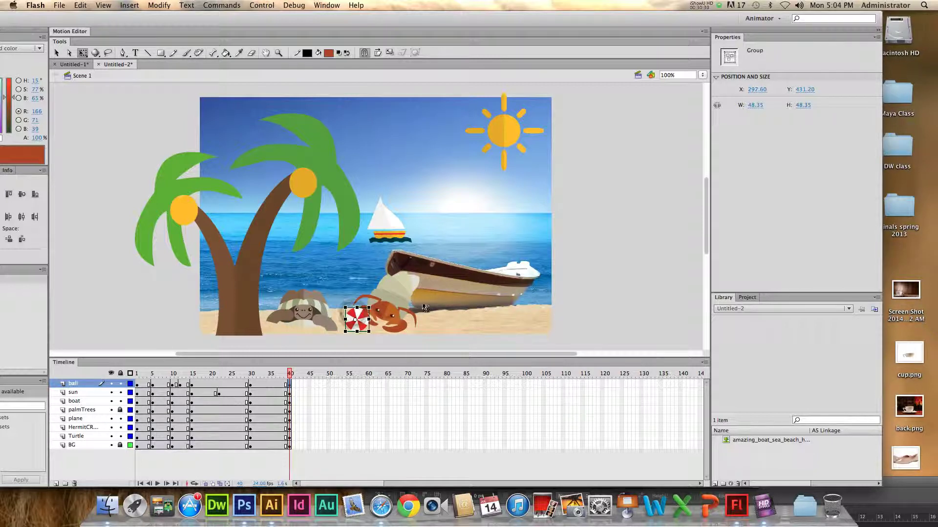
- Inside the crab's nested groups in frame 40, rotate the left and right legs slightly and return to the main scene
double_click(372, 300)
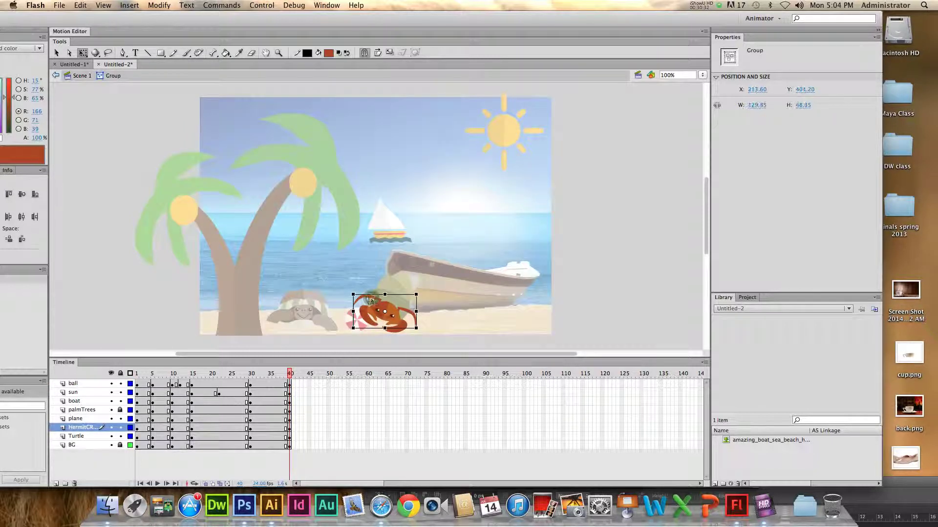
double_click(369, 301)
double_click(370, 302)
left_click(369, 302)
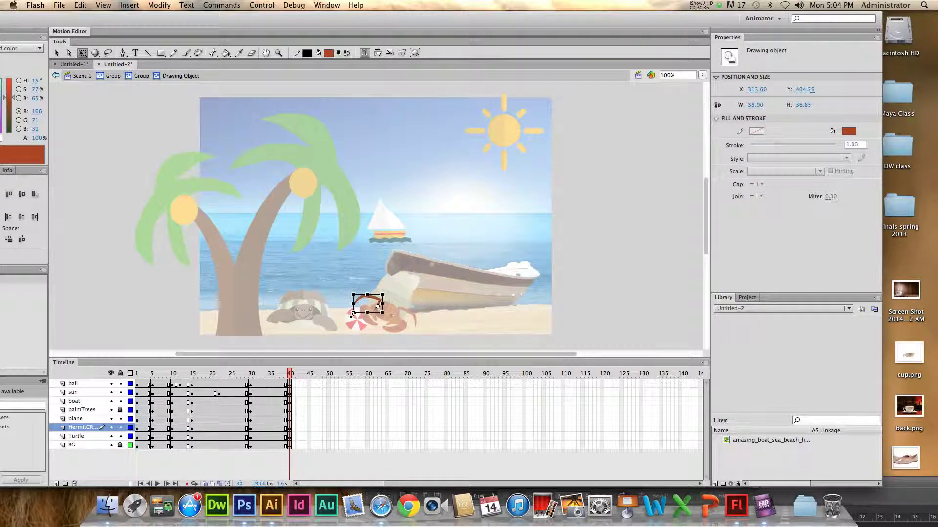
left_click_drag(355, 318, 358, 324)
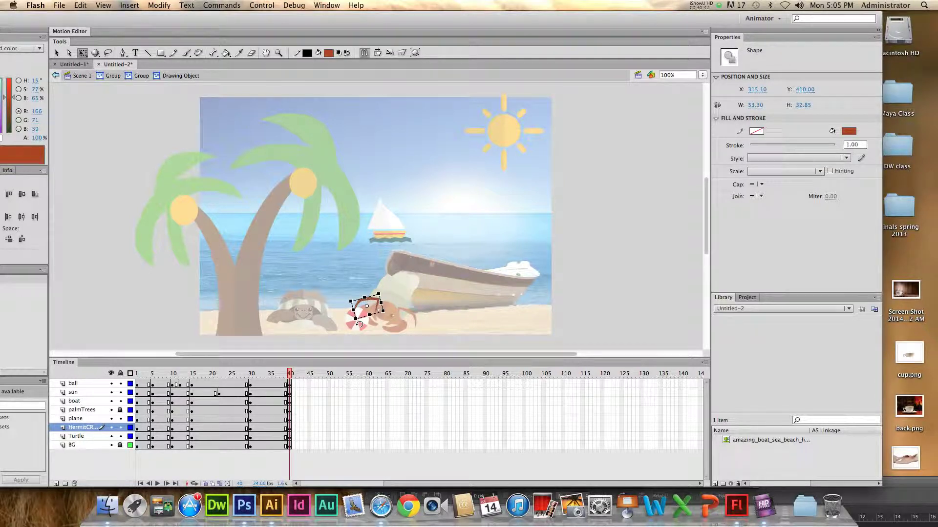
mouse_move(367, 306)
left_mouse_down()
mouse_move(413, 314)
mouse_move(417, 339)
left_mouse_up()
left_click(414, 318)
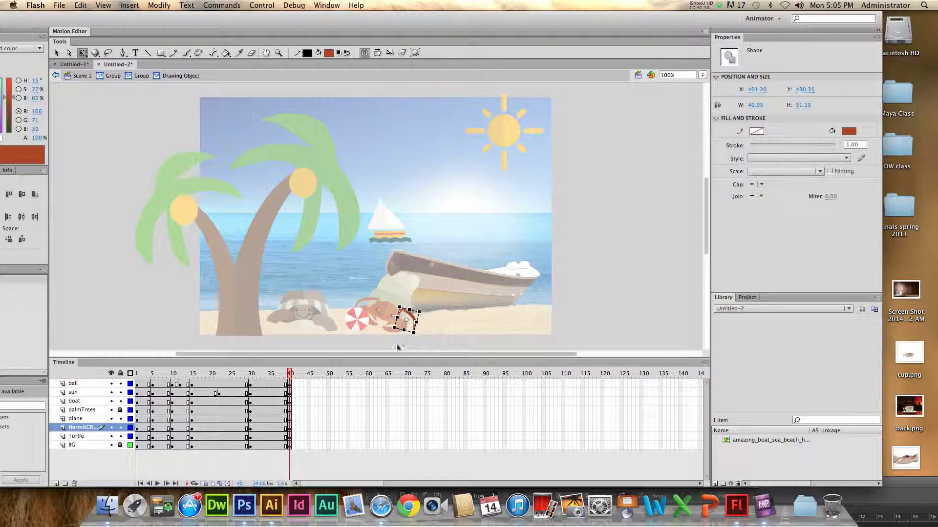
left_click(384, 344)
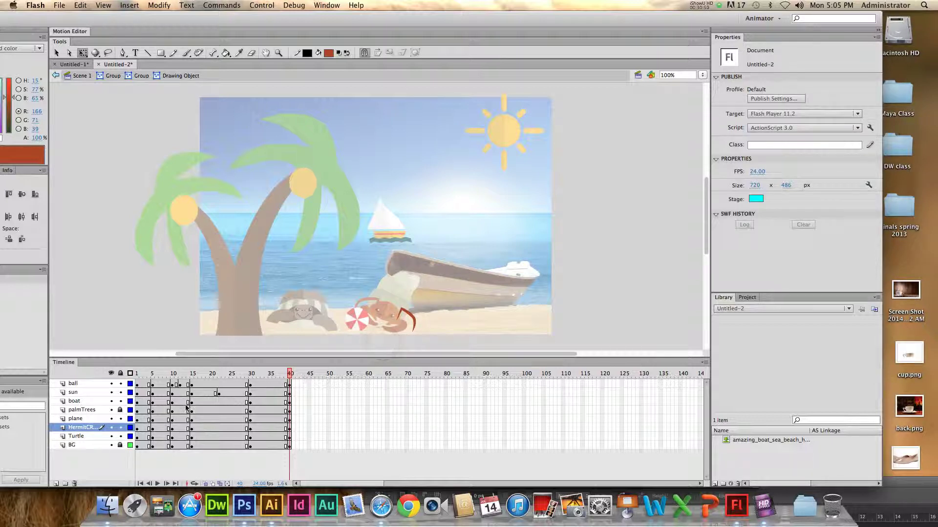
left_click(79, 77)
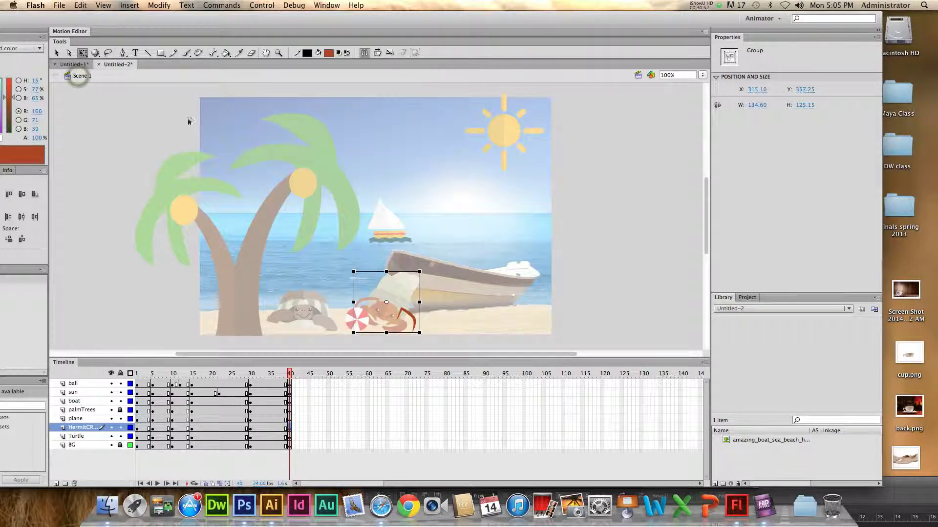
- Scrub the timeline from frame 40 back to frame 1, look inside the hermit crab's group, and return to the main scene
left_click(247, 144)
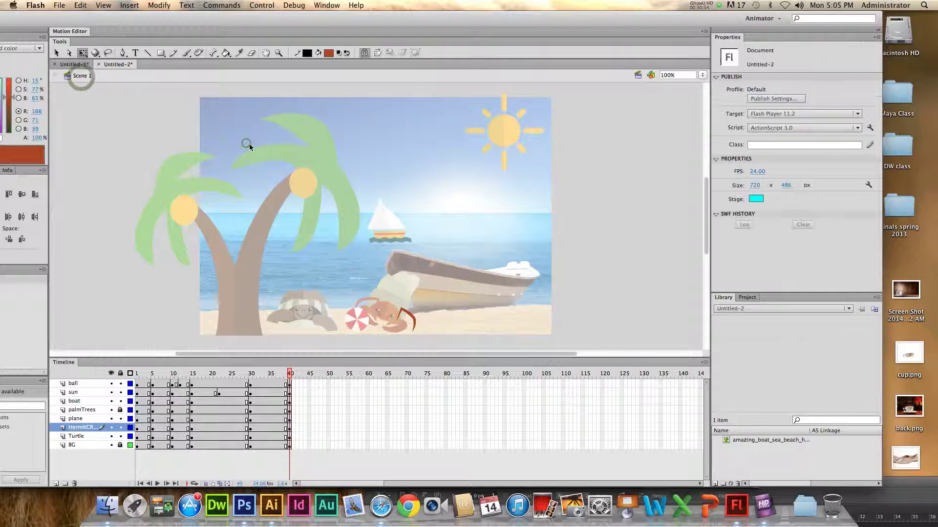
left_click(167, 117)
left_click_drag(259, 373, 137, 374)
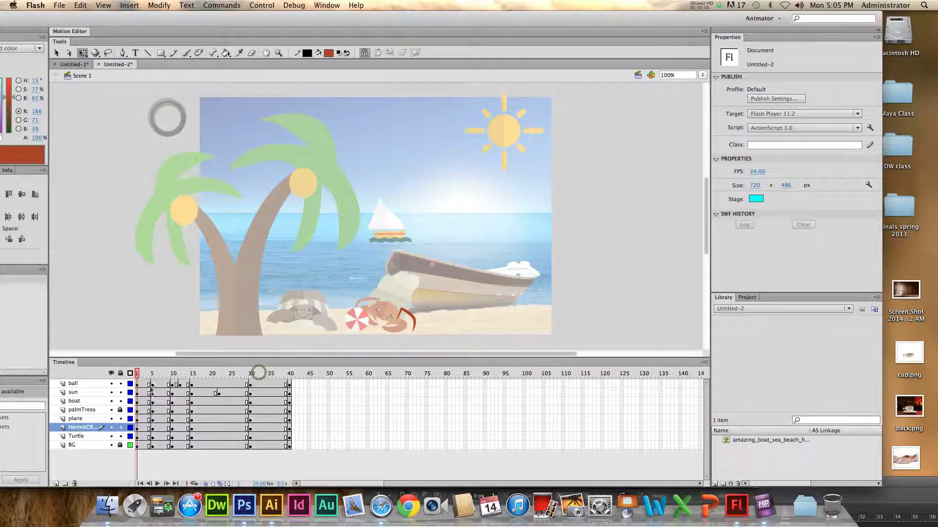
left_click(58, 223)
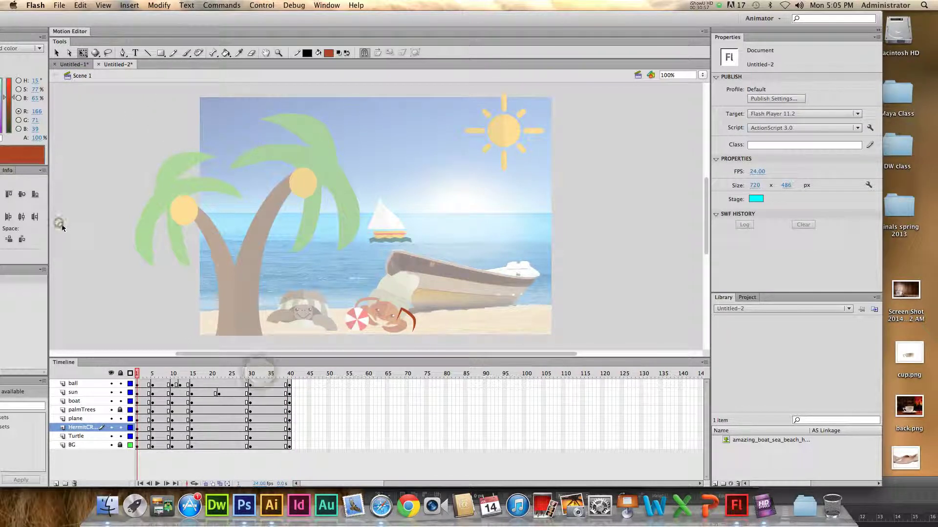
double_click(403, 312)
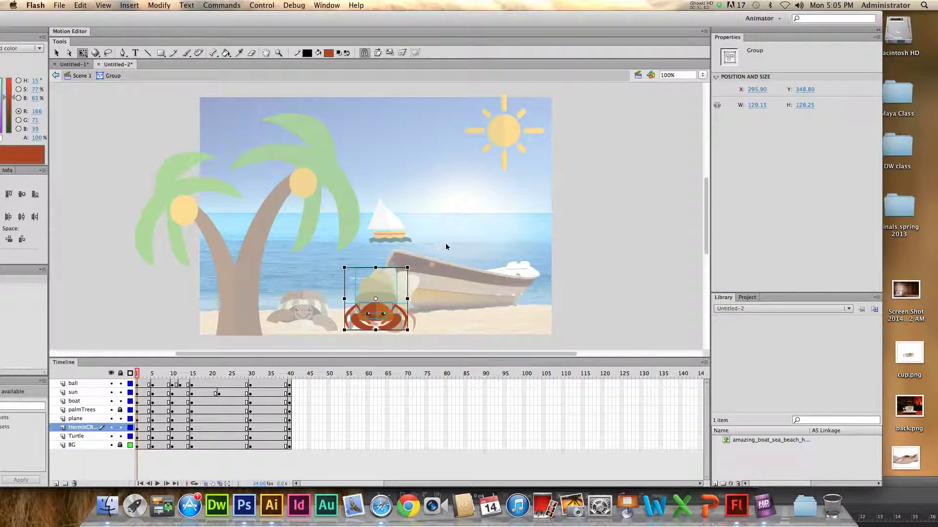
left_click(642, 247)
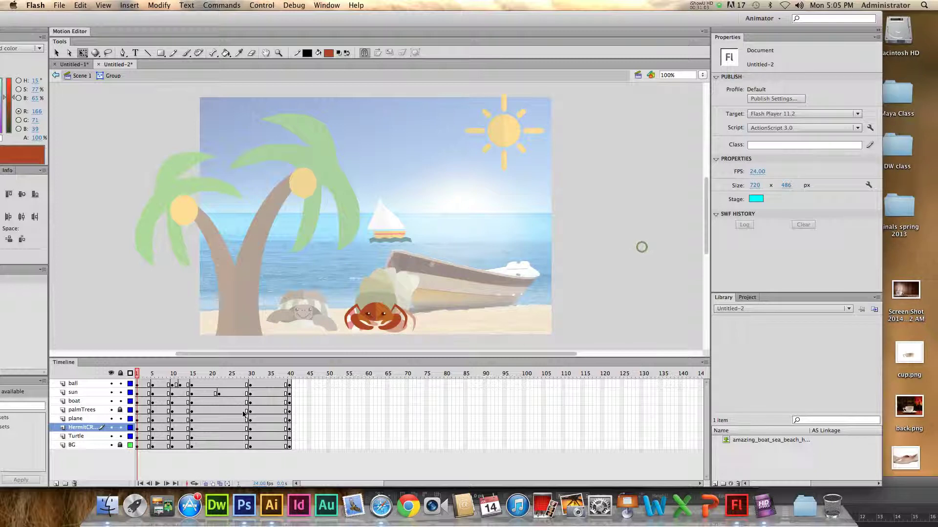
left_click(198, 372)
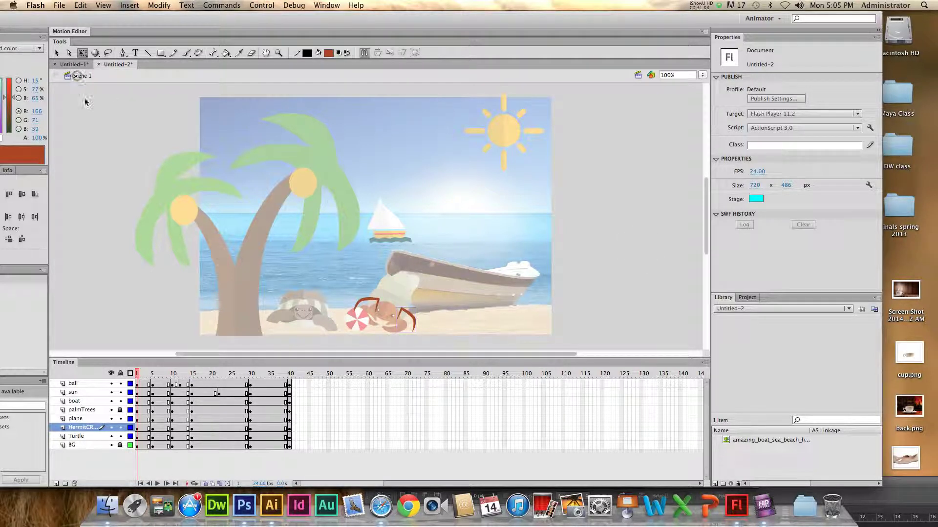
- Scrub to frame 2 and select the ball and BG layers in turn to check which artwork each one holds
left_click_drag(150, 372, 141, 373)
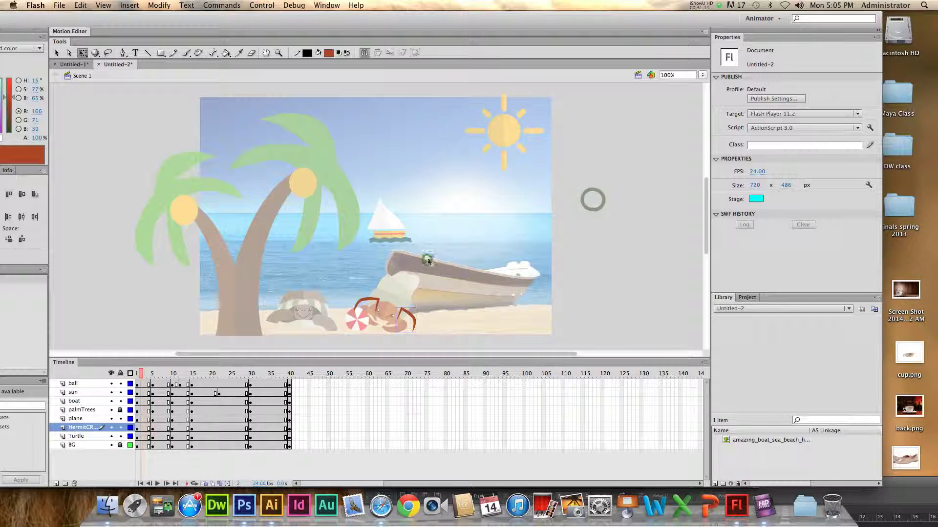
left_click(454, 210)
left_click(91, 384)
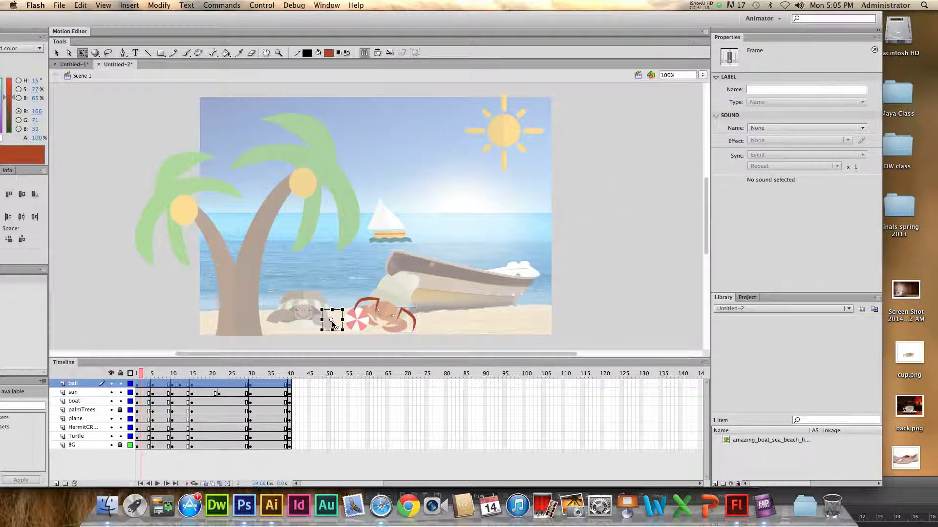
left_click(334, 344)
left_click(100, 447)
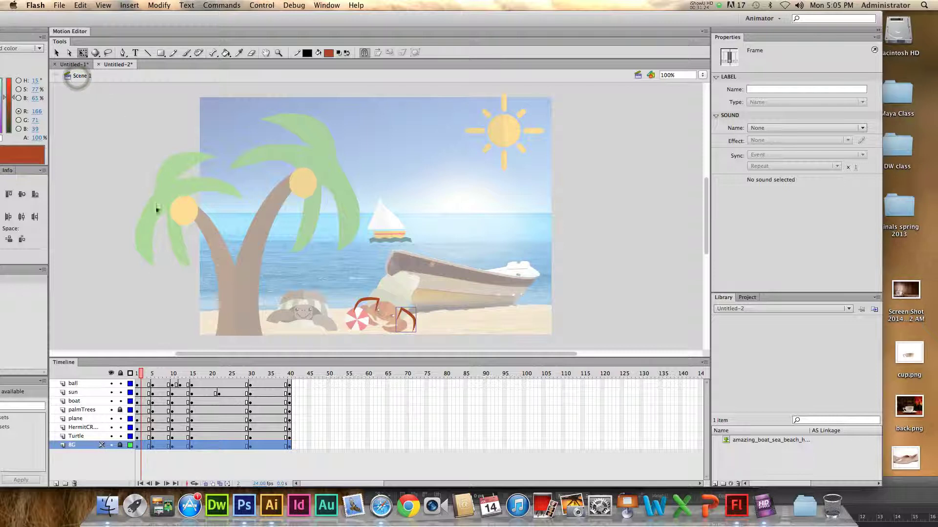
- Save the document to the Desktop as SummerAnimatedPostcard.fla in Flash CS6 Document format
left_click(59, 5)
left_click(94, 89)
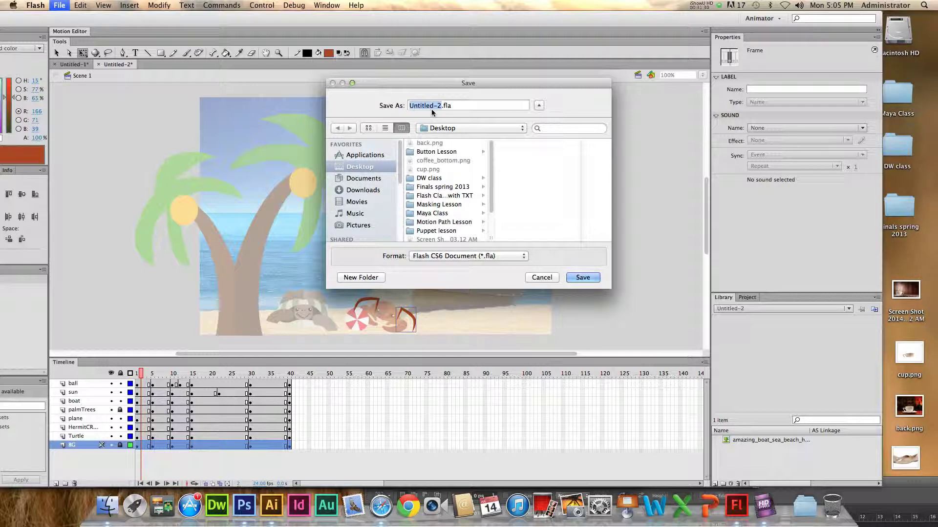
type("SummerAnimation Banner")
double_click(469, 106)
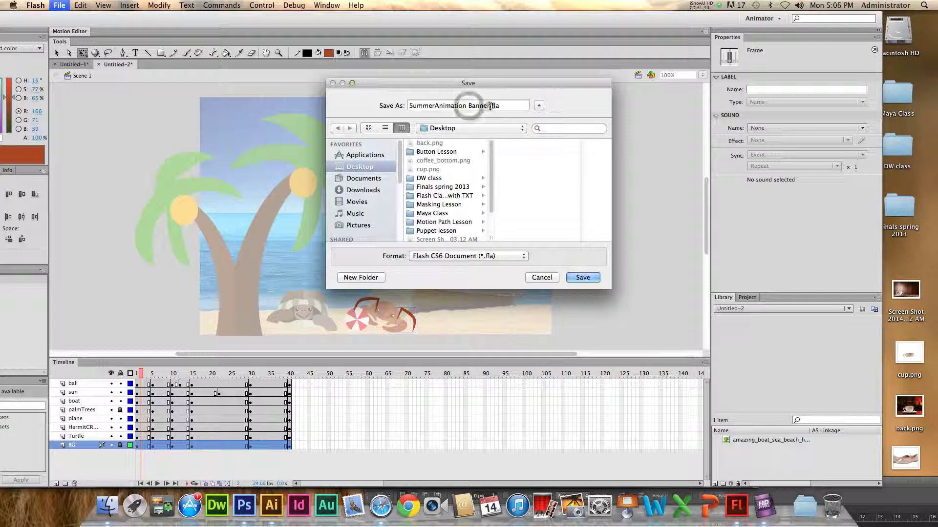
key("BackSpace")
key("BackSpace")
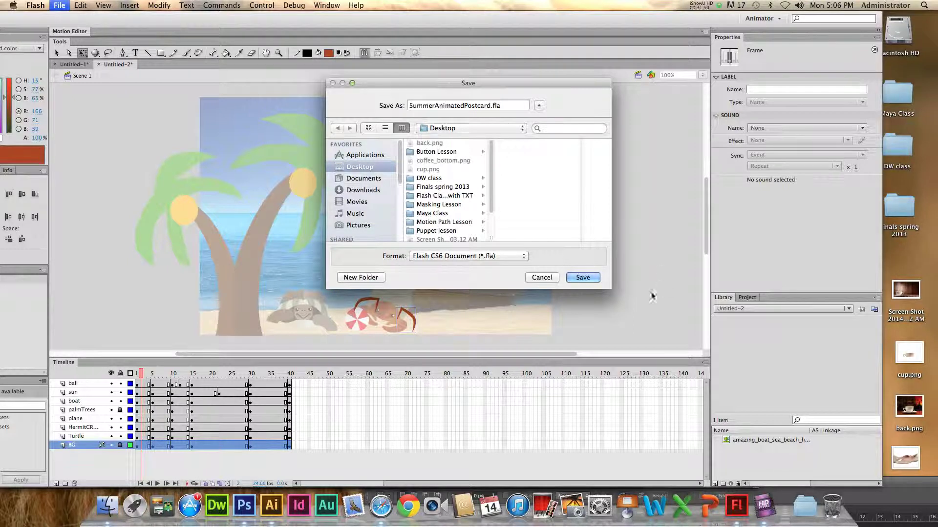
left_click(582, 278)
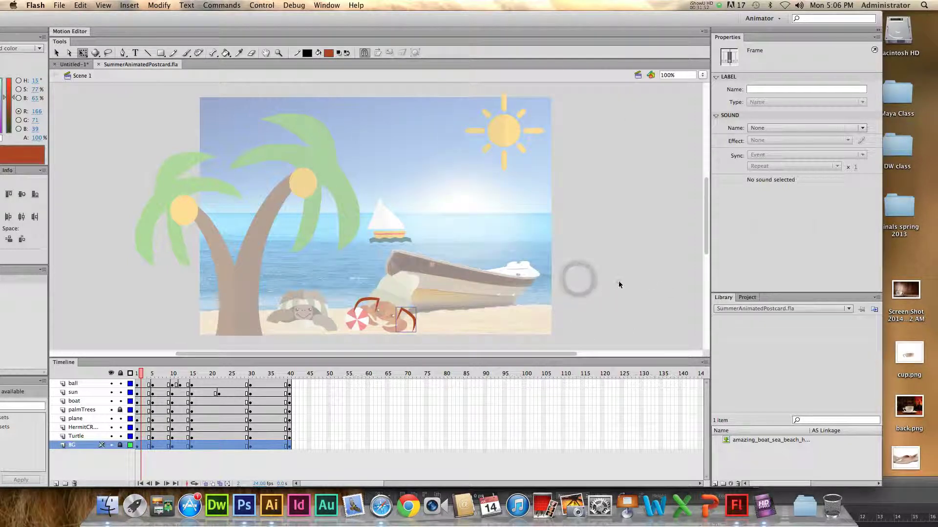
- Rewind the animation, play it from frame 1 through frame 40, and scrub back to frame 32
left_click(351, 427)
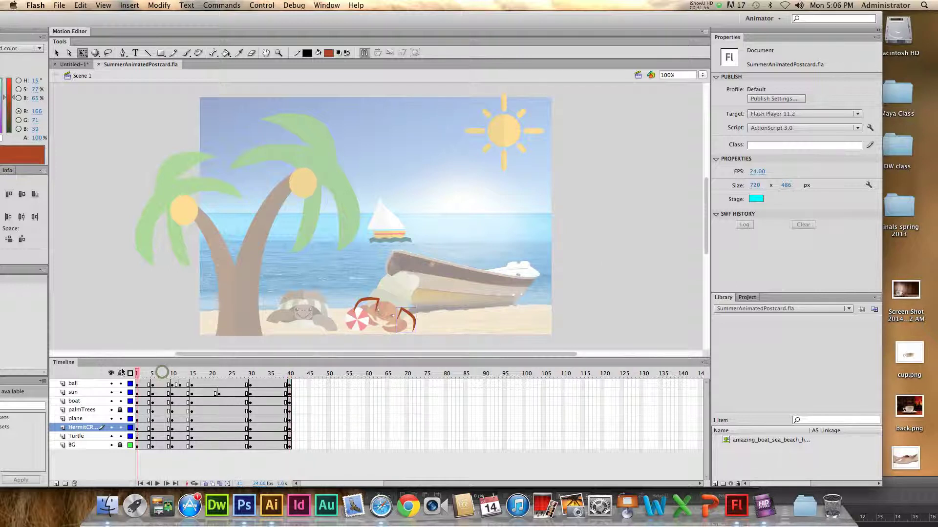
left_click(244, 282)
left_click(262, 5)
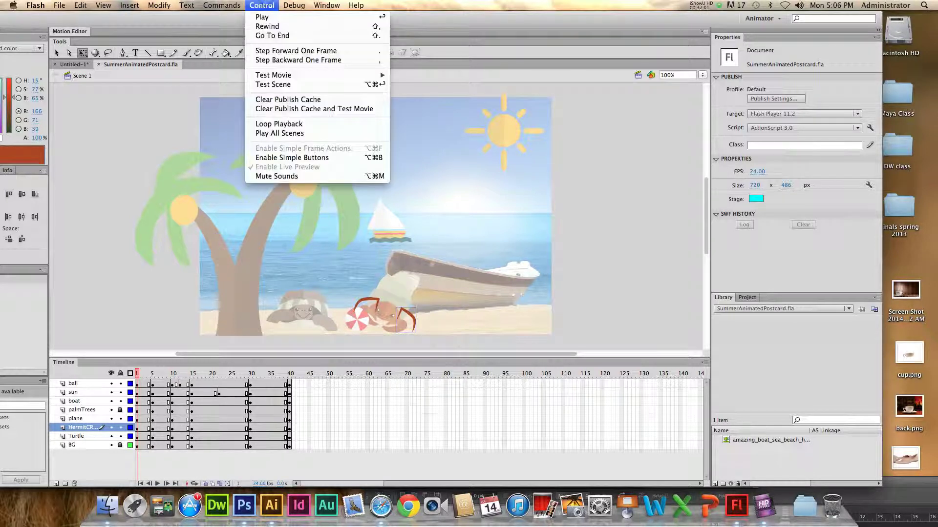
left_click(267, 27)
left_click(262, 6)
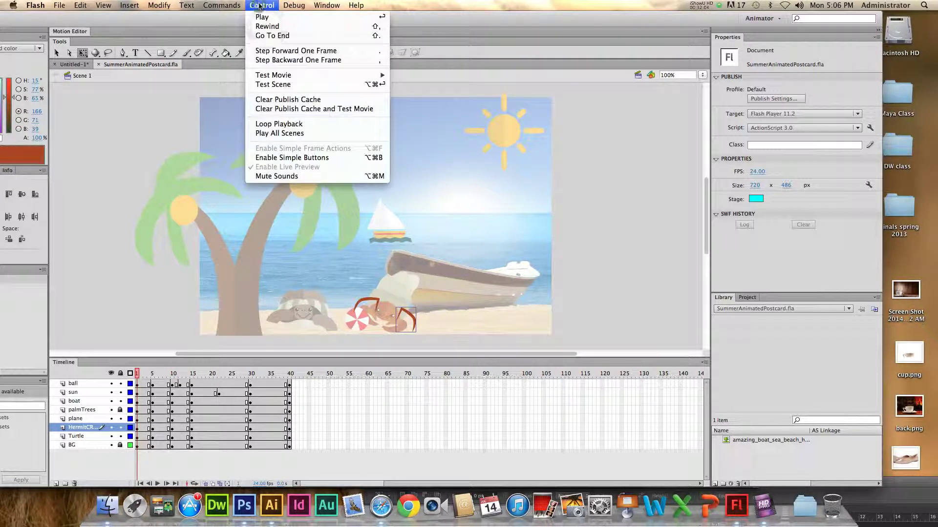
left_click(264, 19)
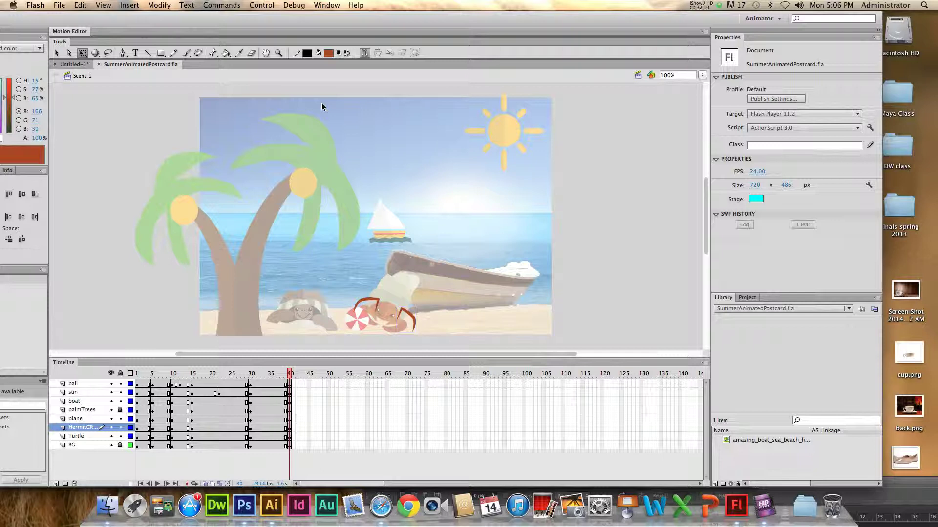
left_click_drag(276, 372, 259, 373)
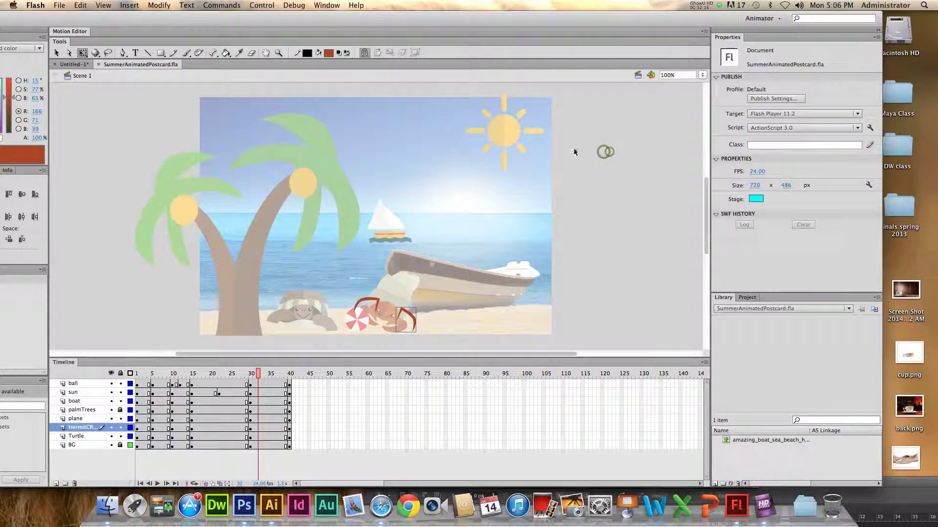
- Switch to the Untitled-1 document and back, and hide and reshow the hermit crab layer to check the stage display
mouse_move(706, 195)
left_mouse_down()
mouse_move(700, 234)
mouse_move(705, 193)
left_mouse_up()
left_click(73, 64)
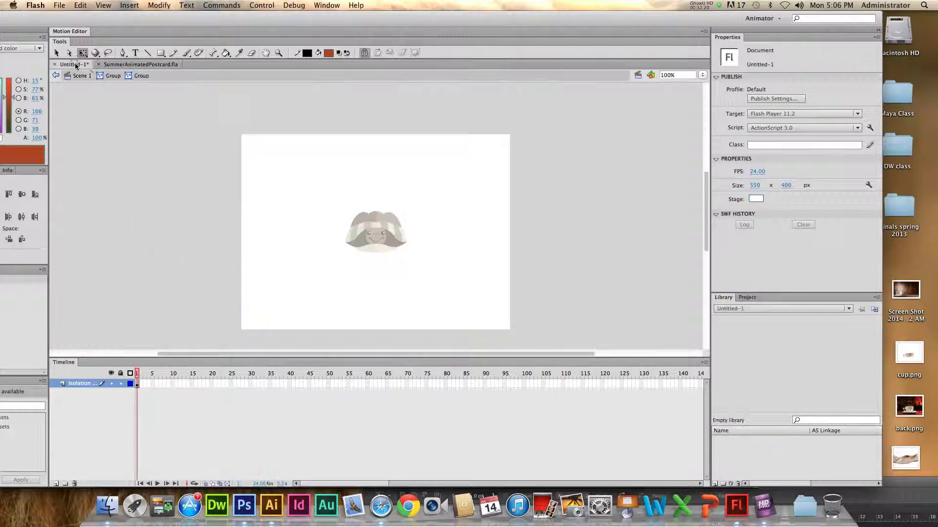
left_click(134, 65)
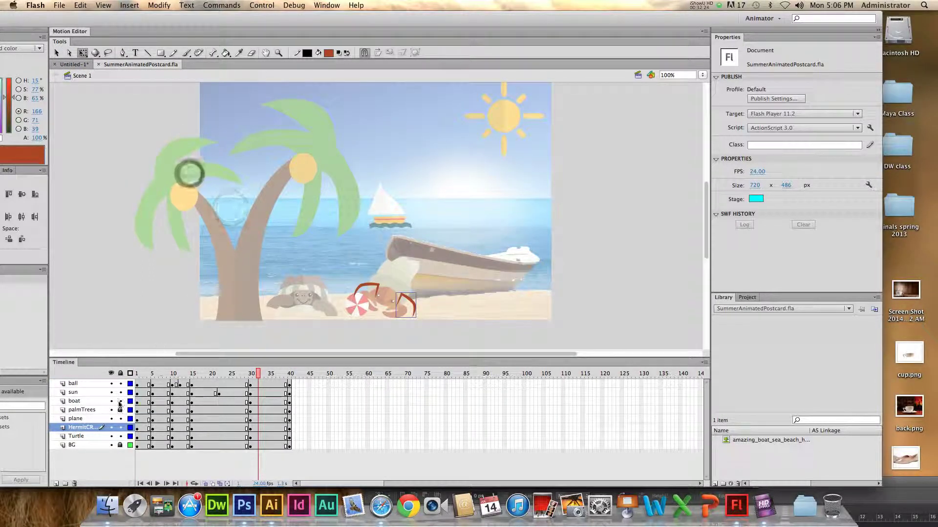
left_click(83, 429)
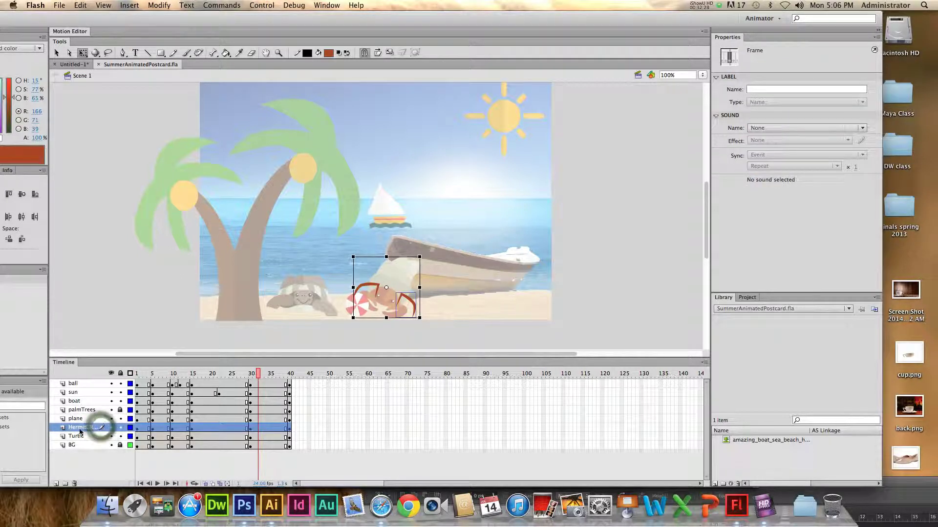
left_click(112, 429)
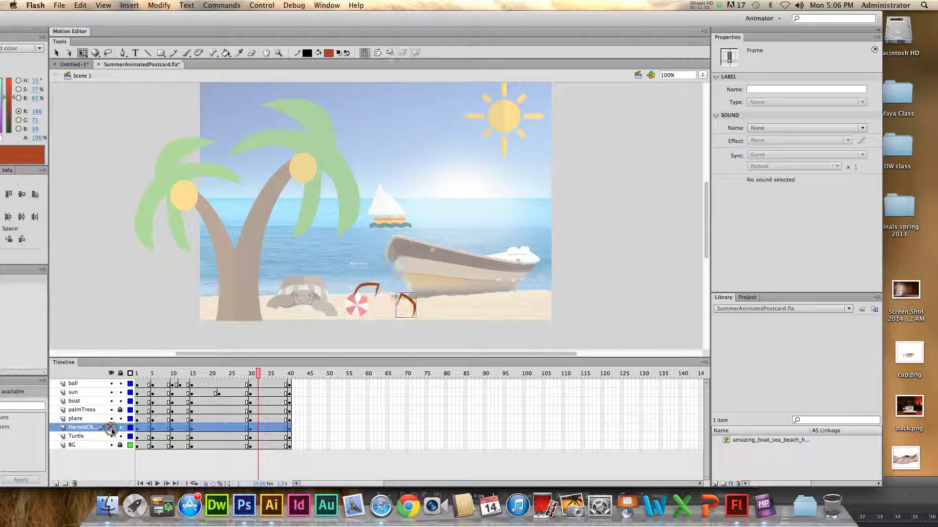
left_click(112, 428)
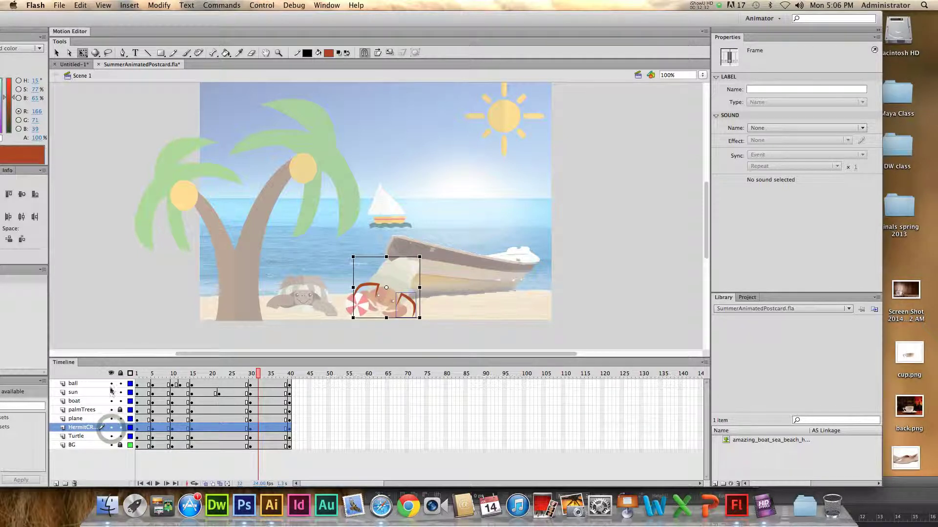
- Undo the recent changes one by one back to the hermit crab's leg edit in frame 40, scrubbing the timeline between undos
left_click(97, 270)
key("super+z")
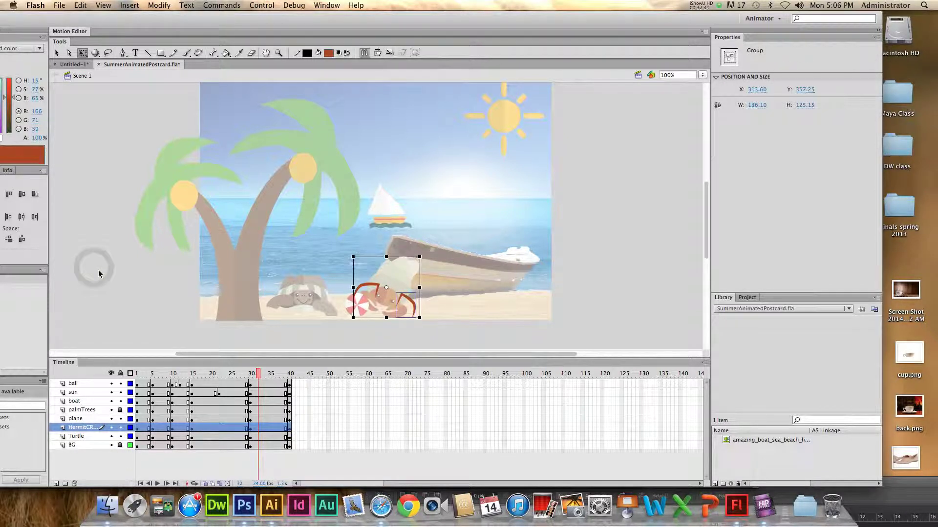
left_click_drag(235, 374, 85, 376)
key("super+z")
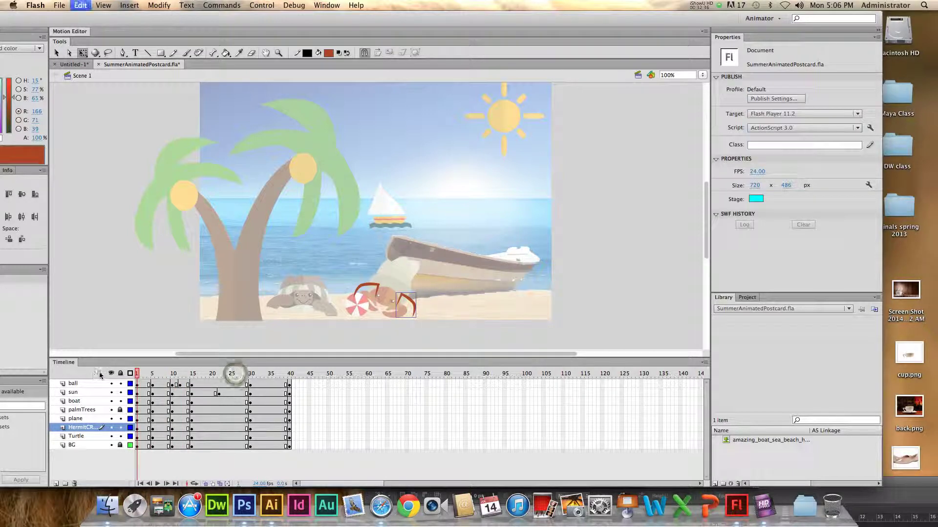
key("super+z")
key("super+z")
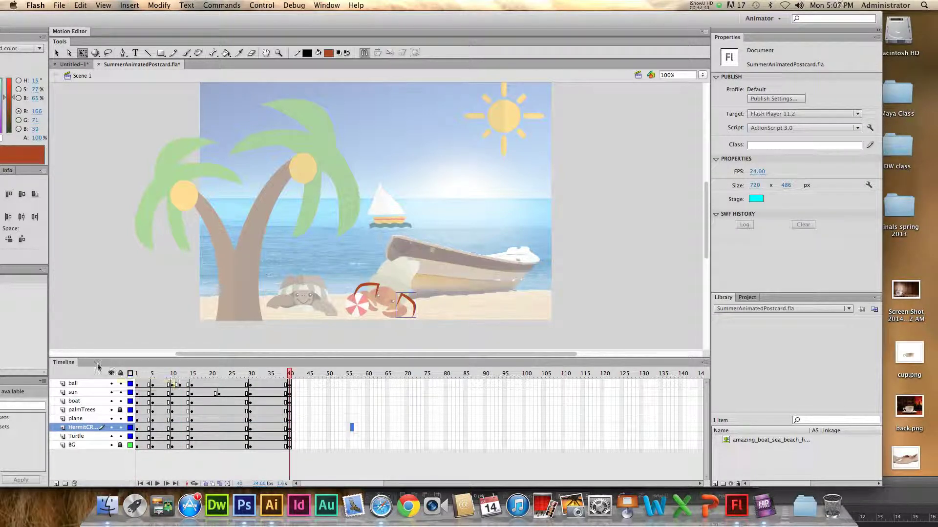
left_click_drag(275, 374, 223, 374)
key("super+z")
key("super+z")
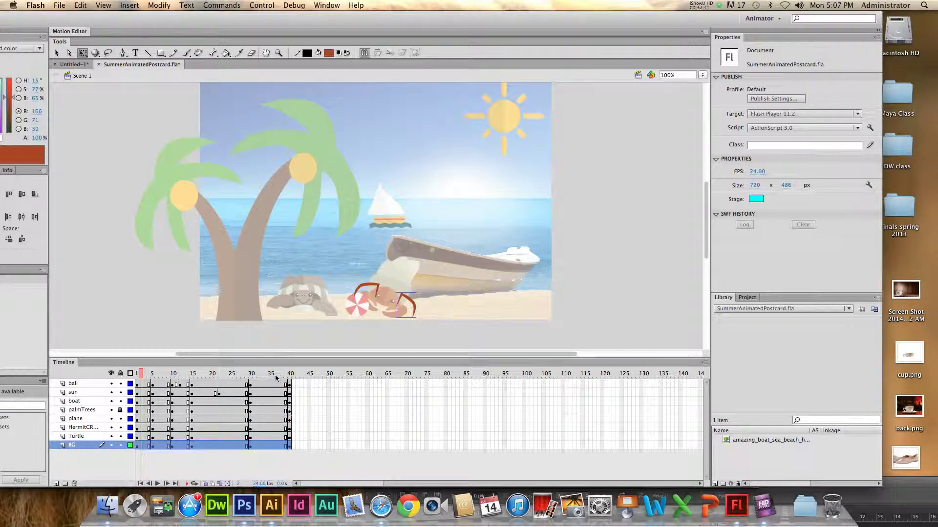
left_click_drag(274, 376, 129, 371)
key("super+z")
key("super+z")
key("super+z")
key("super+z")
key("super+z")
key("super+z")
key("super+z")
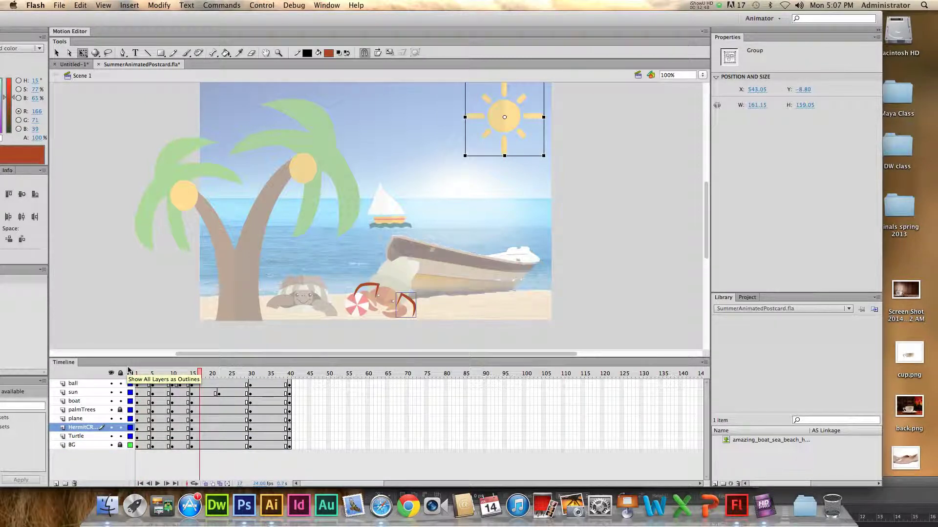
key("super+z")
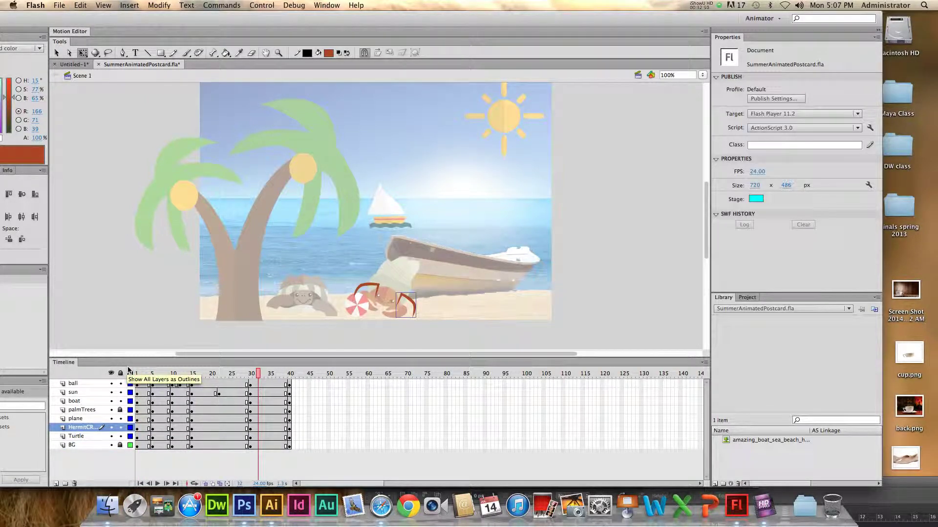
key("super+z")
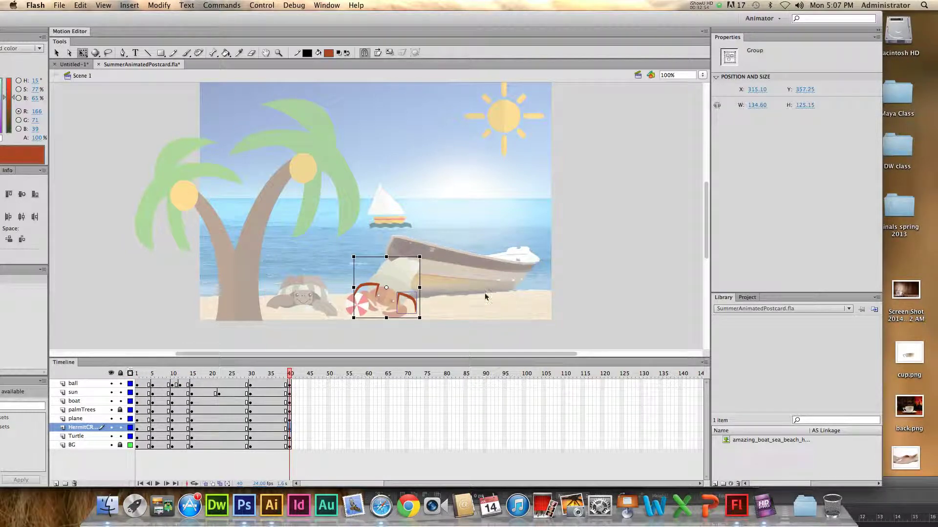
- Deselect the hermit crab, activate the Selection tool, and scrub from frame 40 back to frame 1 to check the motion
left_click(542, 202)
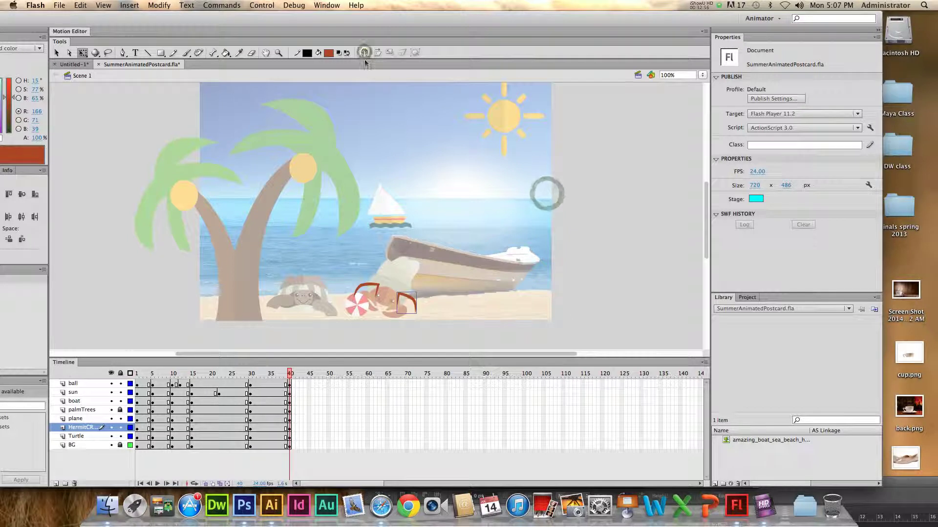
left_click(693, 118)
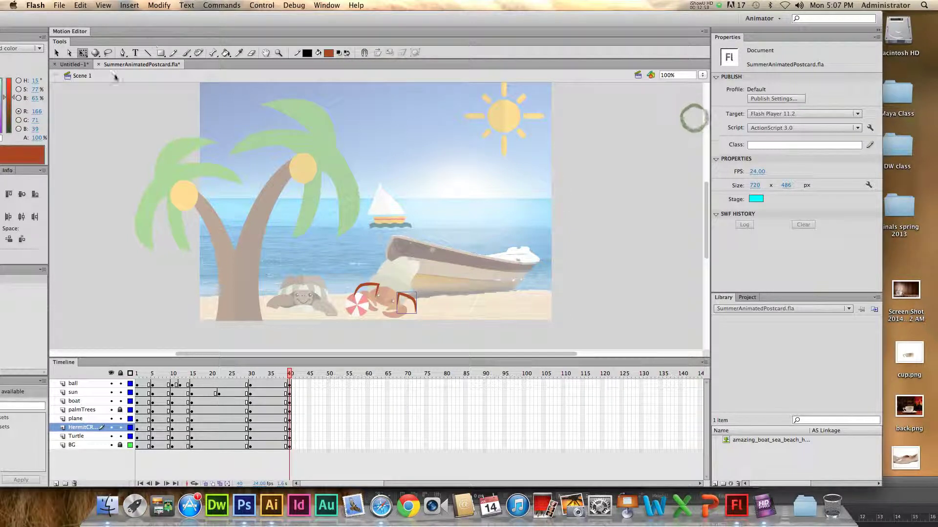
left_click(56, 52)
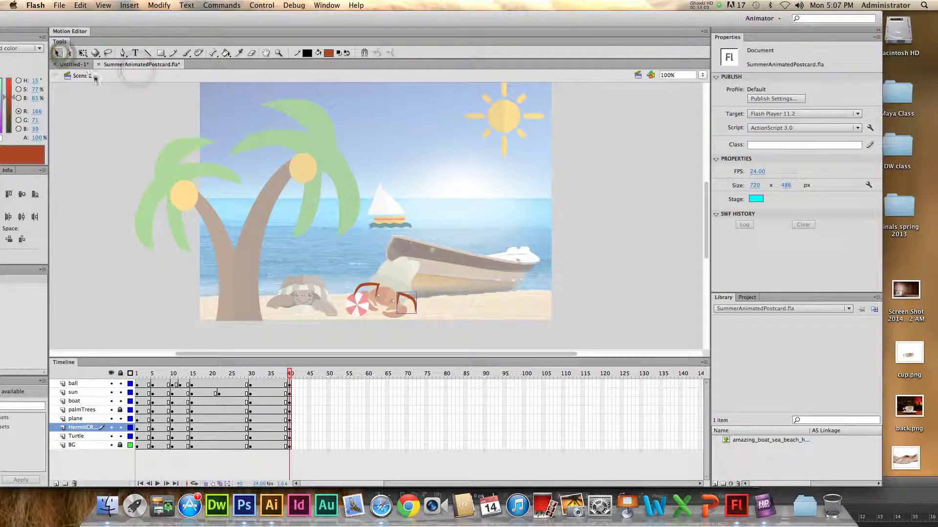
left_click(83, 76)
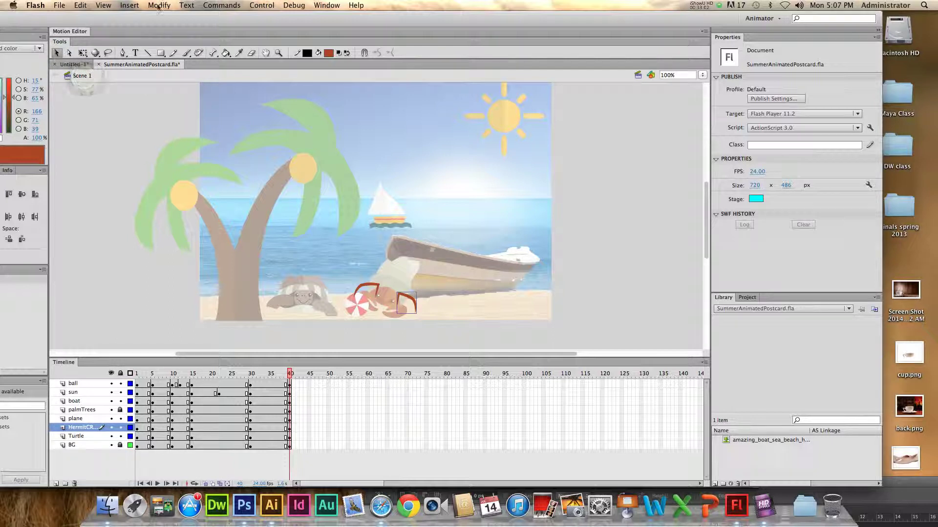
left_click_drag(271, 375, 142, 375)
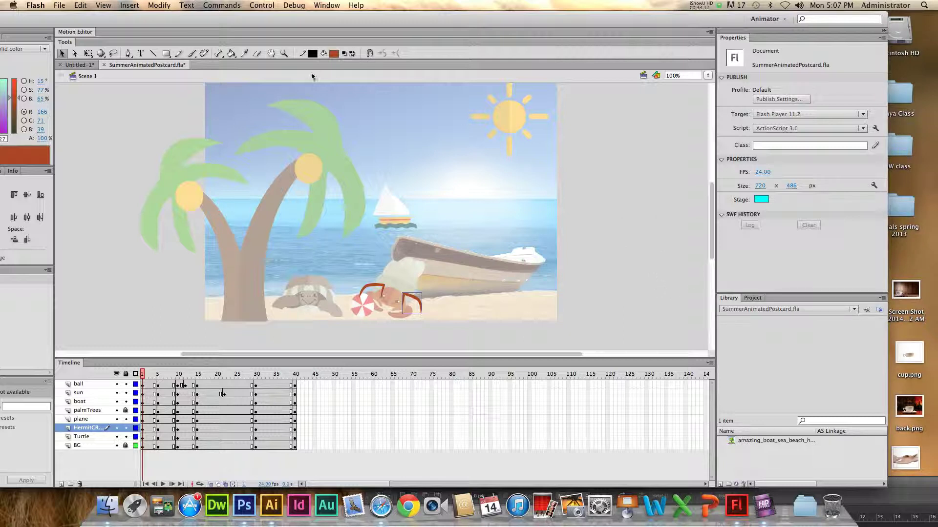
- Test the movie in the browser, watch the postcard animation play, and return to the Flash document
left_click(299, 5)
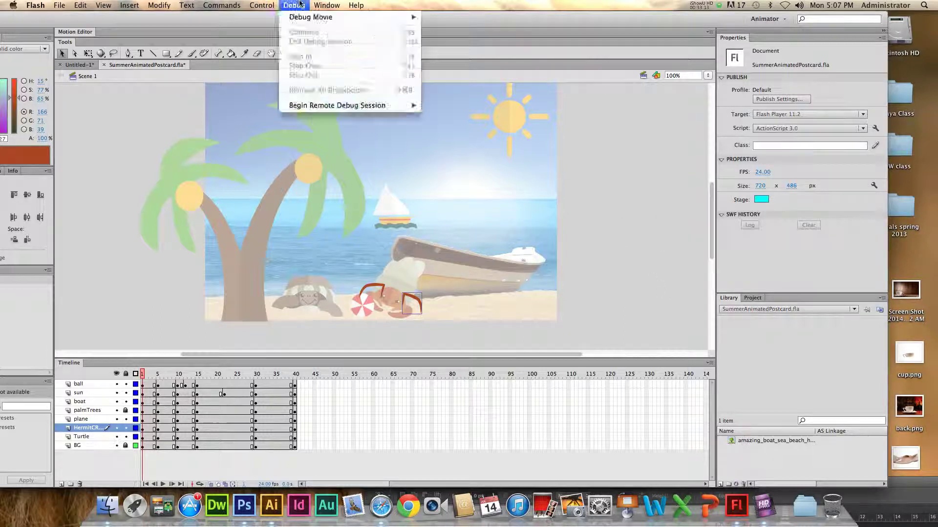
left_click(261, 6)
left_click(262, 4)
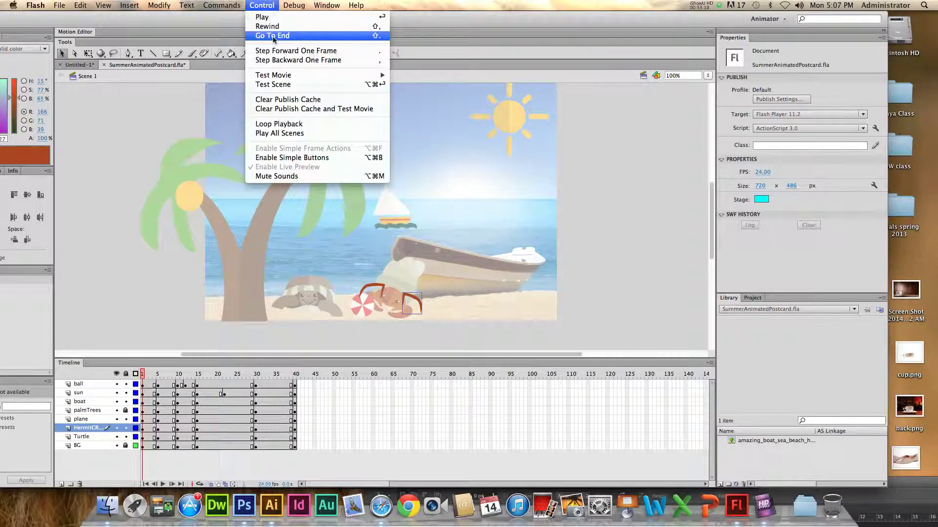
mouse_move(342, 75)
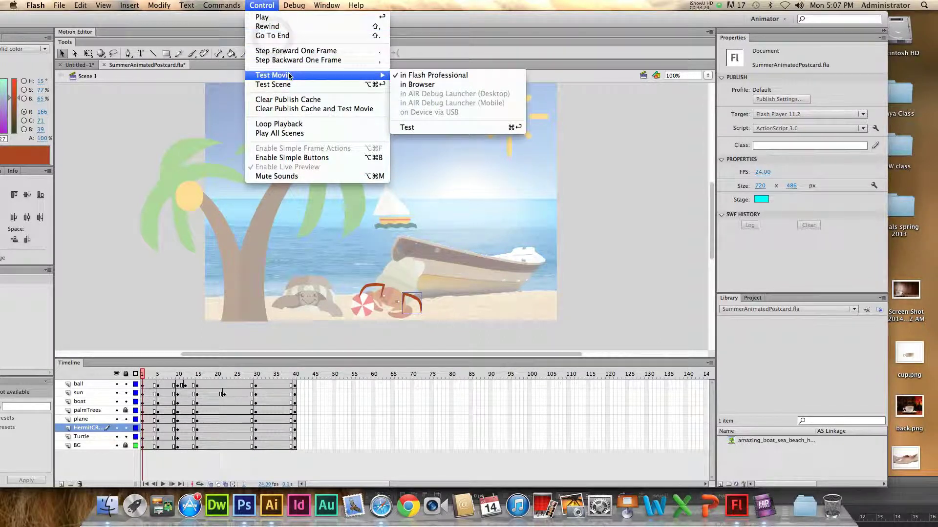
left_click(429, 86)
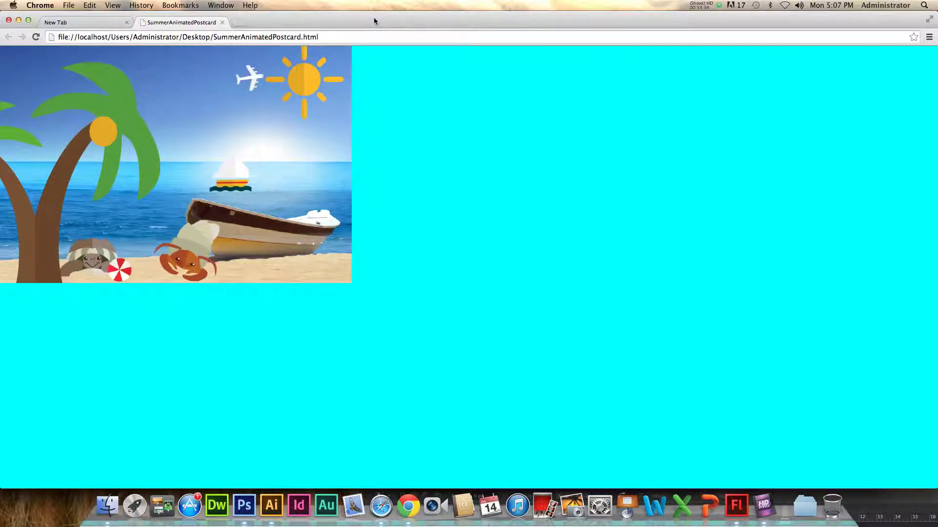
left_click_drag(374, 17, 396, 15)
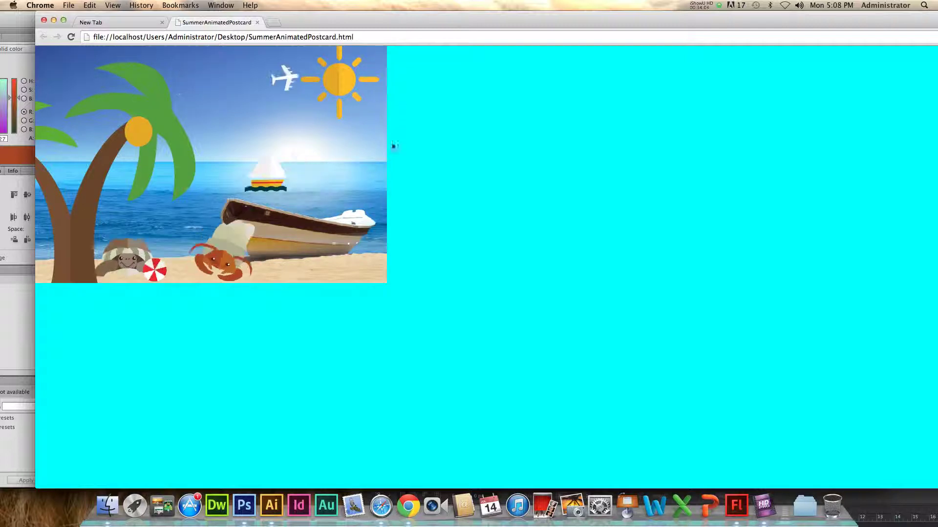
left_click_drag(313, 22, 648, 20)
left_click_drag(546, 30, 763, 60)
left_click(597, 51)
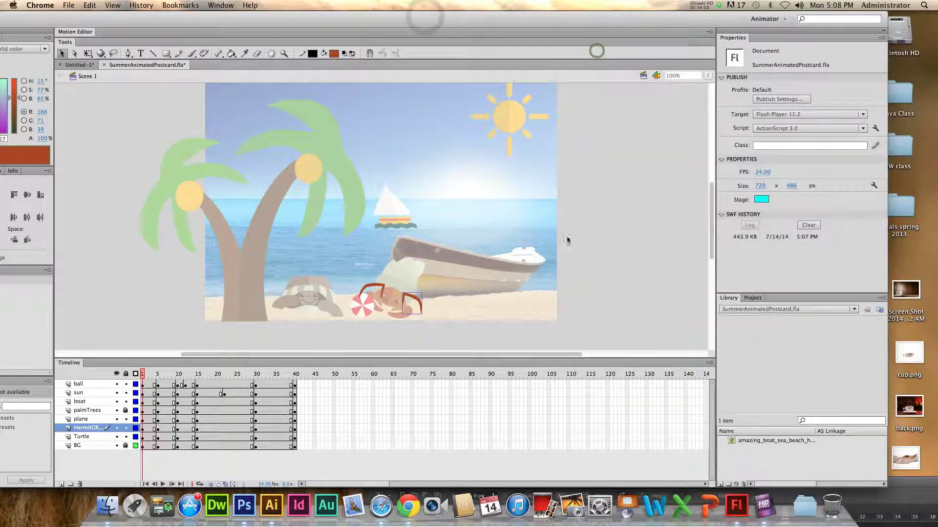
left_click(607, 266)
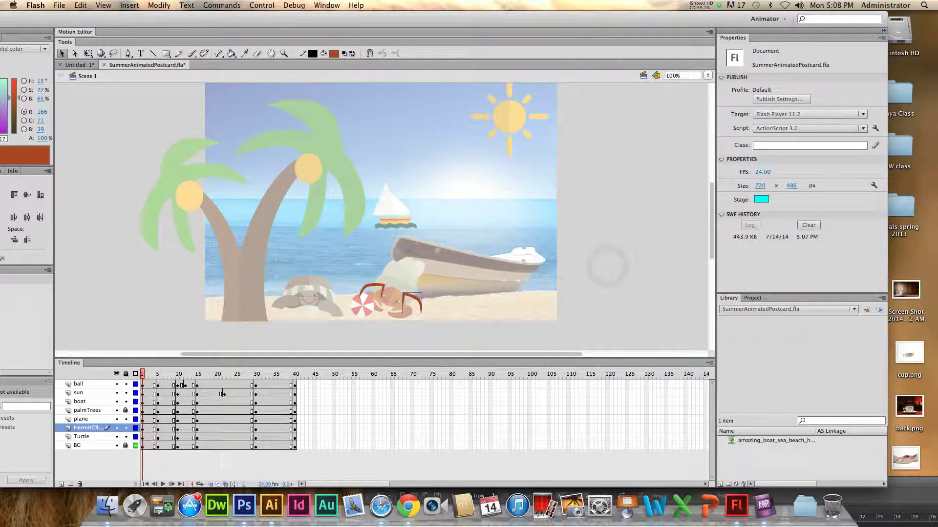
- Run the movie in the browser a second time, and close the browser window after viewing it
left_click(264, 6)
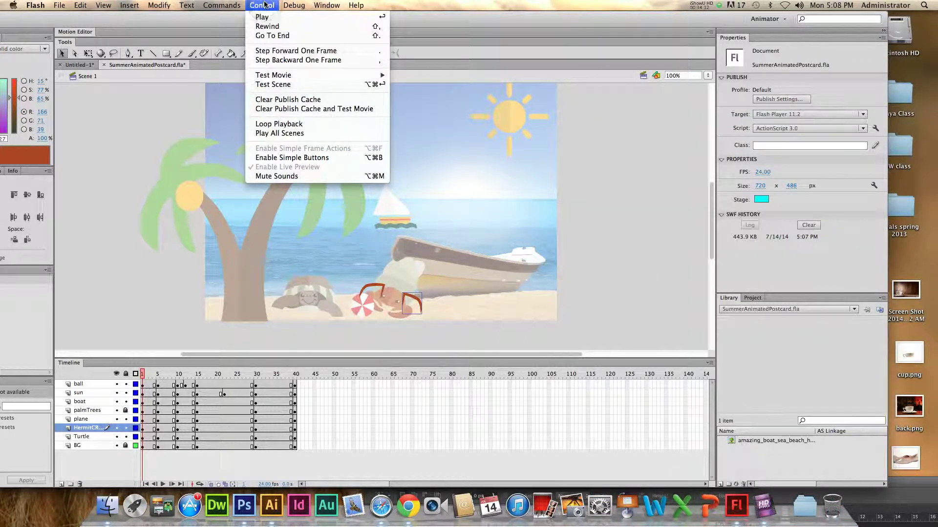
left_click(263, 4)
left_click(263, 5)
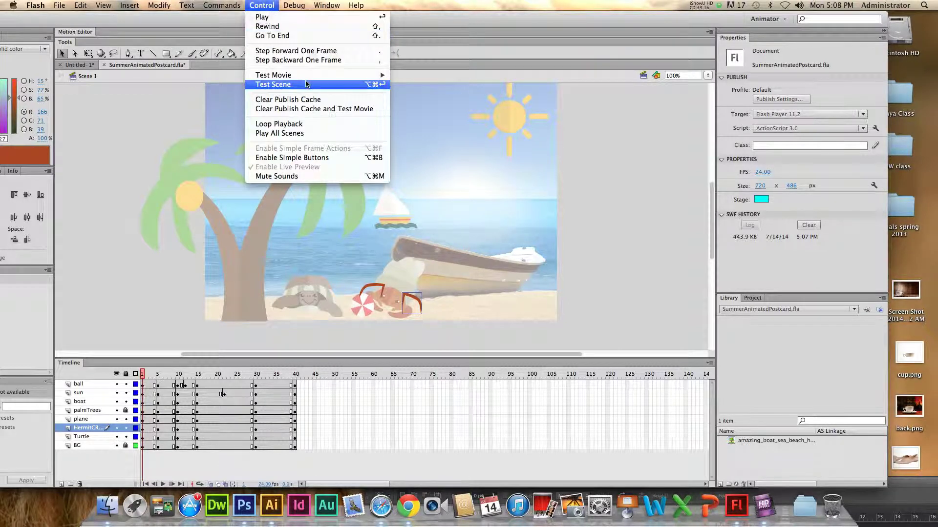
mouse_move(298, 77)
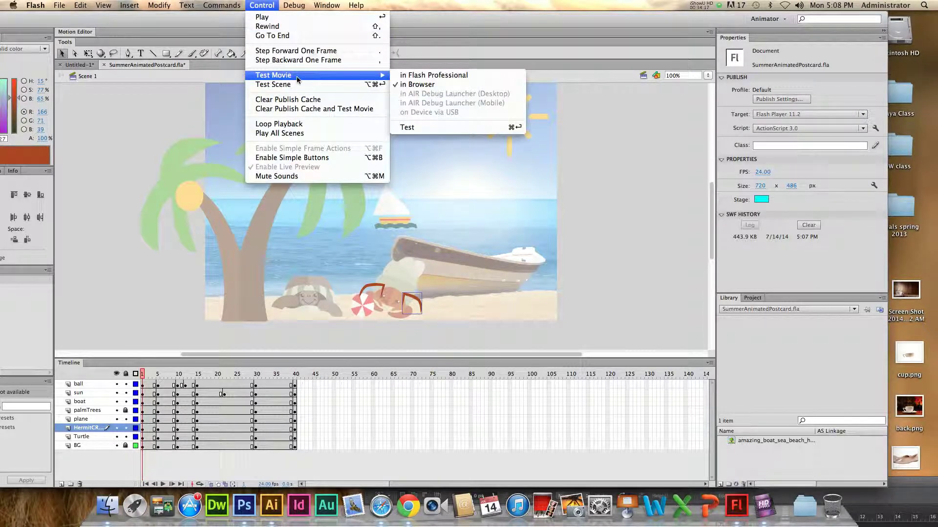
left_click(420, 87)
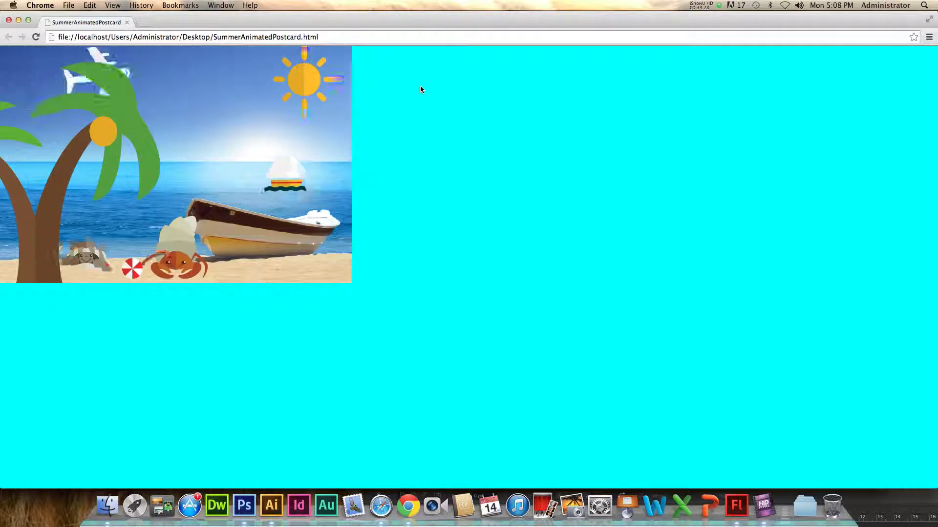
left_click_drag(257, 20, 412, 60)
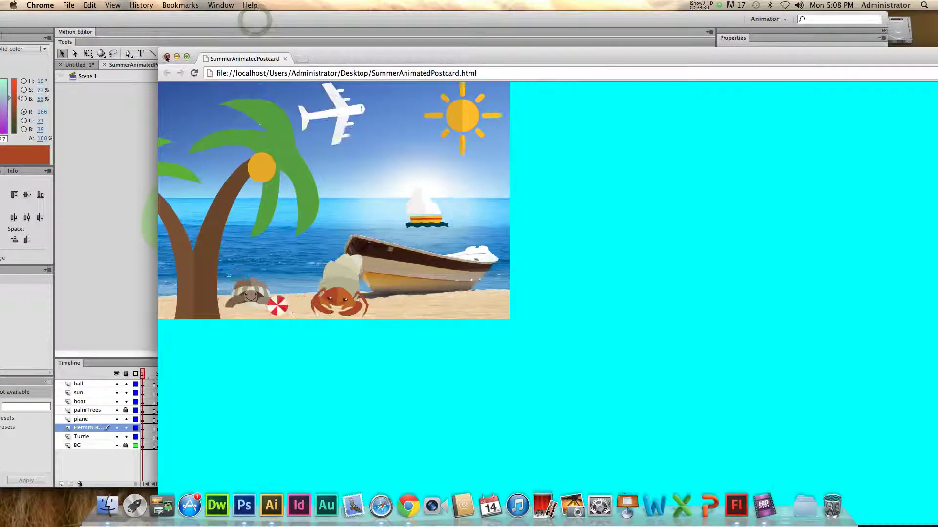
left_click(165, 60)
- Return to frame 1 and export the movie to the Desktop as SummerAnimatedPostcard.mov in QuickTime format
left_click_drag(187, 374, 226, 376)
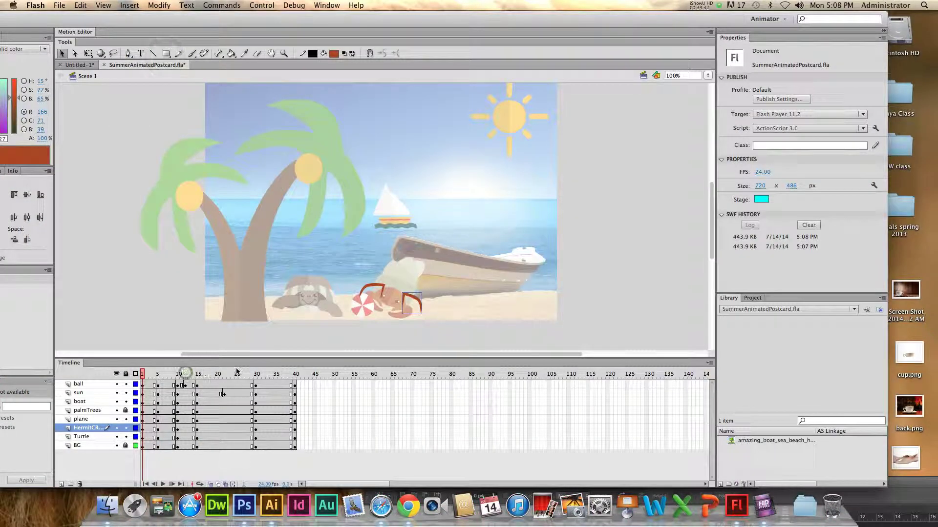
left_click(141, 375)
left_click(59, 6)
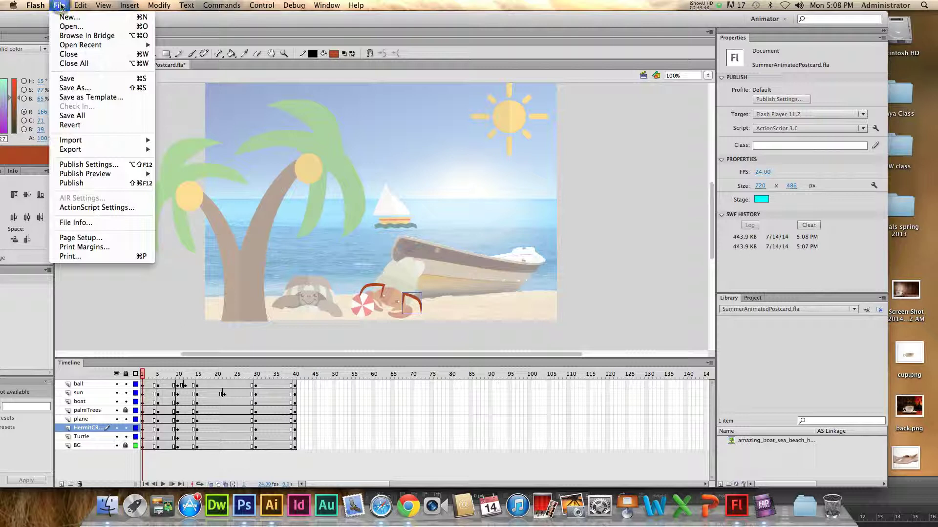
mouse_move(119, 151)
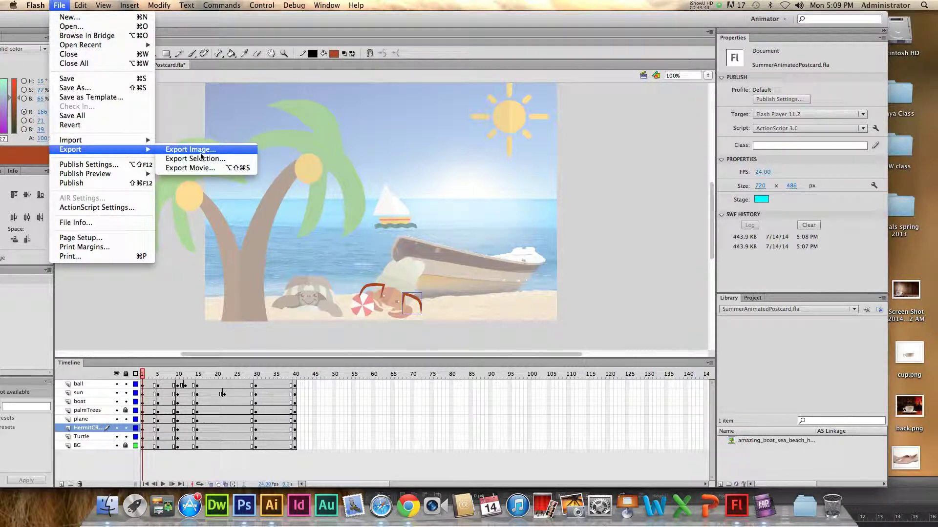
left_click(187, 168)
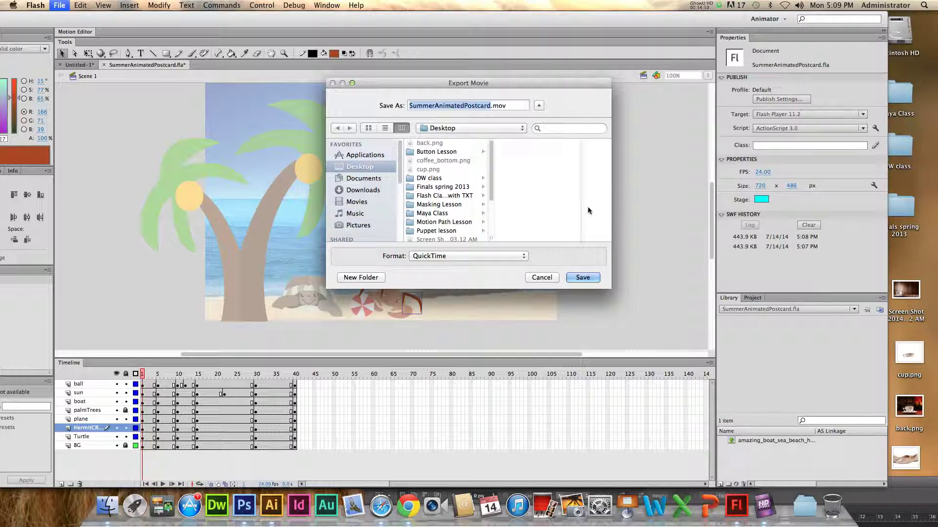
left_click(583, 277)
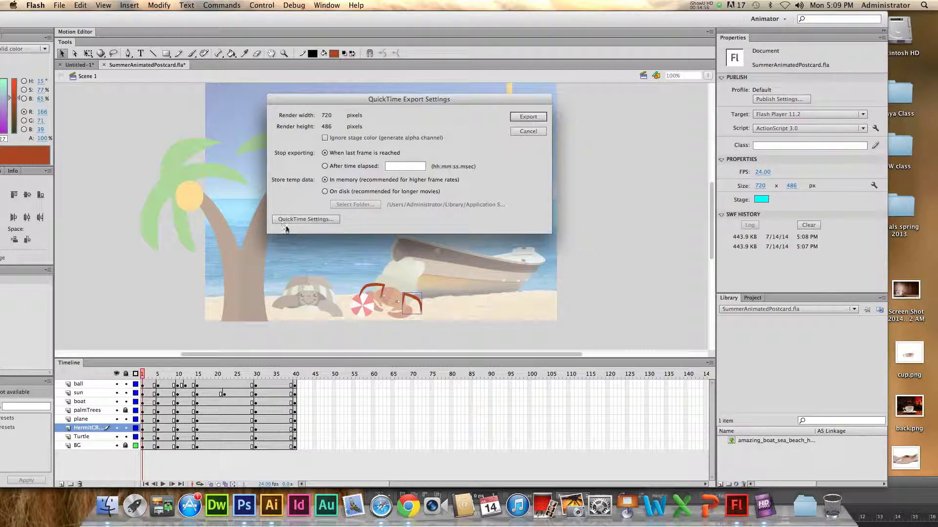
- Configure the QuickTime video compression as H.264 with the current frame rate and Best quality
left_click(307, 219)
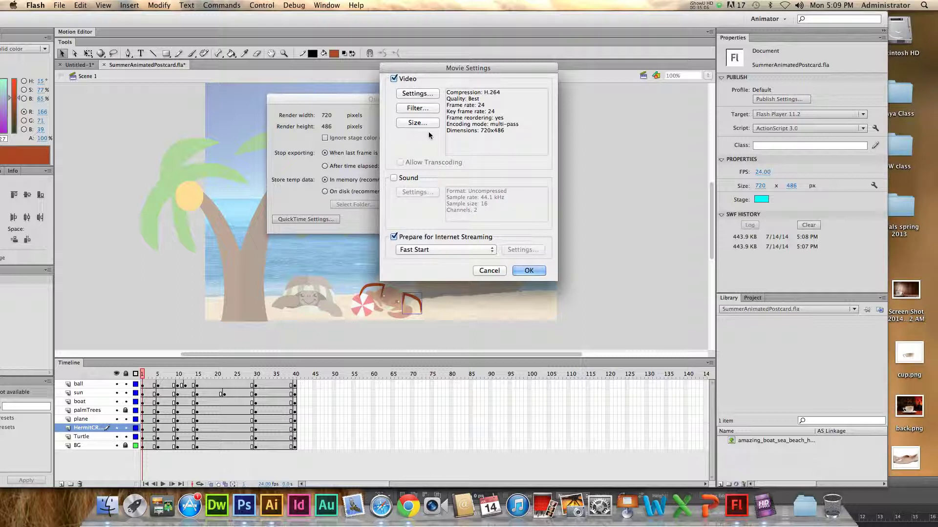
left_click(419, 94)
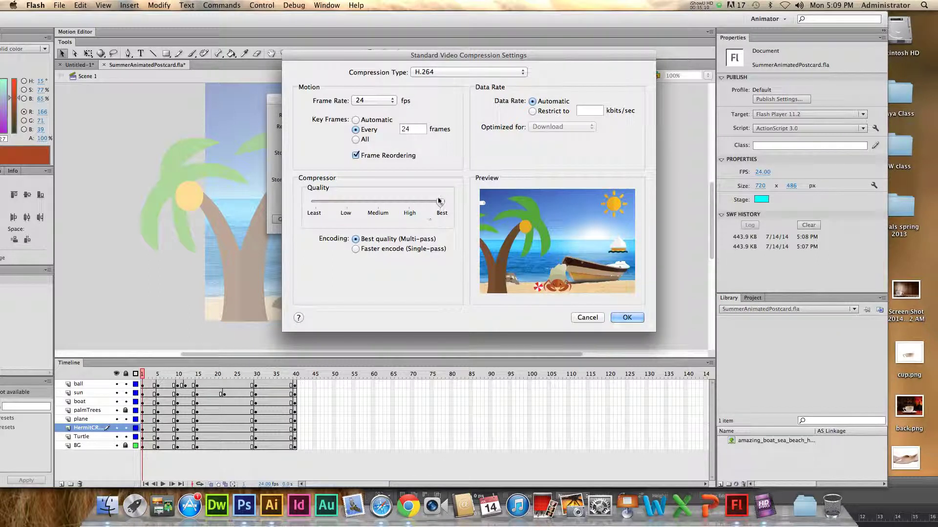
left_click(424, 72)
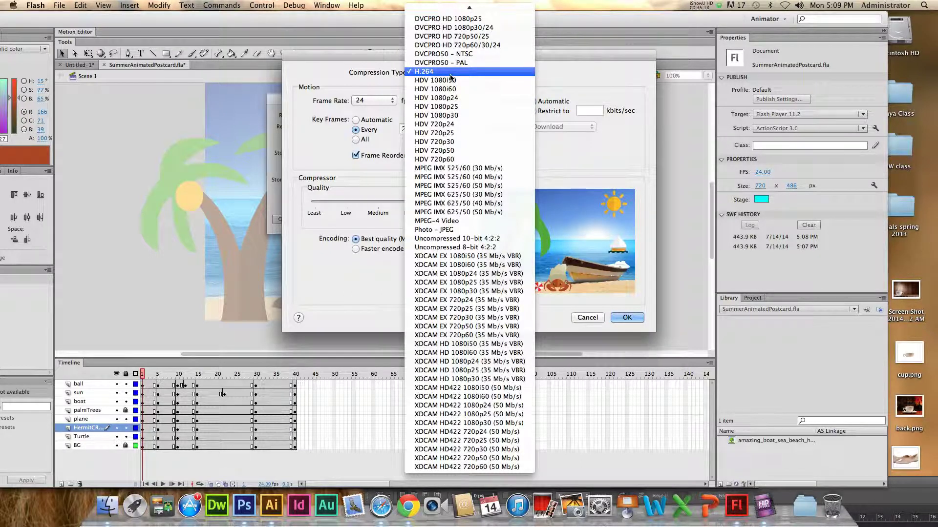
left_click(450, 74)
left_click_drag(409, 202, 440, 202)
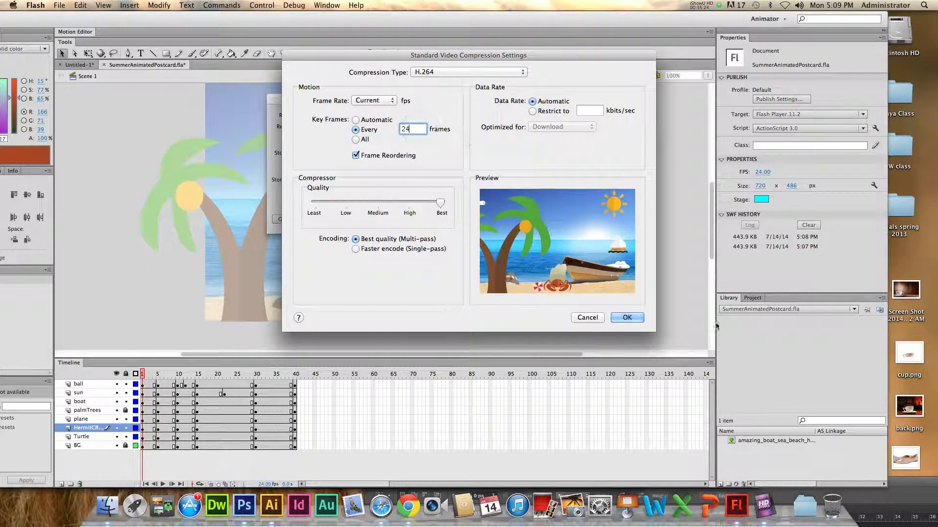
left_click(627, 318)
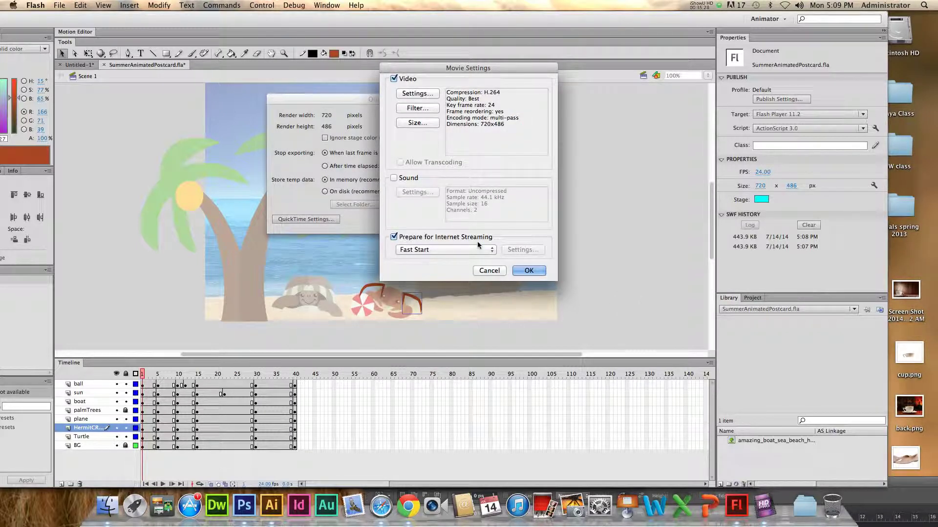
- Accept the movie settings and export the 720 x 486 QuickTime movie
left_click(530, 271)
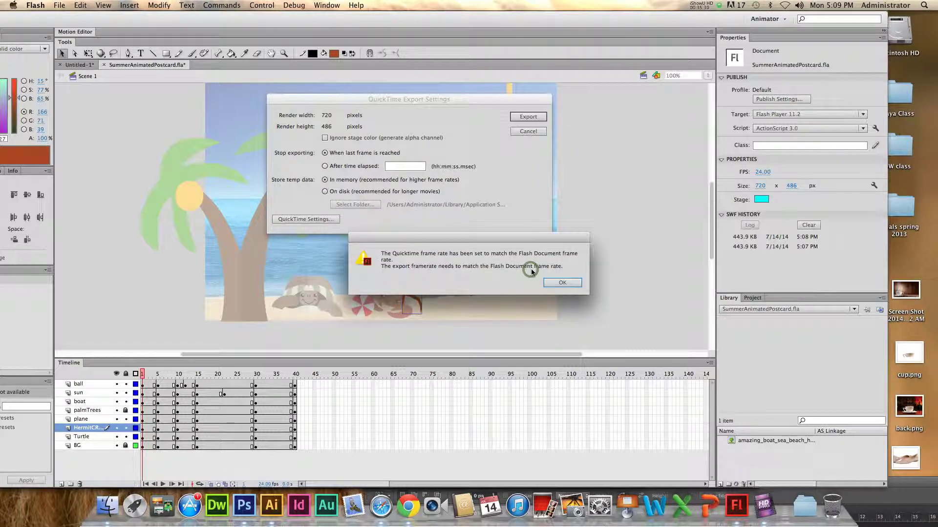
left_click(565, 284)
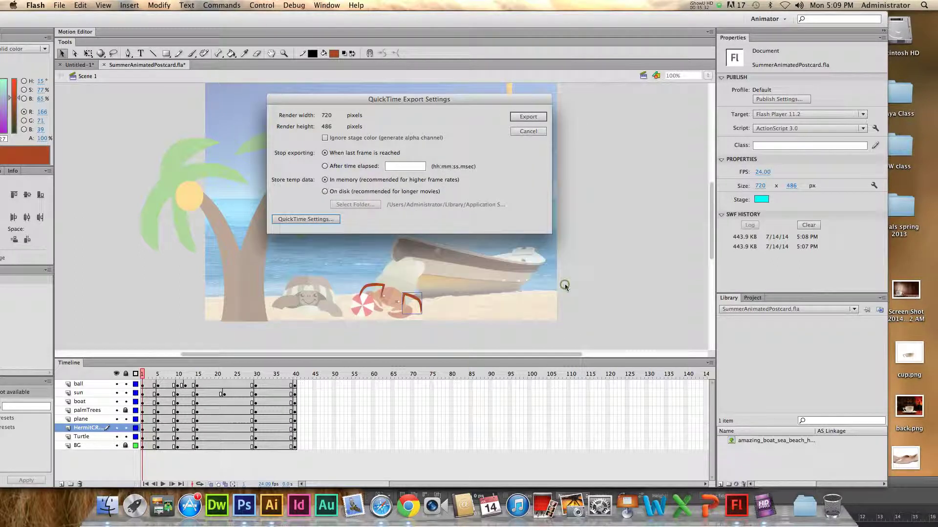
left_click(529, 117)
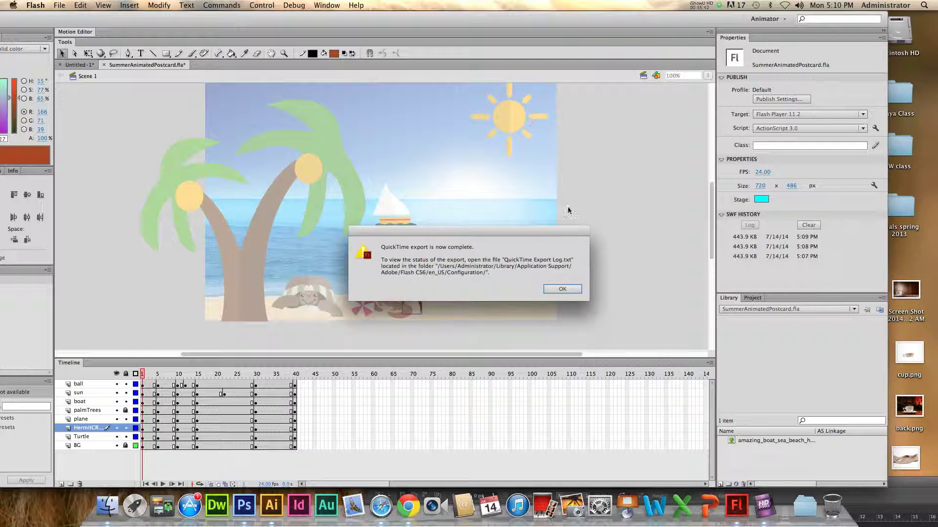
left_click(562, 289)
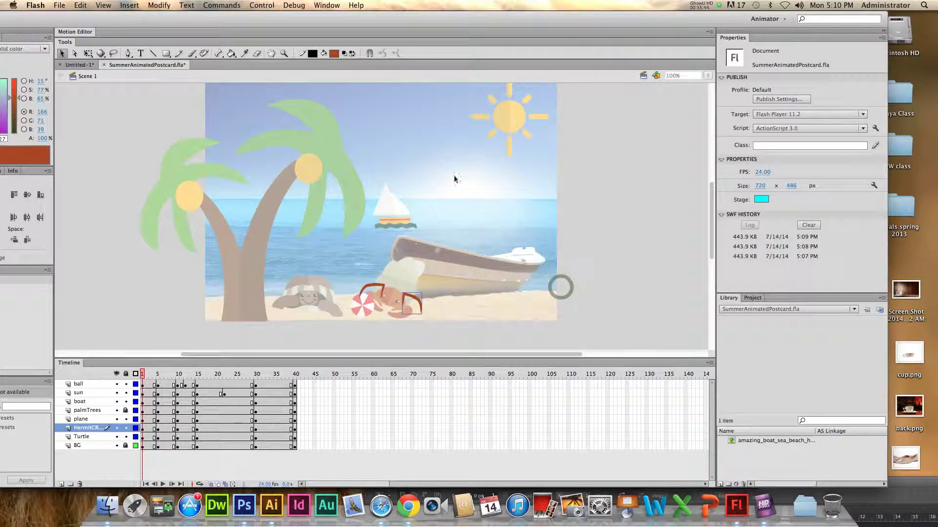
- Uncover the desktop, move the exported SummerAnimatedPostcard.mov into clear space, open it in QuickTime Player and play it
left_click_drag(703, 28, 519, 28)
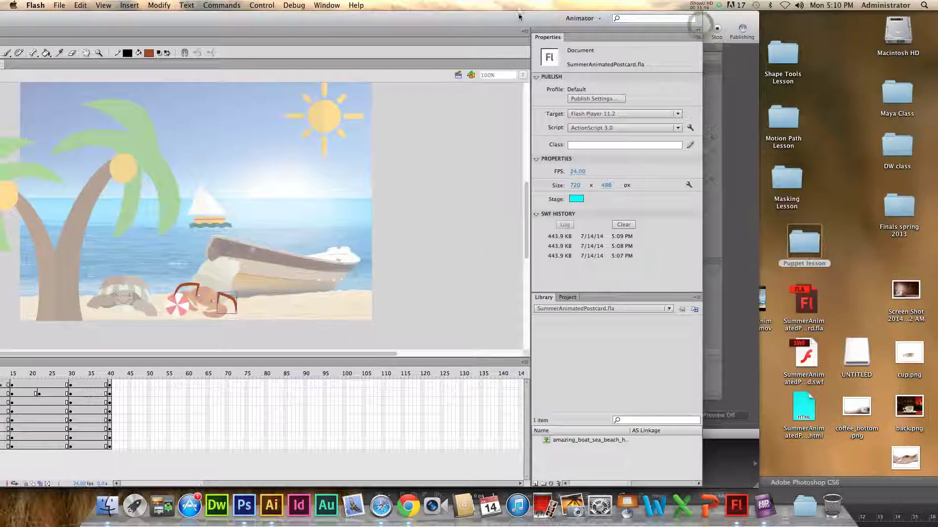
left_click_drag(762, 303, 849, 89)
double_click(848, 84)
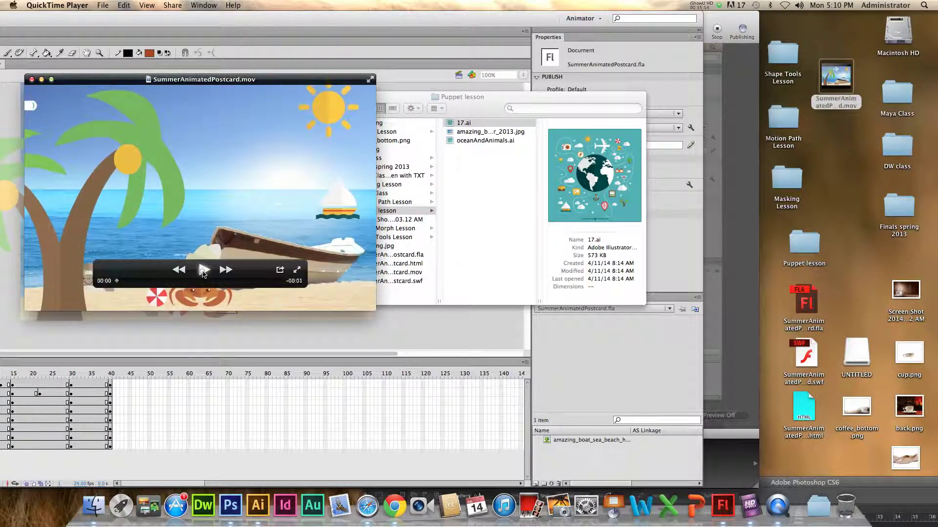
left_click(204, 270)
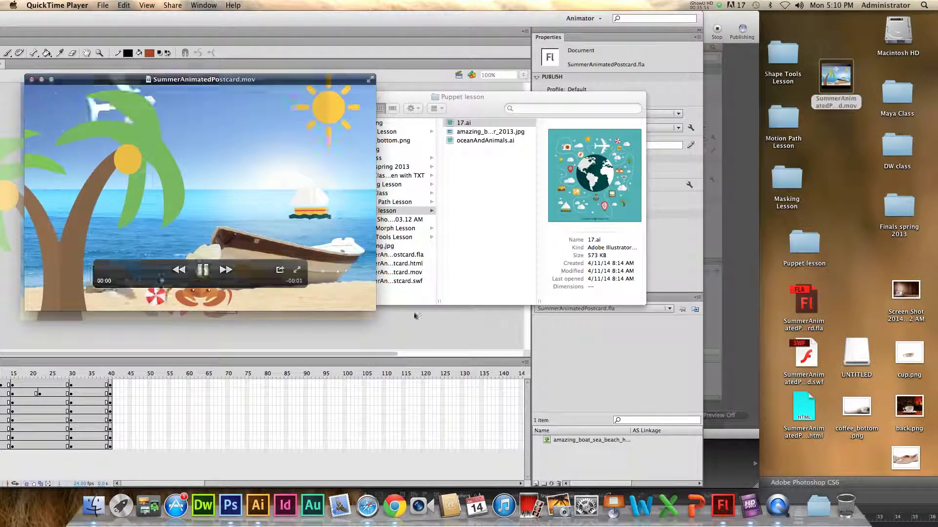
- Turn on looping for the SummerAnimatedPostcard.mov playback and check that the option is enabled
left_click(147, 6)
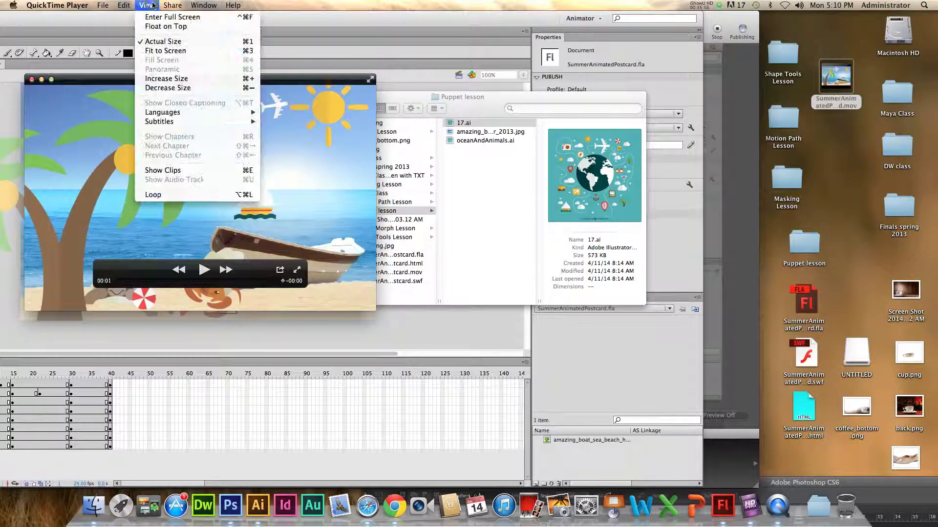
left_click(158, 196)
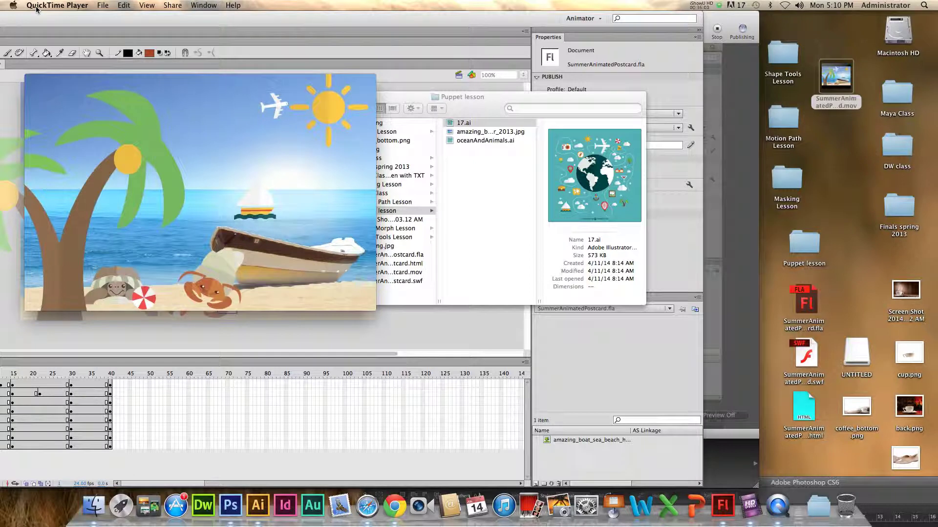
left_click(151, 5)
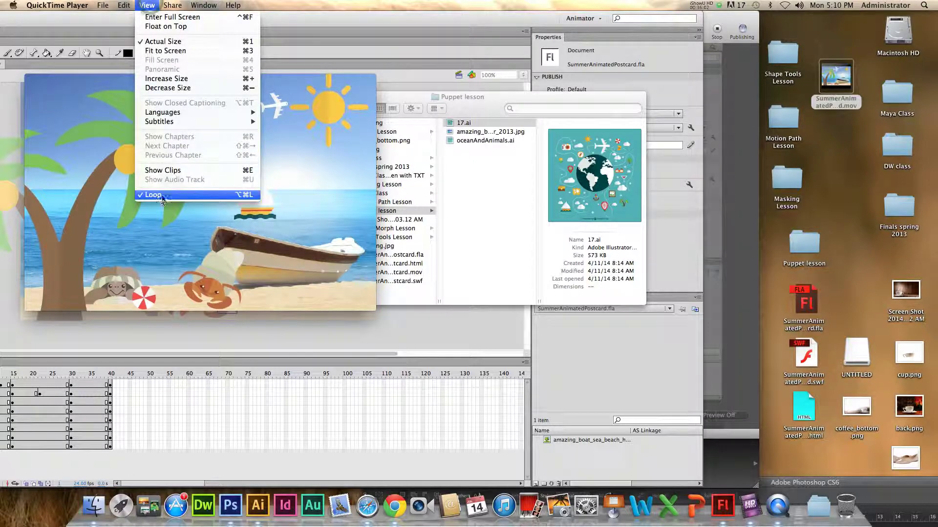
left_click(299, 83)
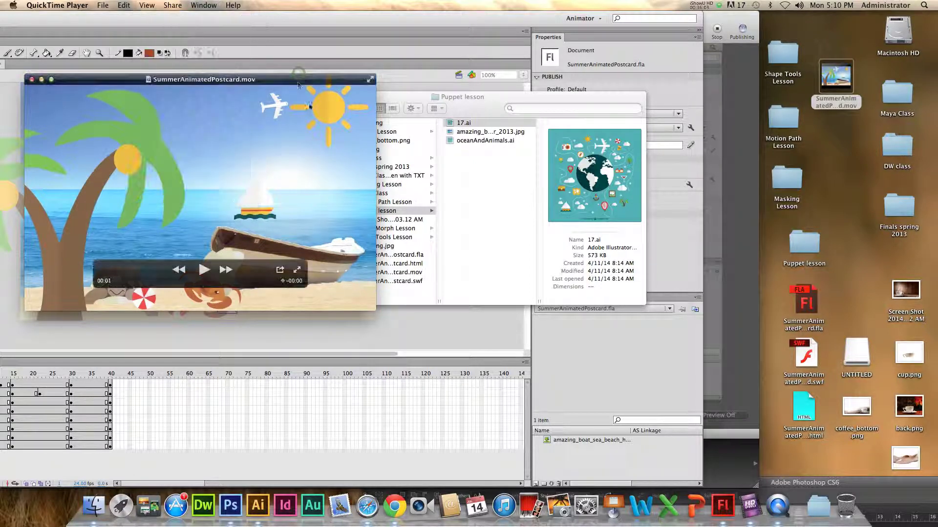
- Play the looping movie in full screen, and leave full screen after watching it
left_click(297, 270)
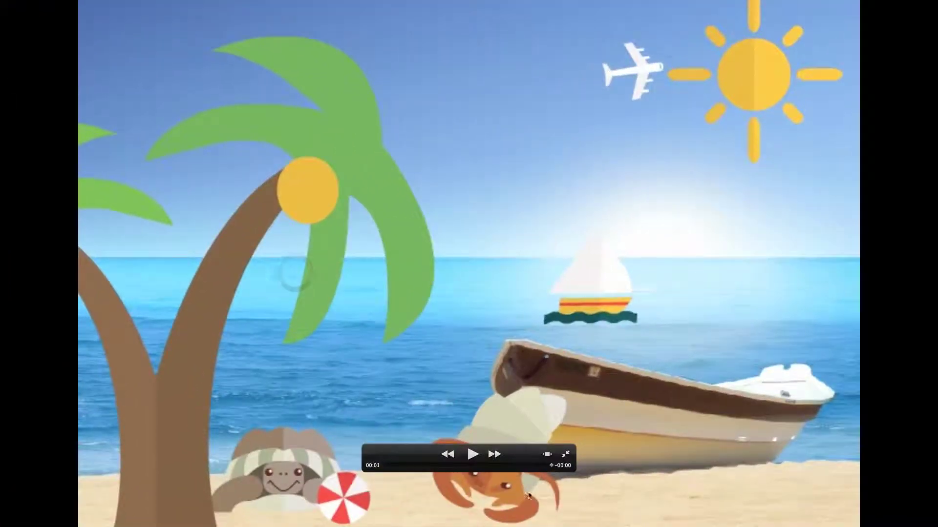
left_click(472, 455)
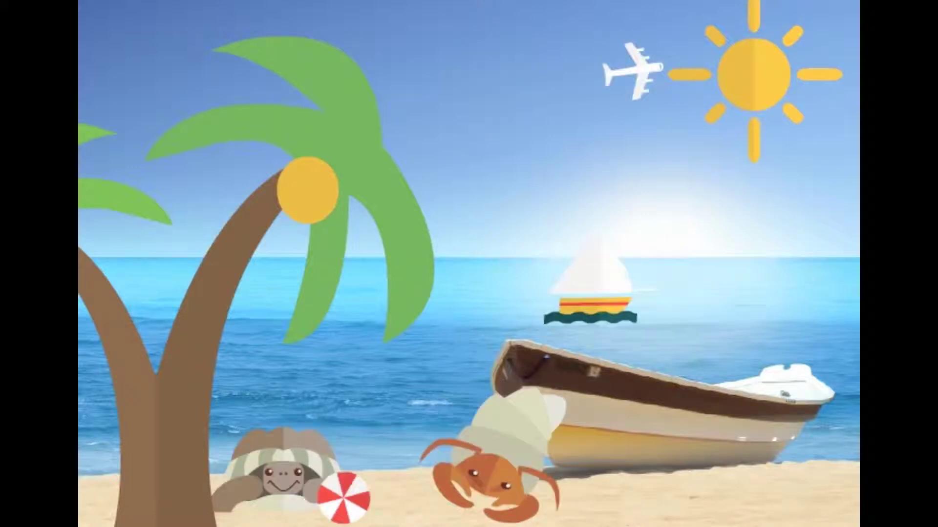
mouse_move(507, 506)
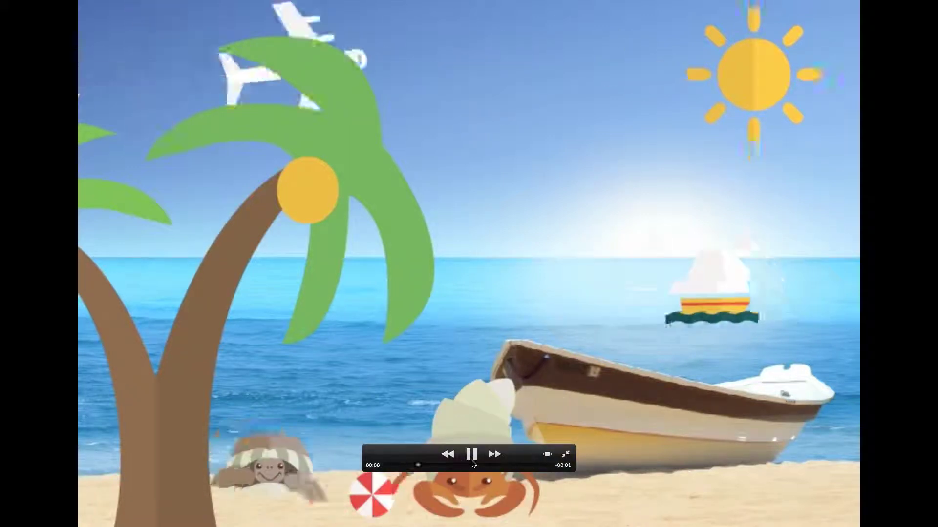
key("Escape")
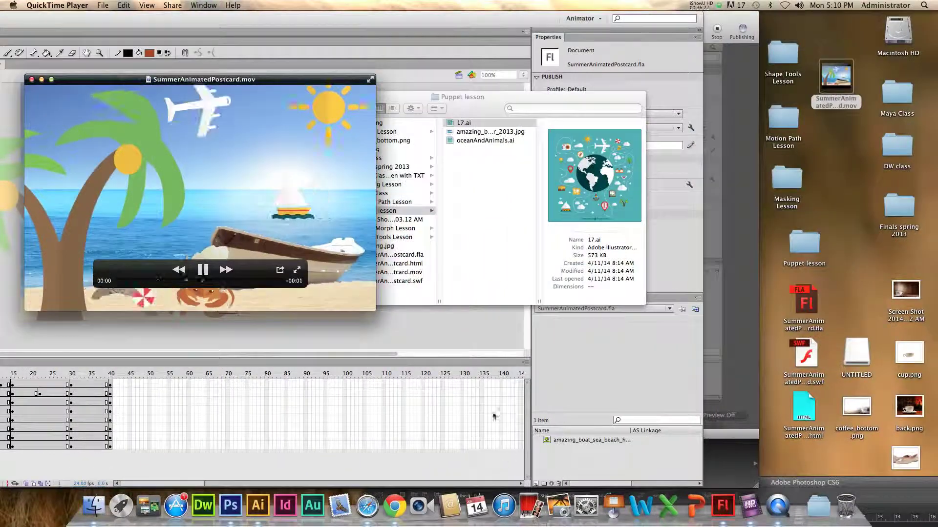
- Close the movie and the Puppet lesson folder window, and bring the Flash document window back to the front
left_click_drag(32, 81, 252, 108)
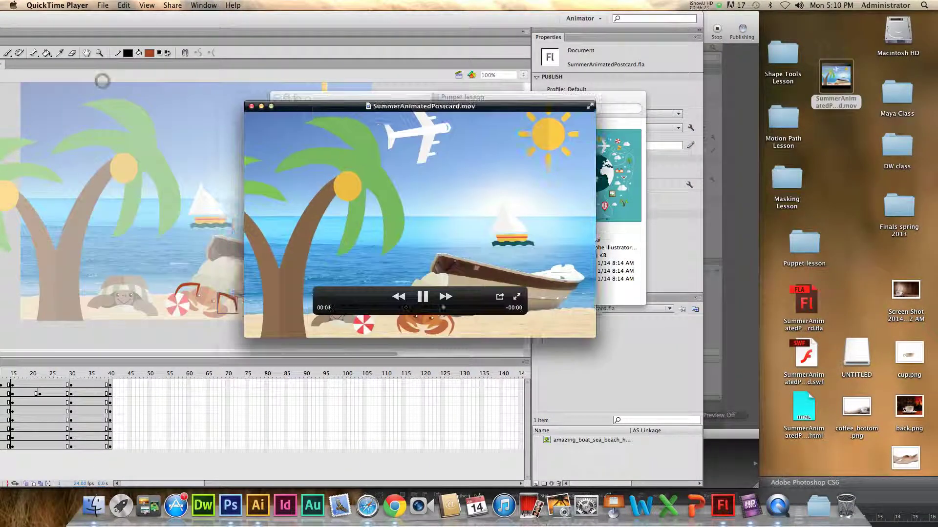
left_click(252, 107)
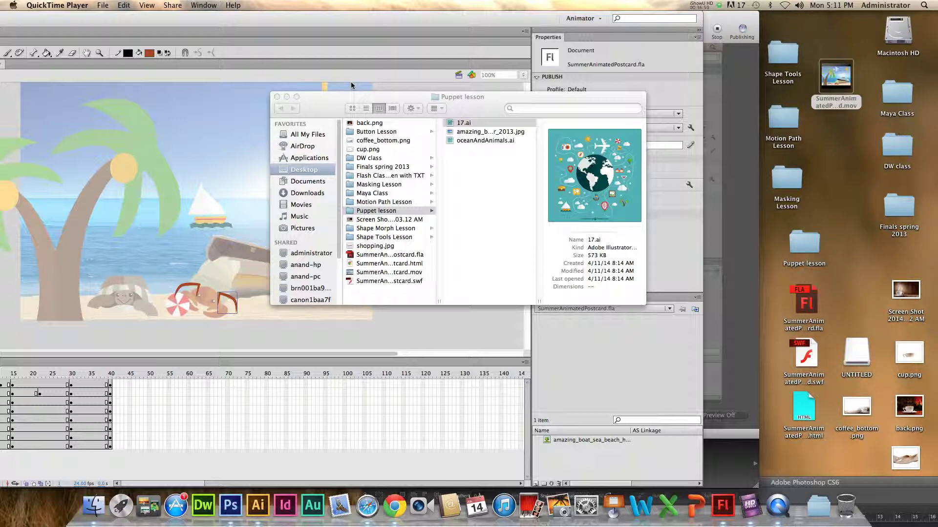
left_click(276, 98)
double_click(387, 23)
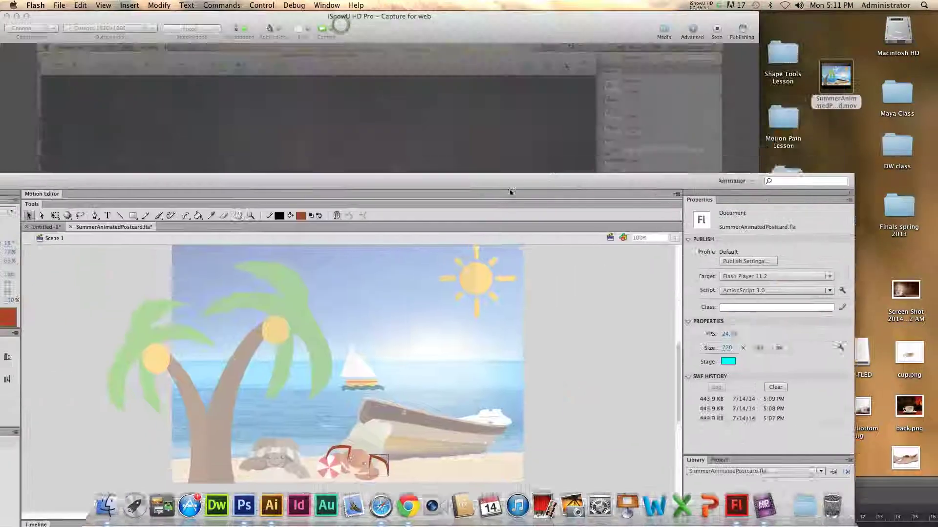